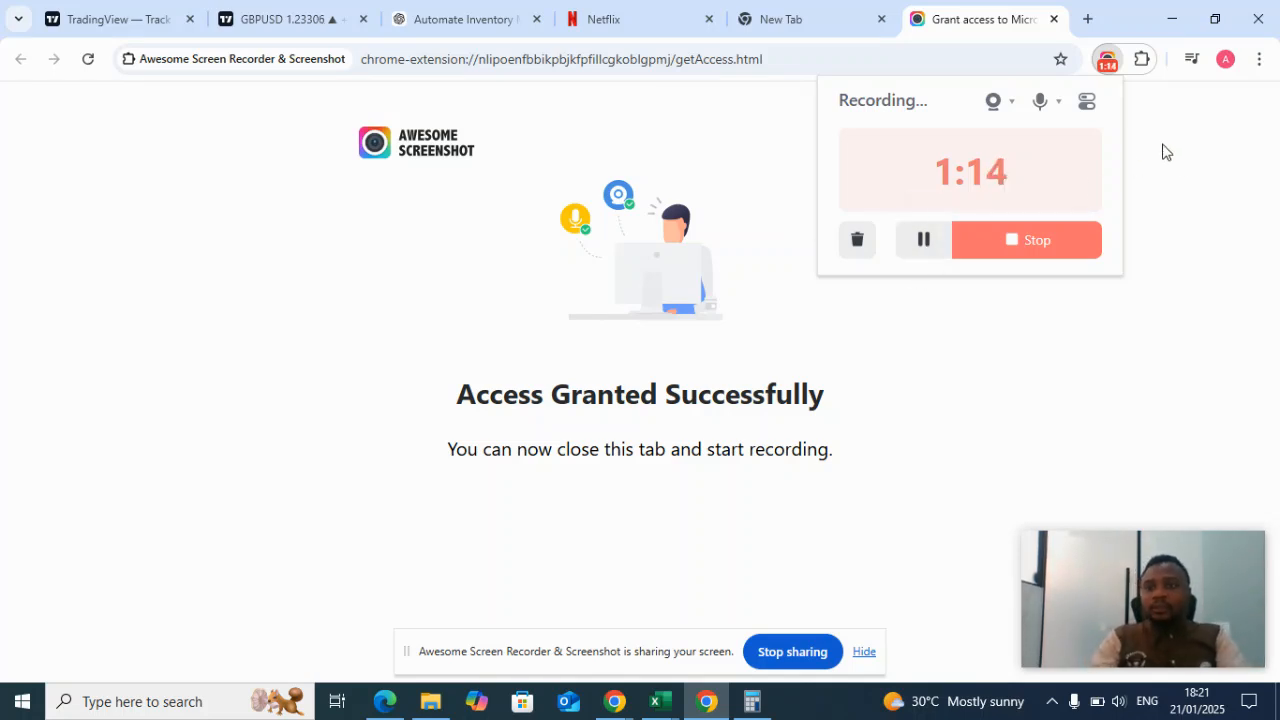
Switch to the blank Book1 workbook in Excel and enter the header "item" in cell A1.
click(660, 703)
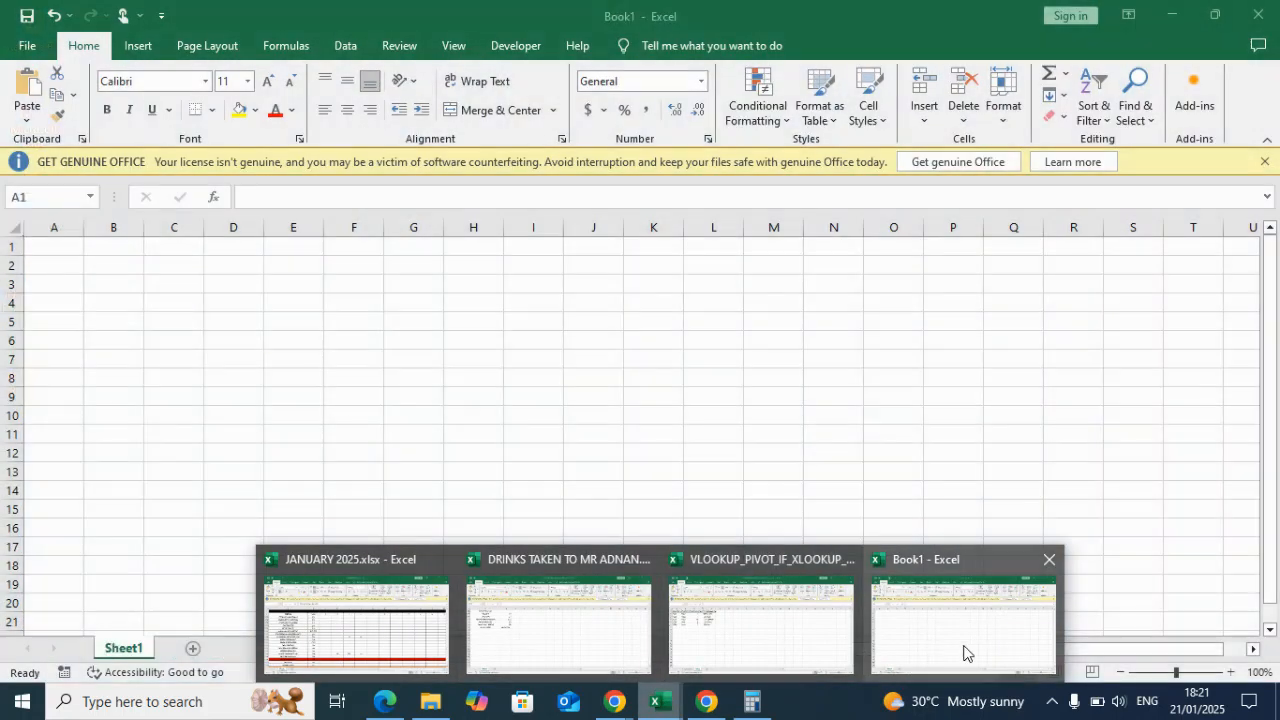
click(965, 651)
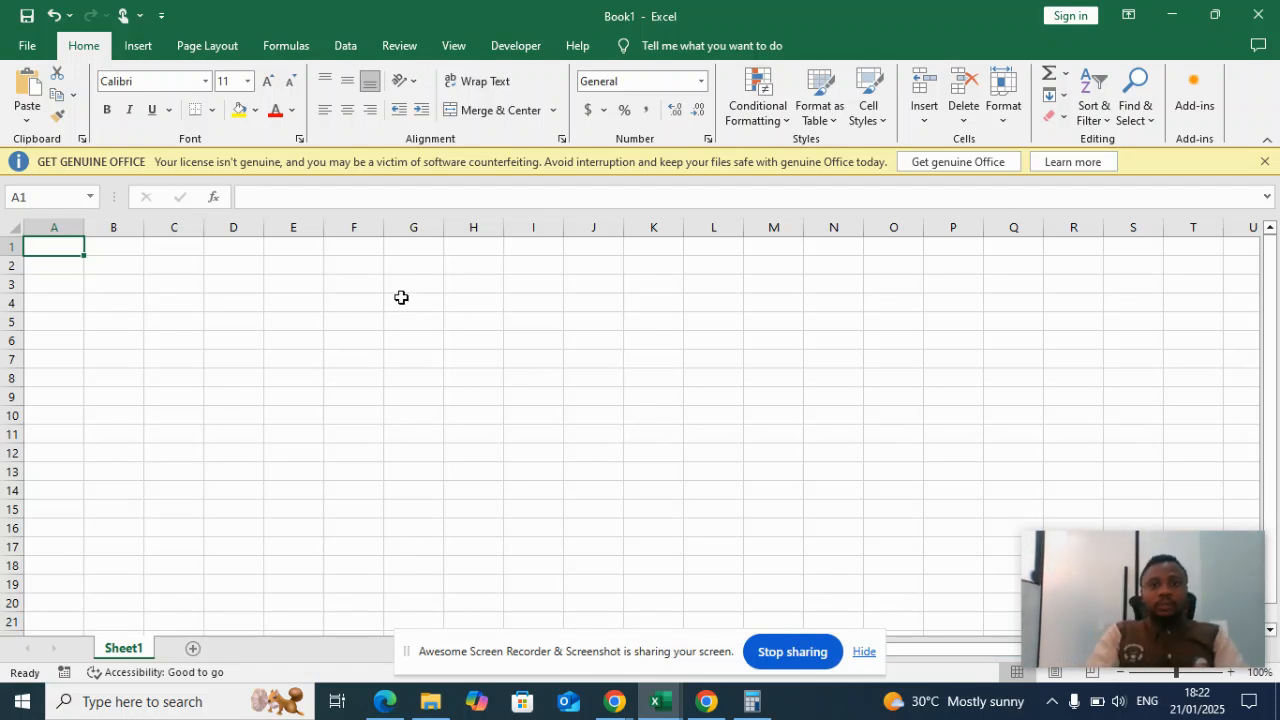
click(70, 228)
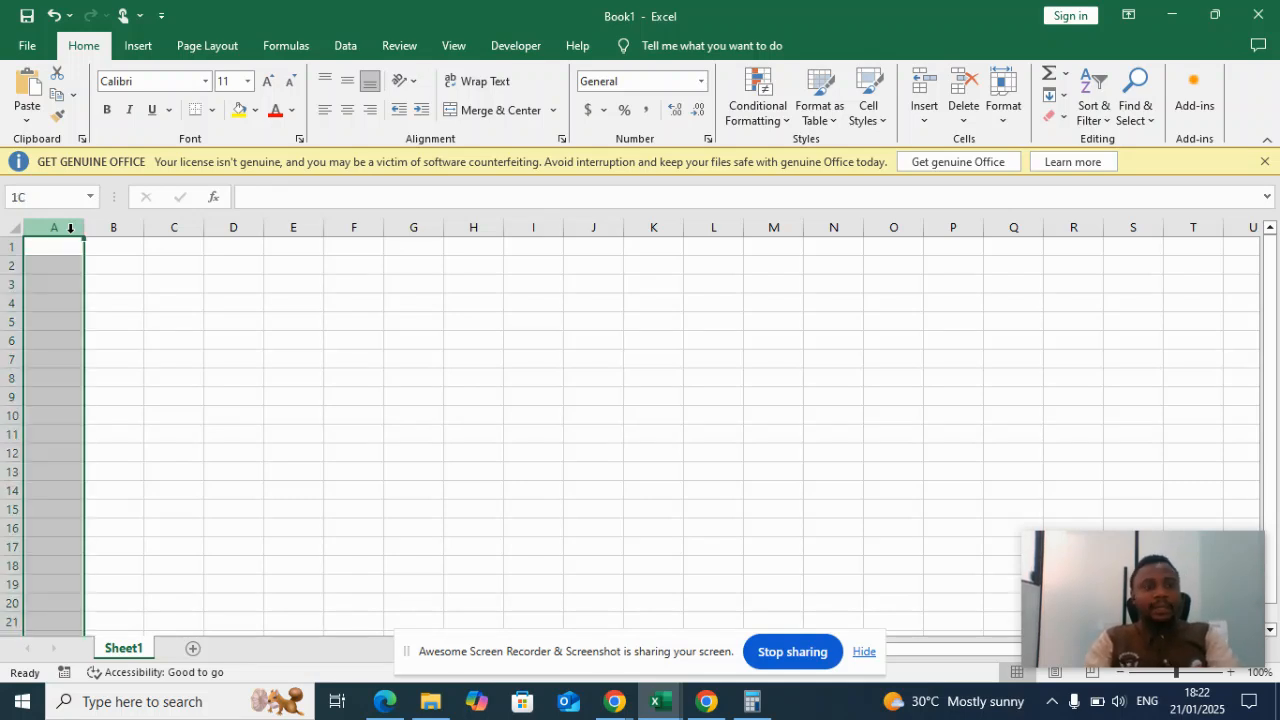
click(69, 246)
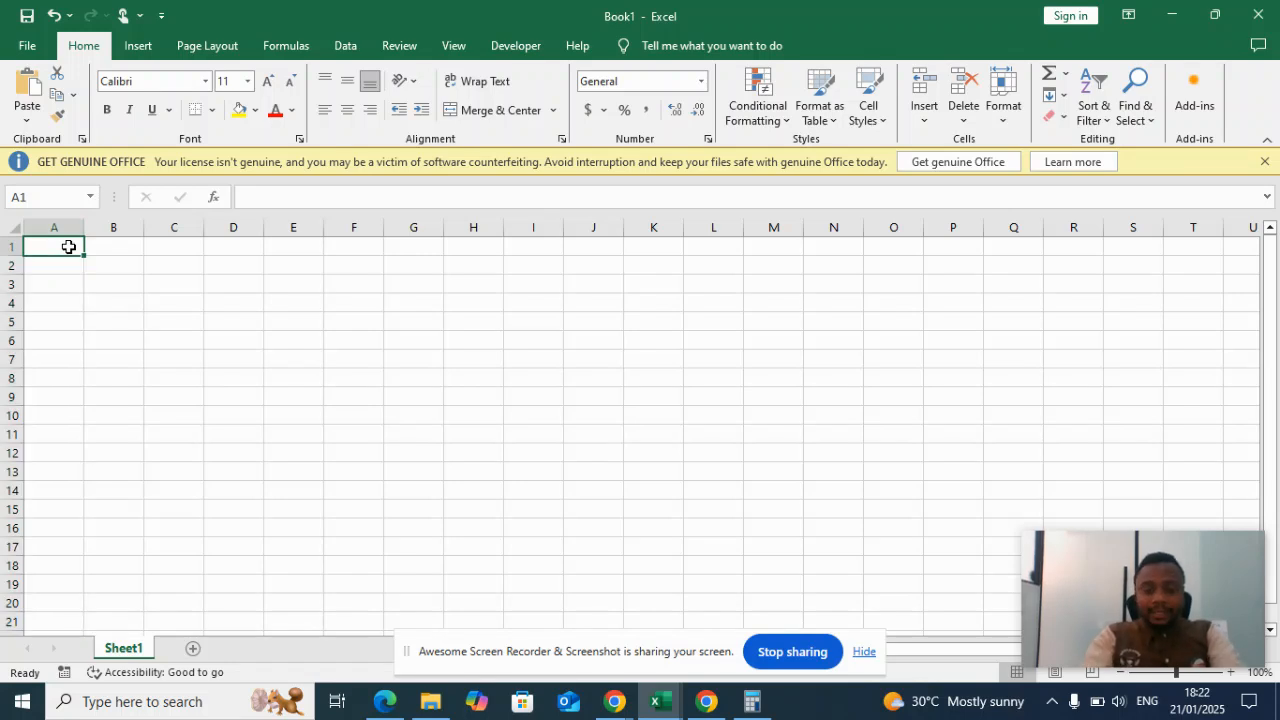
text(item)
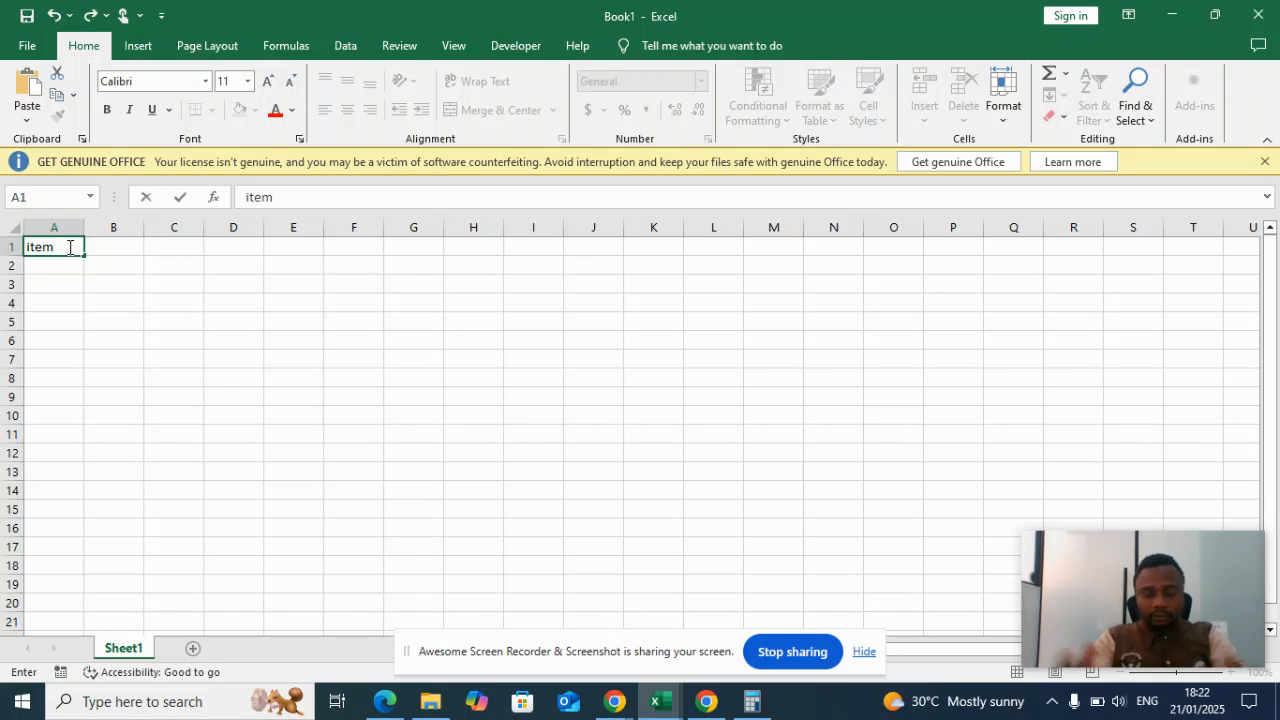
click(111, 294)
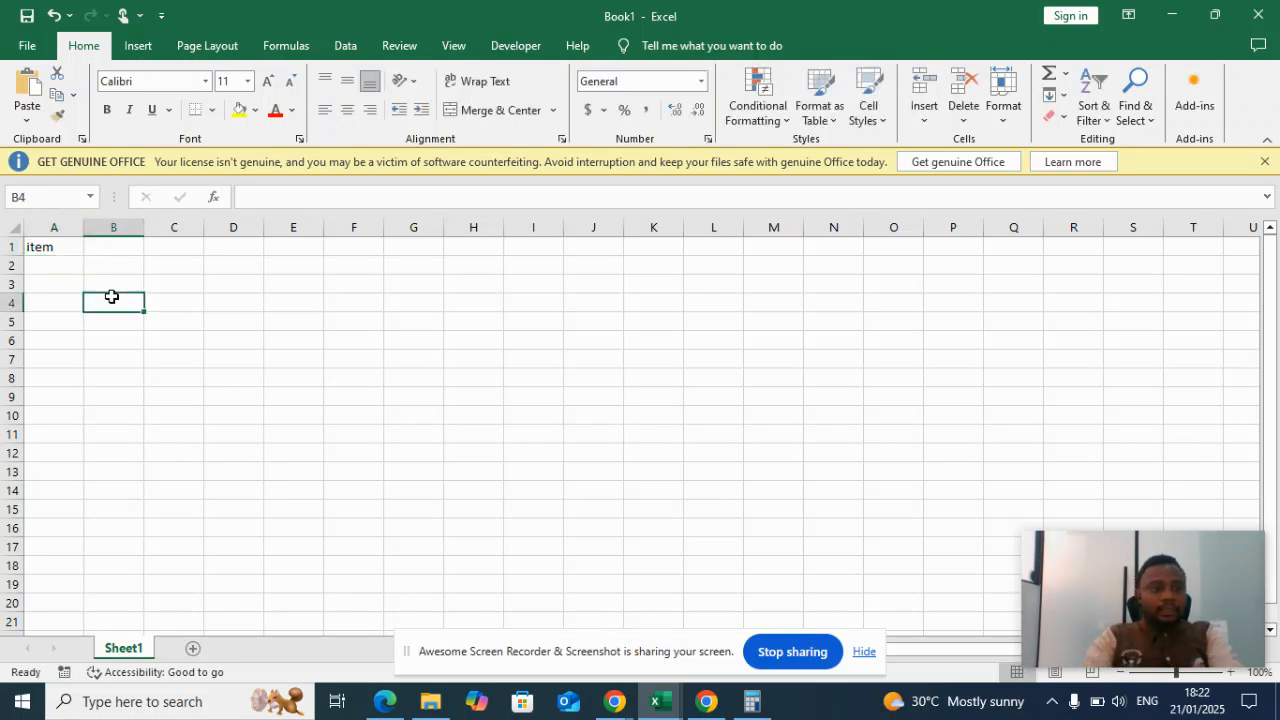
Start a data validation rule for the whole of column A that allows text length with the "between" condition.
click(58, 249)
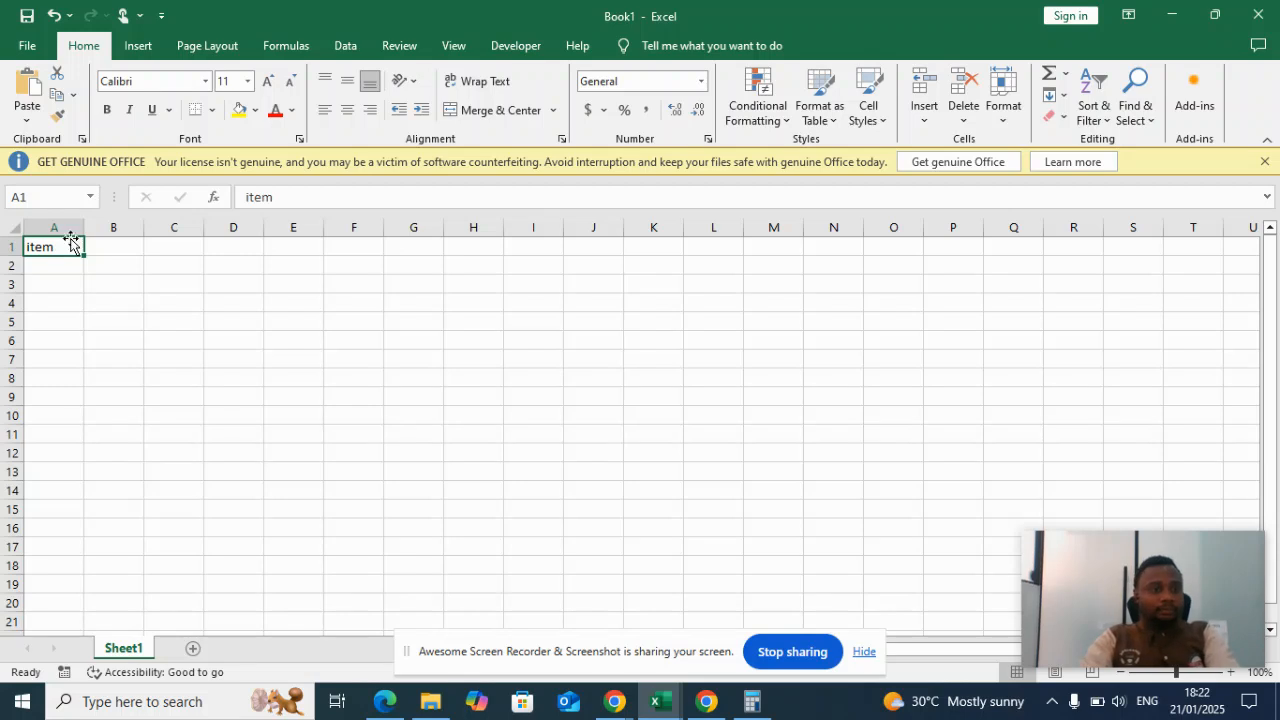
click(62, 226)
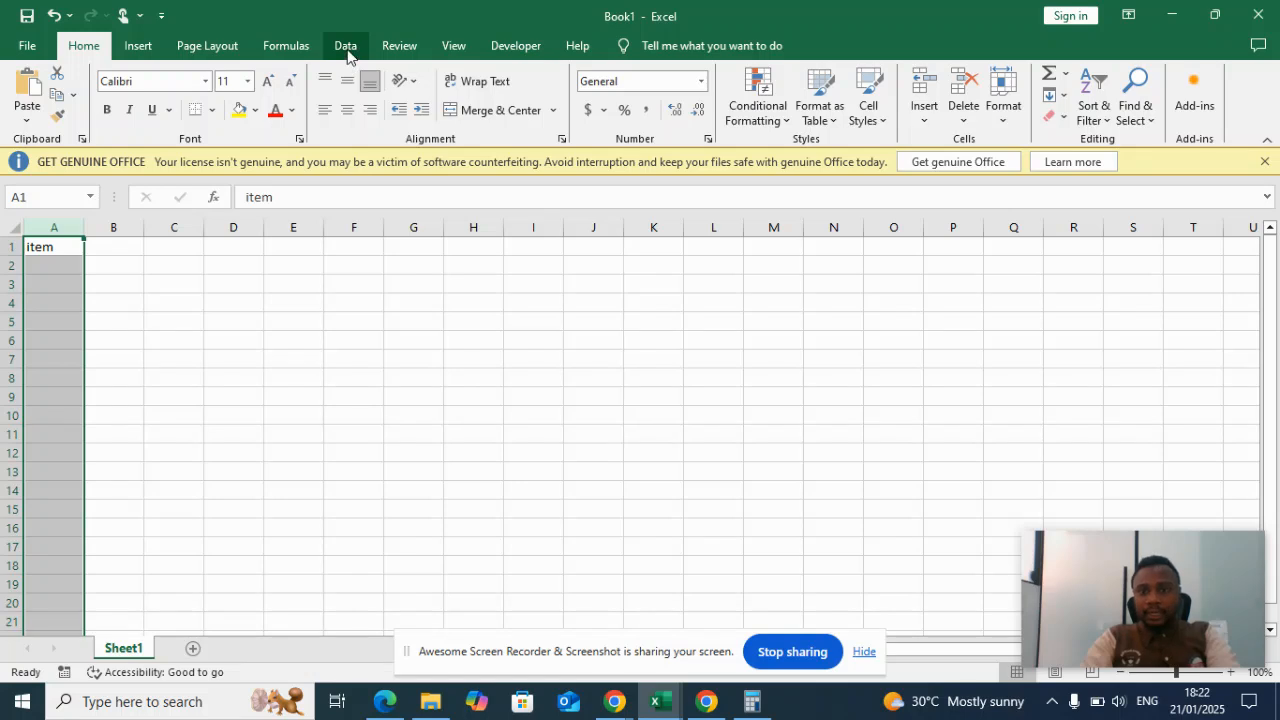
click(346, 48)
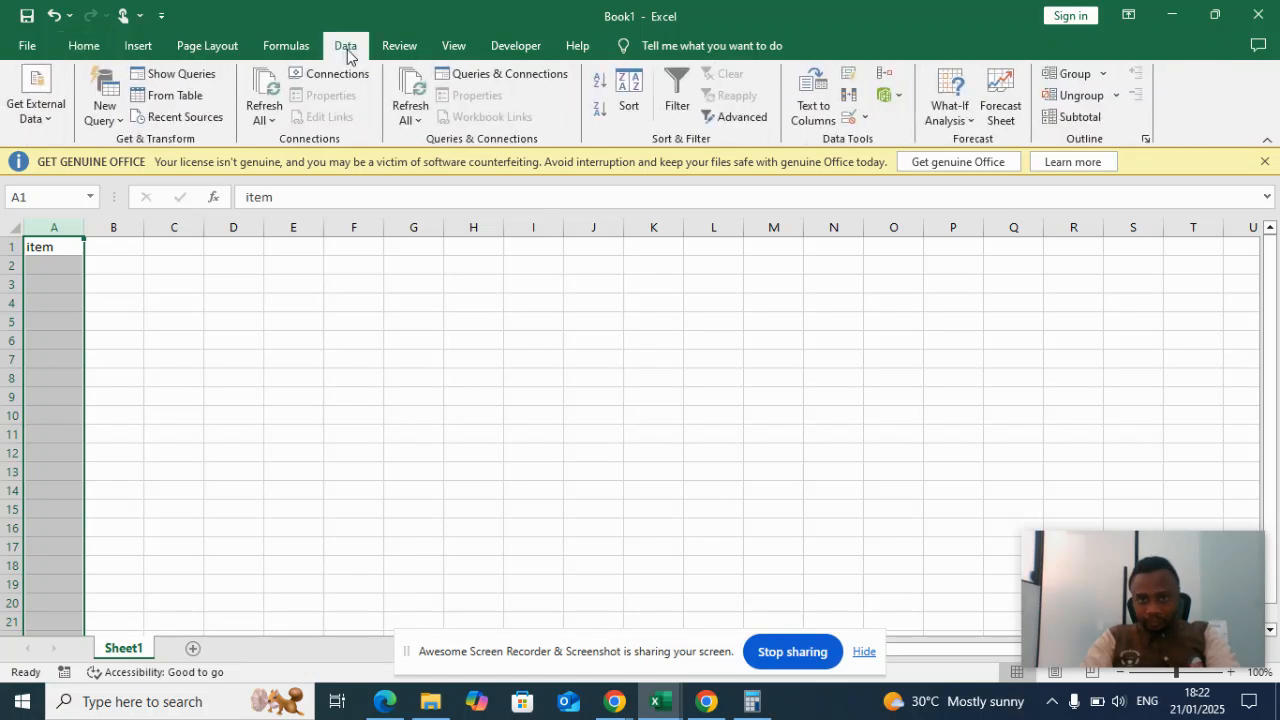
click(867, 119)
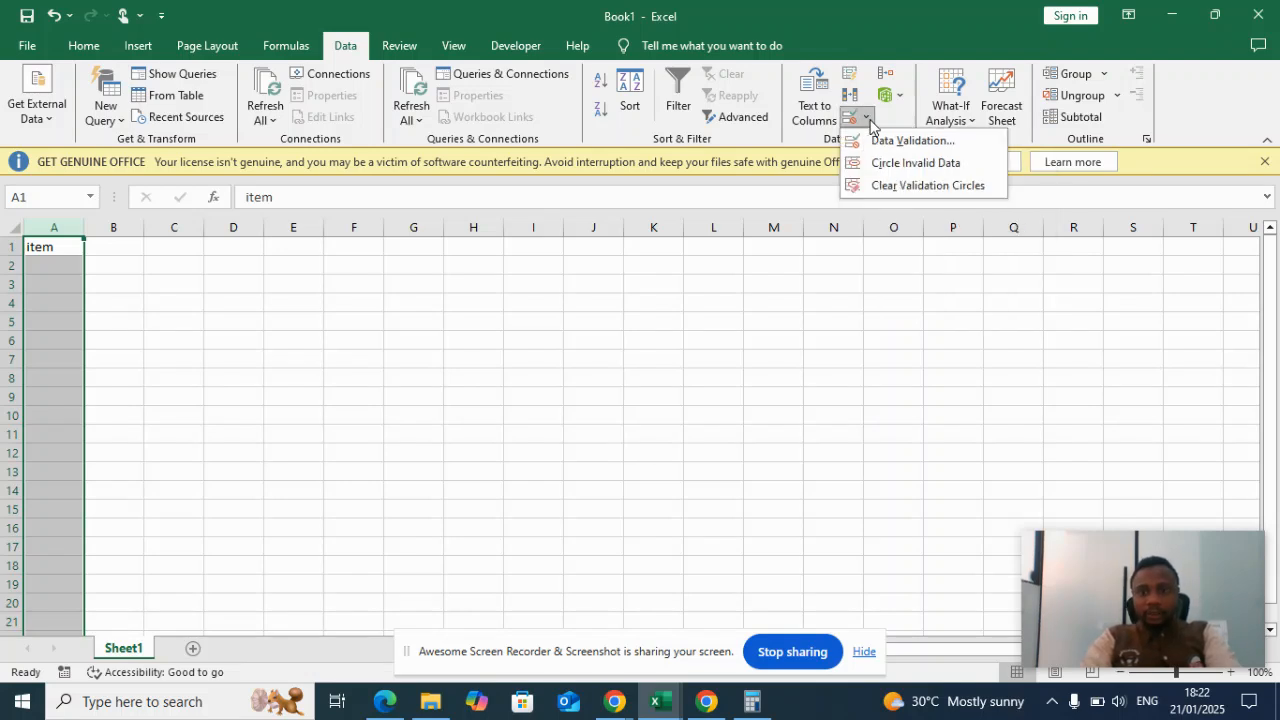
click(886, 141)
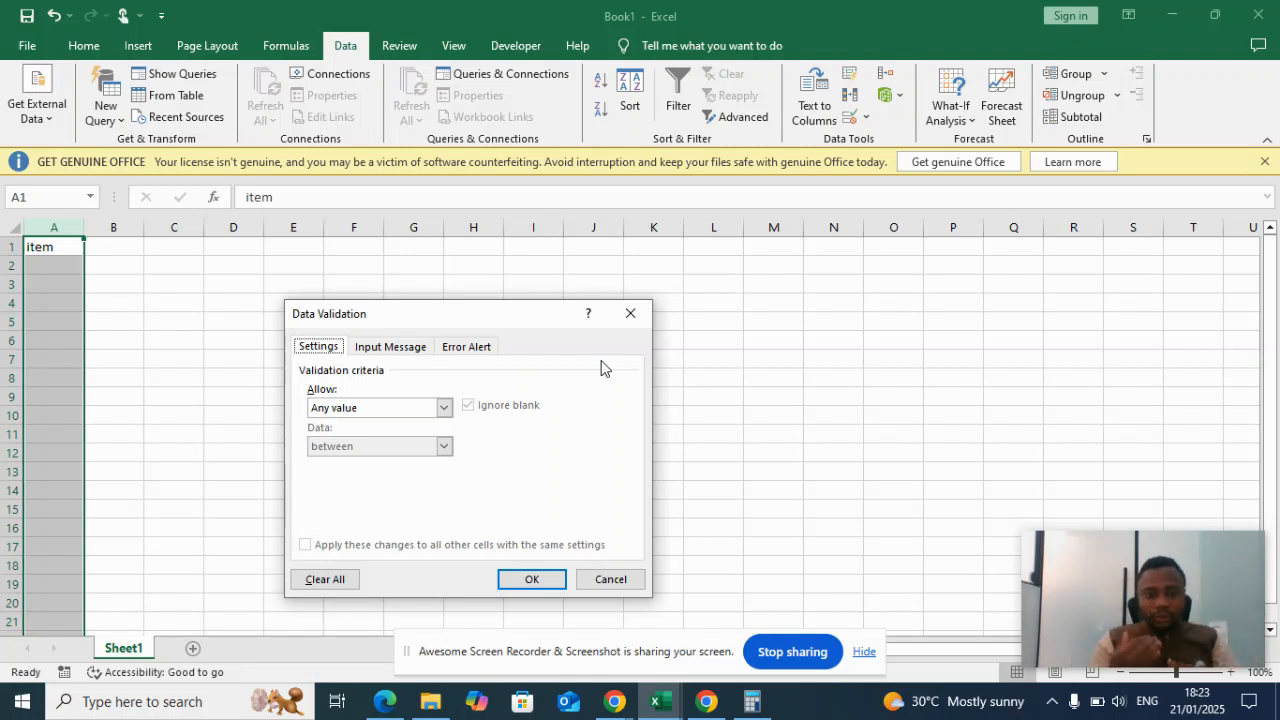
click(444, 410)
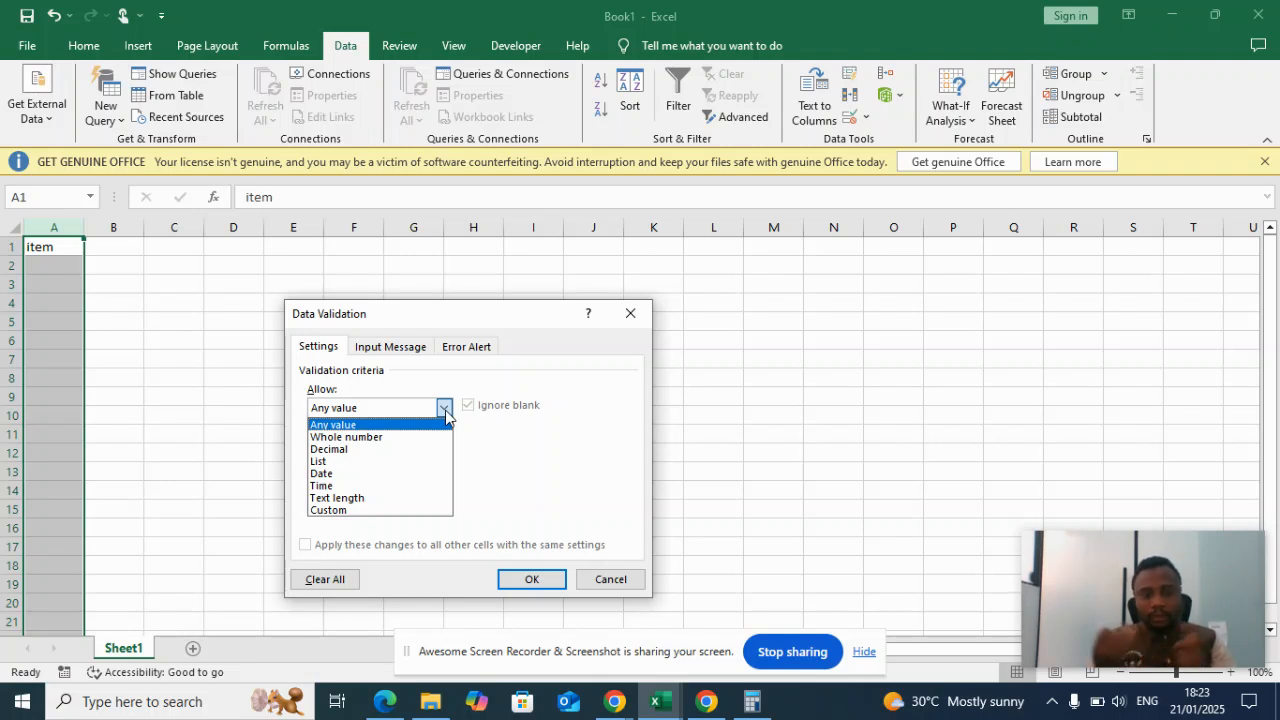
click(372, 497)
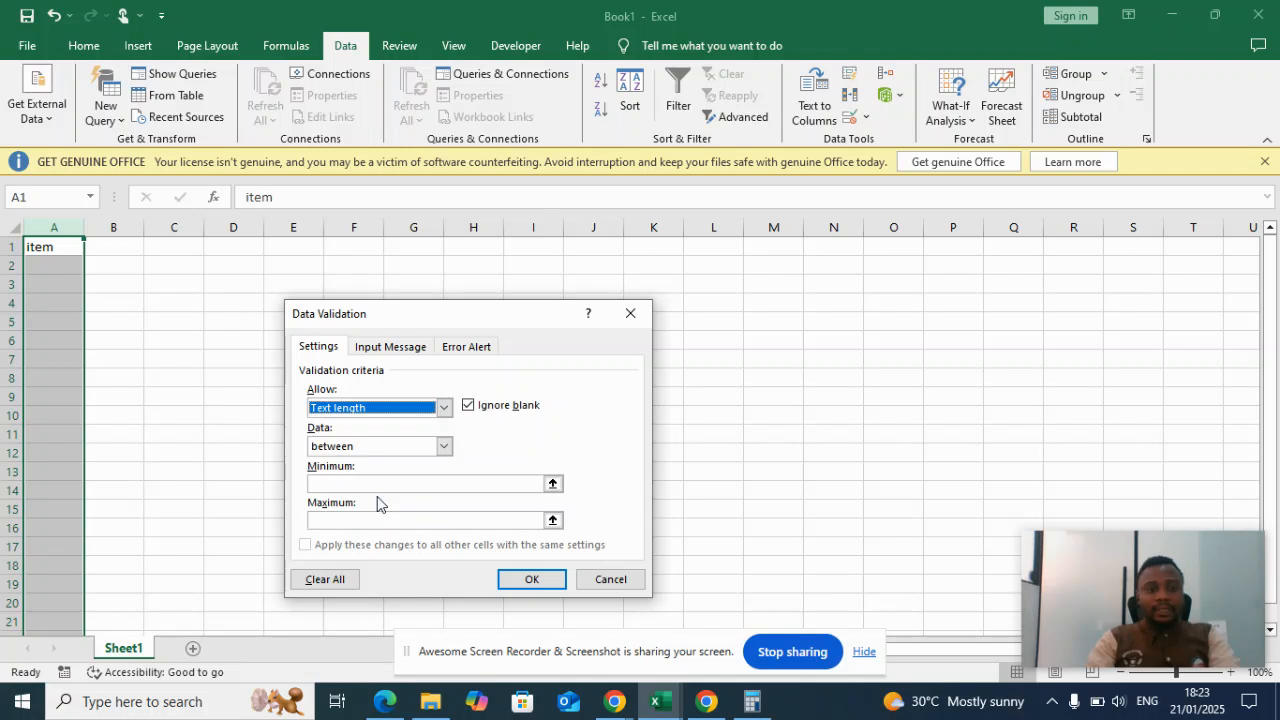
click(445, 446)
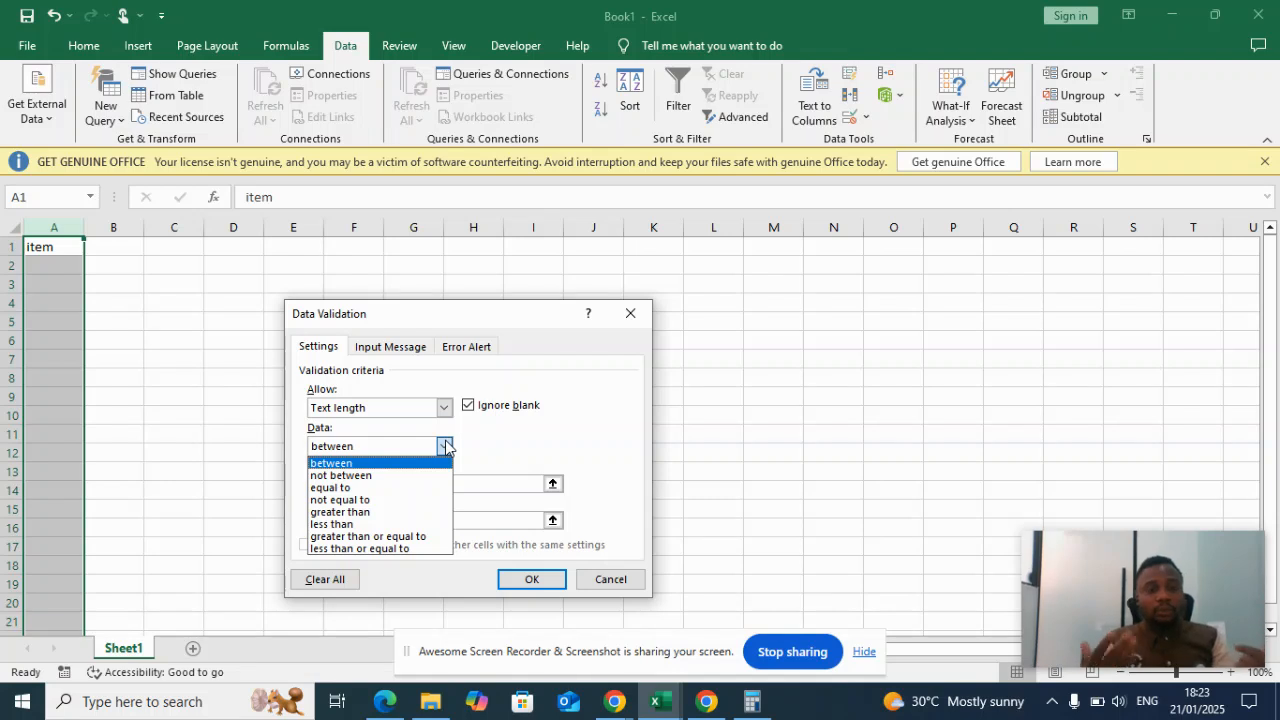
click(362, 465)
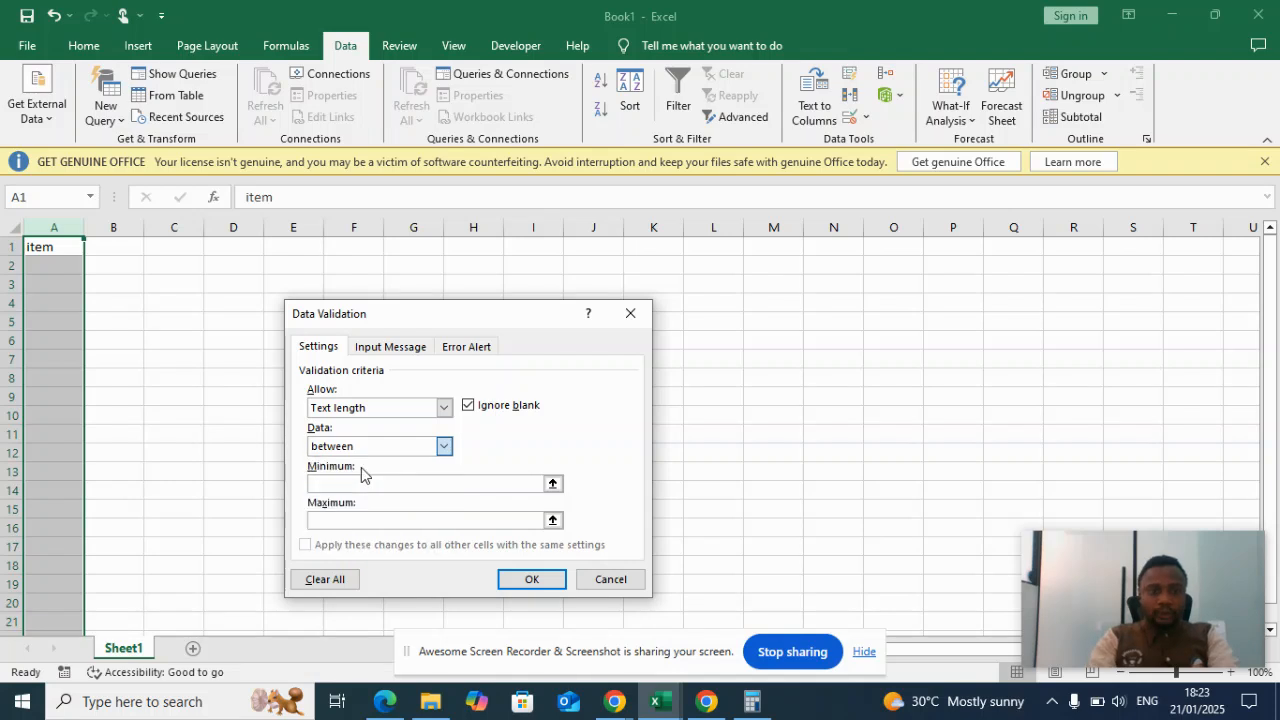
Set the text length limits to a minimum of 4 and a maximum of 10, and apply the rule.
click(363, 484)
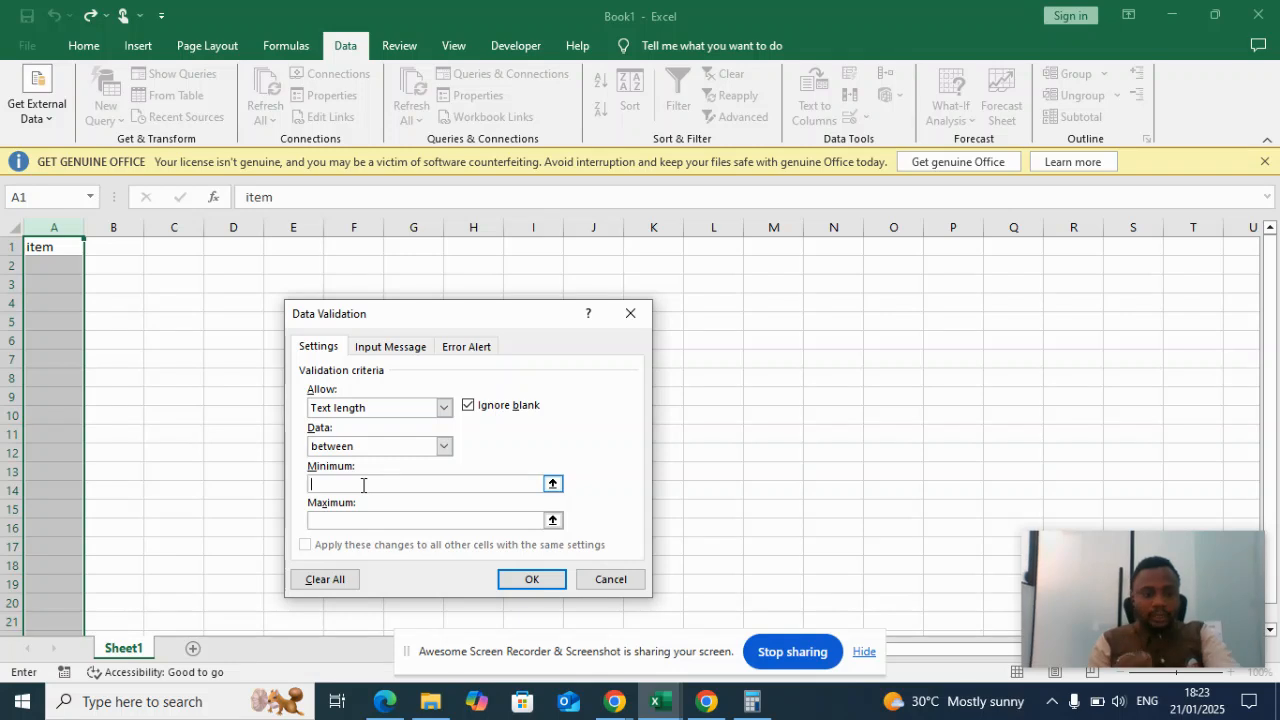
text(4)
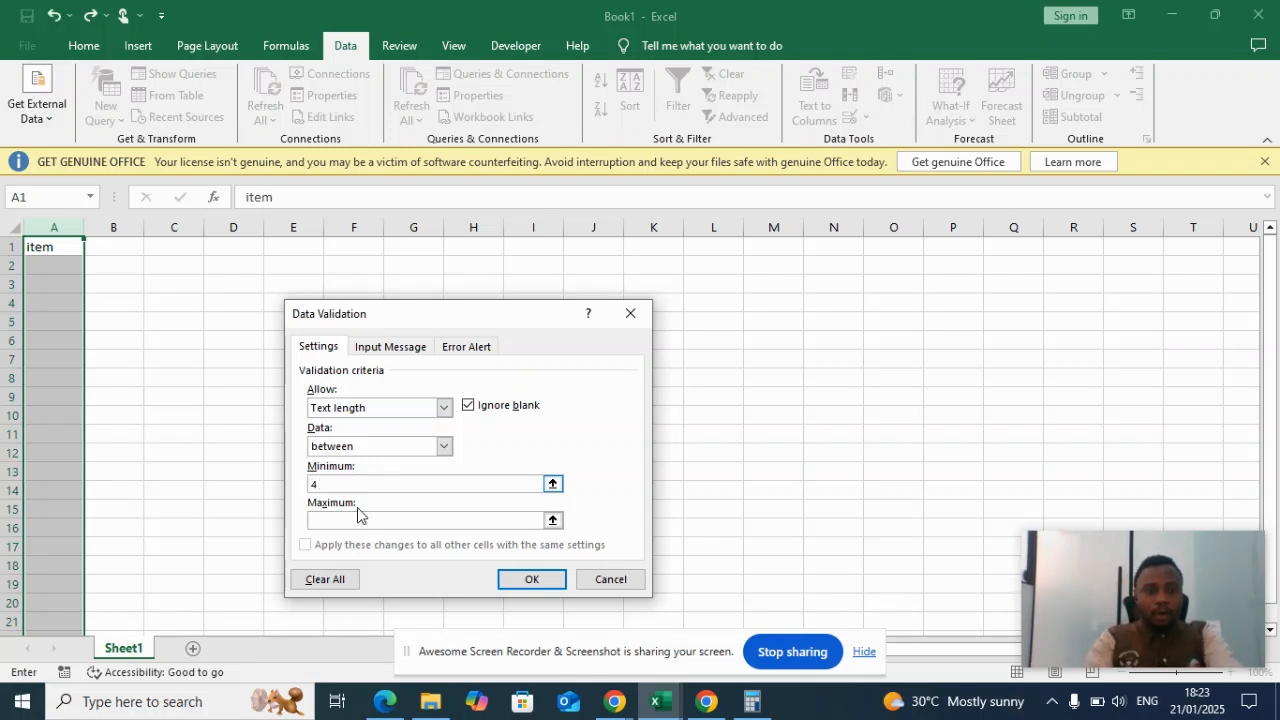
text(10)
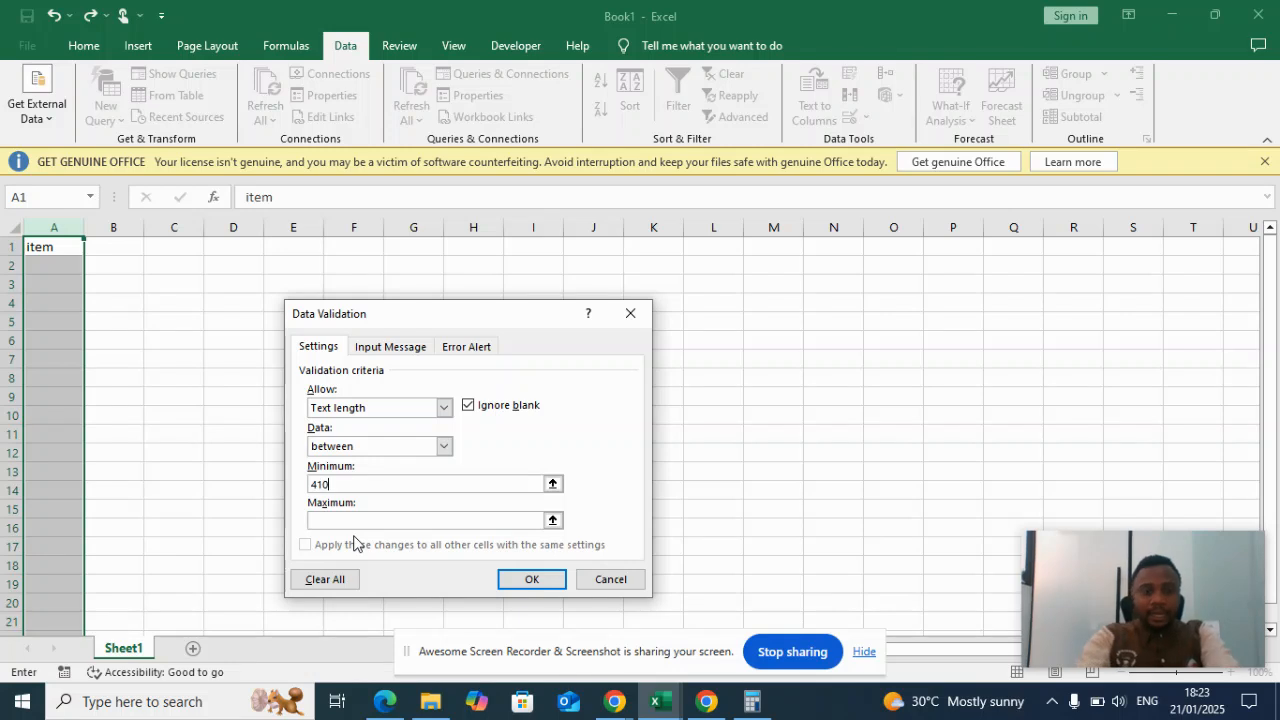
key(BackSpace)
key(BackSpace)
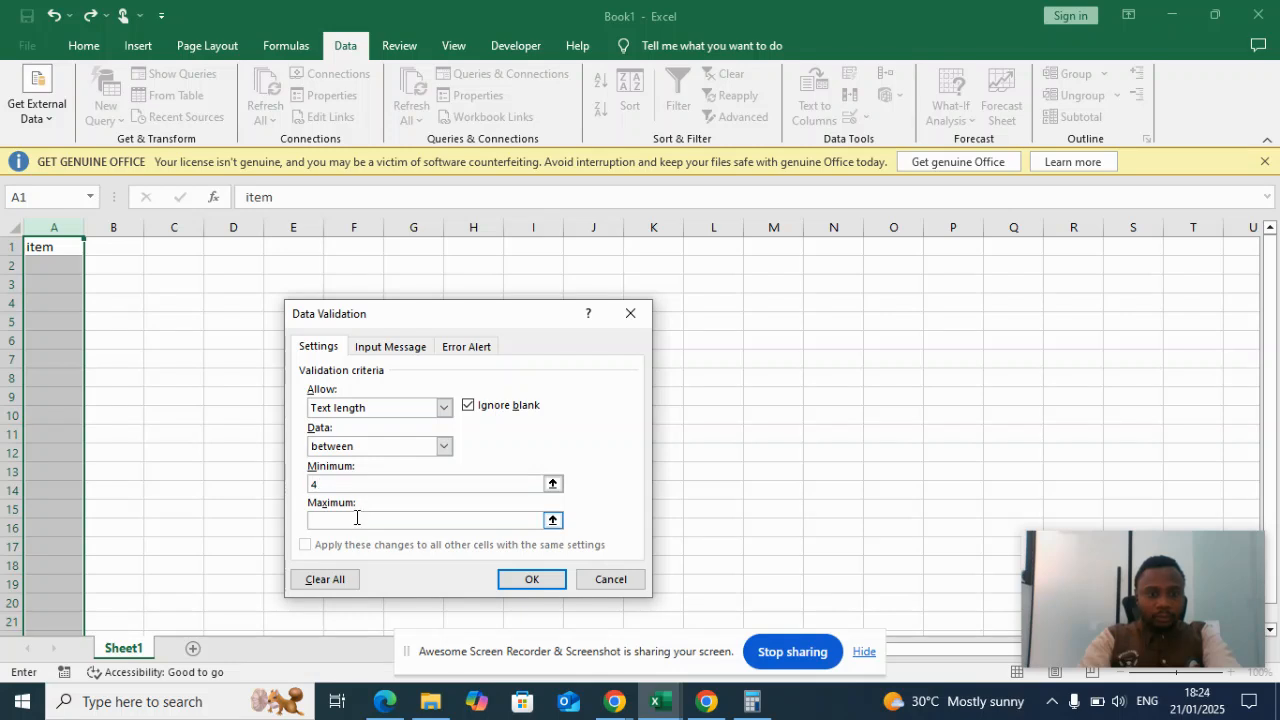
click(356, 520)
text(10)
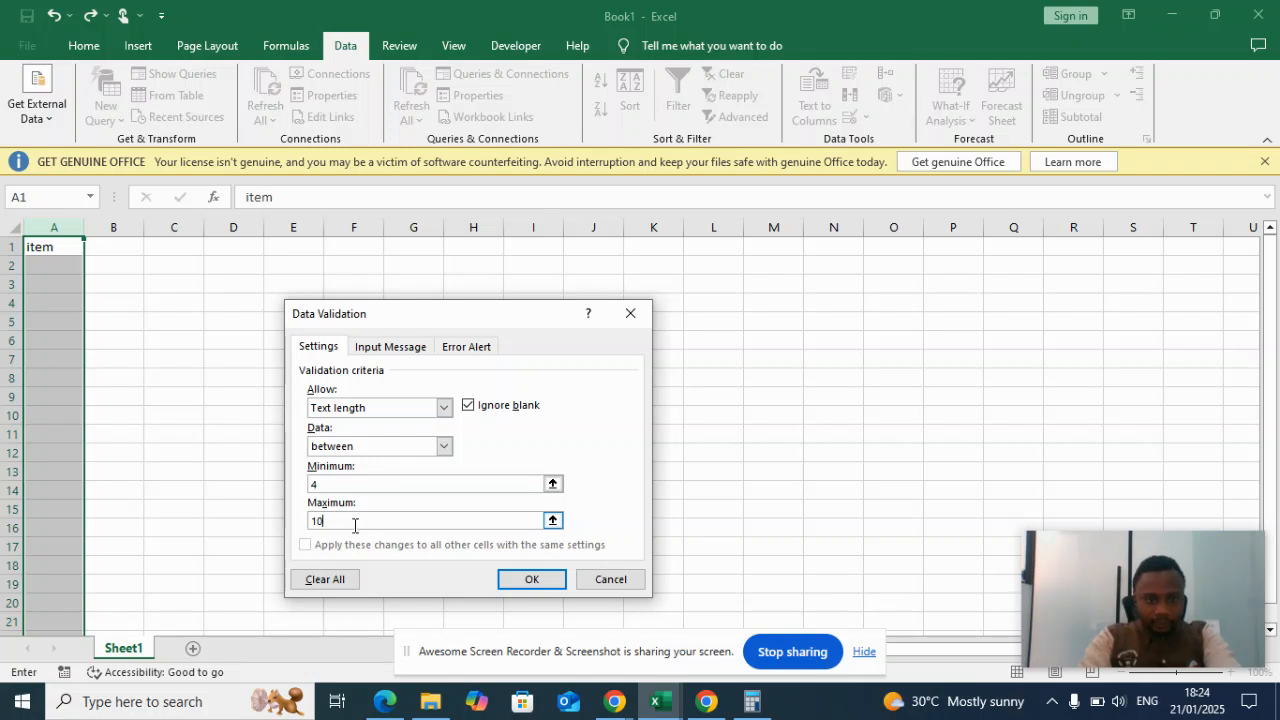
click(526, 579)
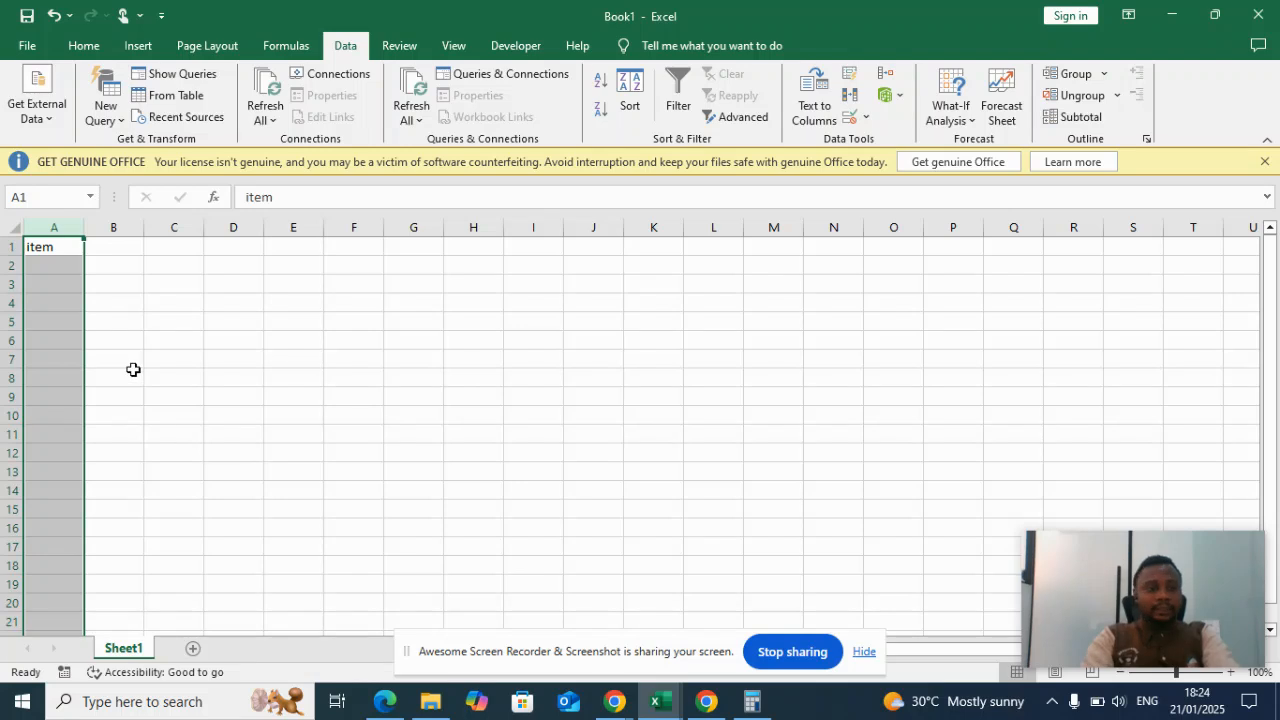
Test the text length rule by trying to enter "rat" in cell A2, and discard the entry.
click(66, 270)
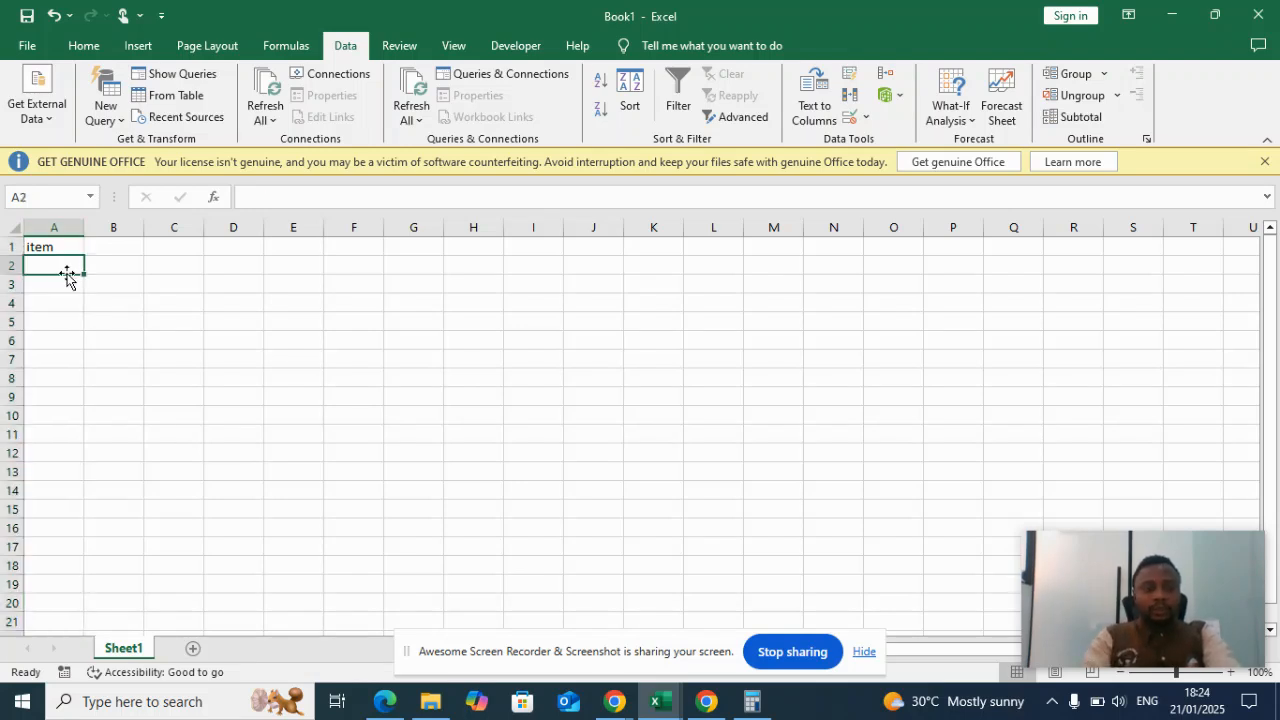
text(rat)
key(Return)
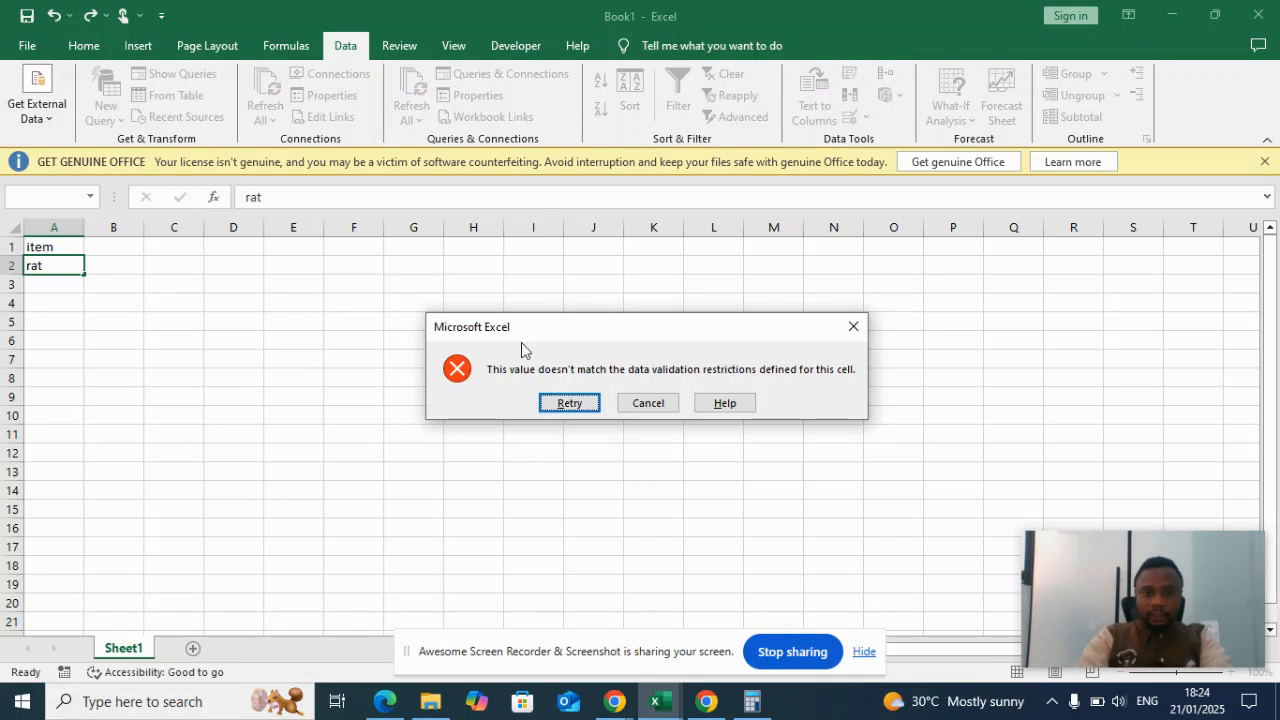
click(643, 404)
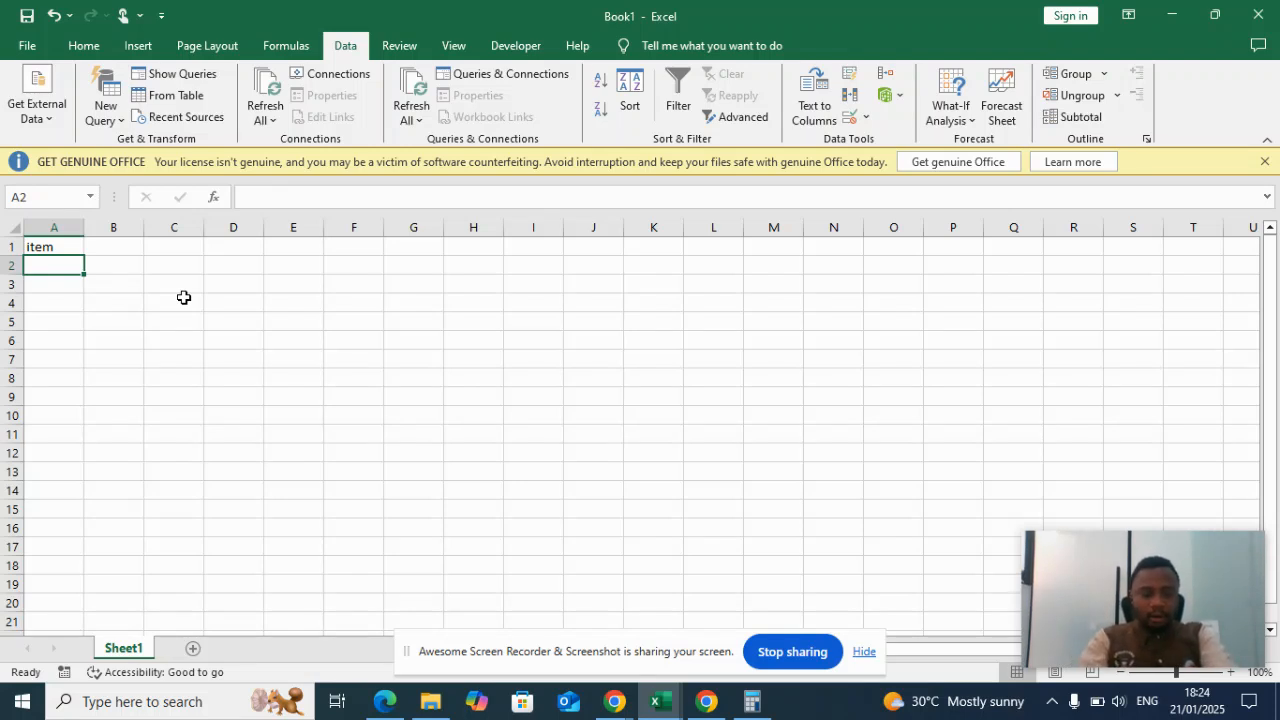
Enter "bucket" as the first item in cell A2.
text(b)
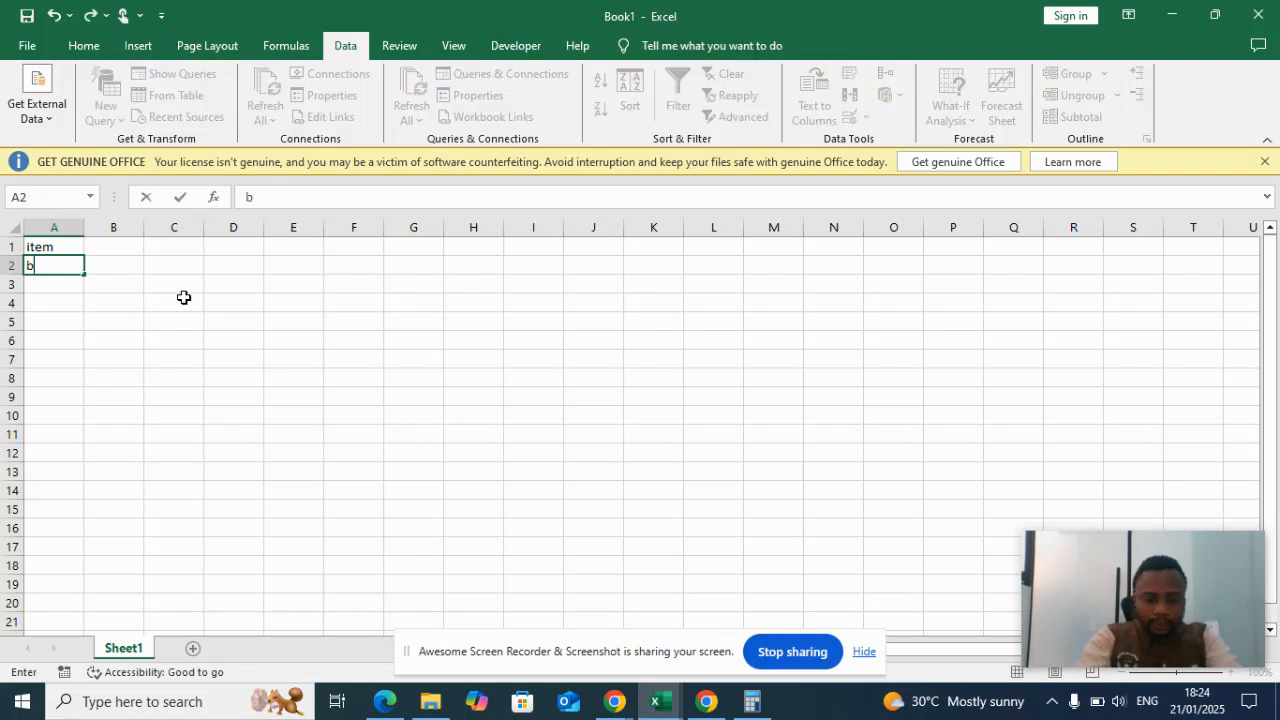
text(ucket)
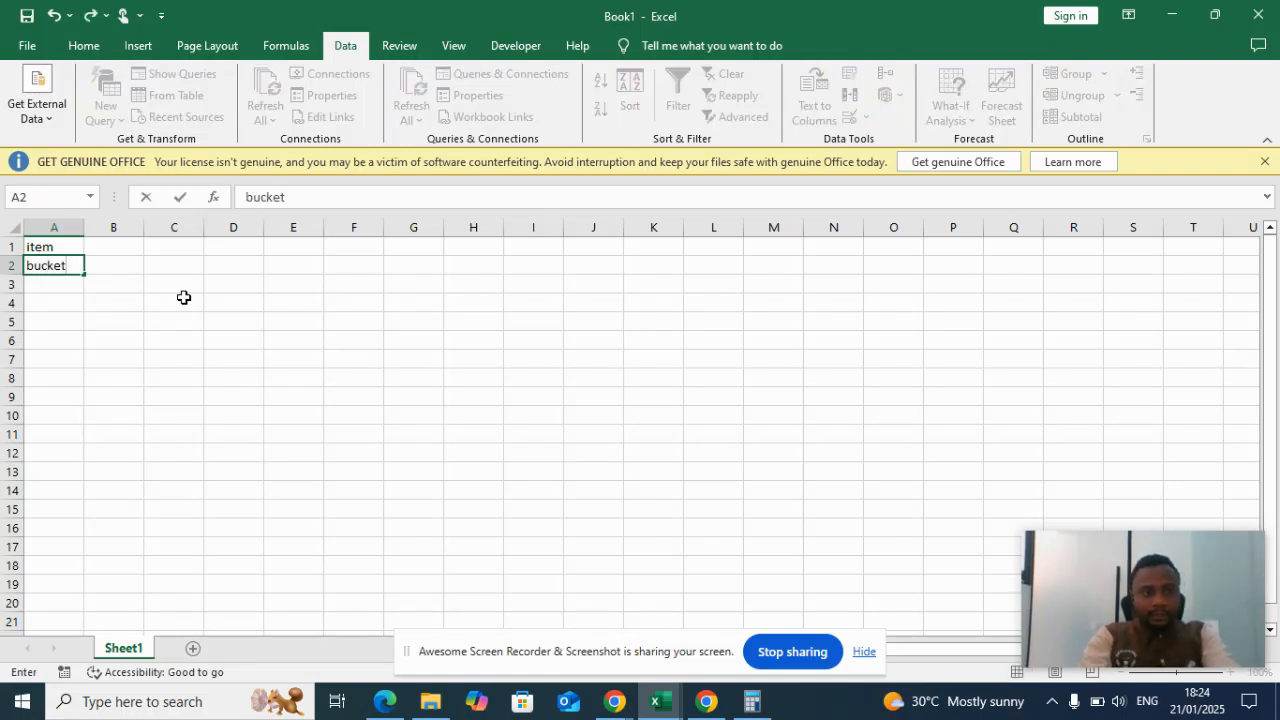
key(Return)
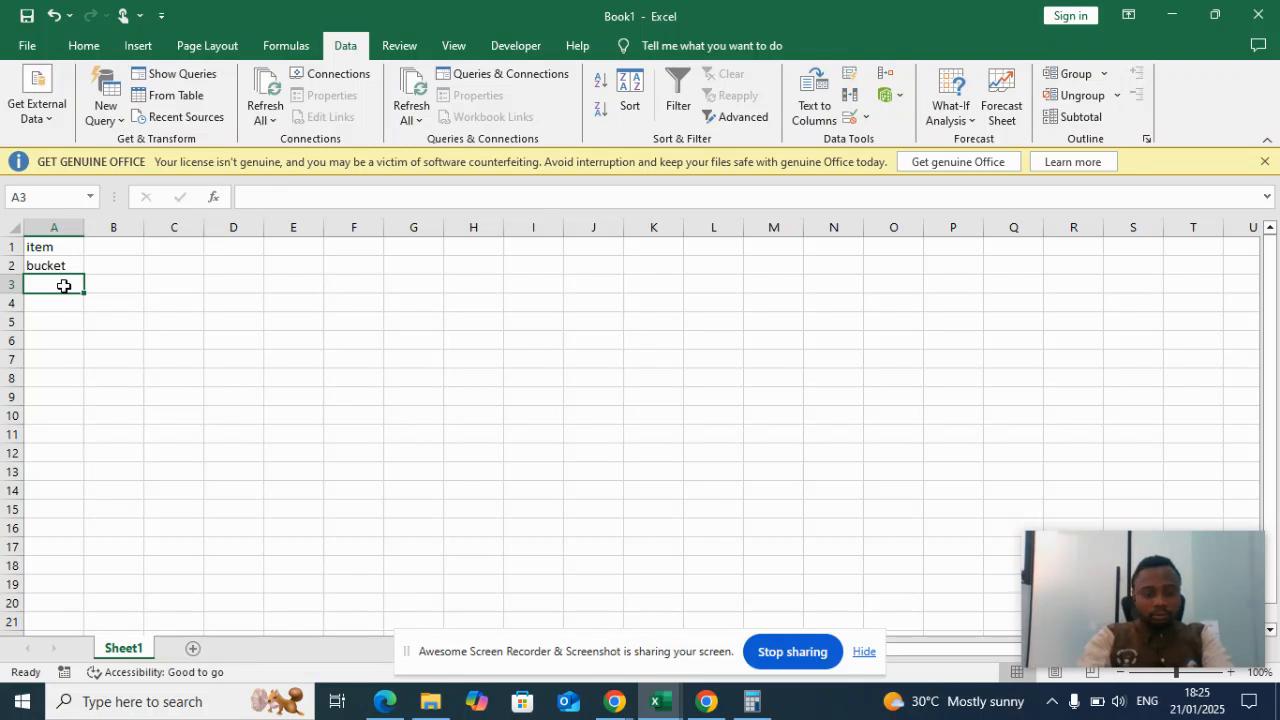
Test the maximum text length by trying to enter "congatulations" in cell A3, and discard the entry.
text(cong)
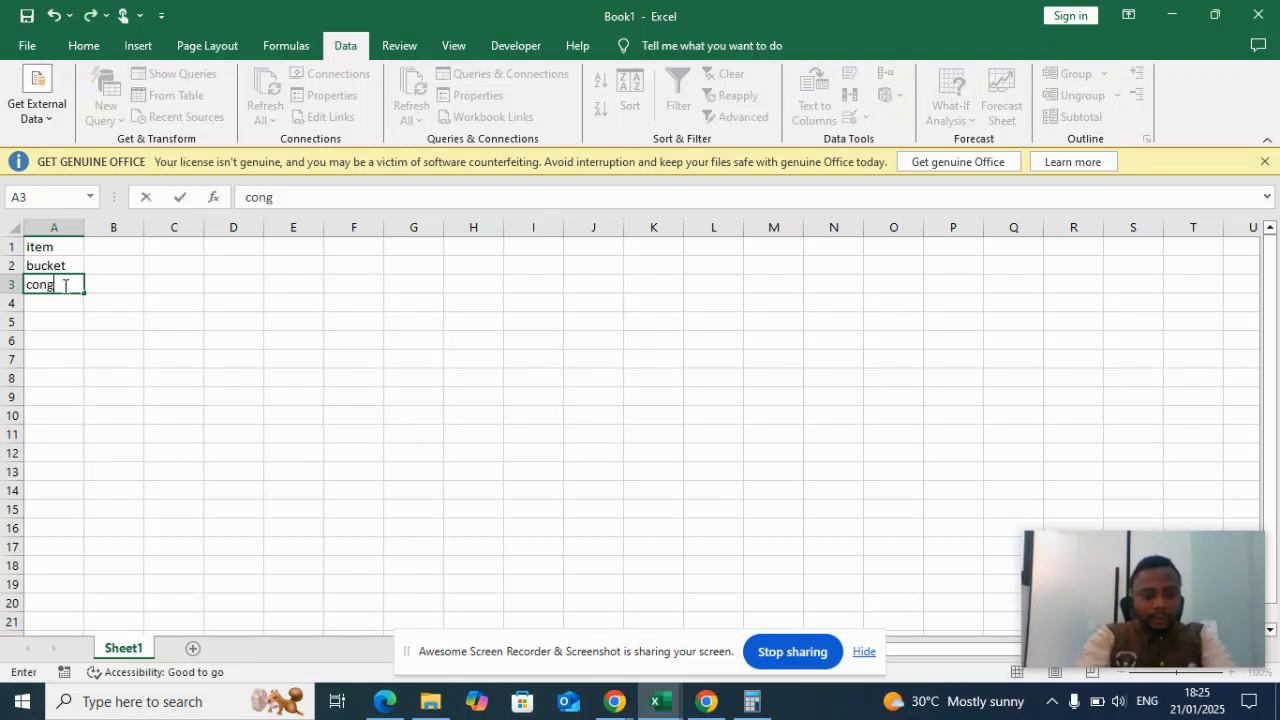
text(atul)
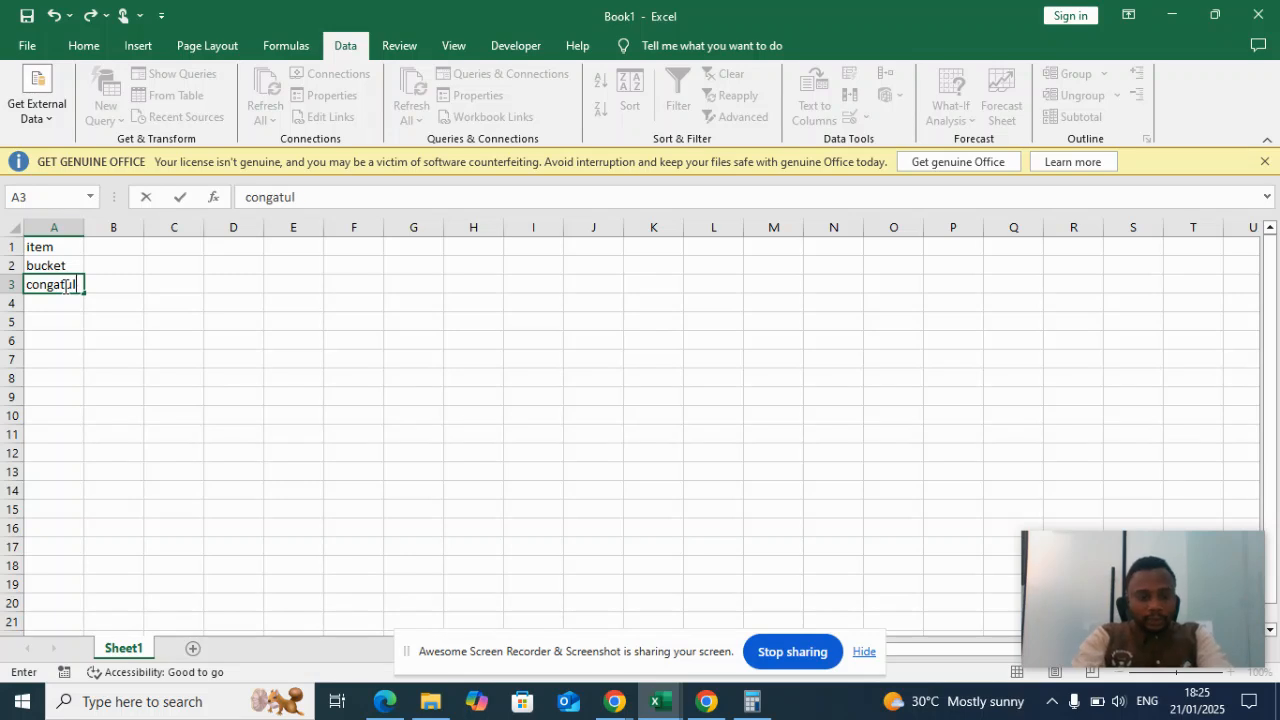
text(ations)
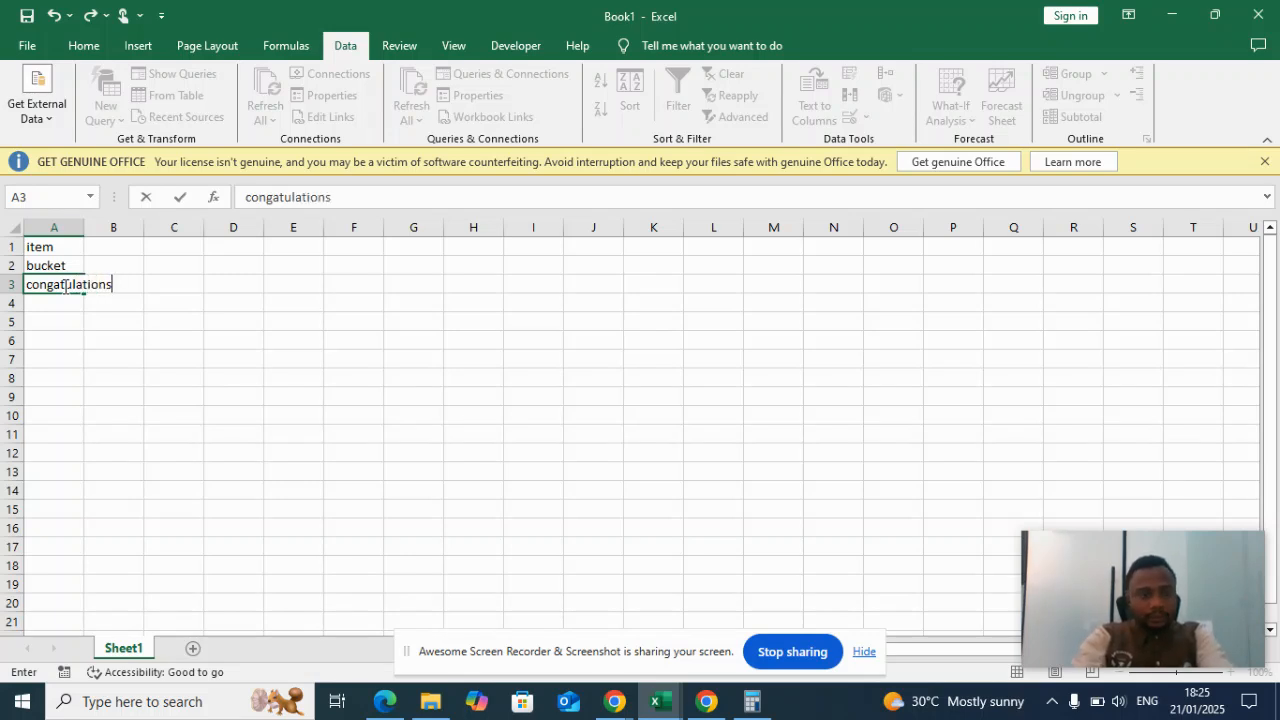
key(Return)
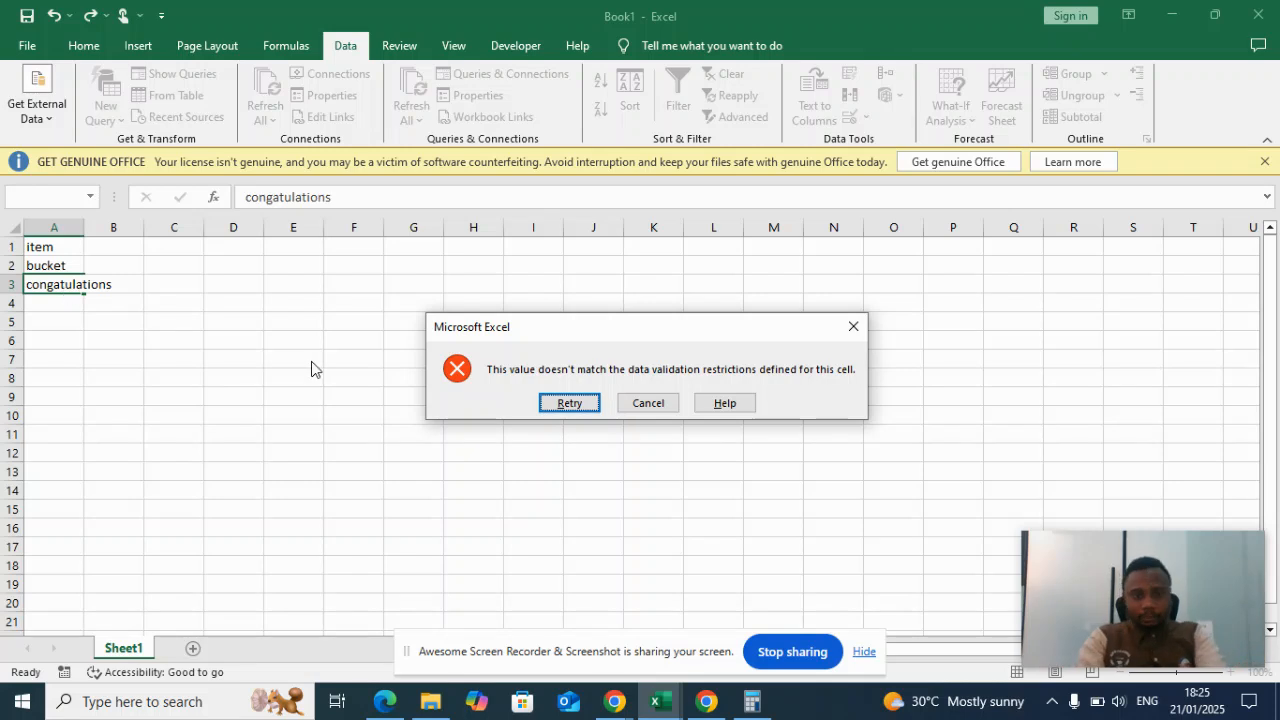
click(650, 403)
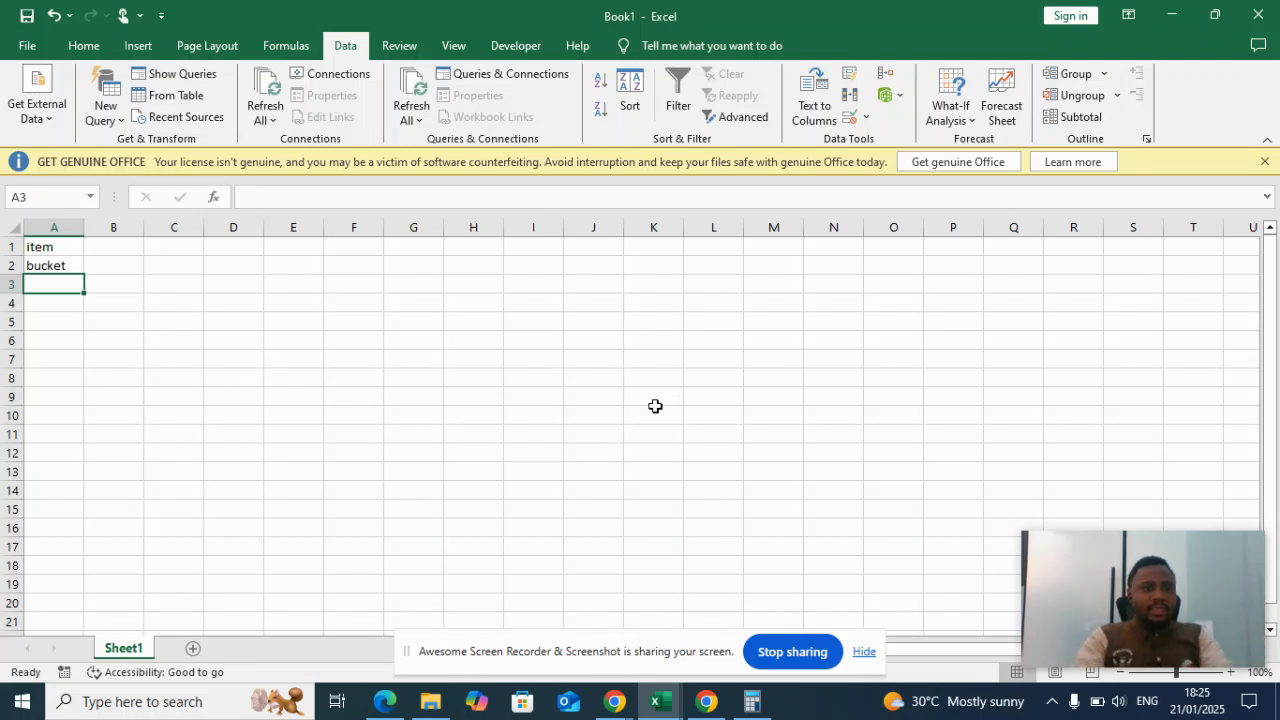
Enter the heading "gender" in cell B1, next to the item column.
click(130, 247)
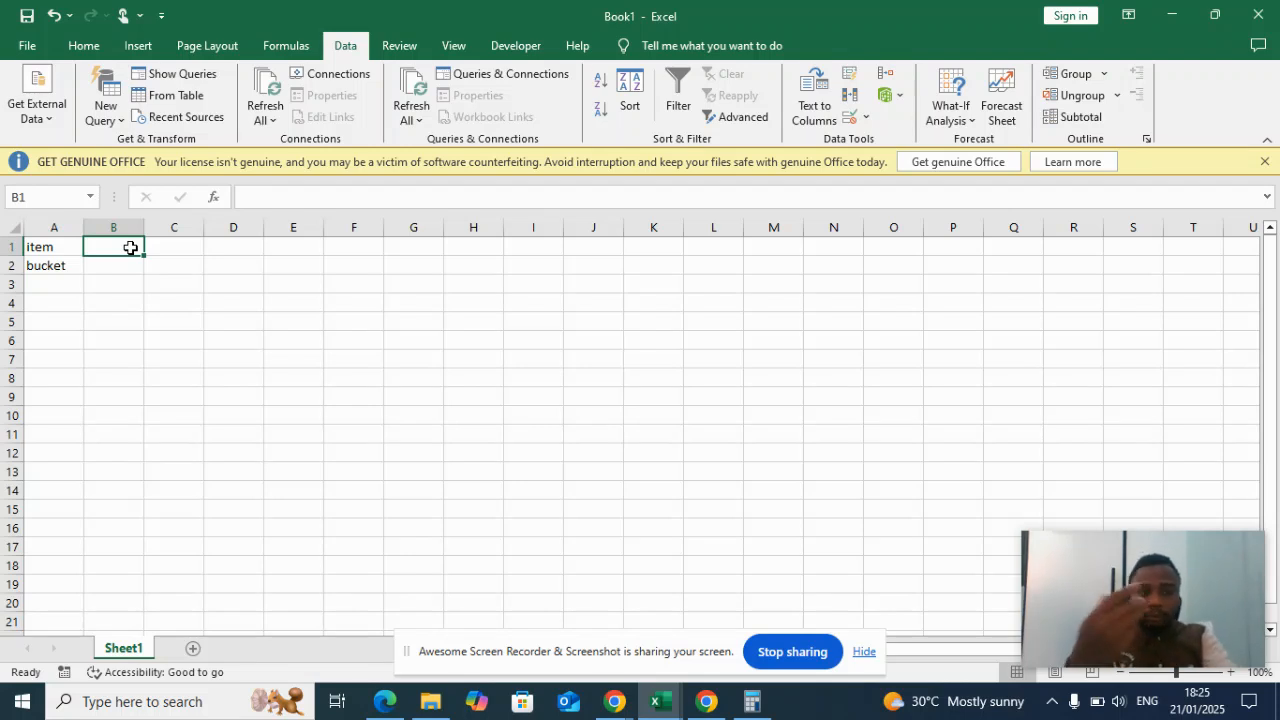
text(gendrt)
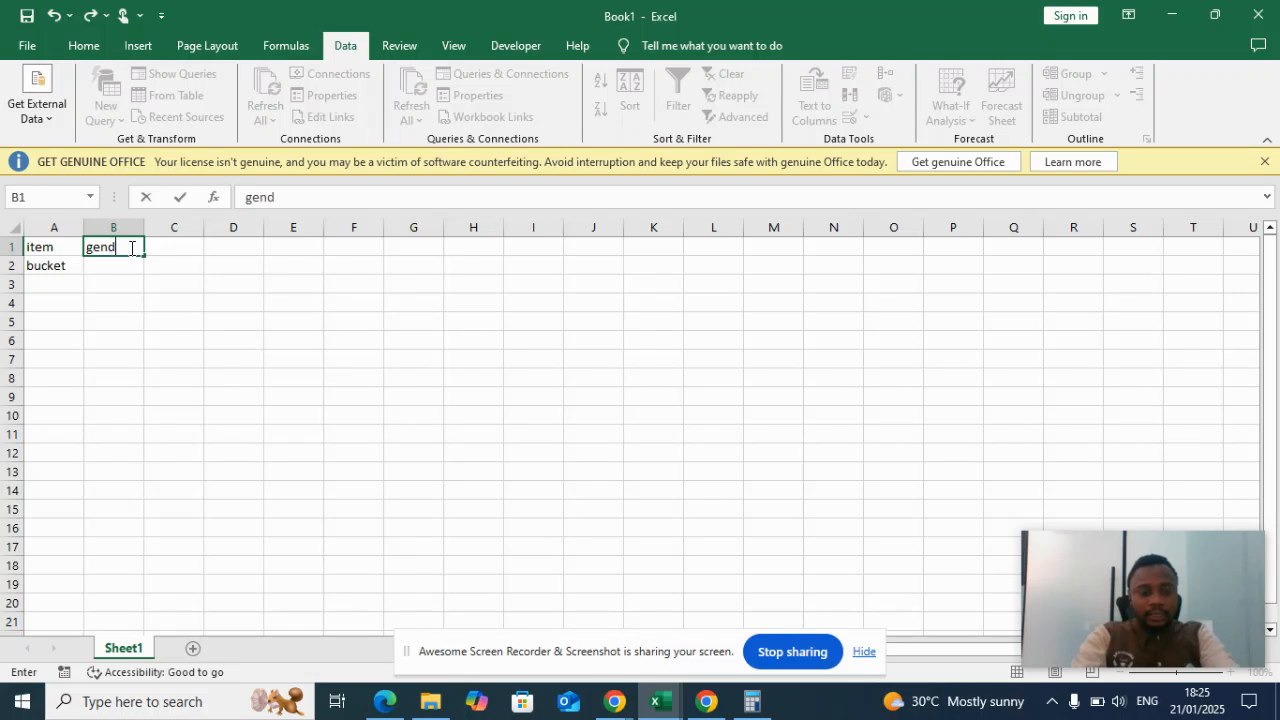
key(BackSpace)
key(BackSpace)
text(ere)
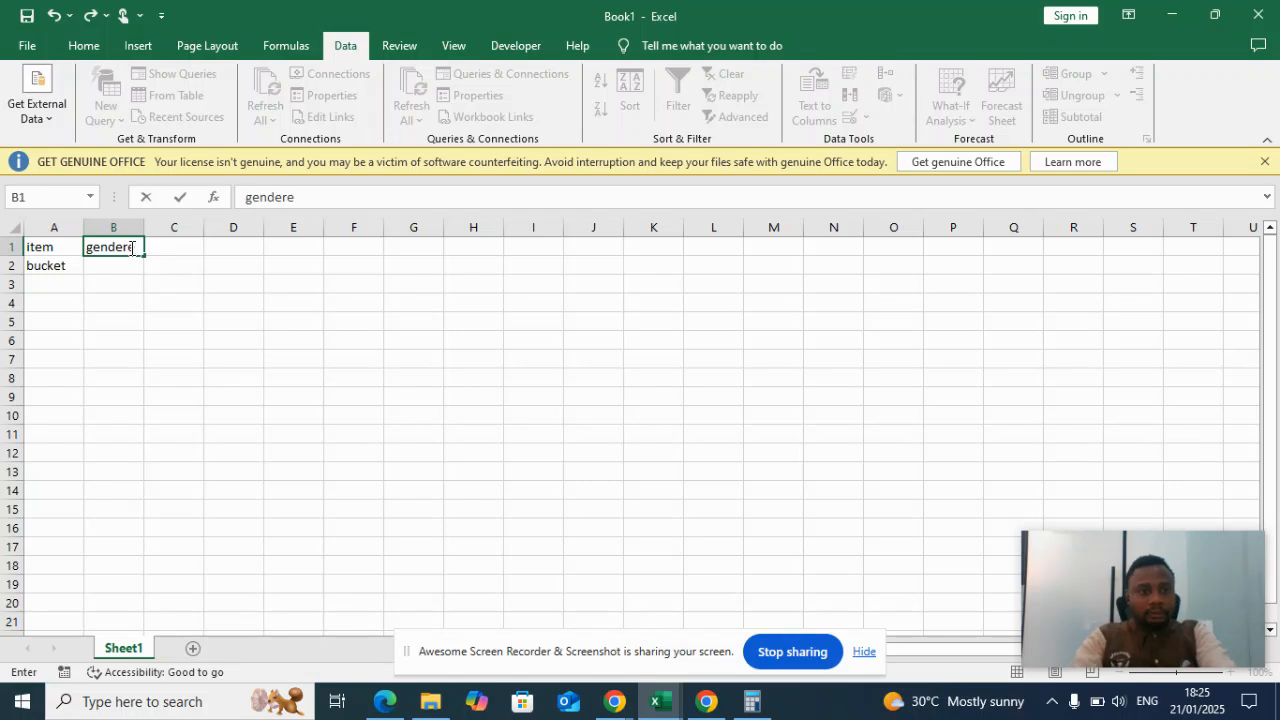
click(209, 263)
click(141, 250)
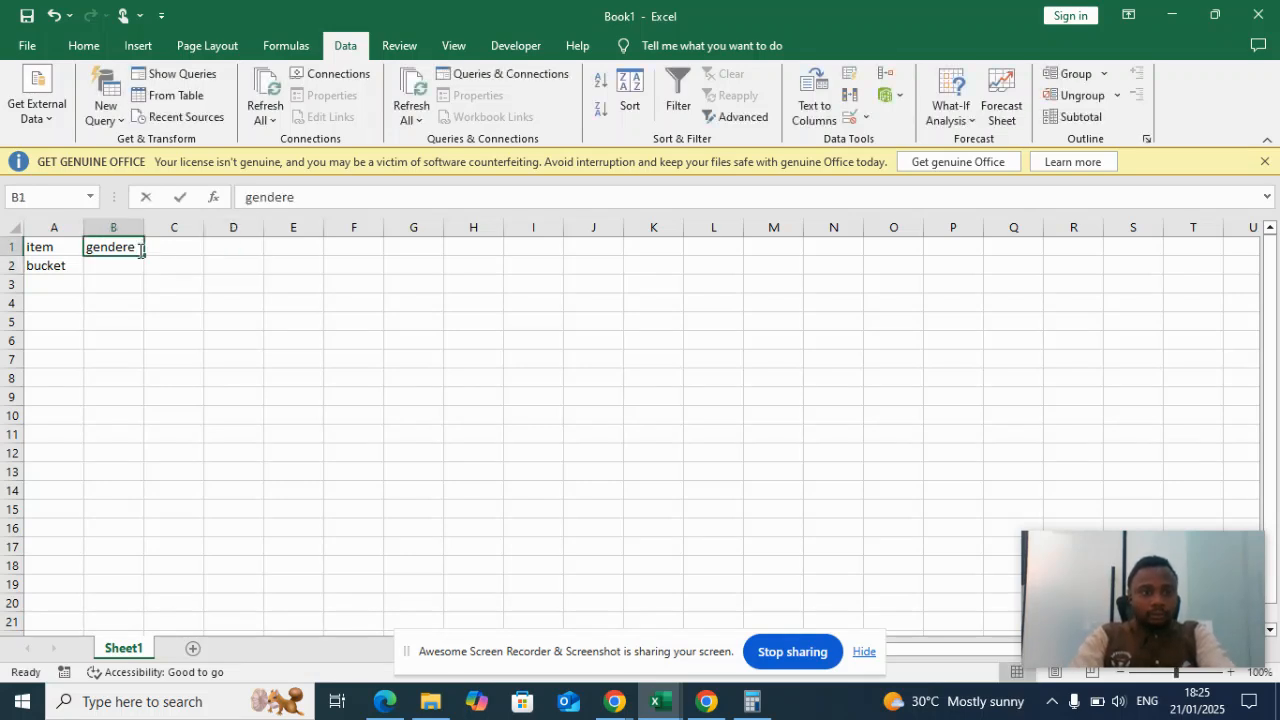
double_click(141, 250)
key(BackSpace)
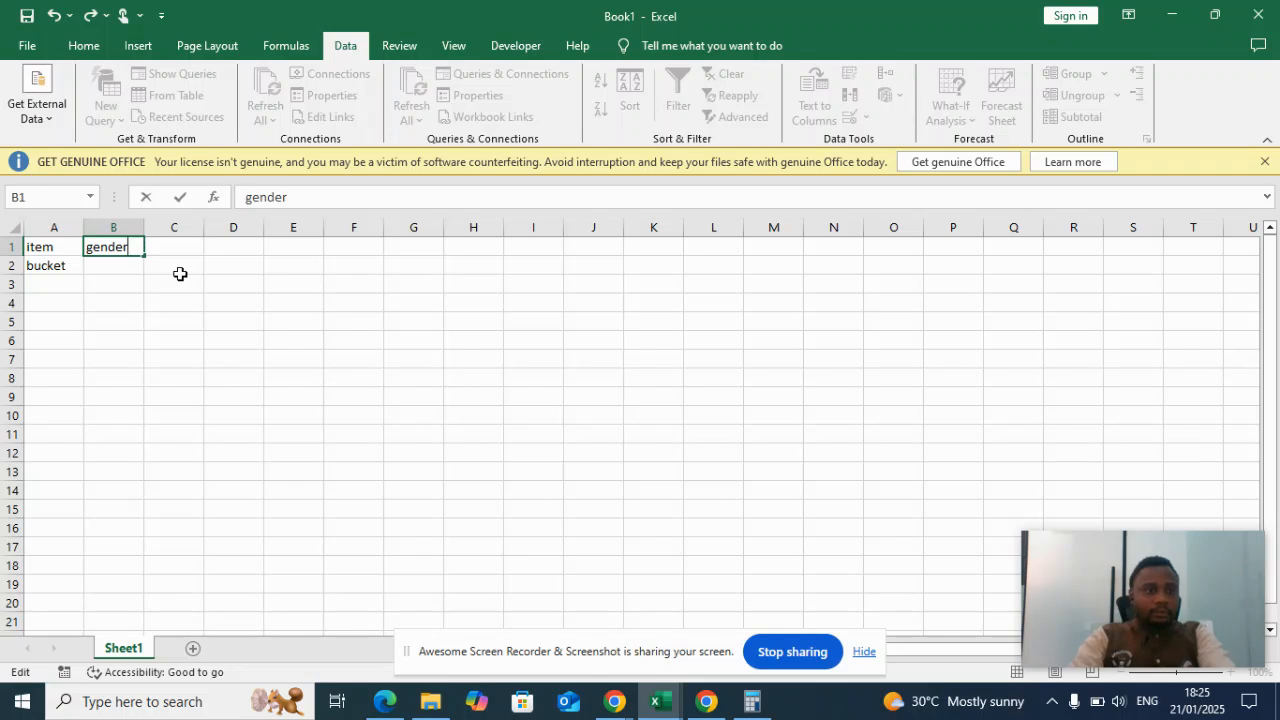
click(180, 273)
Start a data validation rule for the whole of column B that allows values from a List.
click(113, 227)
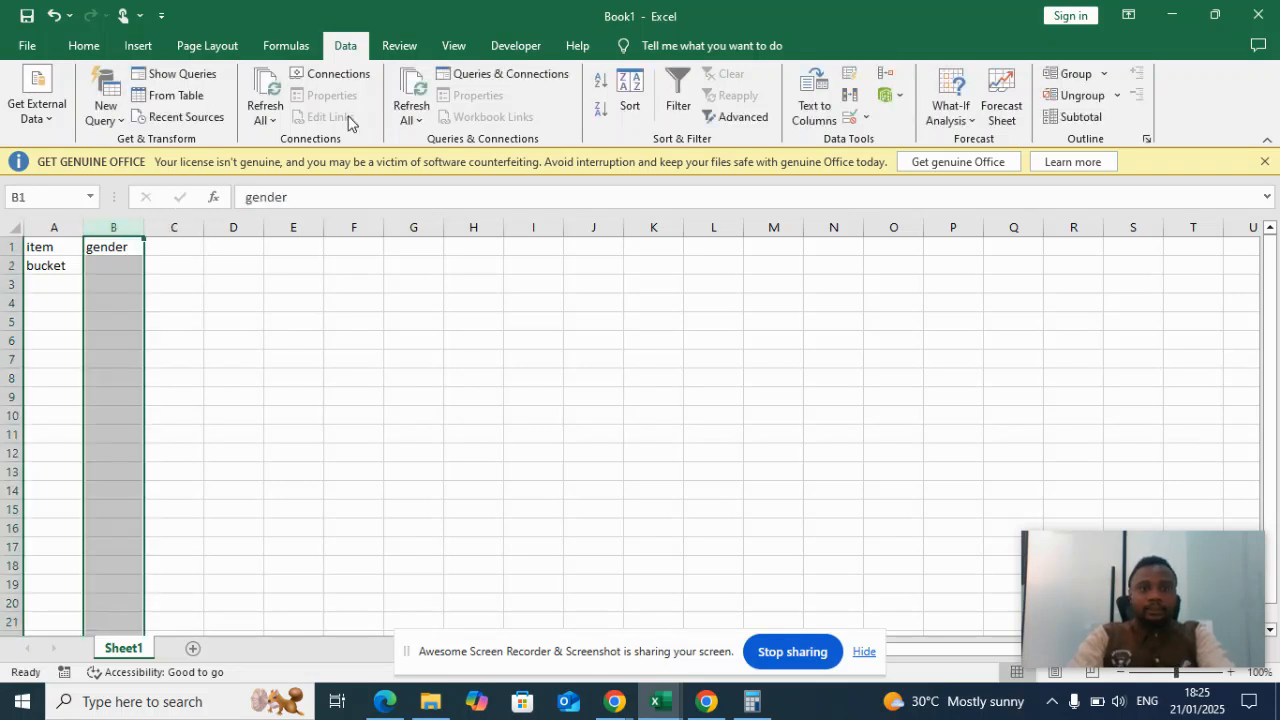
click(866, 117)
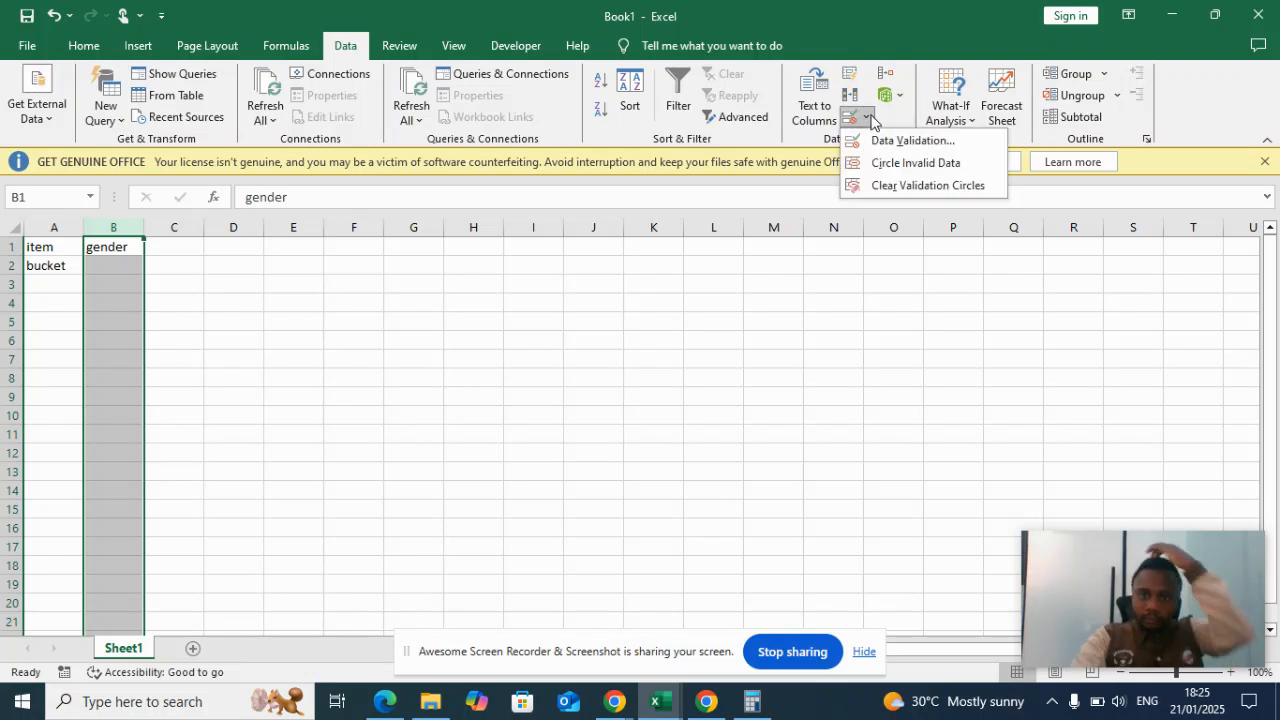
click(889, 143)
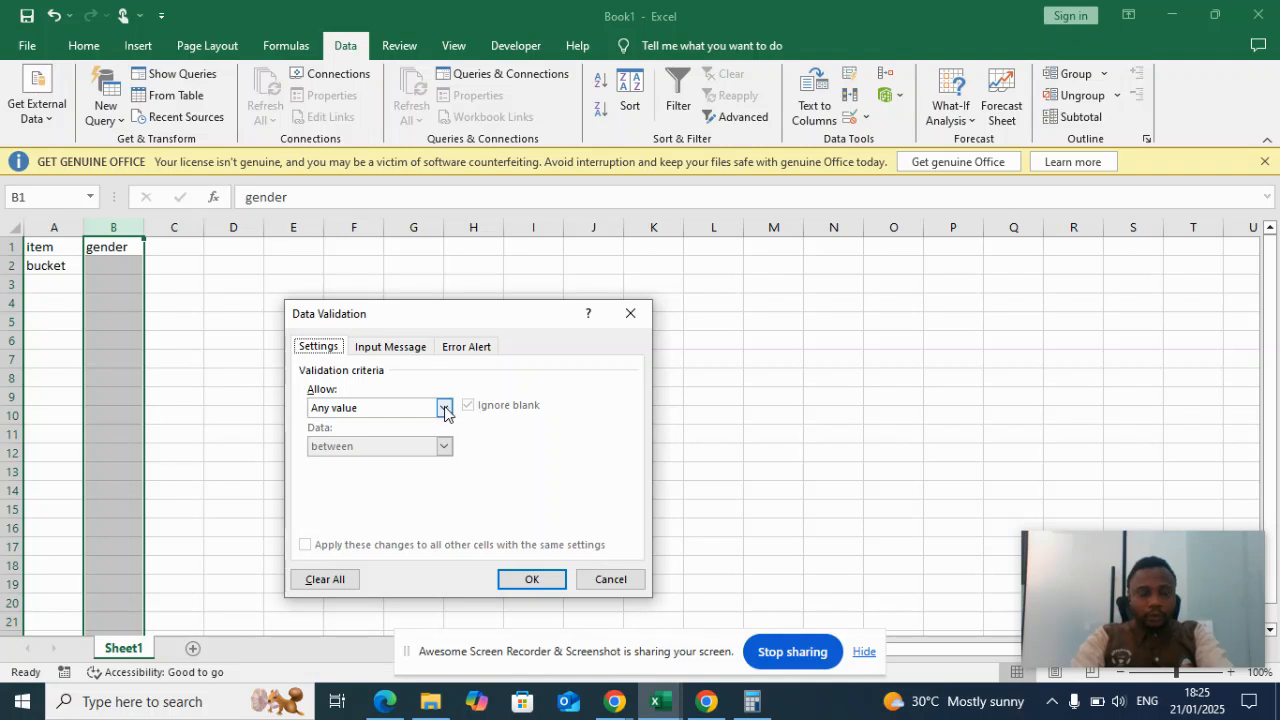
click(445, 410)
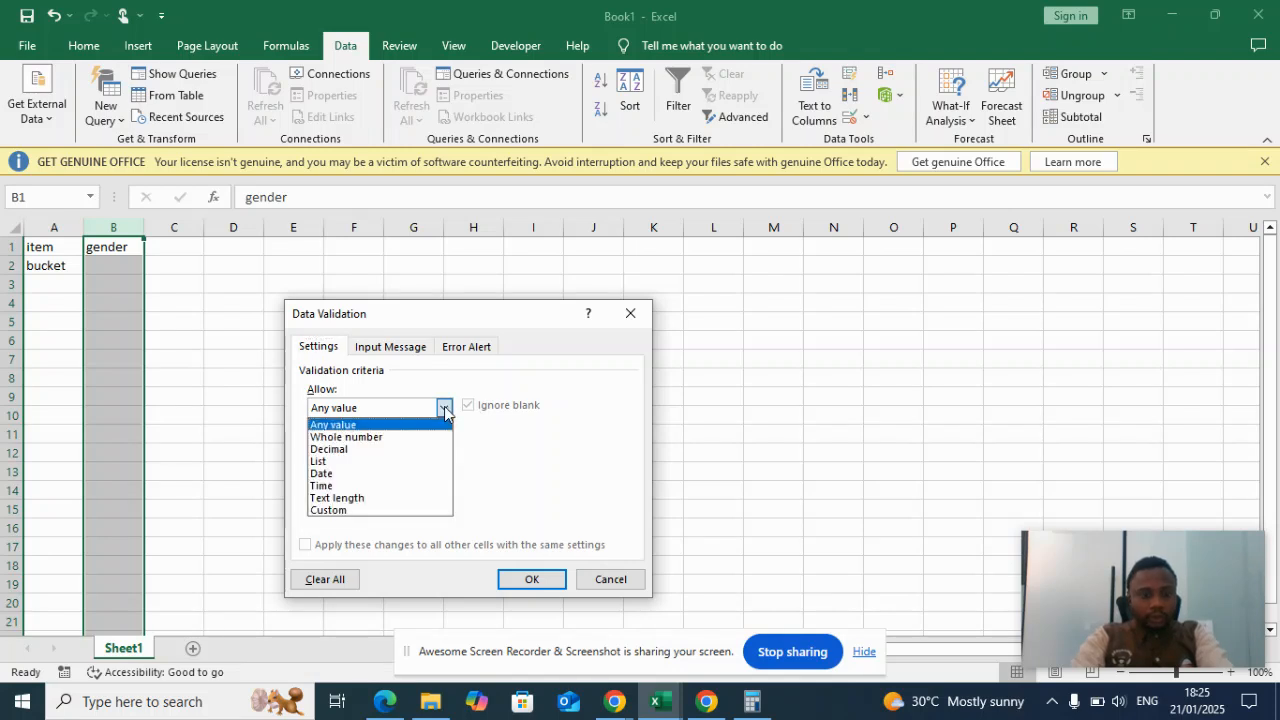
click(385, 462)
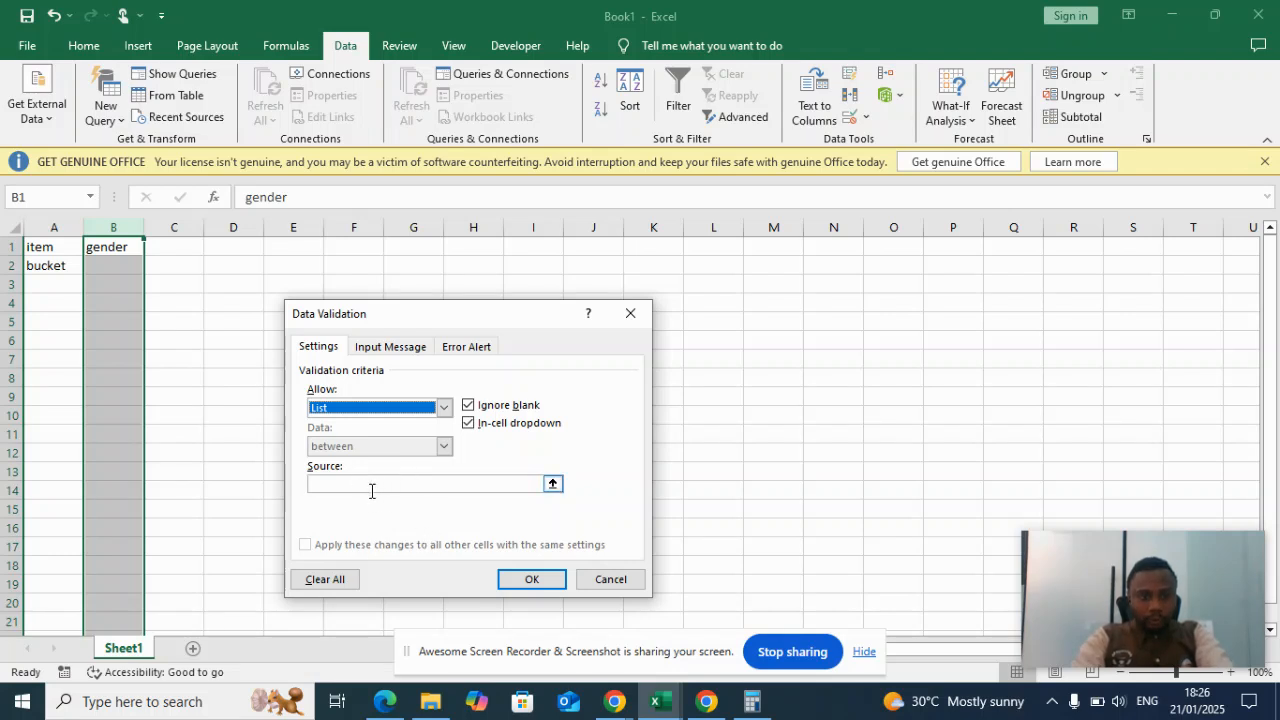
Set the list source to "Male,Female" and apply the validation rule to the gender column.
click(388, 487)
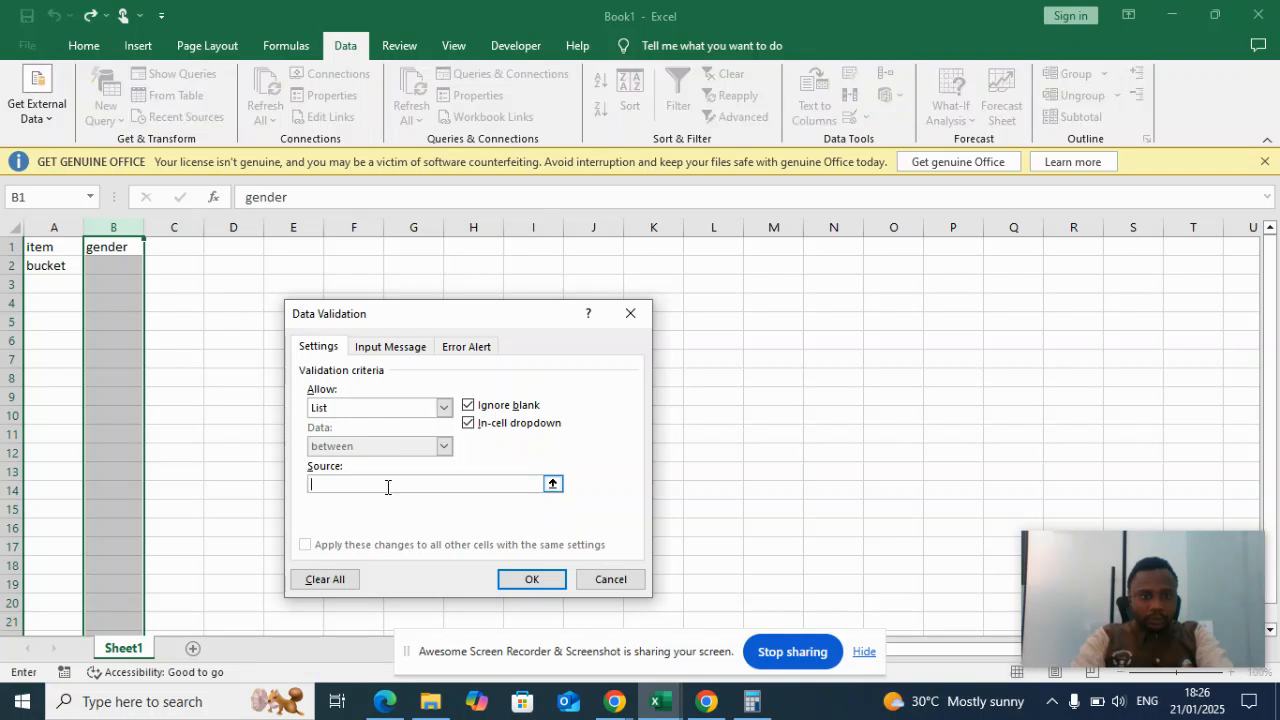
text(male)
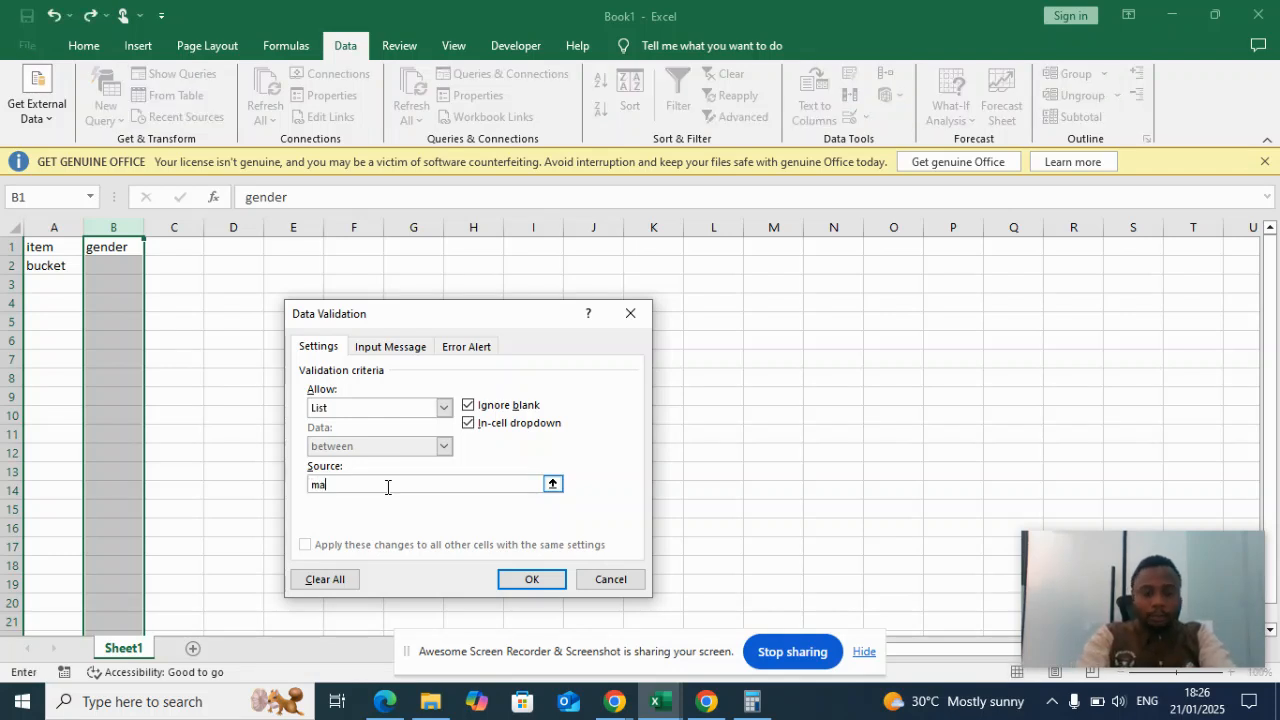
key(BackSpace)
key(BackSpace)
key(BackSpace)
key(BackSpace)
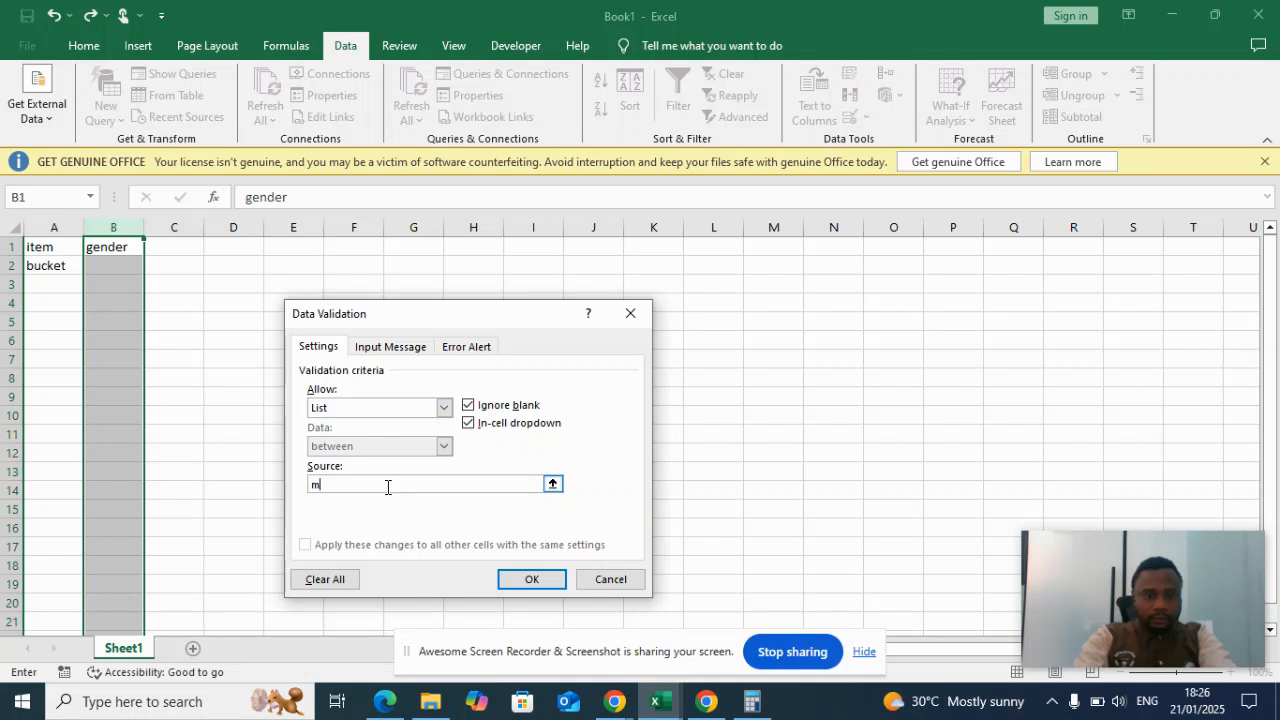
text(Ma)
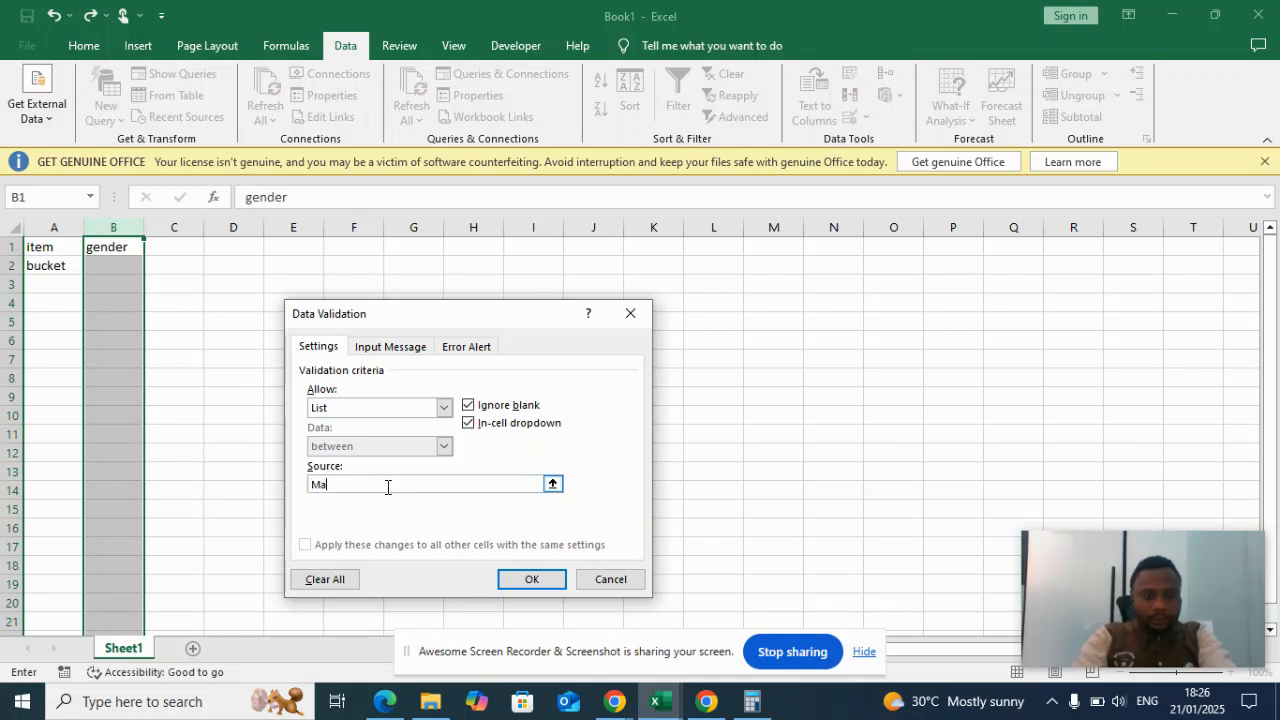
text(le,)
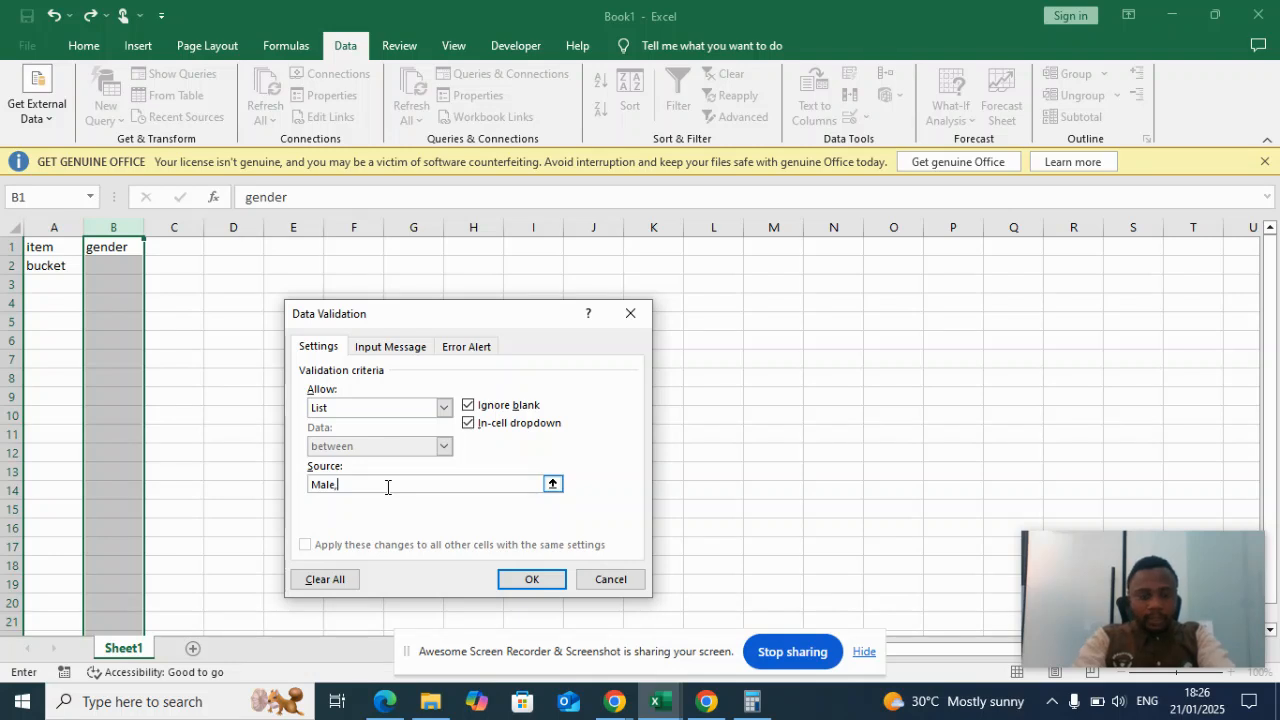
text(F)
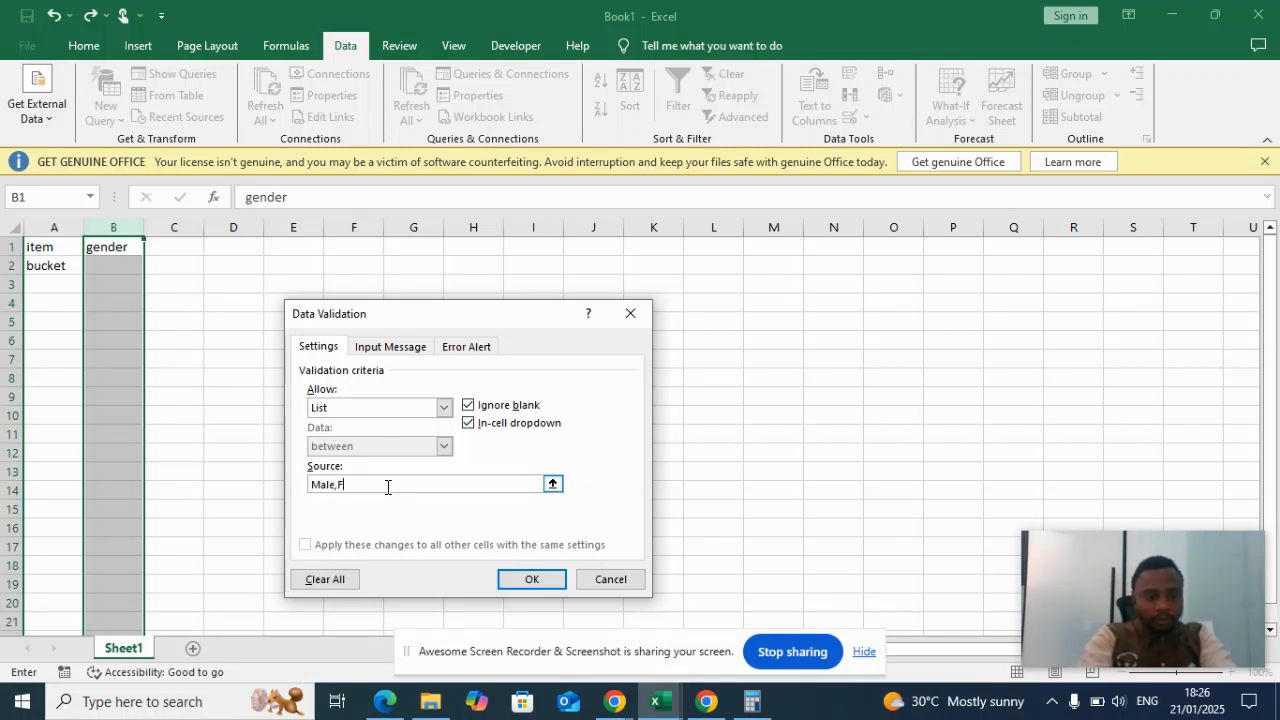
text(emale)
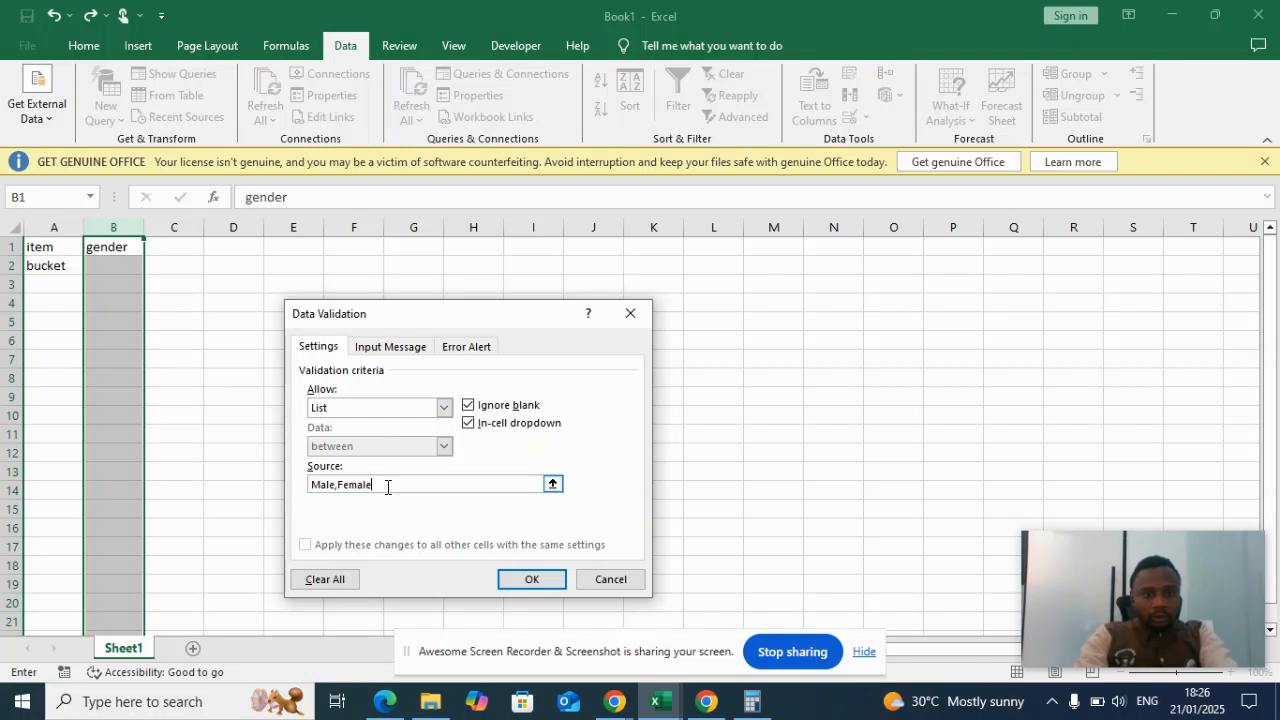
click(531, 578)
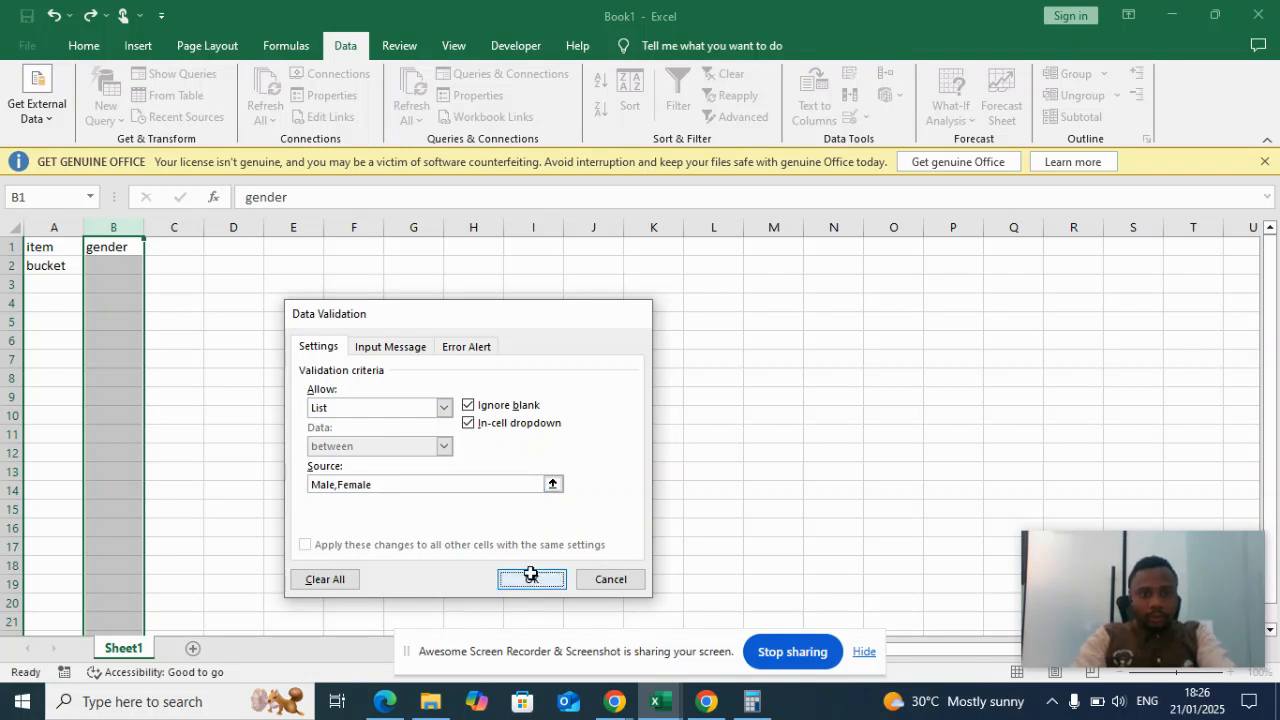
Fill the gender column from its in-cell lists, choosing Female in B2, Male in B3 and Female in B4.
click(124, 266)
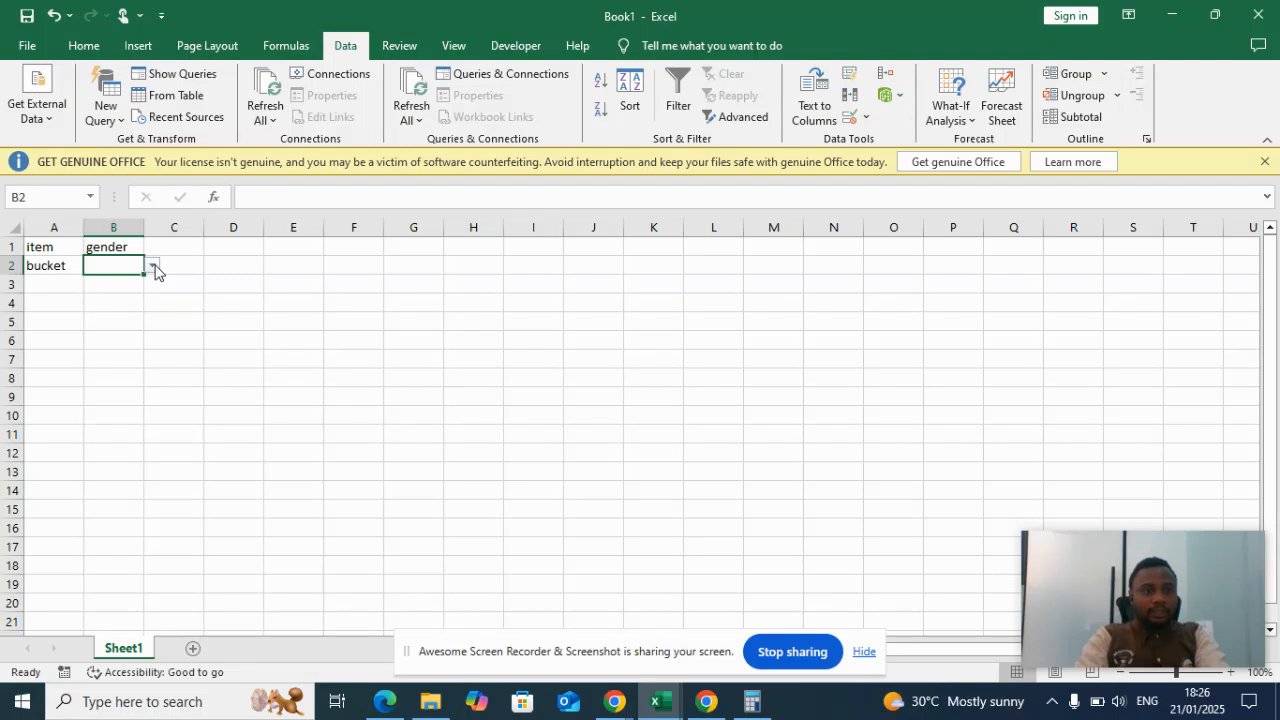
click(152, 265)
click(147, 293)
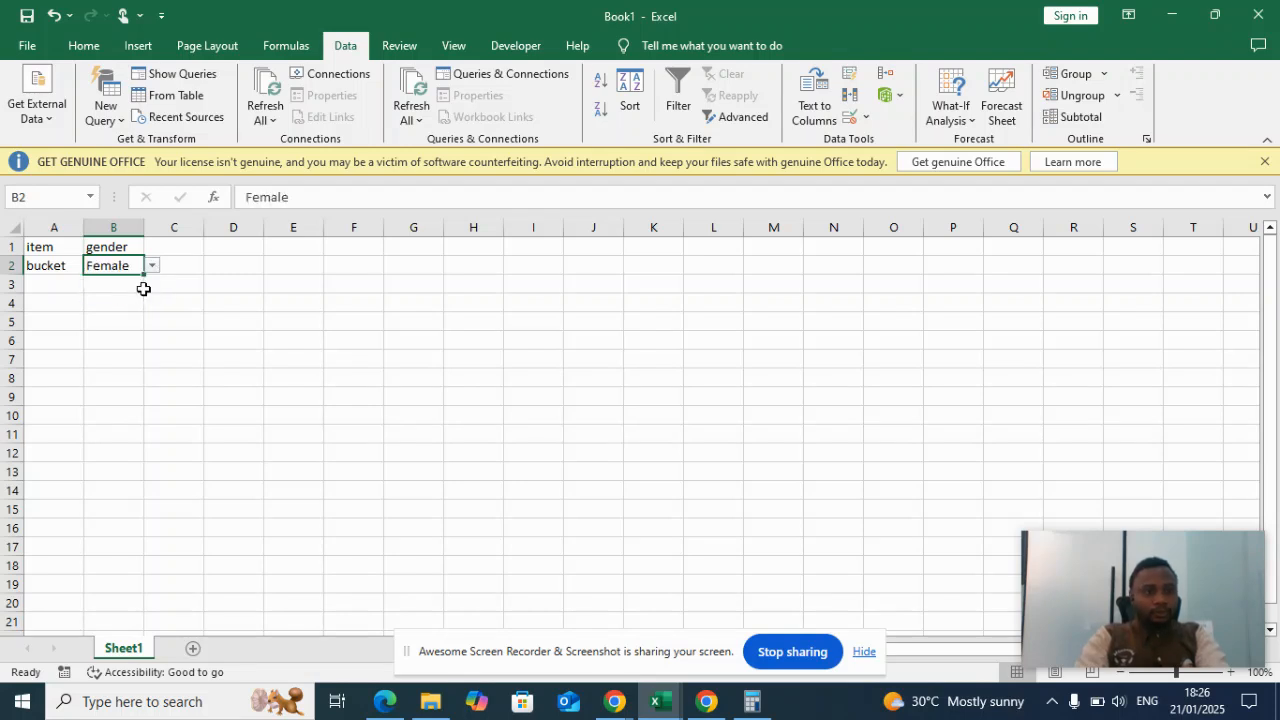
click(141, 290)
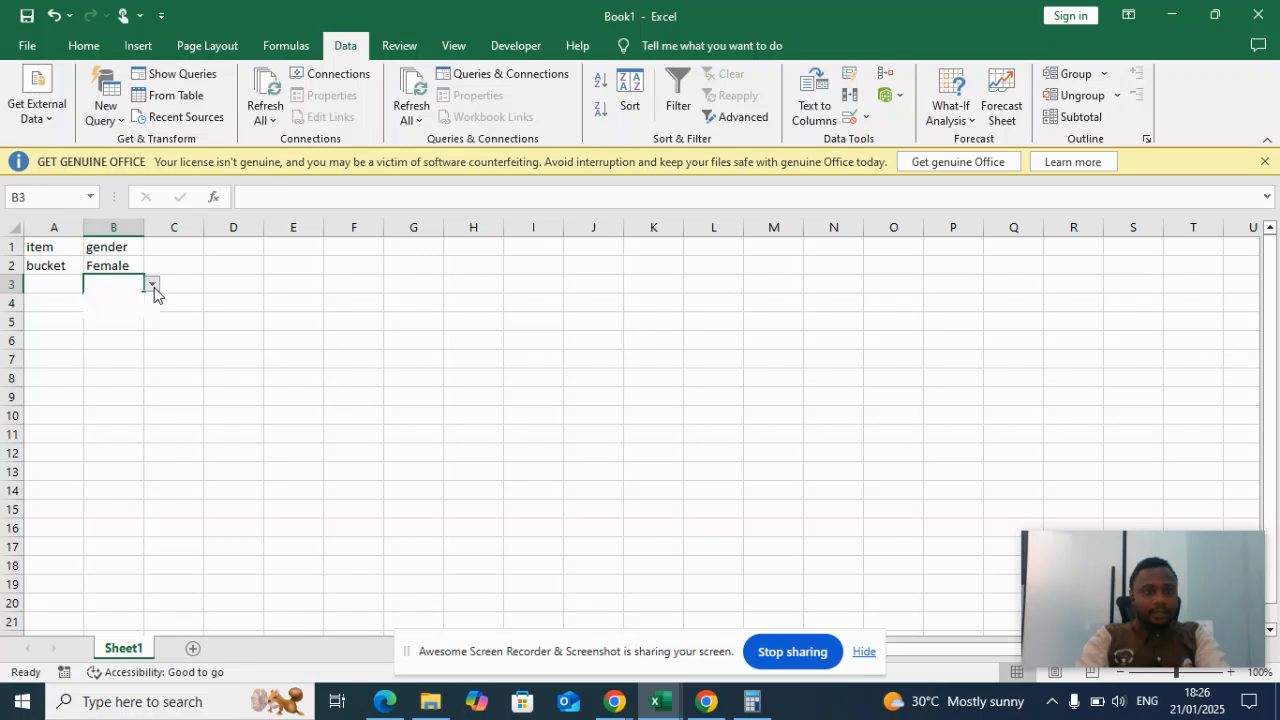
click(152, 285)
click(146, 302)
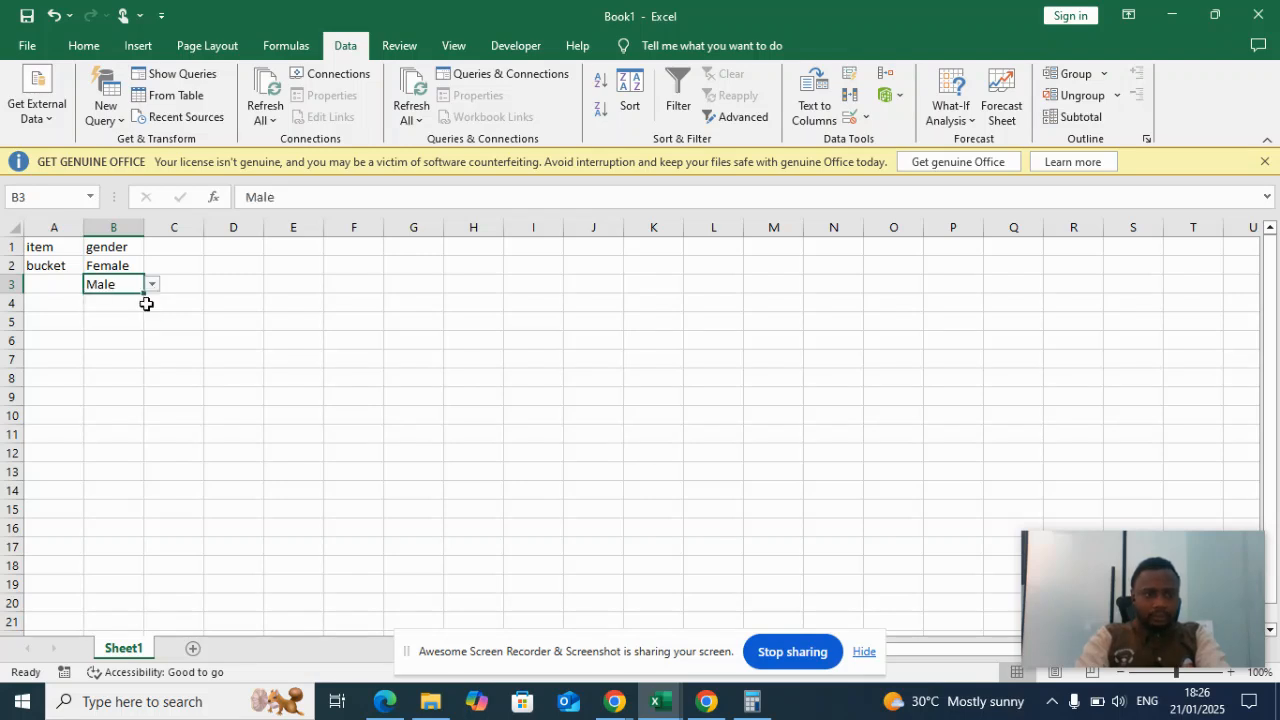
click(123, 303)
click(152, 304)
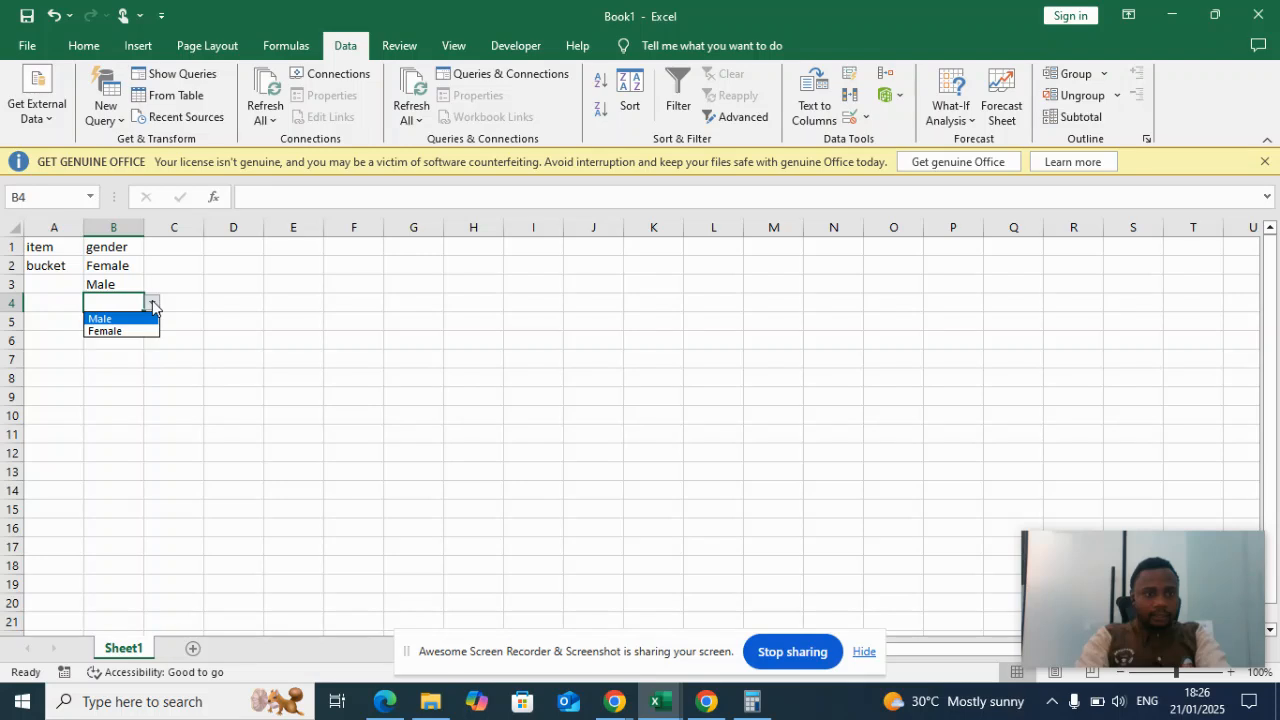
click(144, 330)
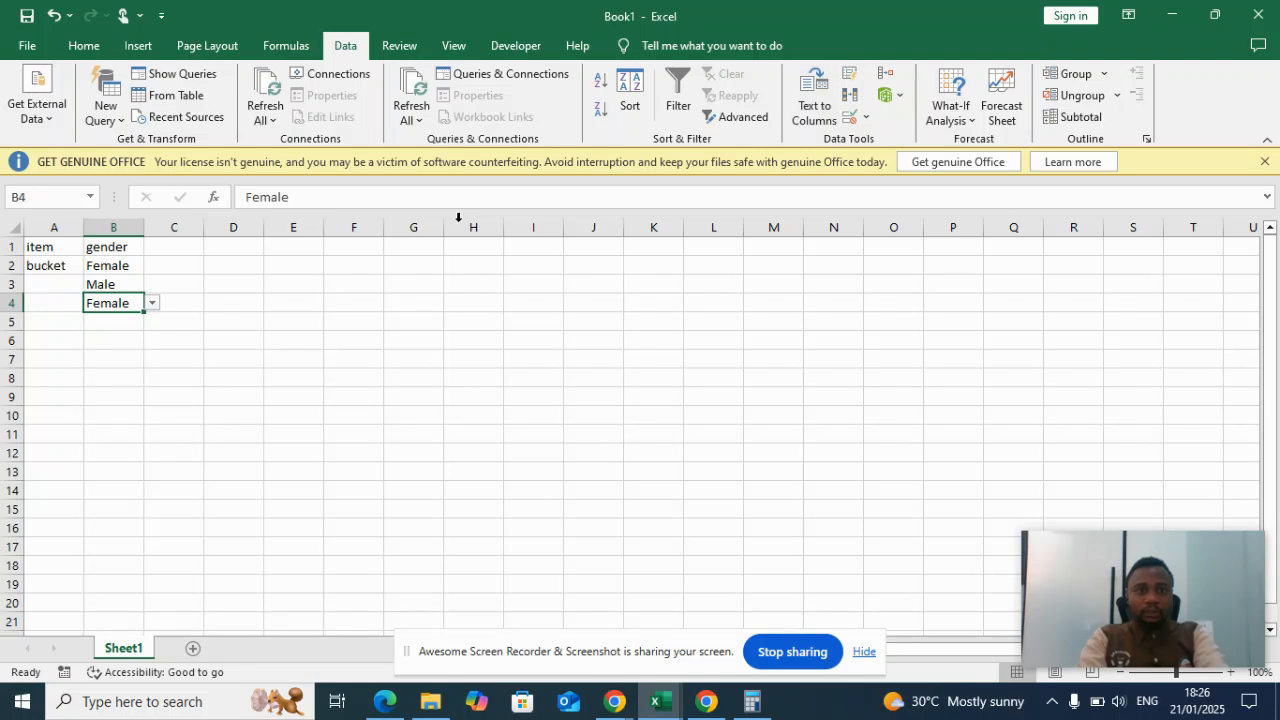
click(836, 92)
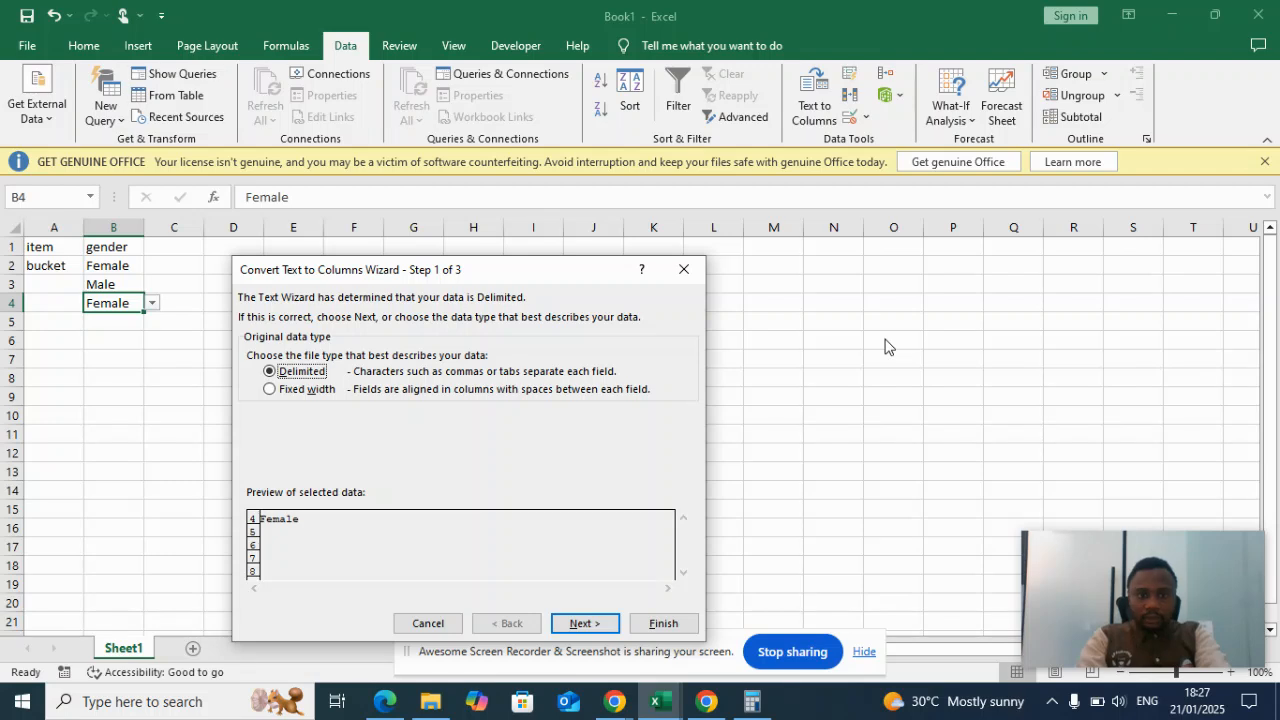
click(684, 269)
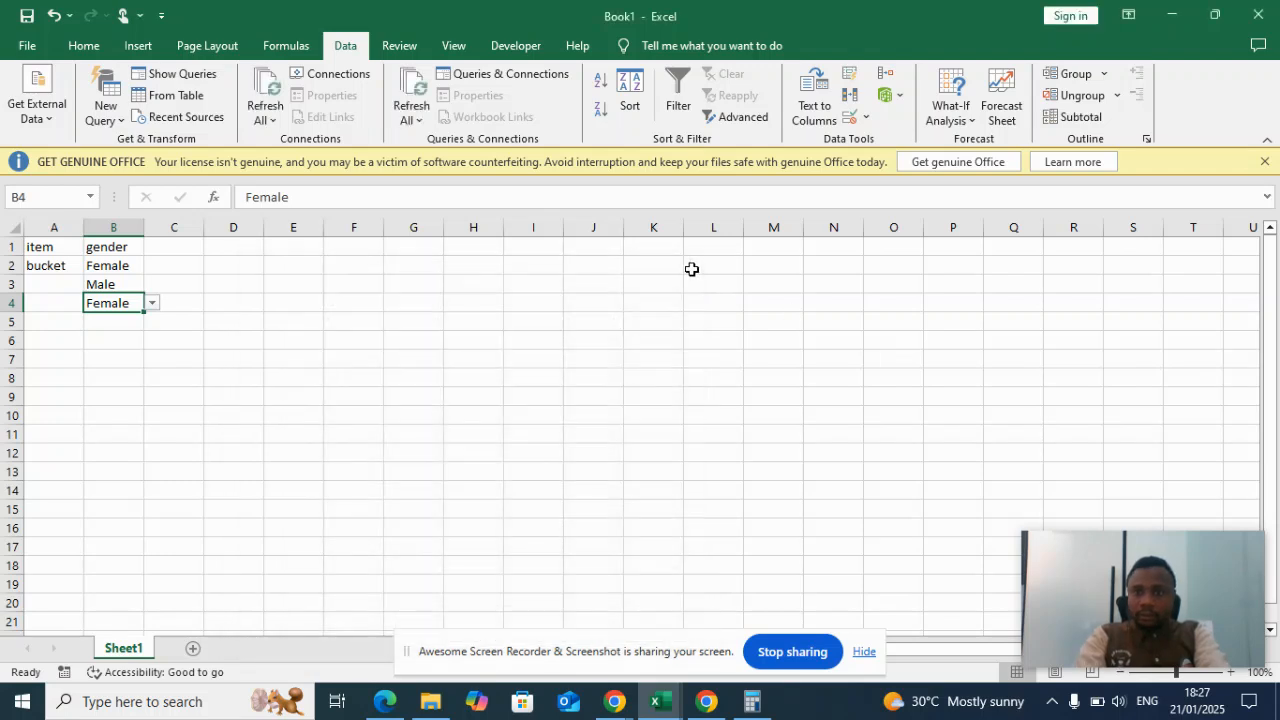
click(862, 119)
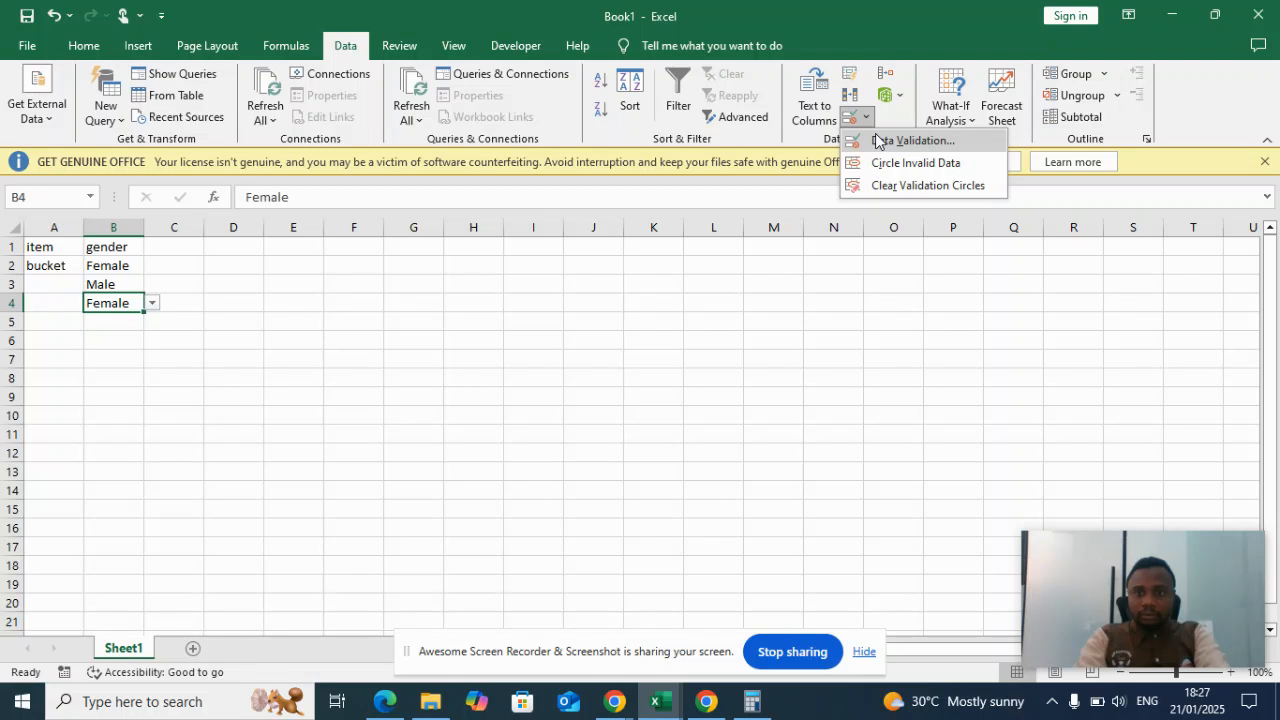
click(875, 137)
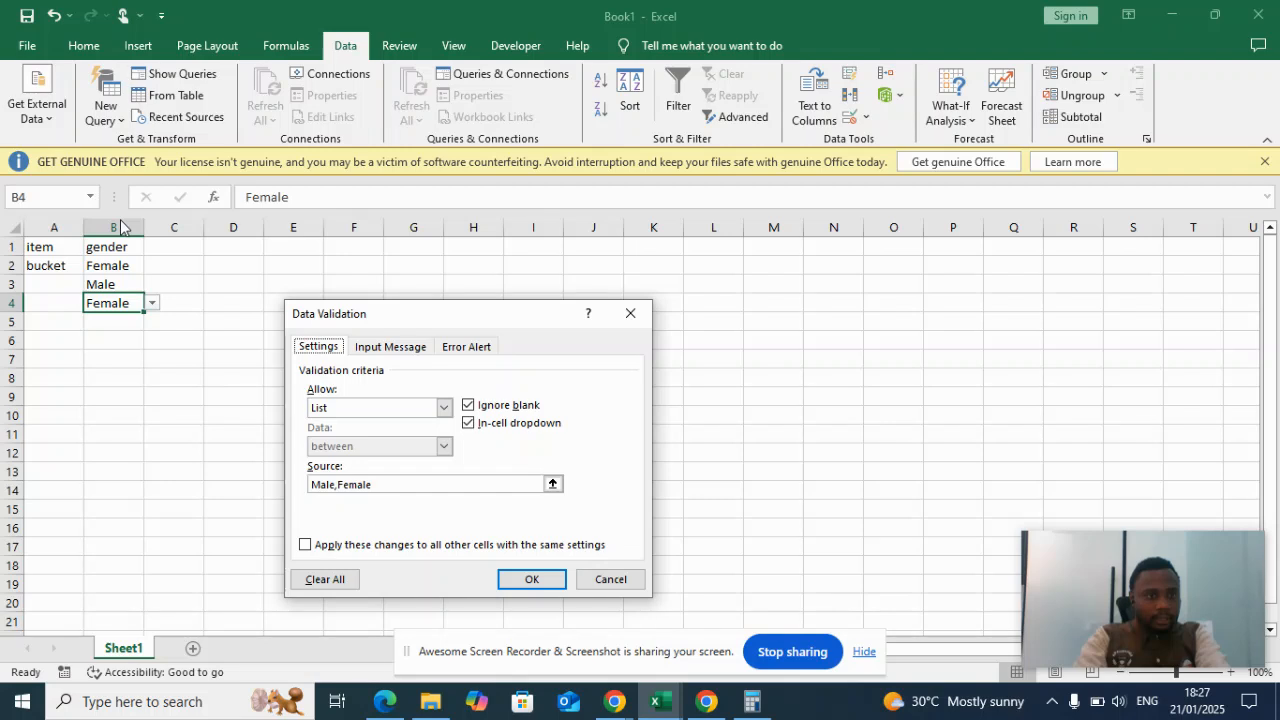
click(627, 314)
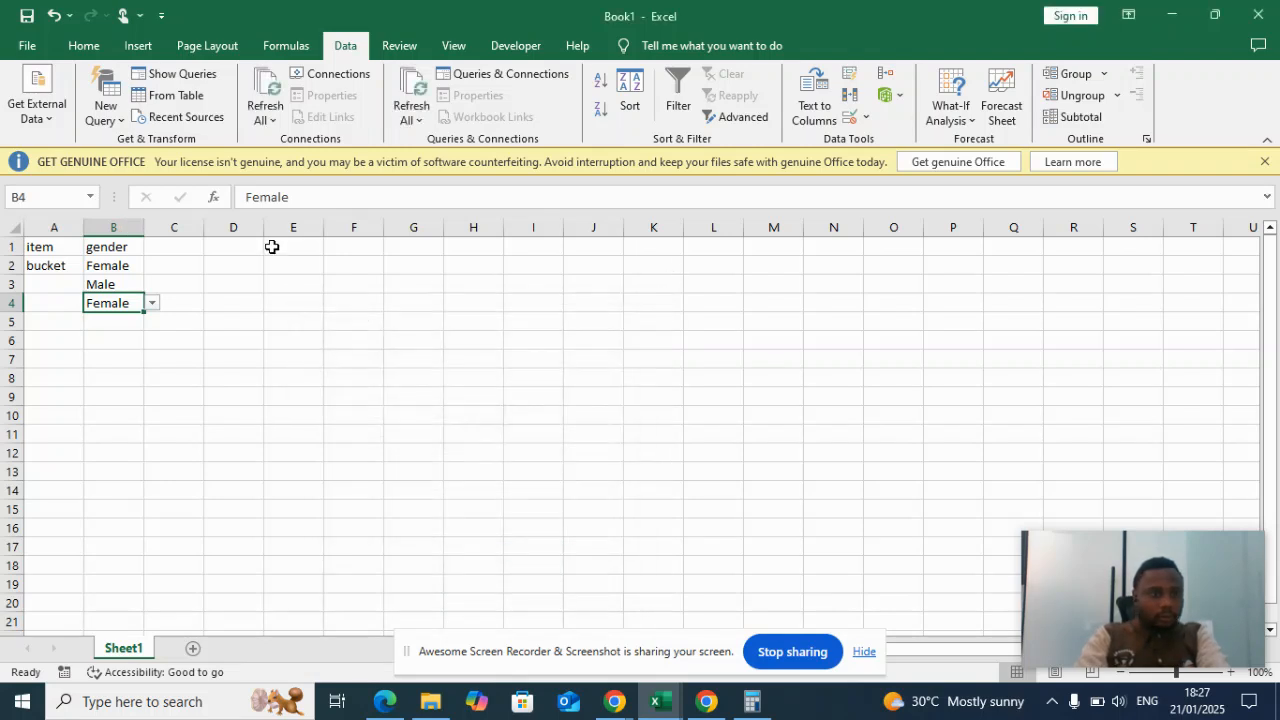
Open the data validation settings for the whole of column B and set the input message title to "put the right input".
click(130, 227)
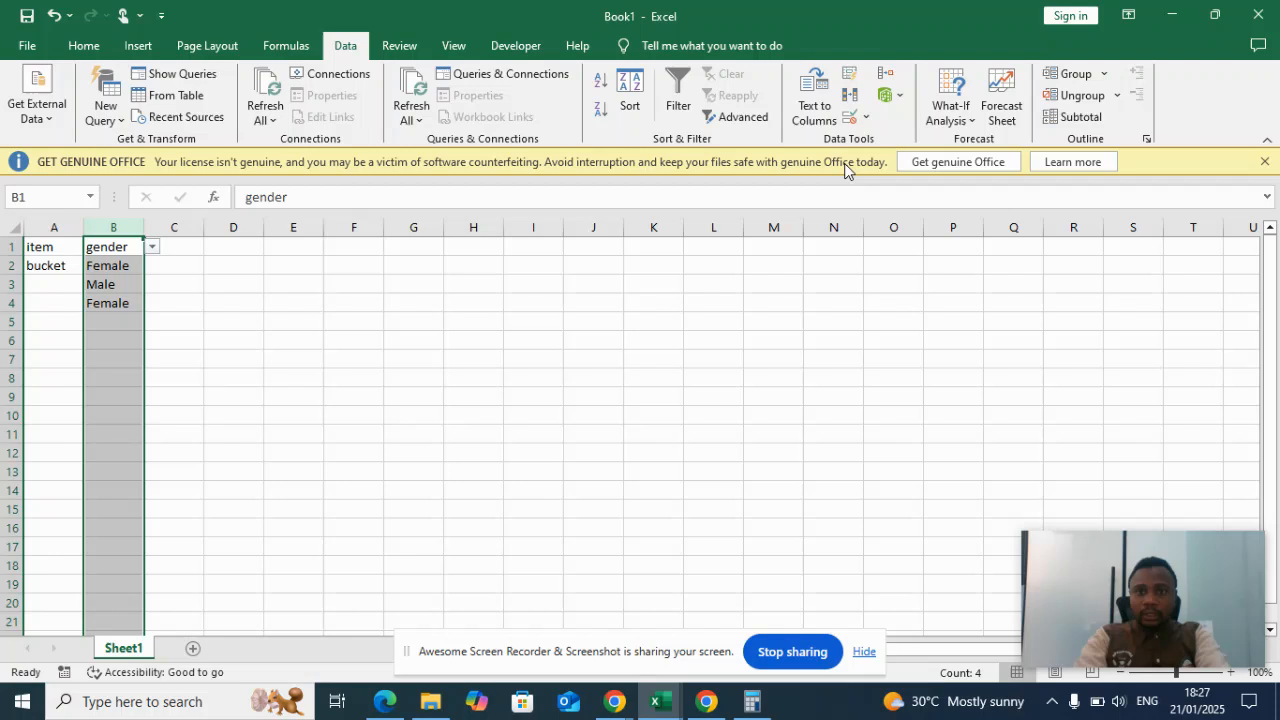
click(866, 117)
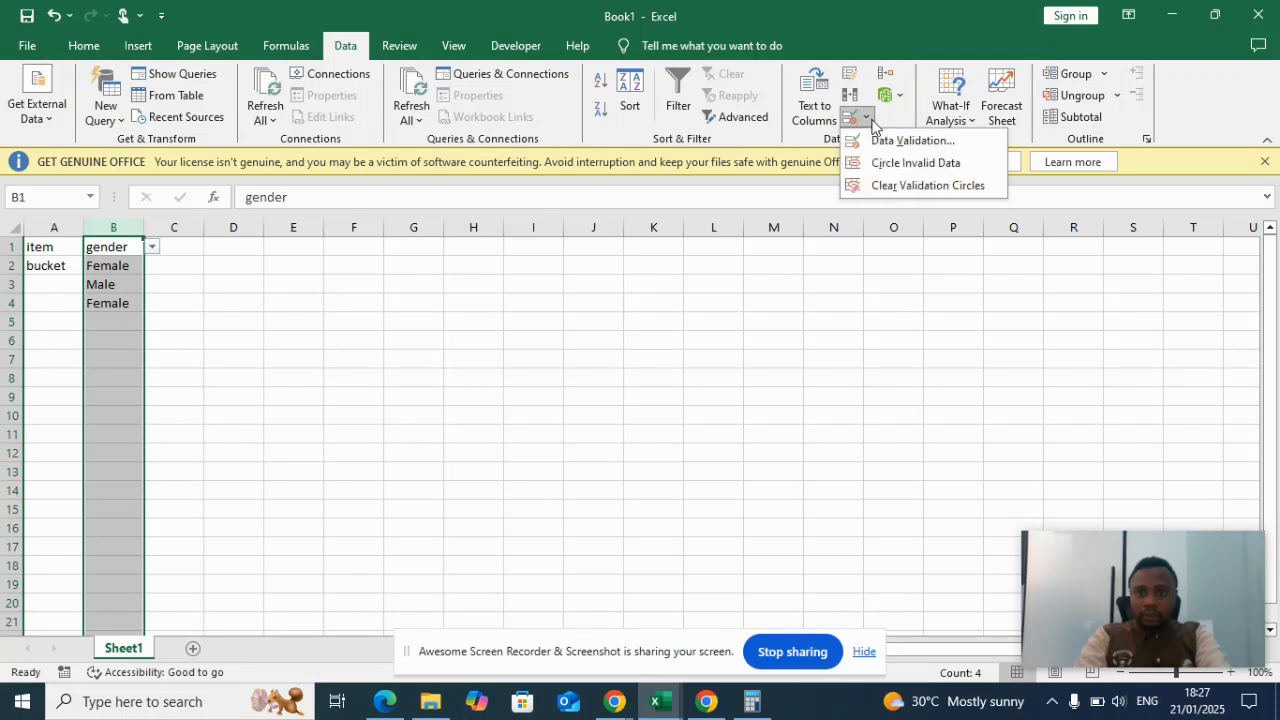
click(885, 141)
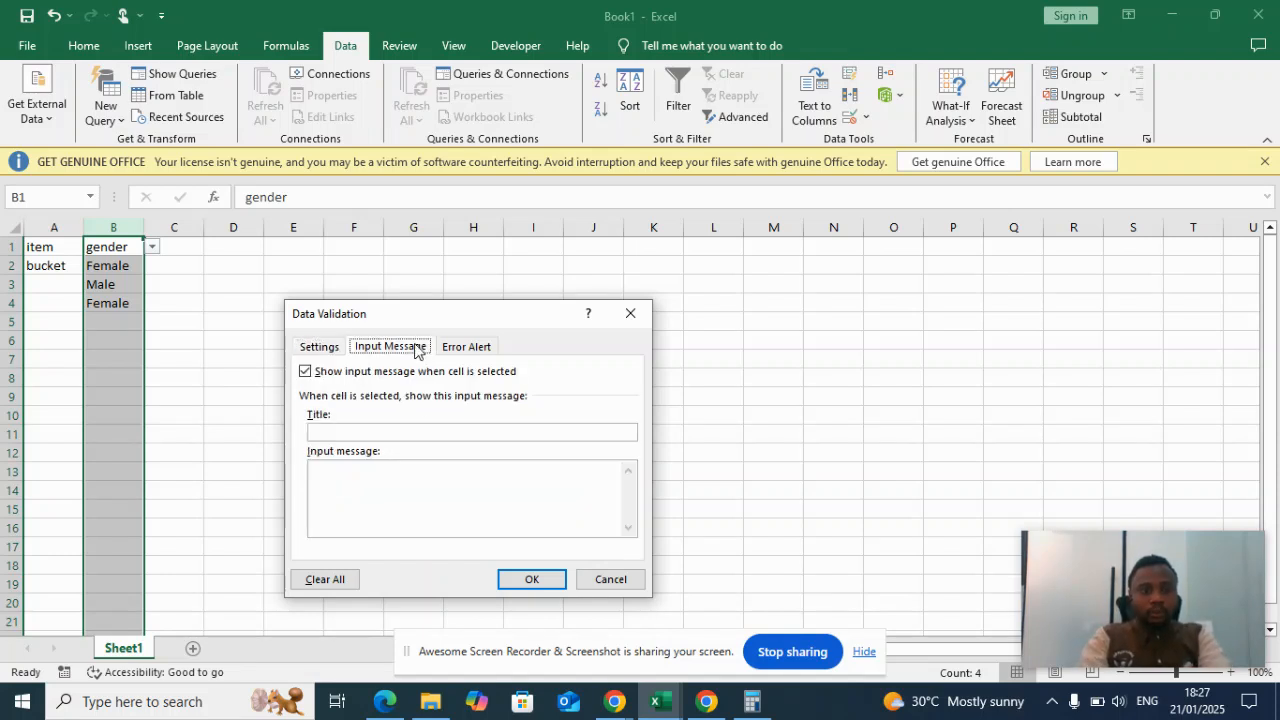
click(403, 431)
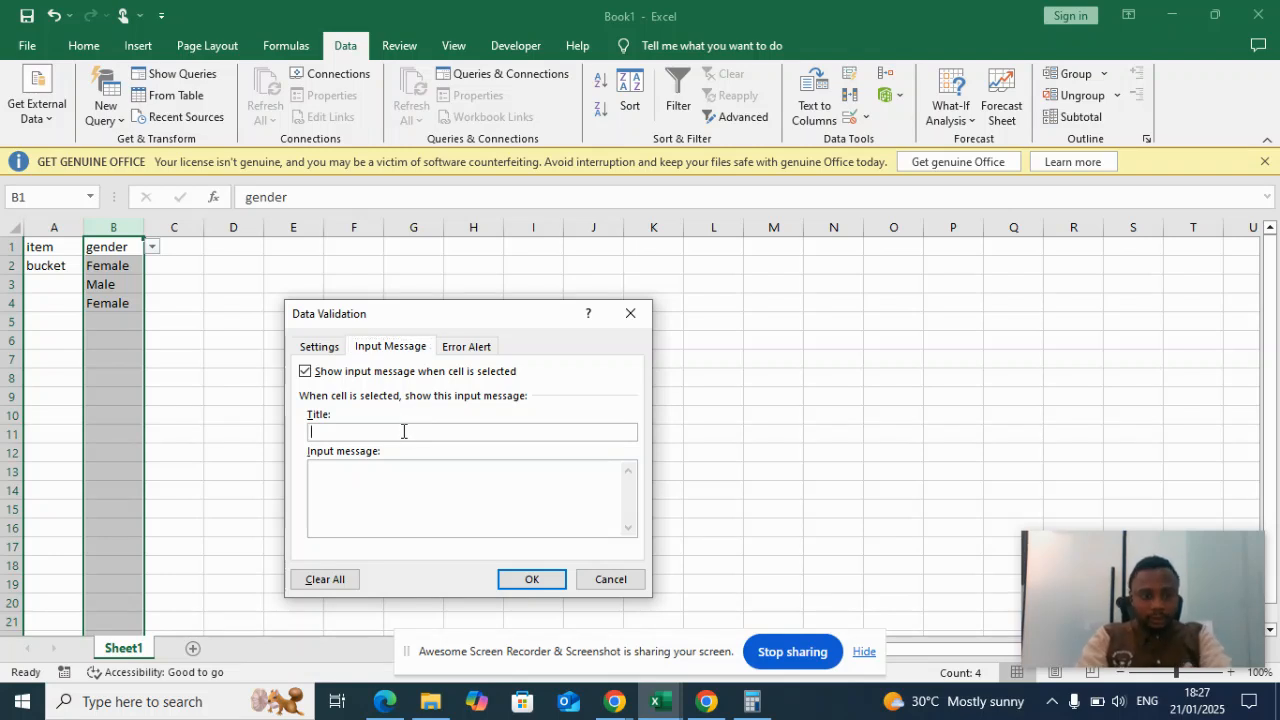
text(put the ri)
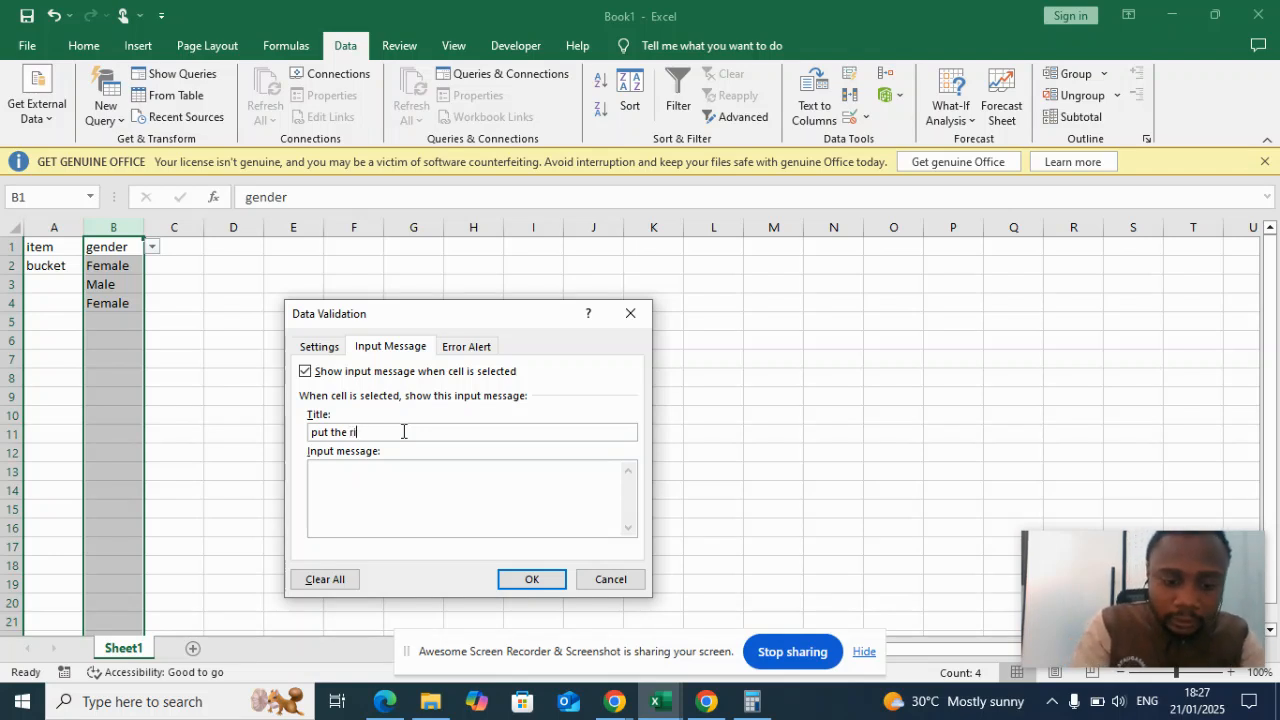
text(ght input)
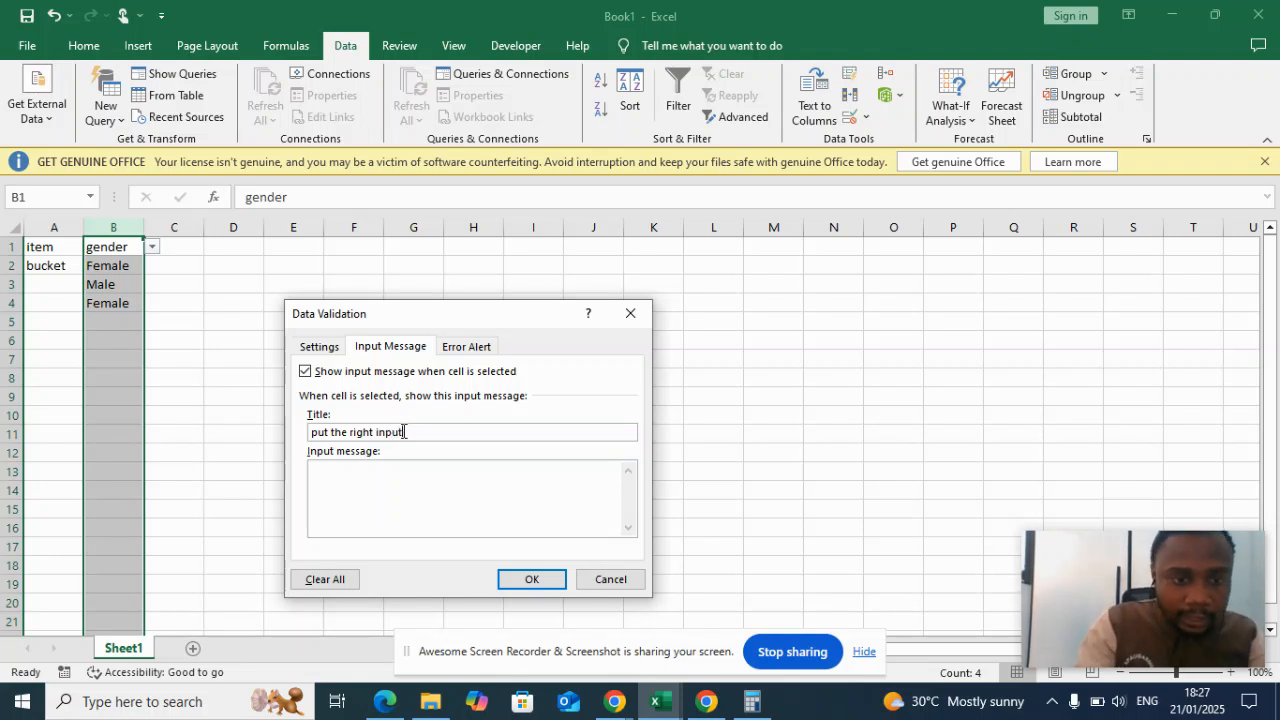
Enter "opps that wrong" as the input message text for the gender column's validation.
click(393, 477)
text(opps tha)
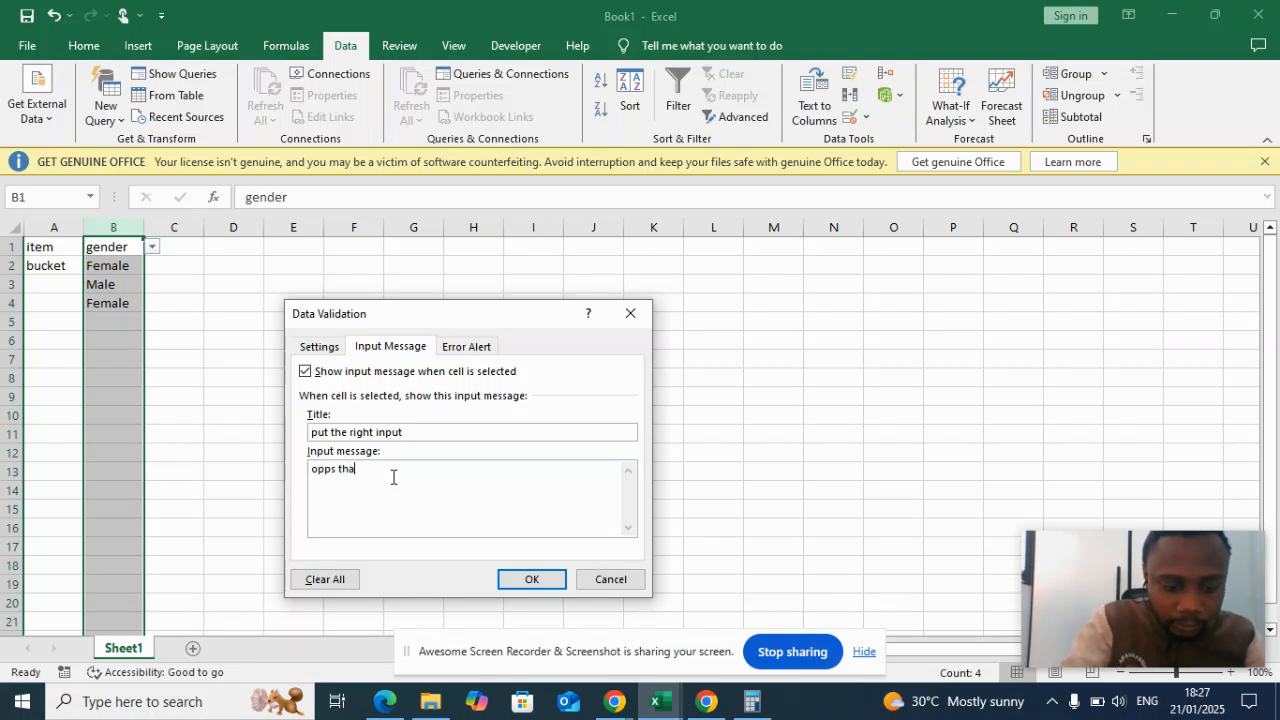
text(t wrong)
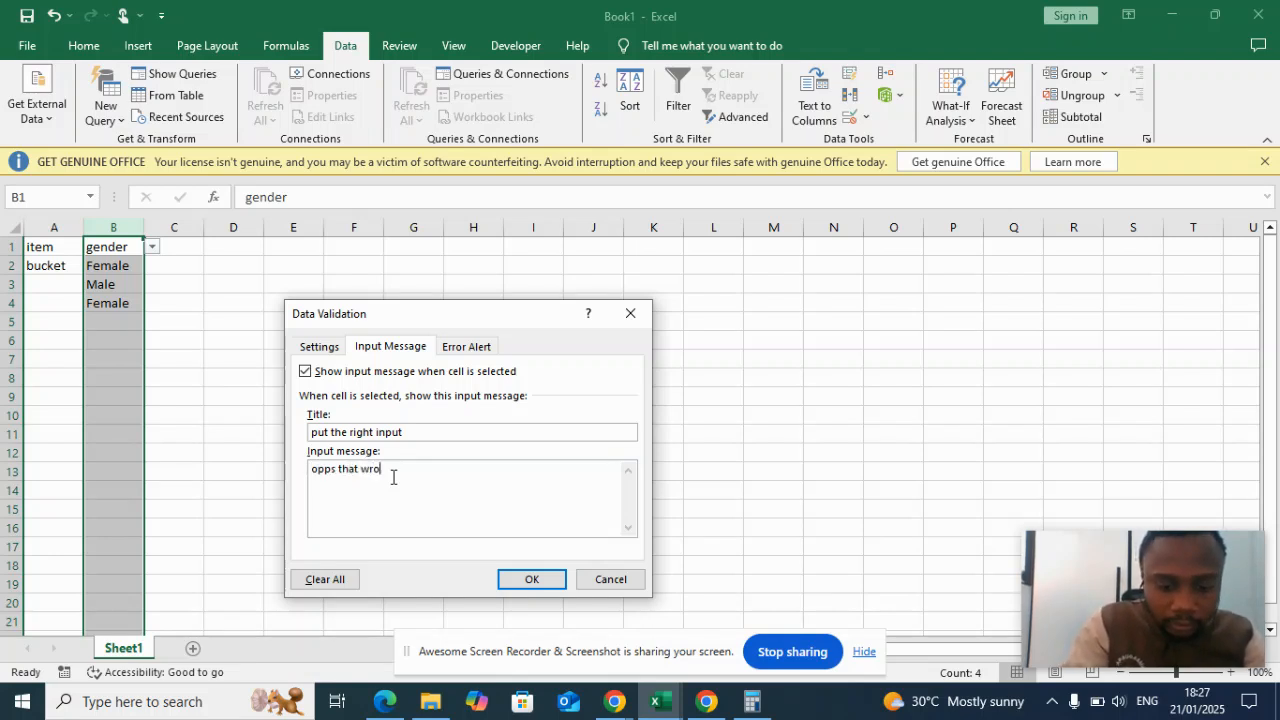
Give the validation's Stop error alert the title "stop" and the message "put in the right input", and apply the settings.
click(470, 348)
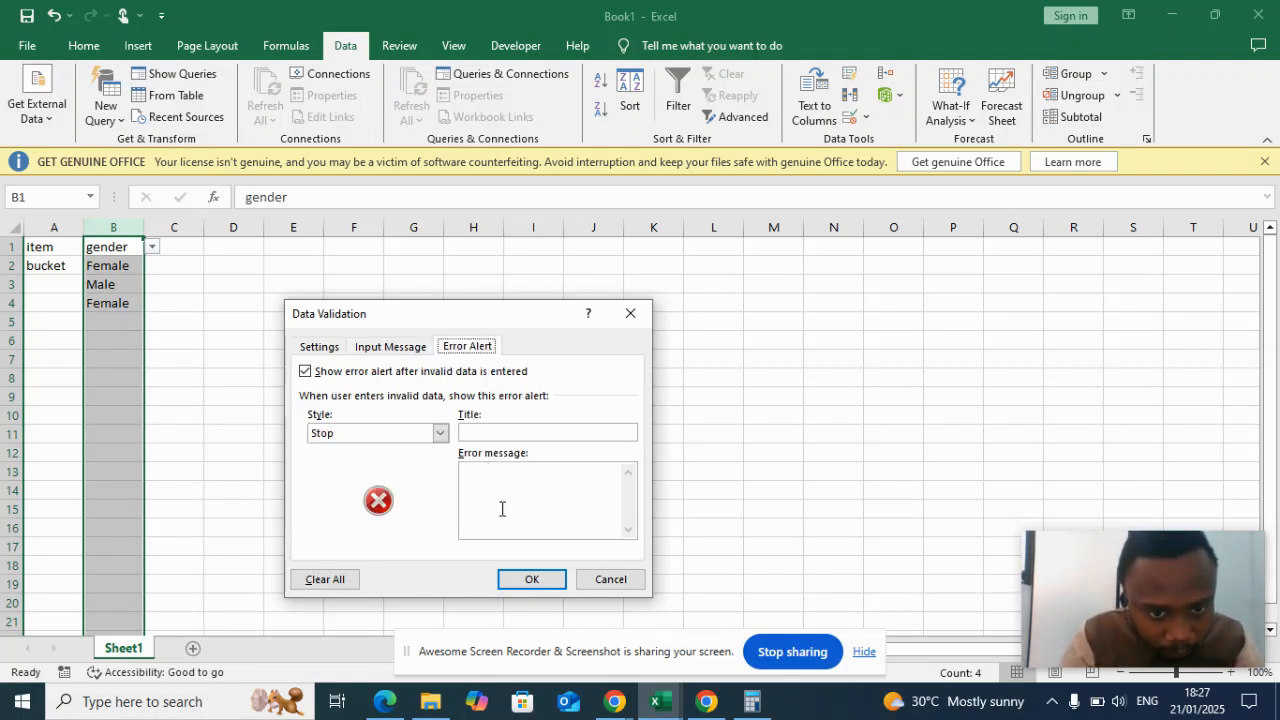
click(503, 429)
text(stop)
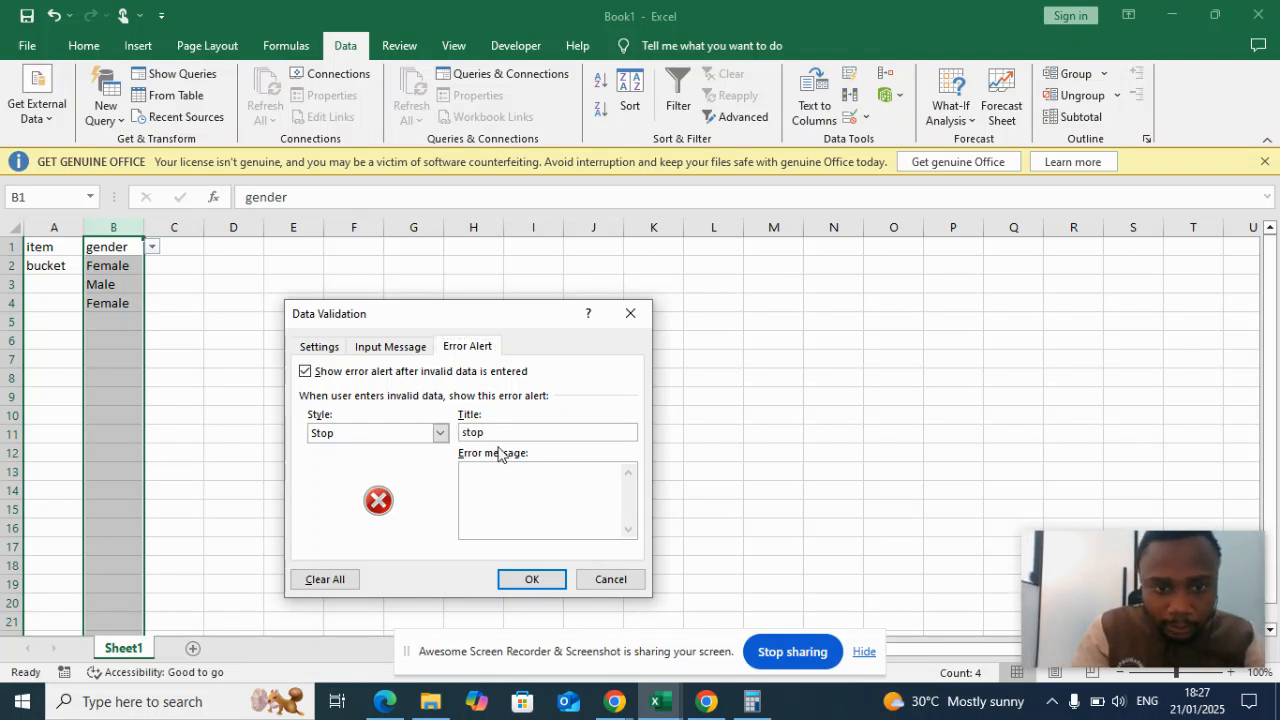
click(495, 477)
text(put in t)
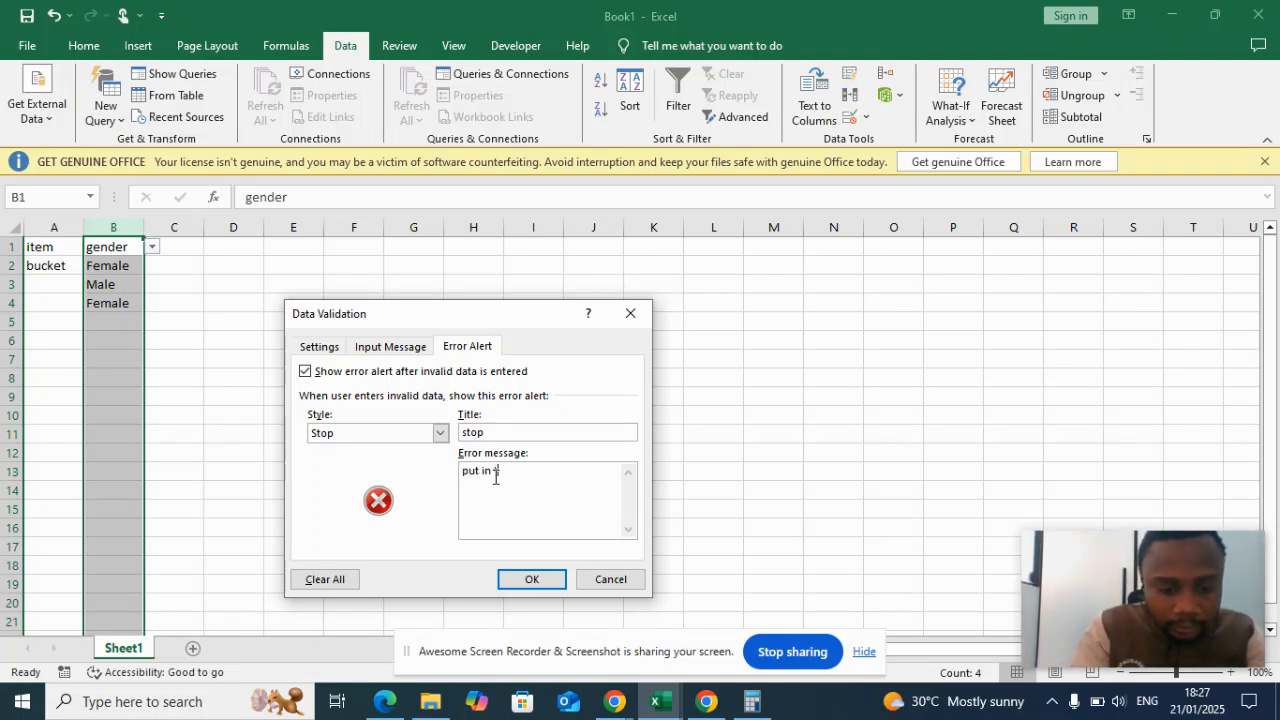
text(he right)
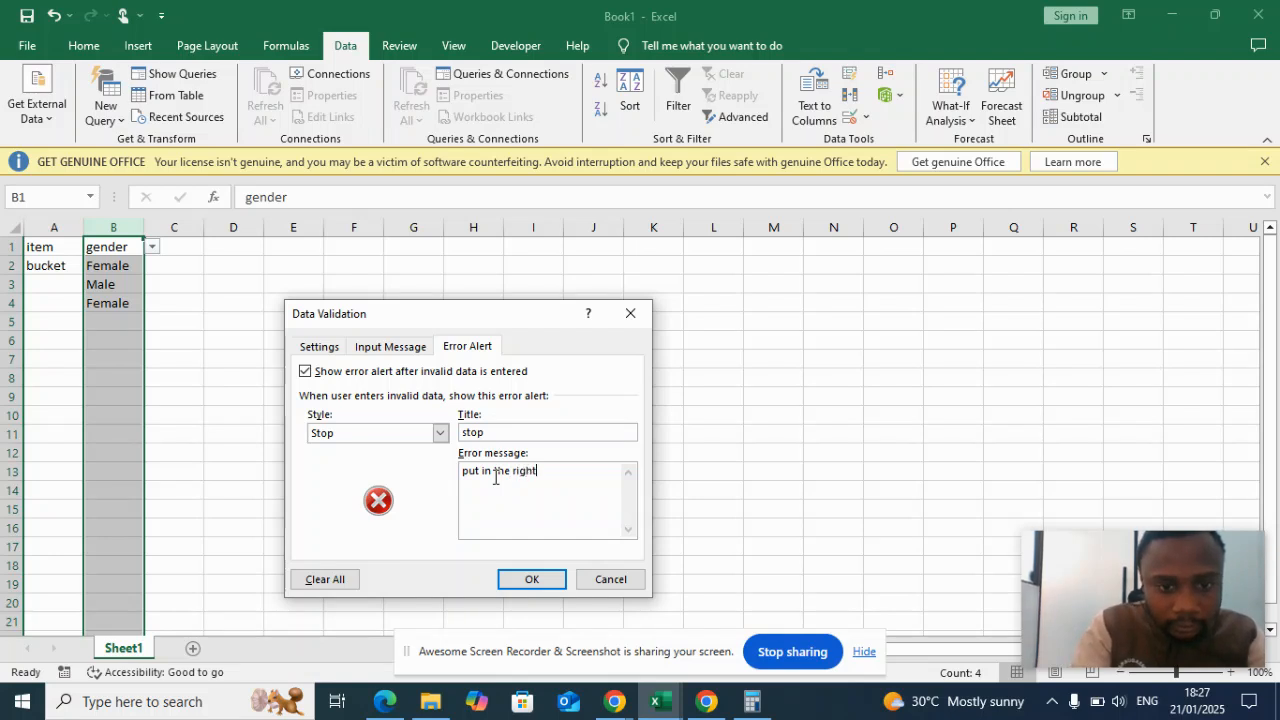
text( input)
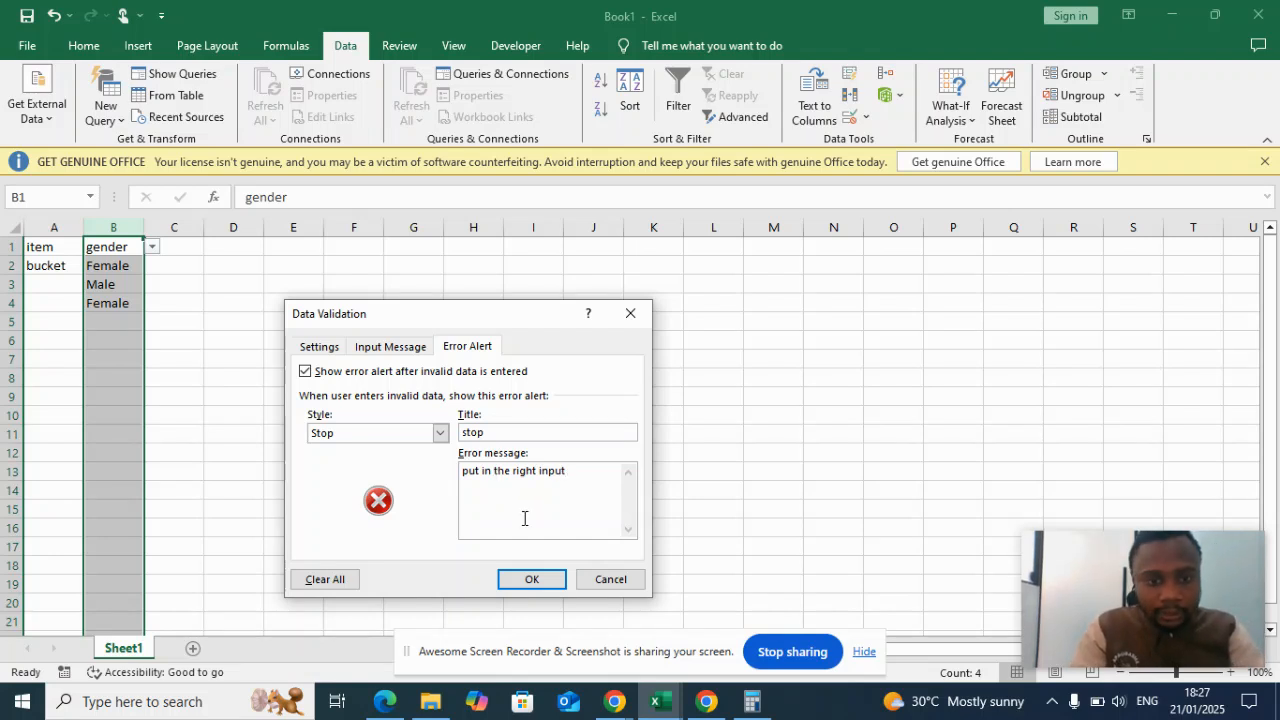
click(532, 580)
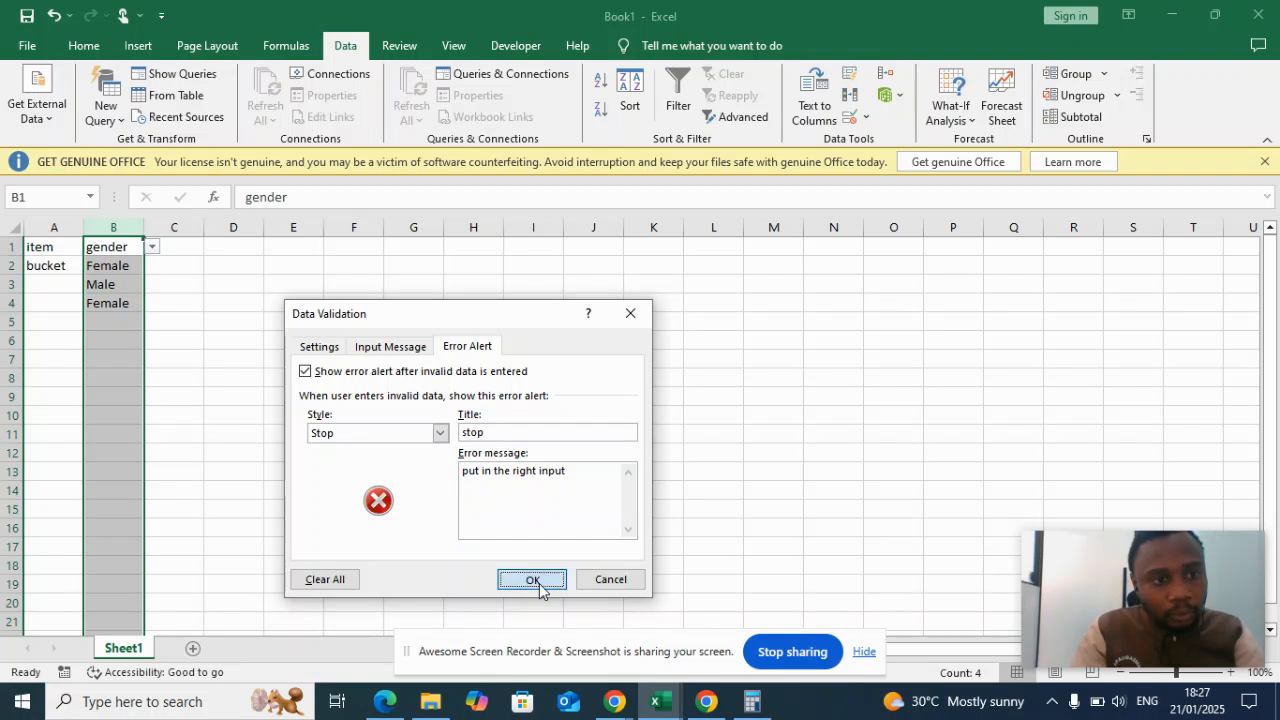
Try entering "study" in B5 to test the gender column's error alert, and dismiss the alert.
click(116, 335)
click(115, 321)
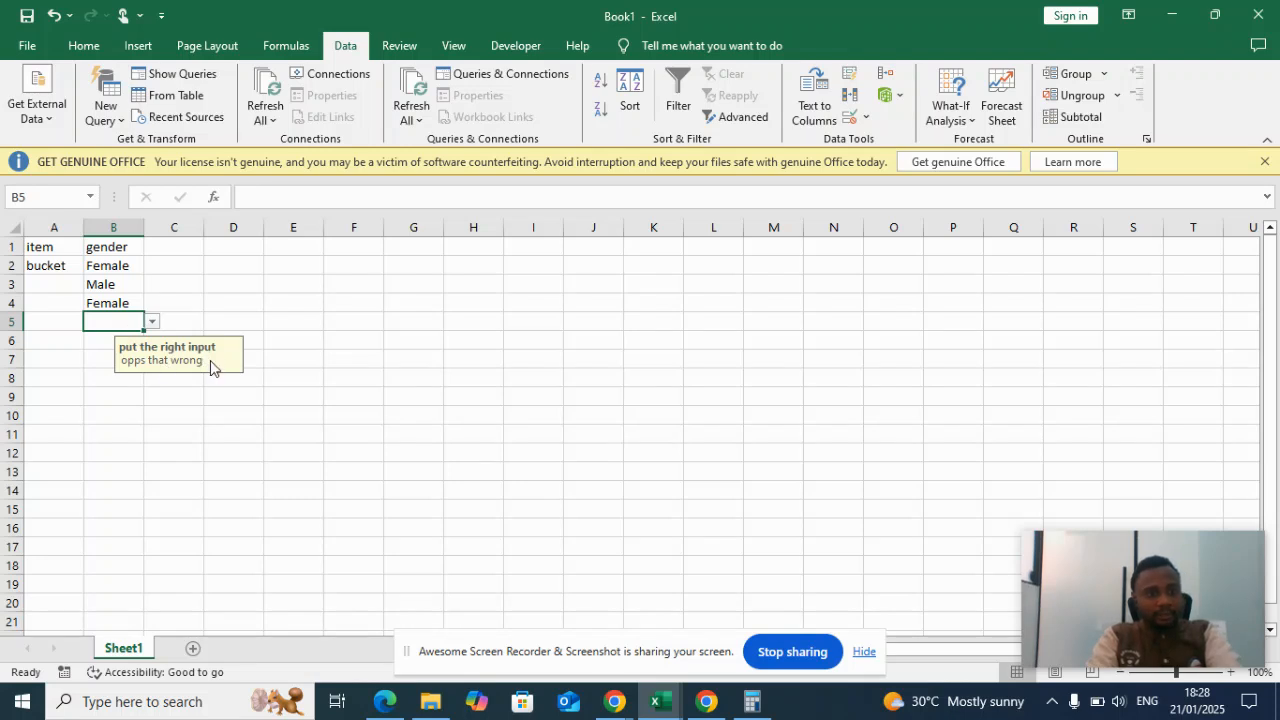
text(g)
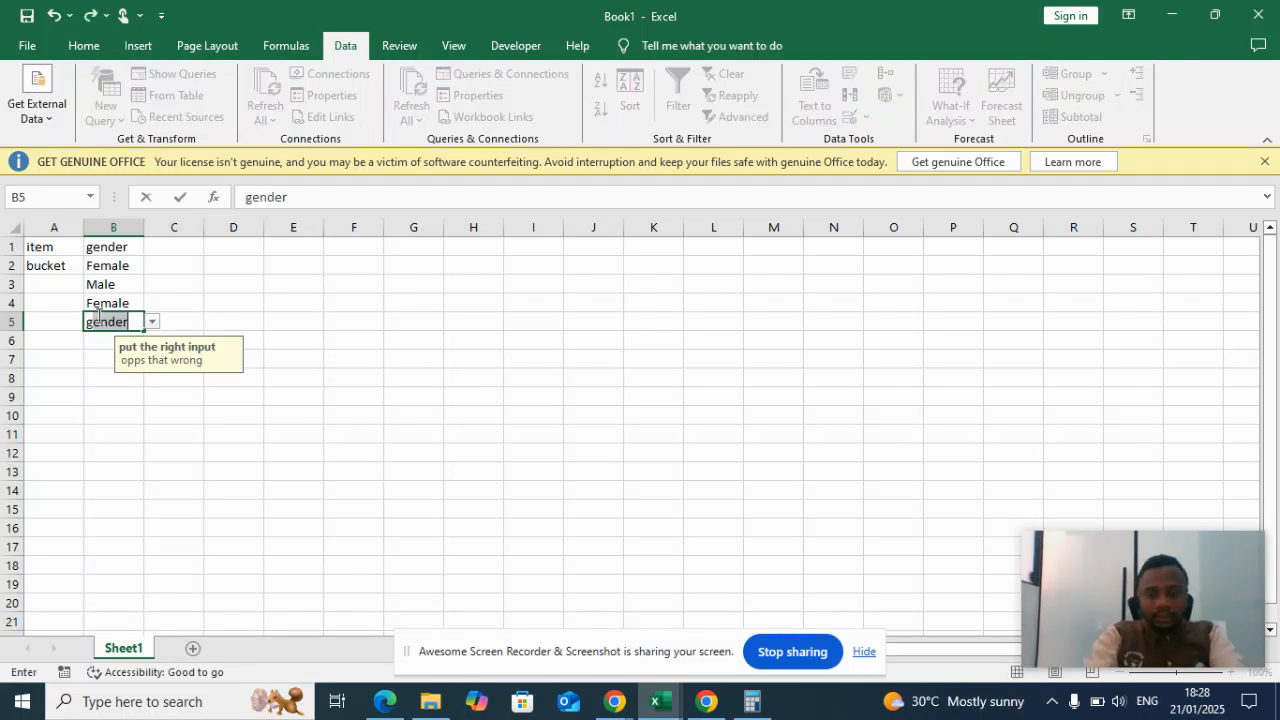
key(BackSpace)
key(BackSpace)
text(femi)
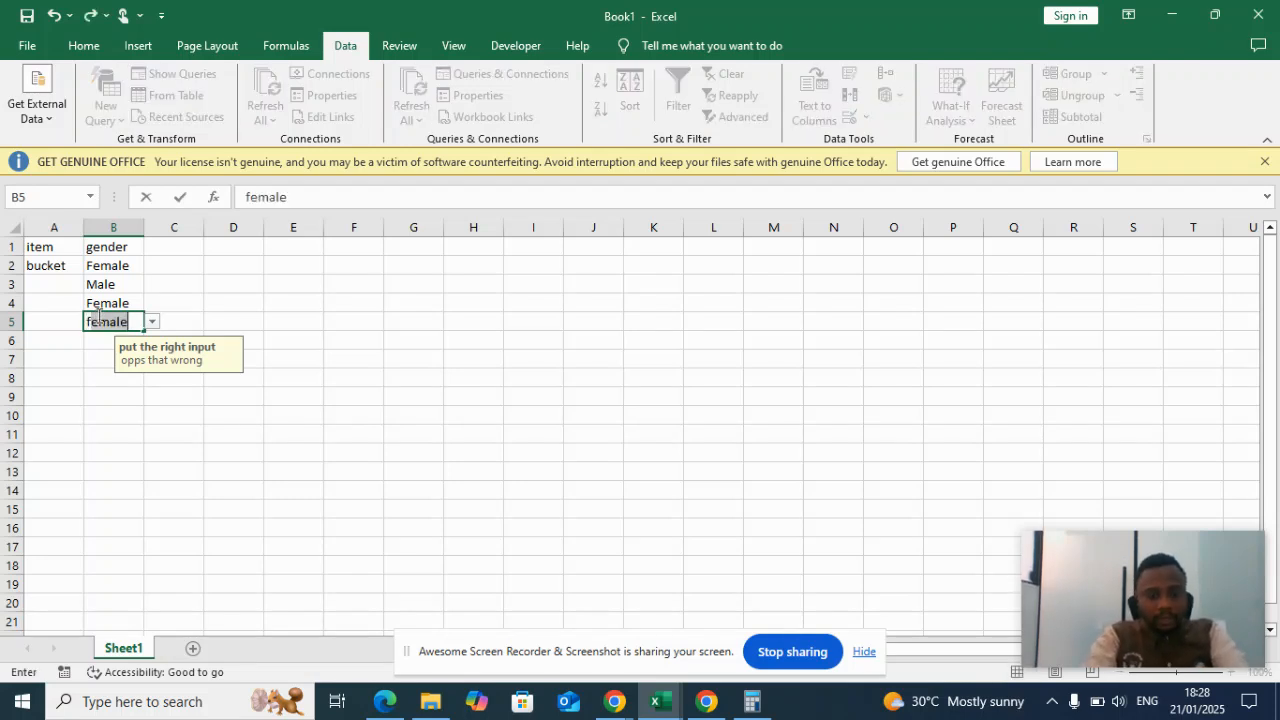
key(BackSpace)
key(BackSpace)
key(BackSpace)
key(BackSpace)
text(study)
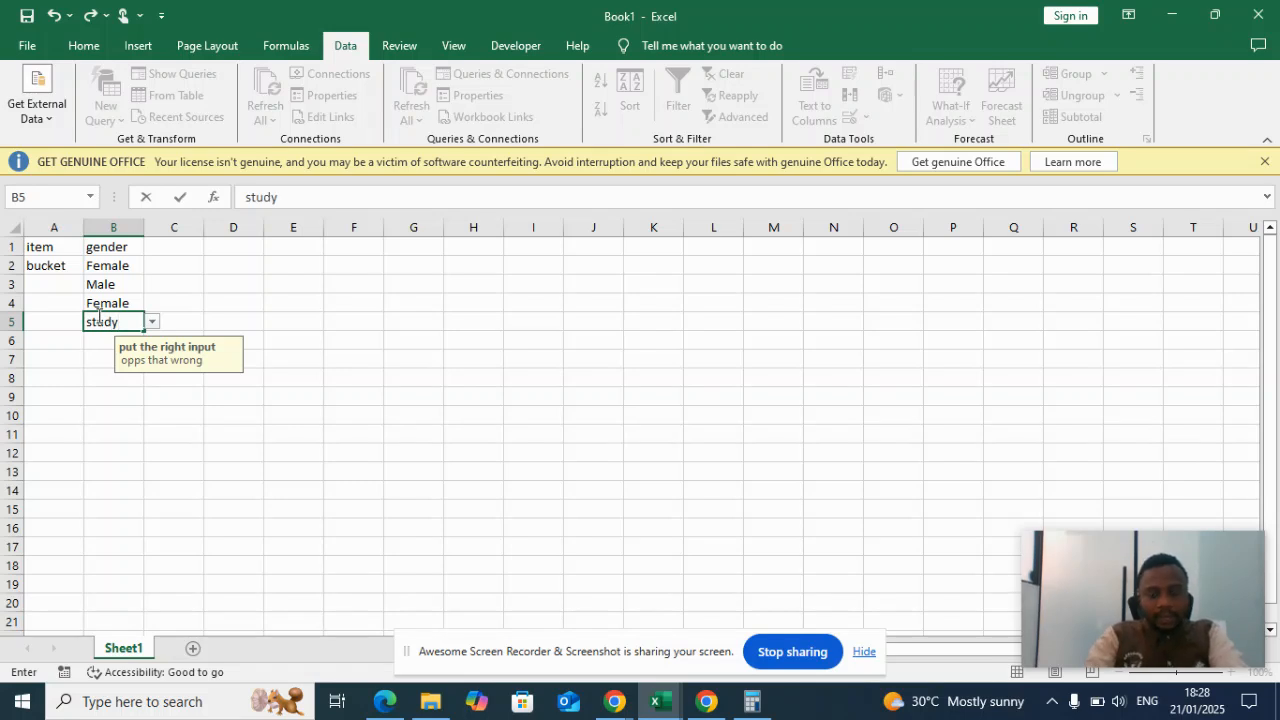
key(Return)
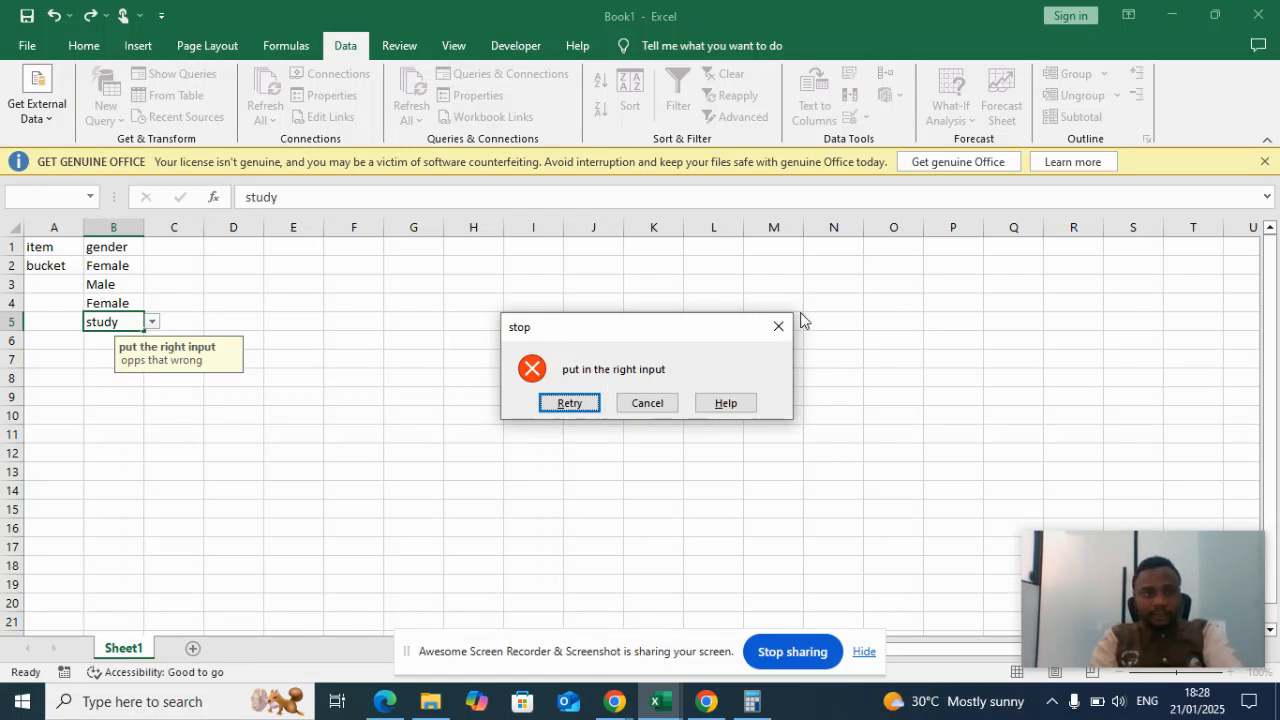
click(779, 327)
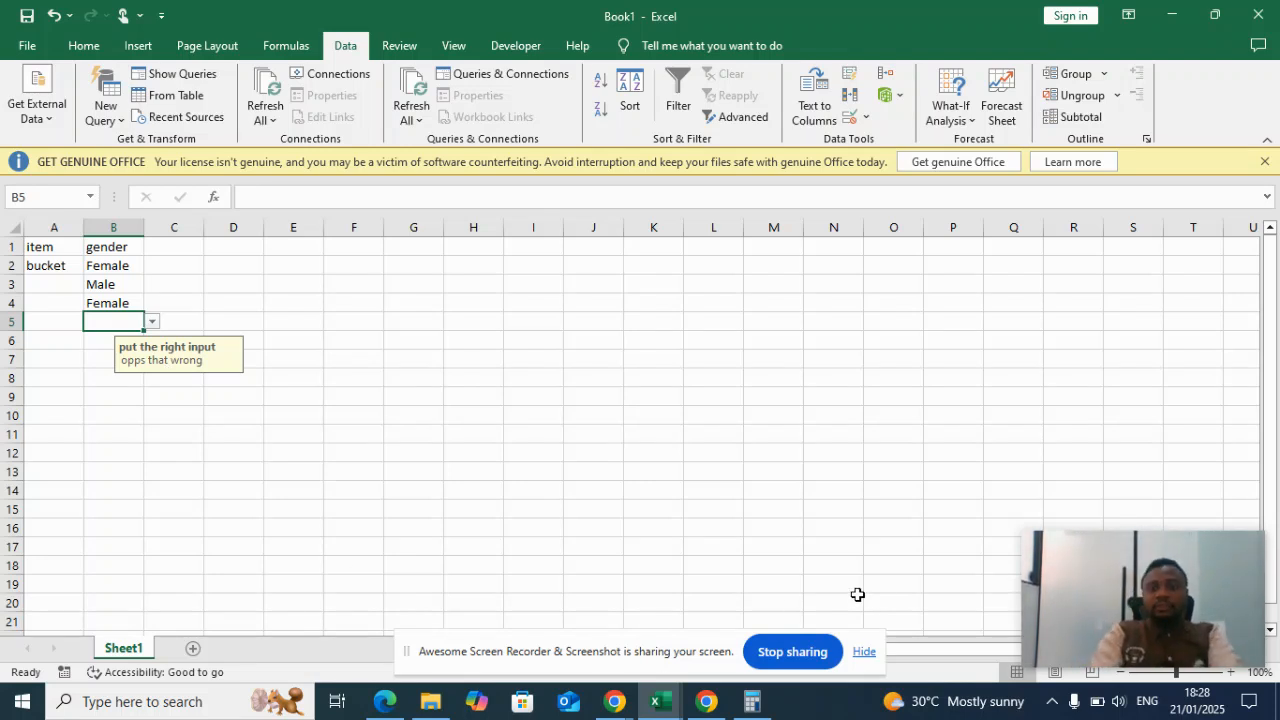
click(866, 655)
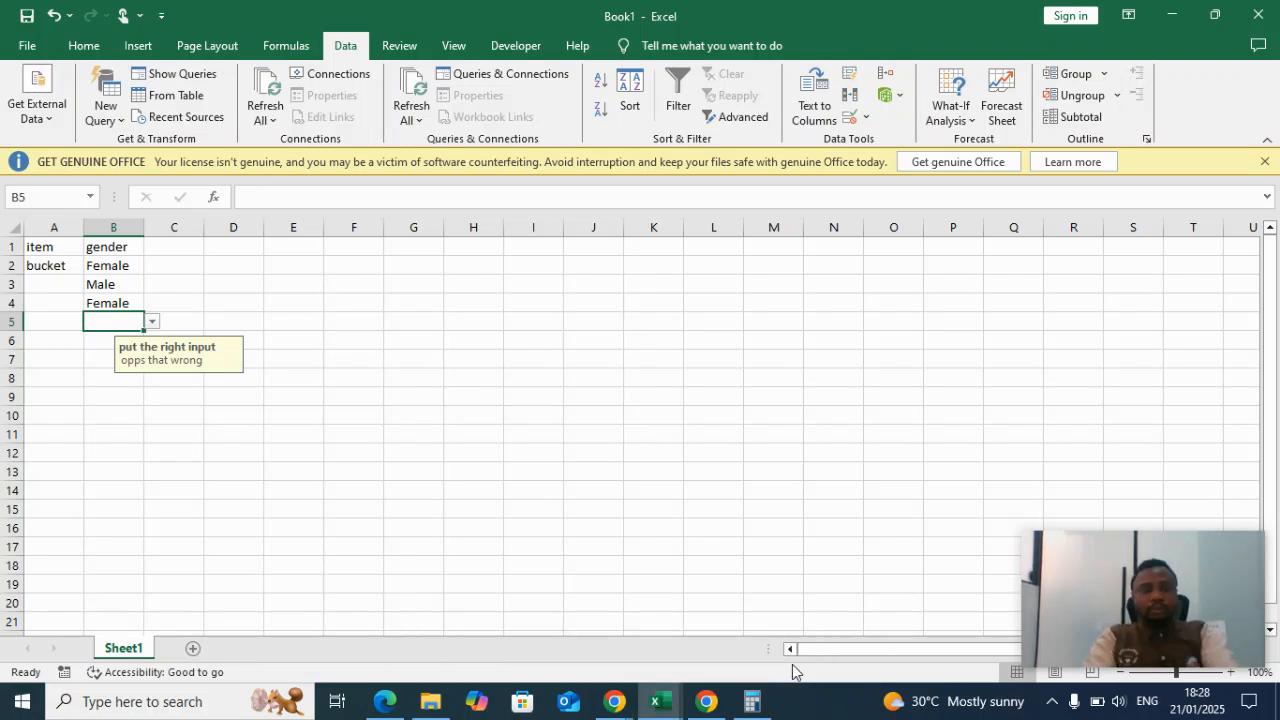
mouse_move(697, 710)
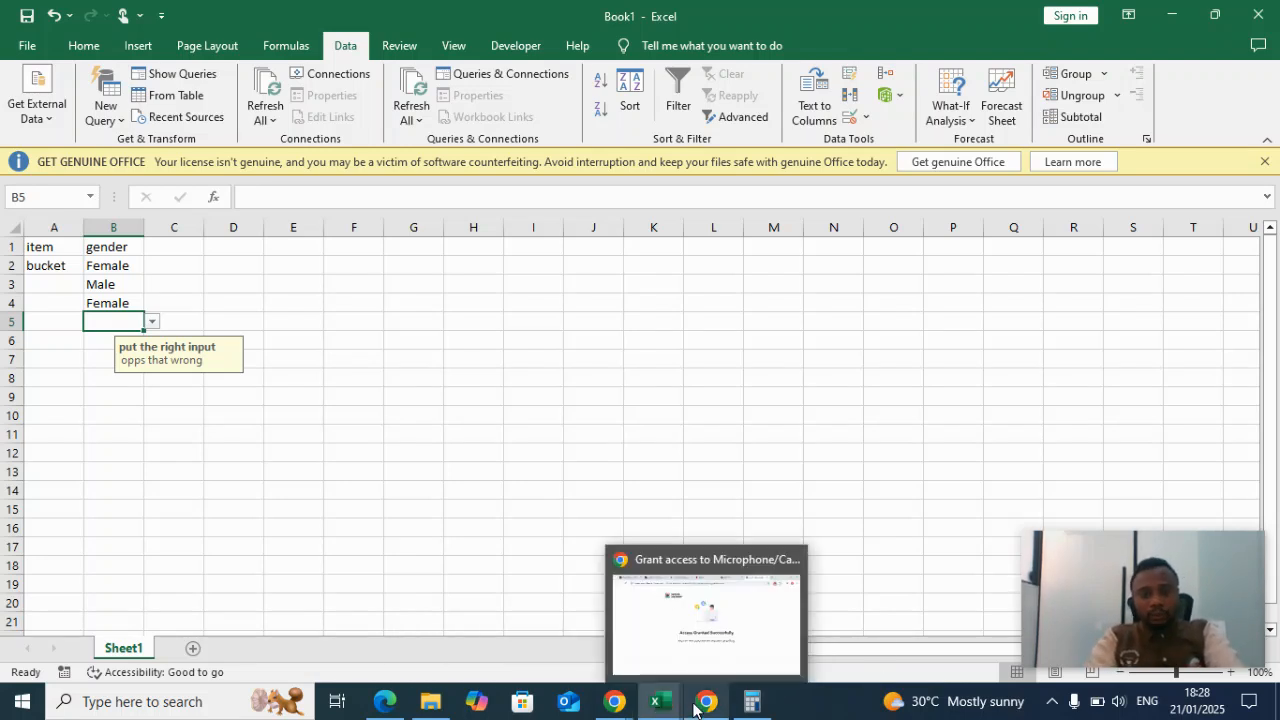
click(722, 570)
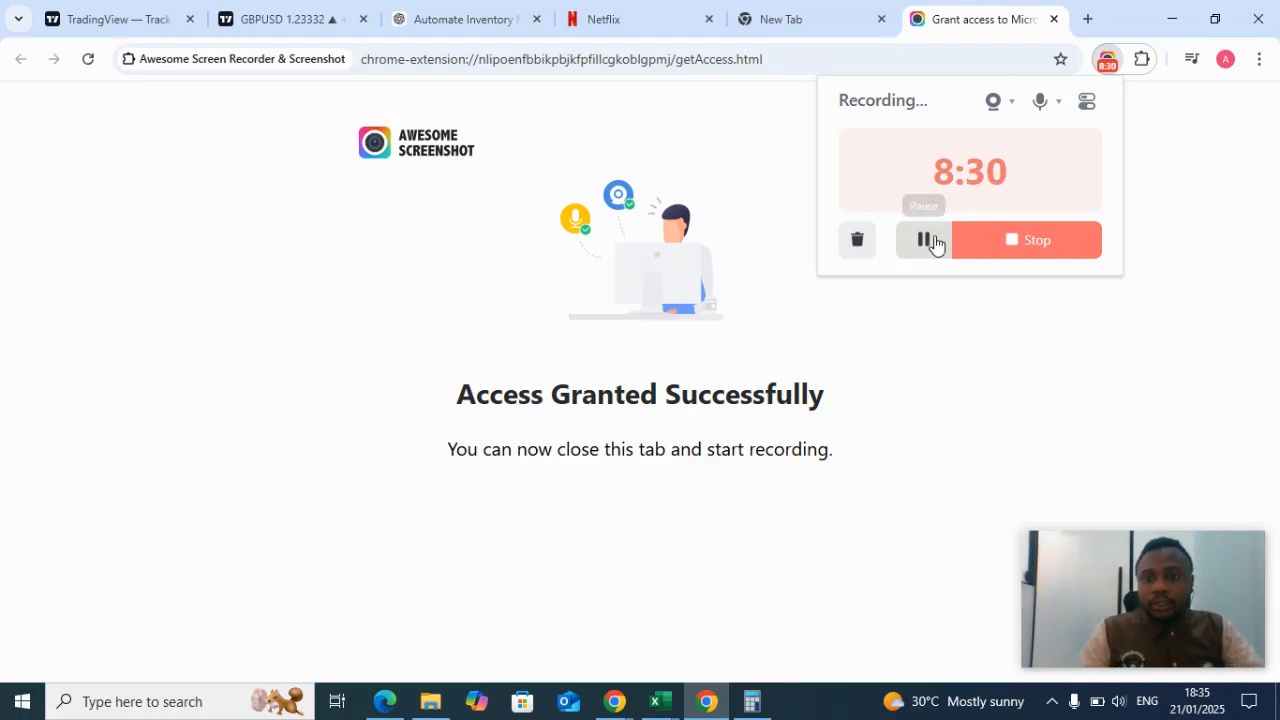
Switch to the Excel workbook VLOOKUP_PIVOT_IF_XLOOKUP_Practice.xlsx and review its Inventory and Sales sheets.
click(660, 701)
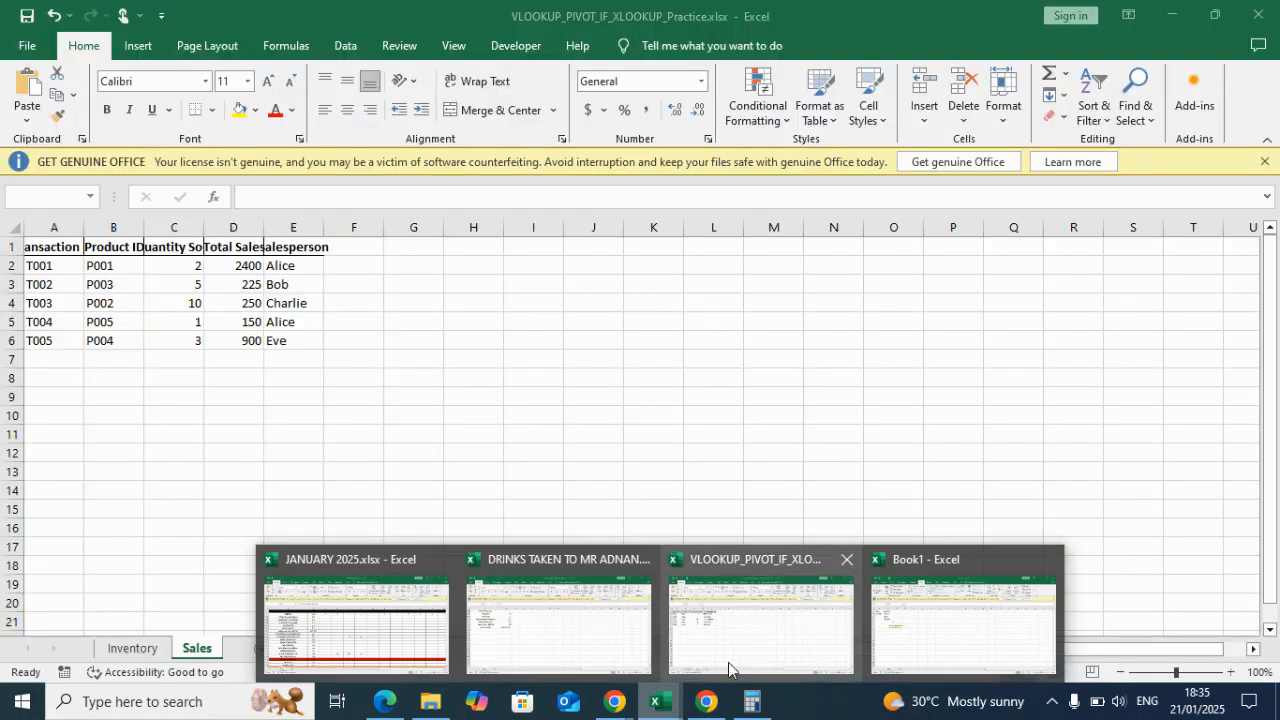
click(729, 657)
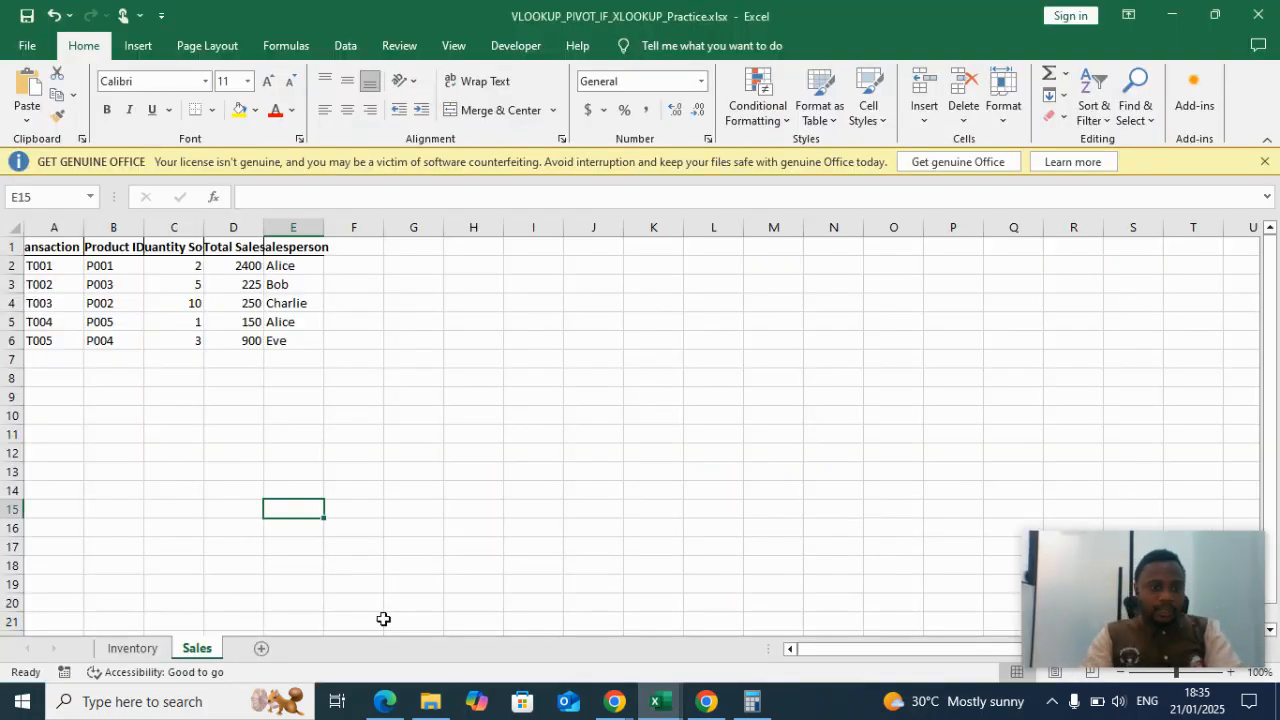
click(133, 650)
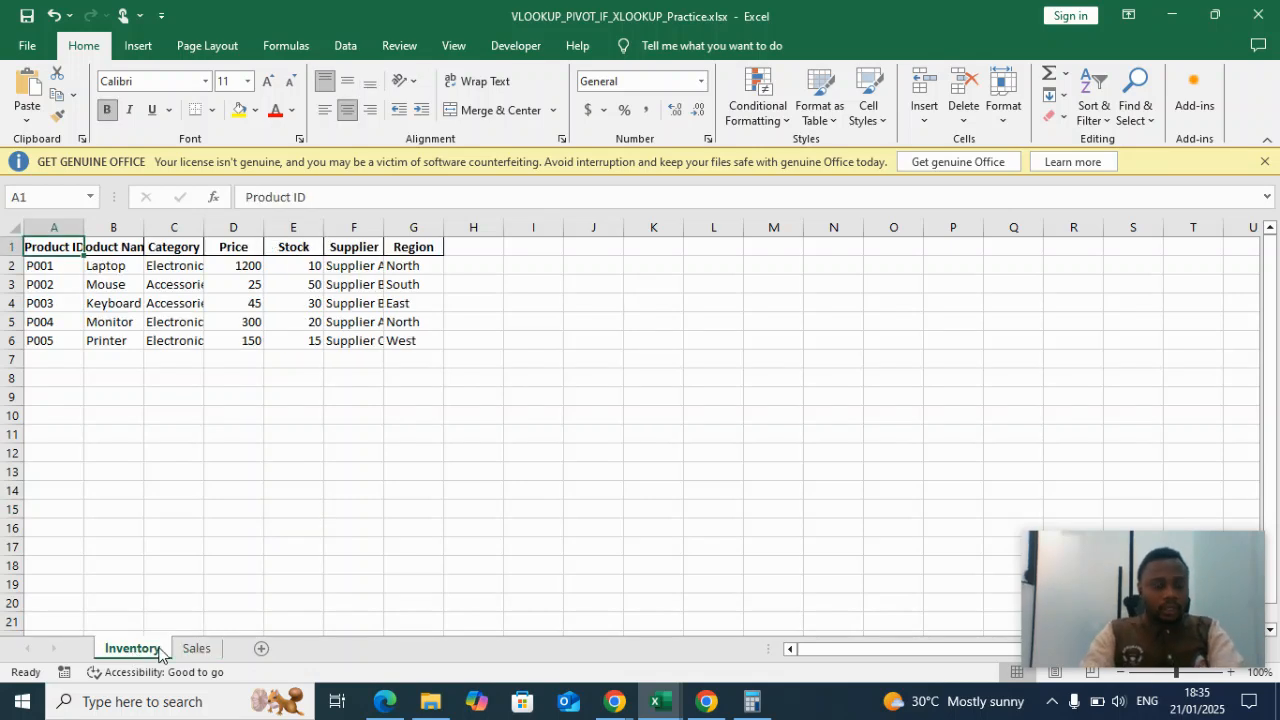
click(197, 649)
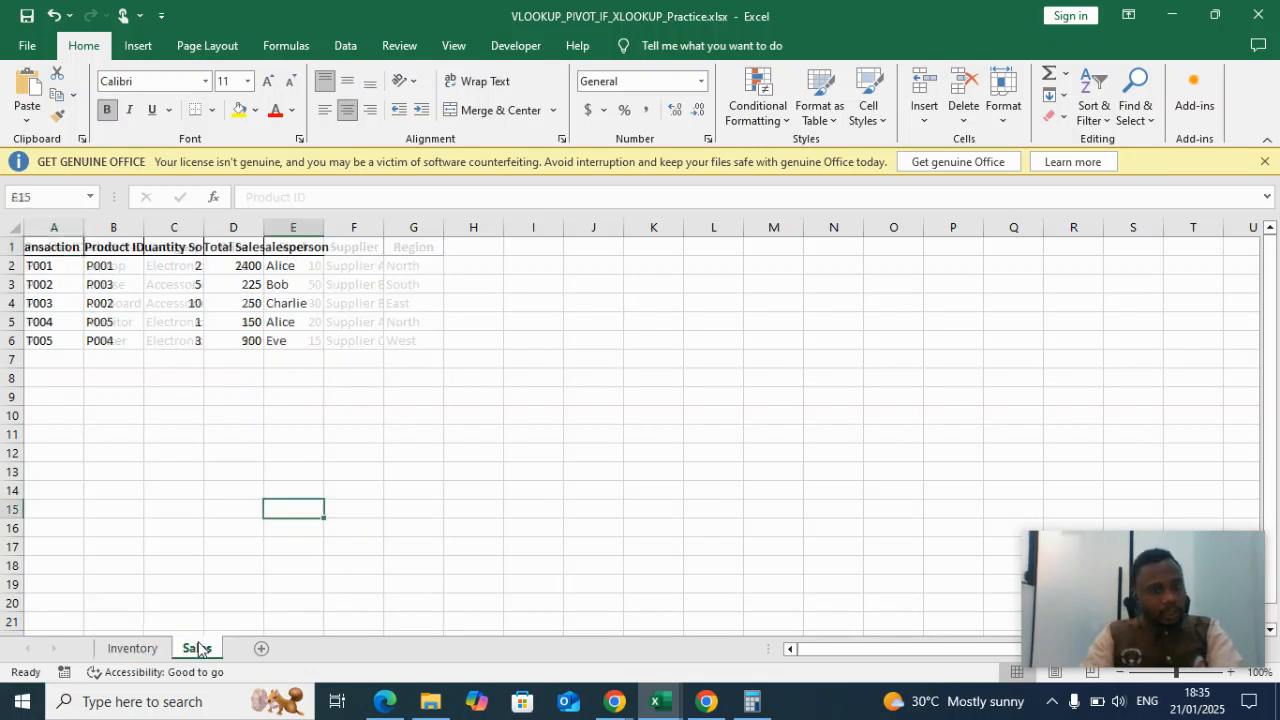
click(133, 649)
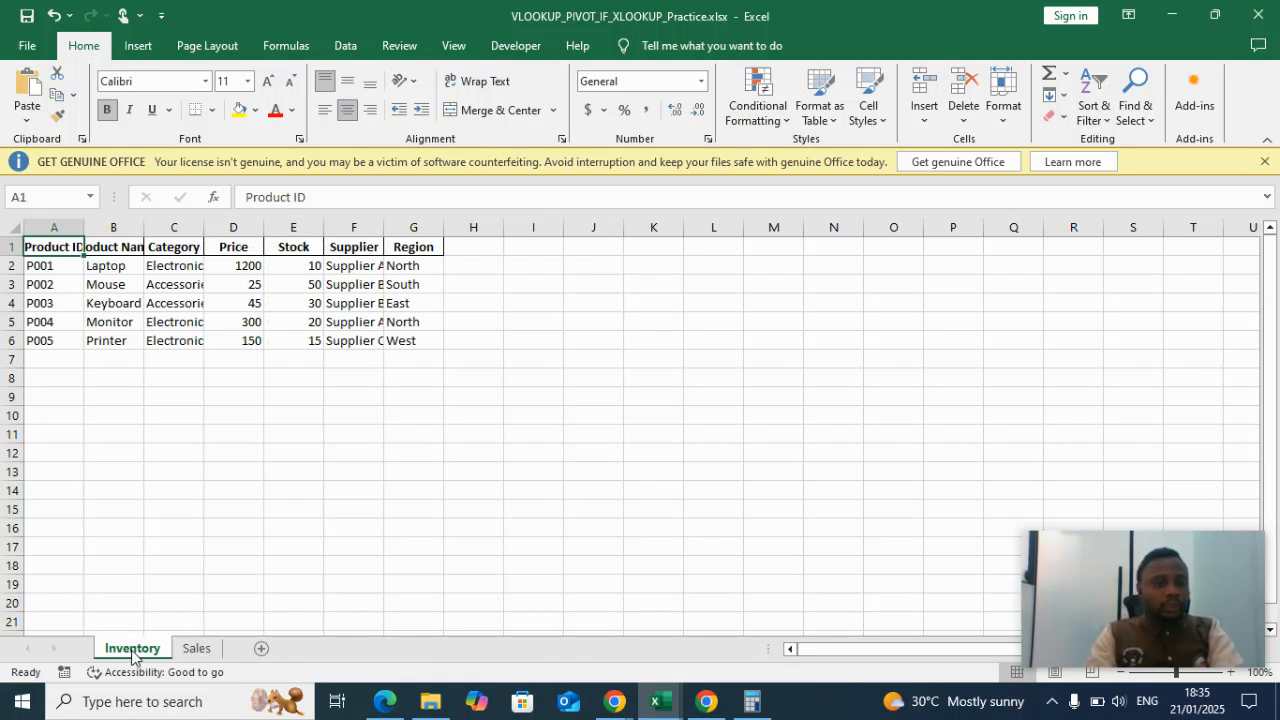
click(203, 648)
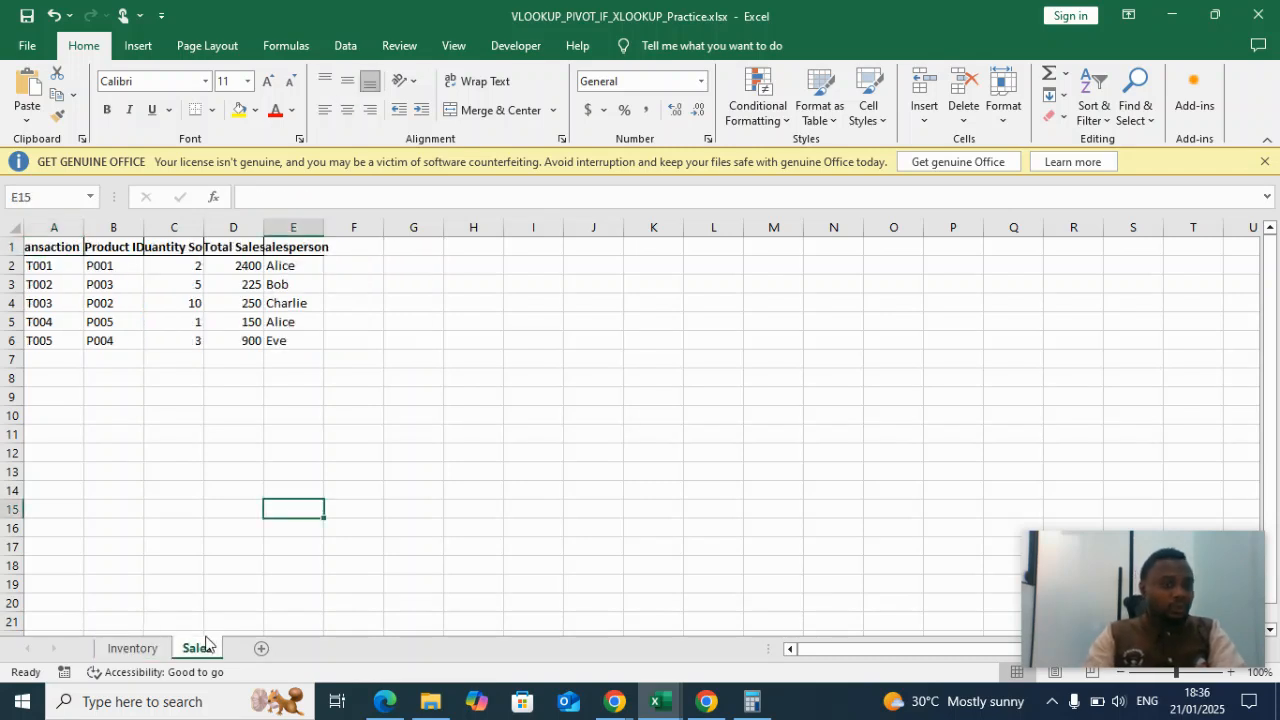
click(123, 655)
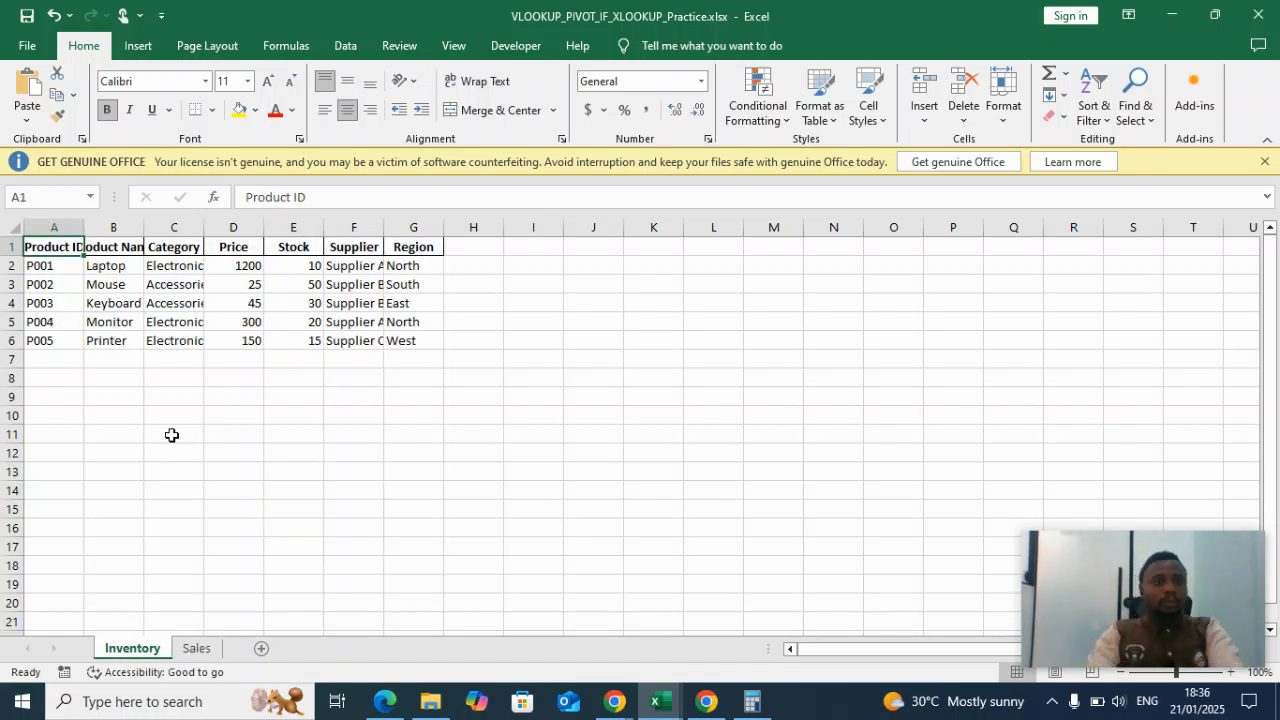
Auto-fit the widths of the Region and Supplier columns on the Inventory sheet, and check the Sales sheet's columns.
double_click(443, 227)
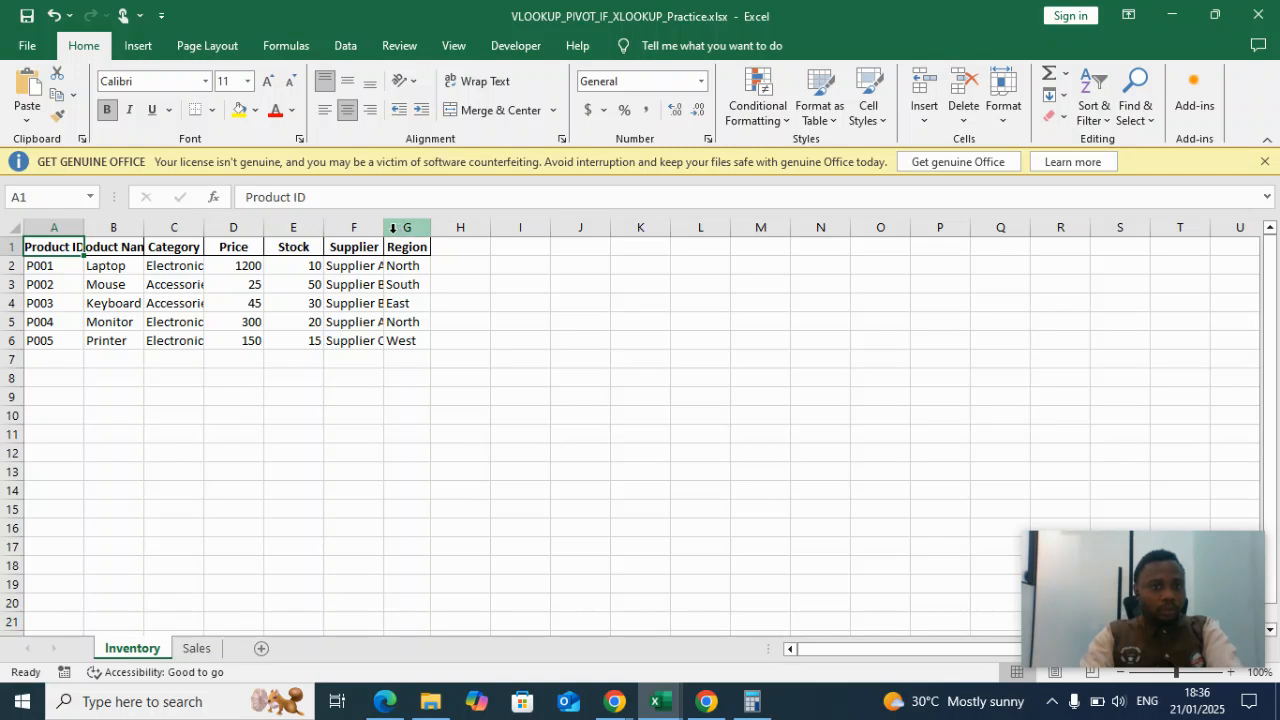
double_click(383, 227)
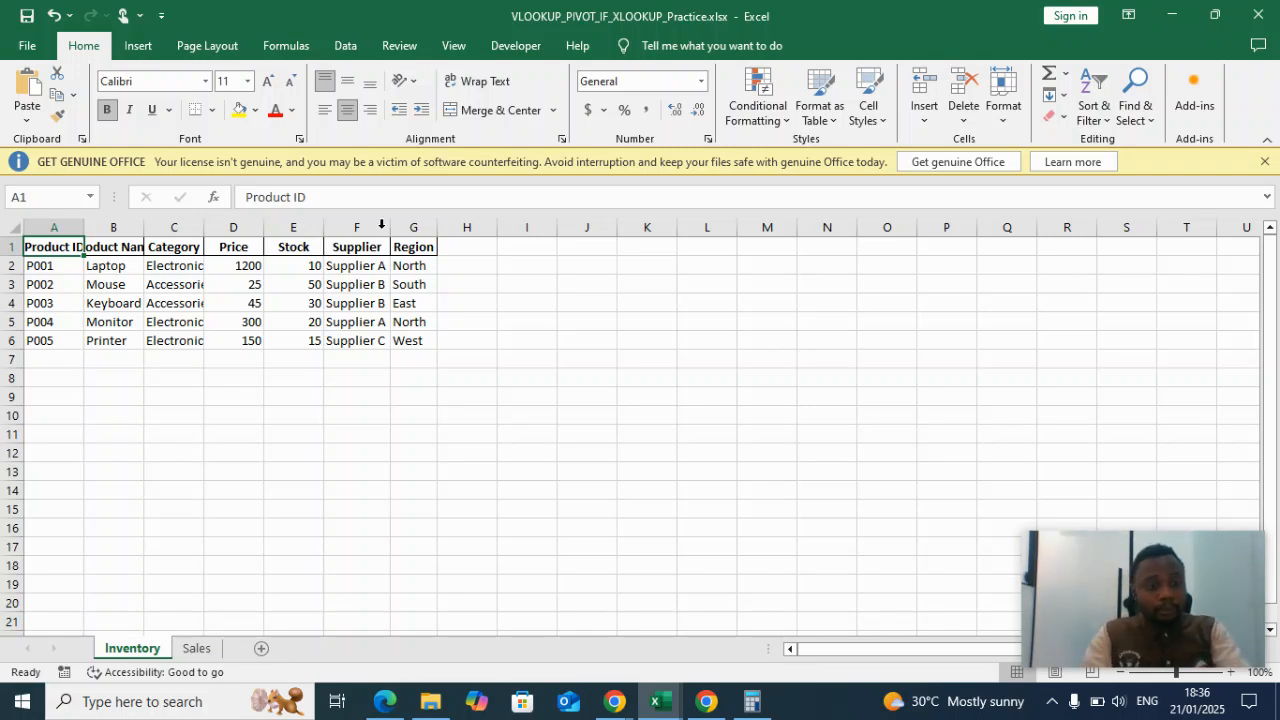
click(198, 648)
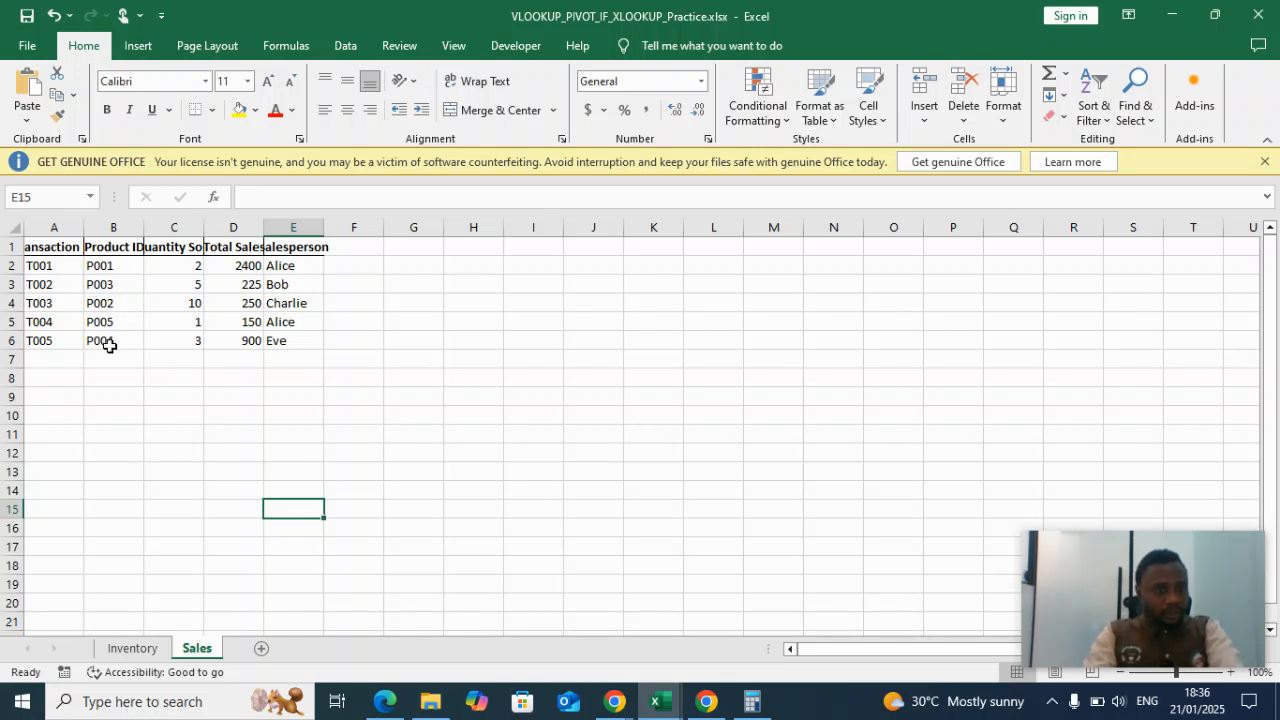
click(134, 648)
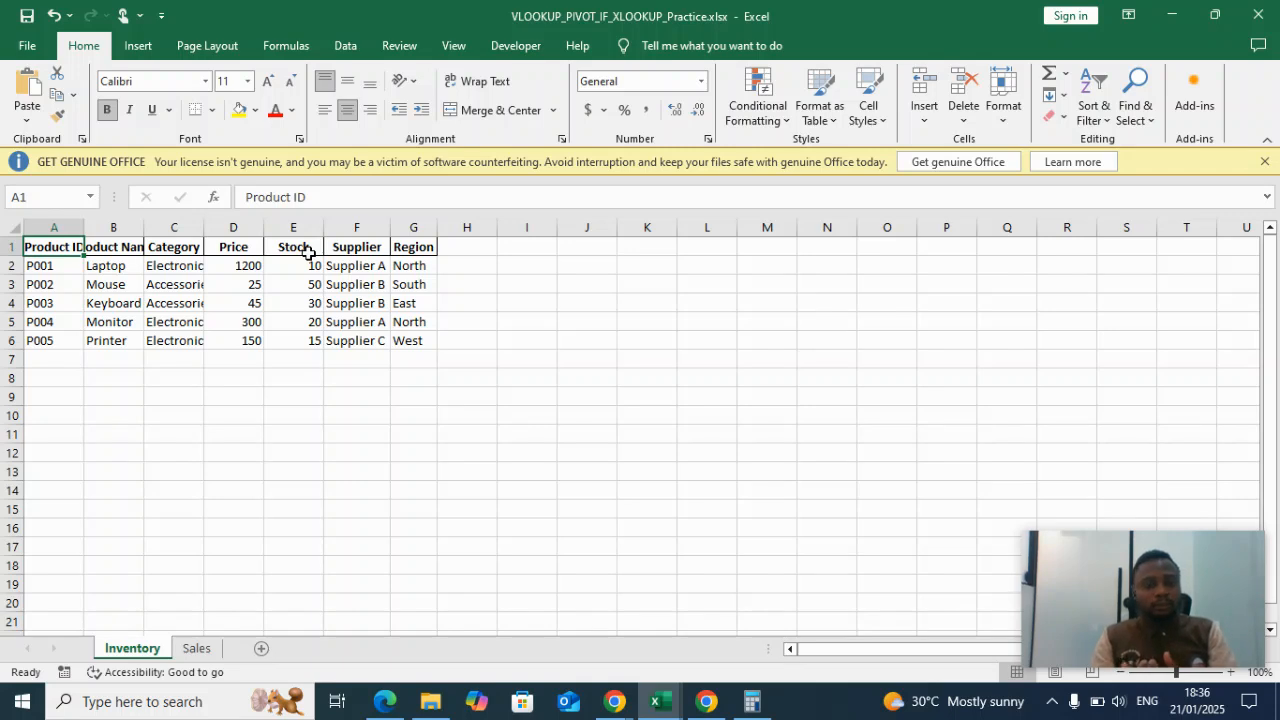
Add a "sales person" header in H1 of the Inventory sheet, matching the Sales sheet's salesperson data, and auto-fit column H.
click(467, 248)
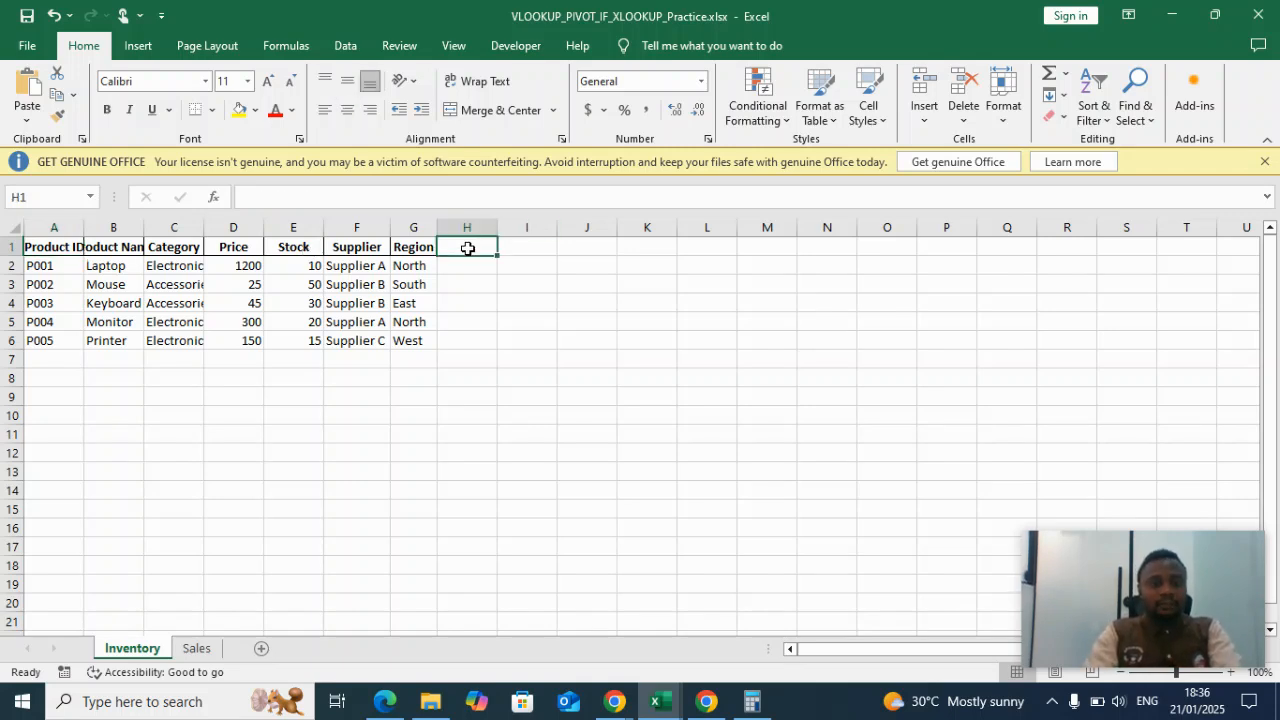
click(200, 648)
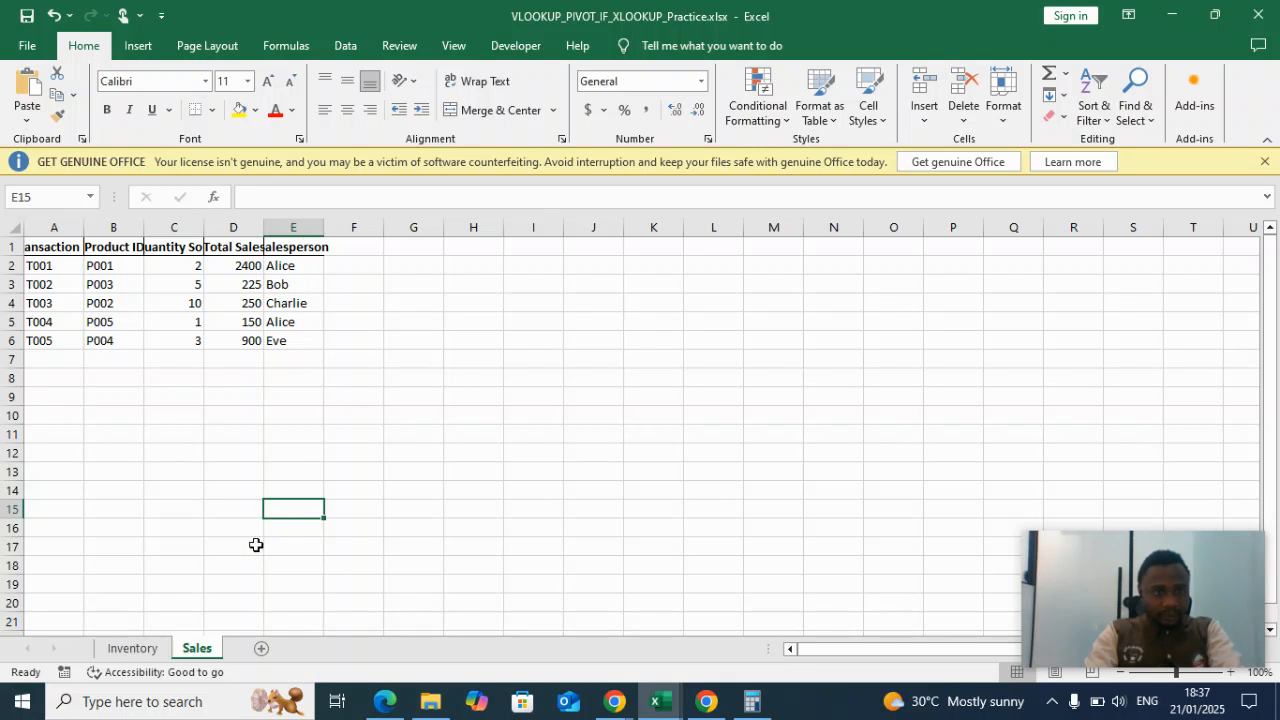
click(137, 652)
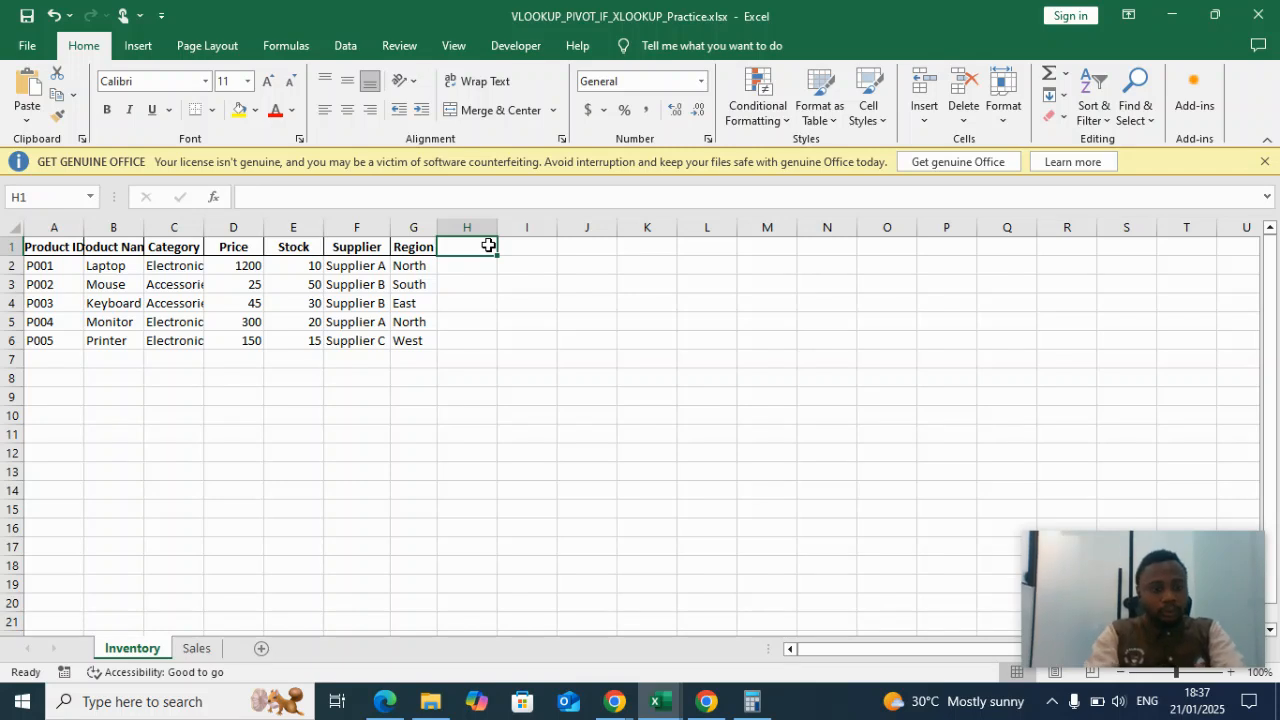
text(sales perso)
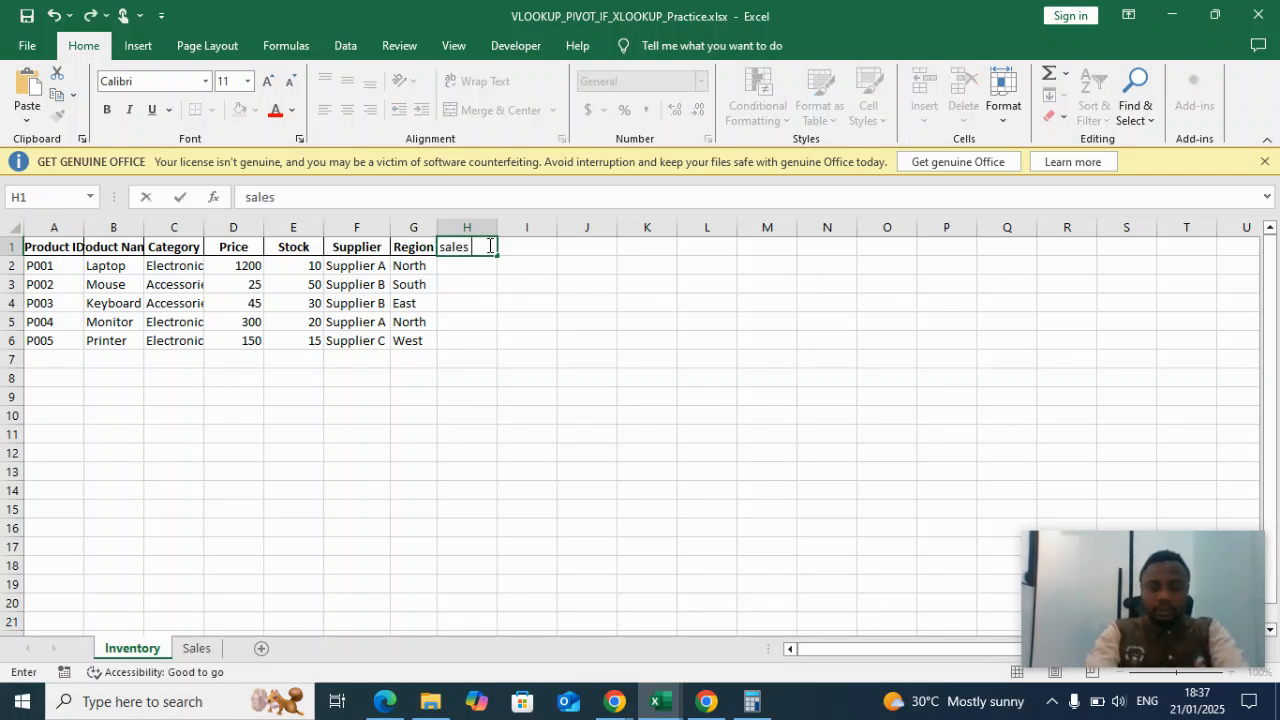
text(n)
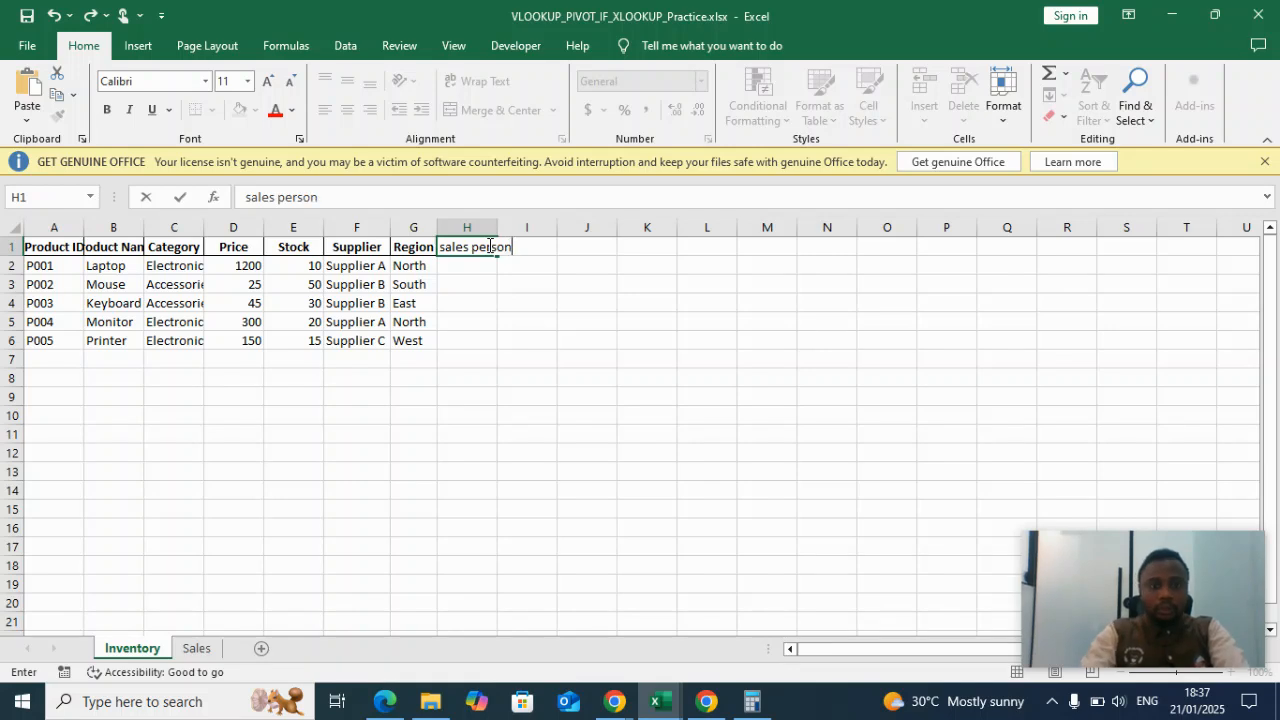
click(578, 290)
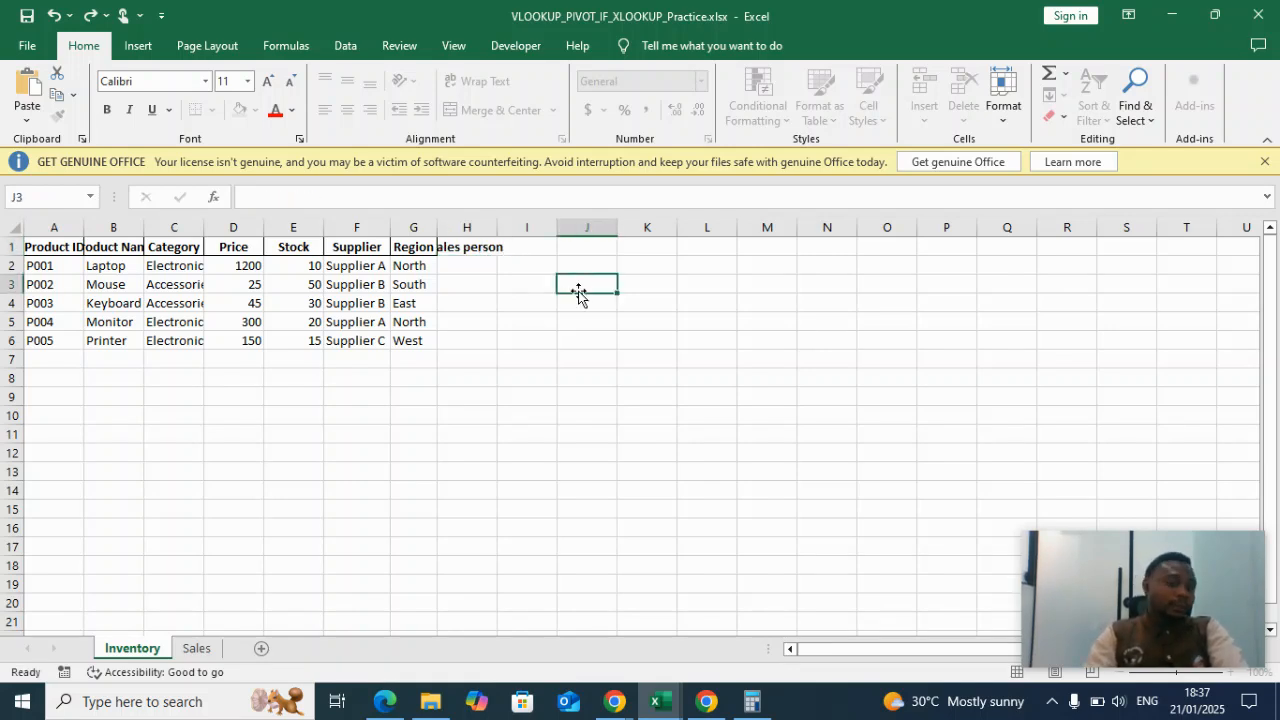
double_click(498, 221)
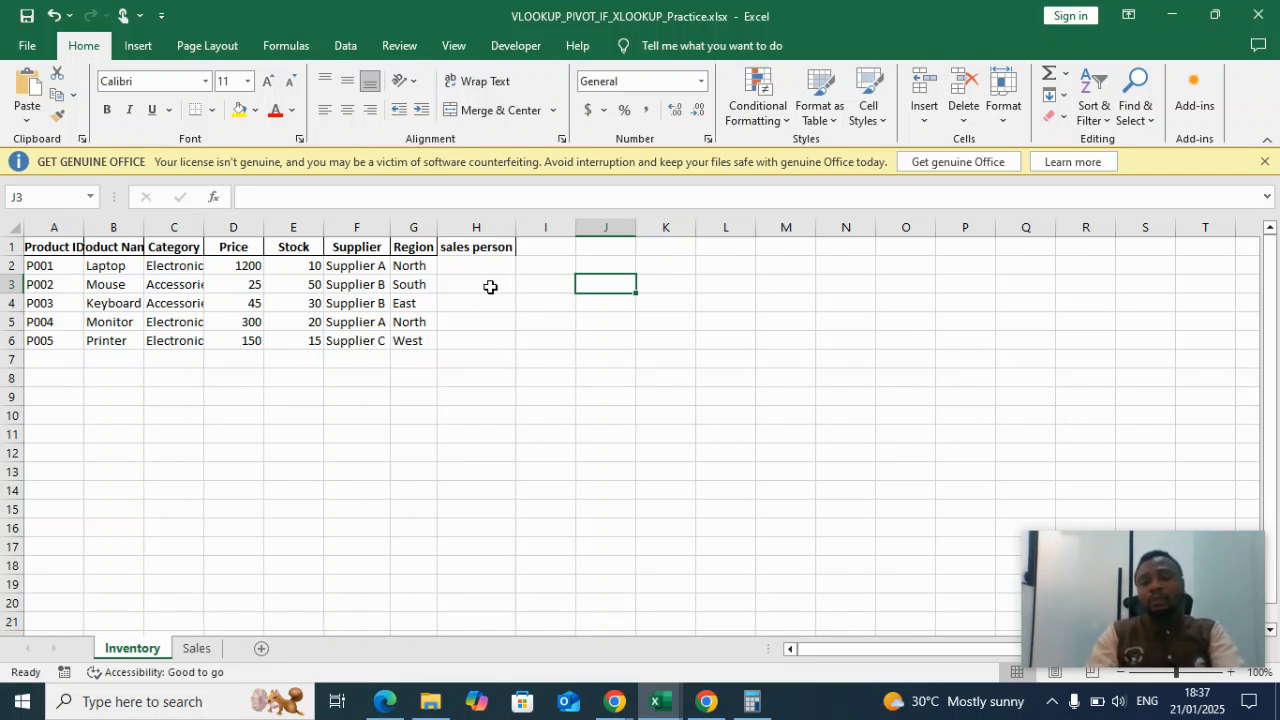
Copy product ID P004 from A5 into J14 and auto-fit the width of the Category column.
click(44, 324)
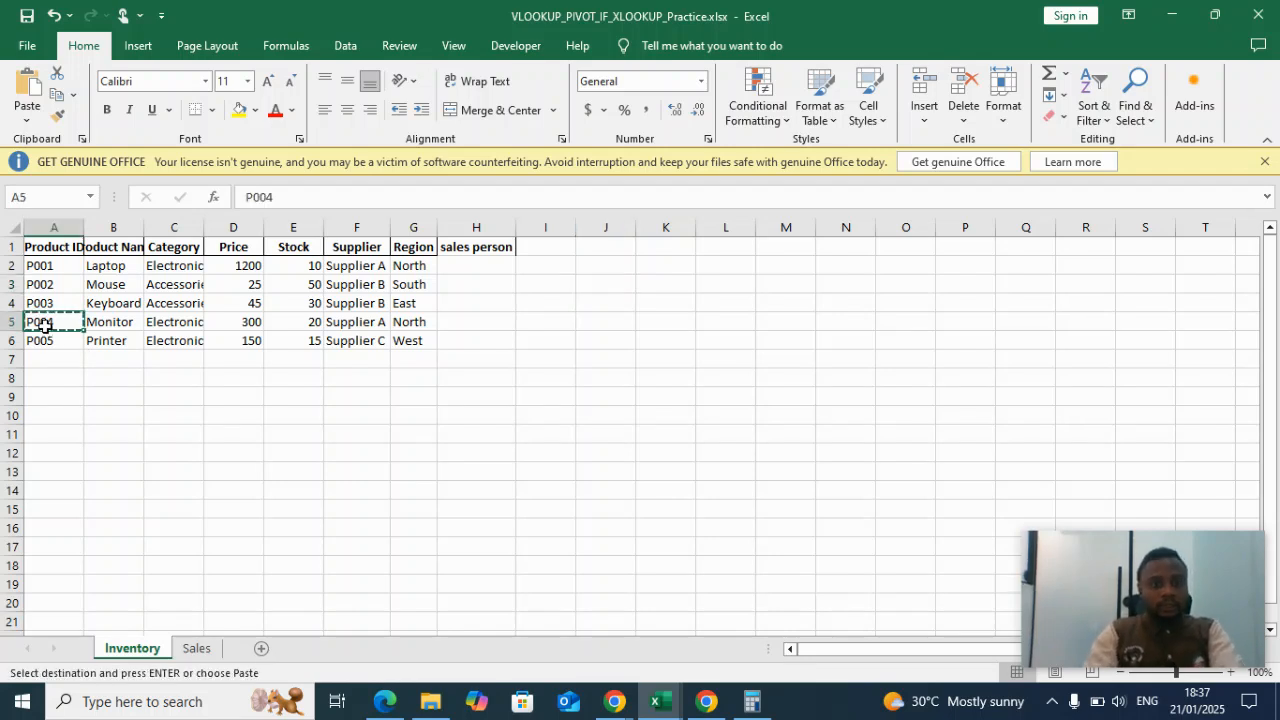
click(606, 491)
text(P004)
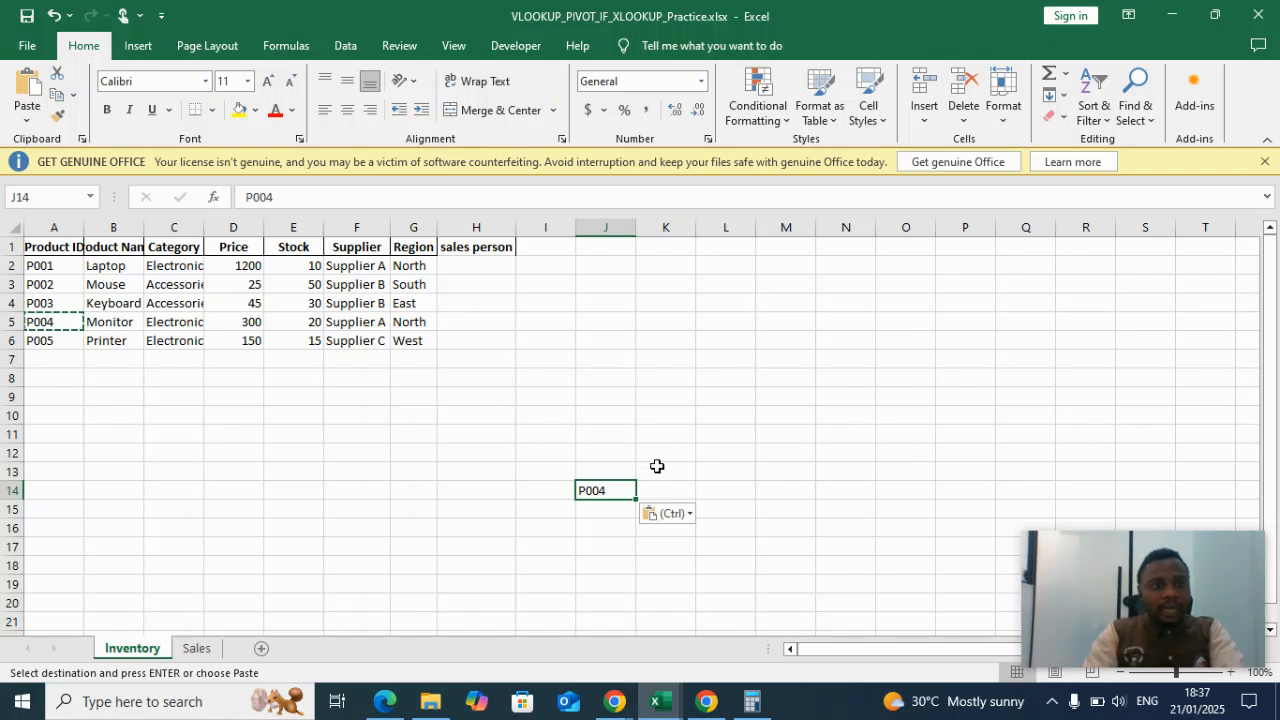
double_click(203, 227)
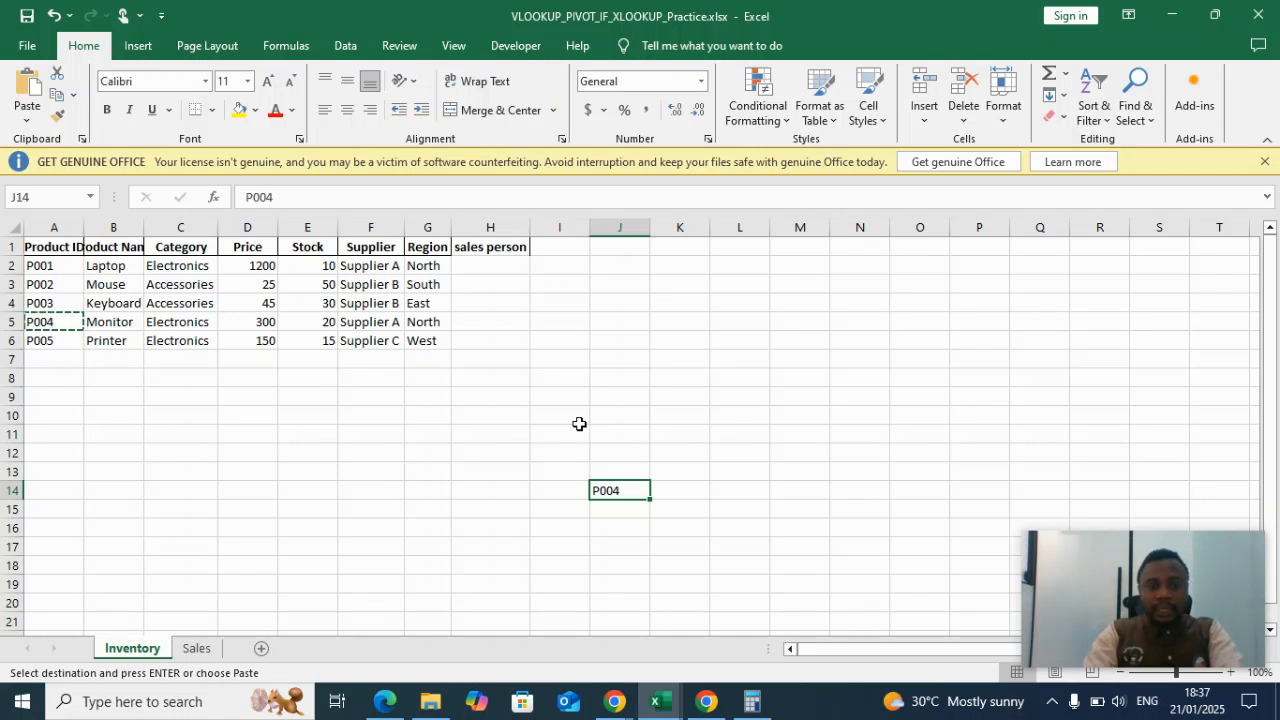
Enter the header "product category" in K13 and auto-fit column K.
click(671, 487)
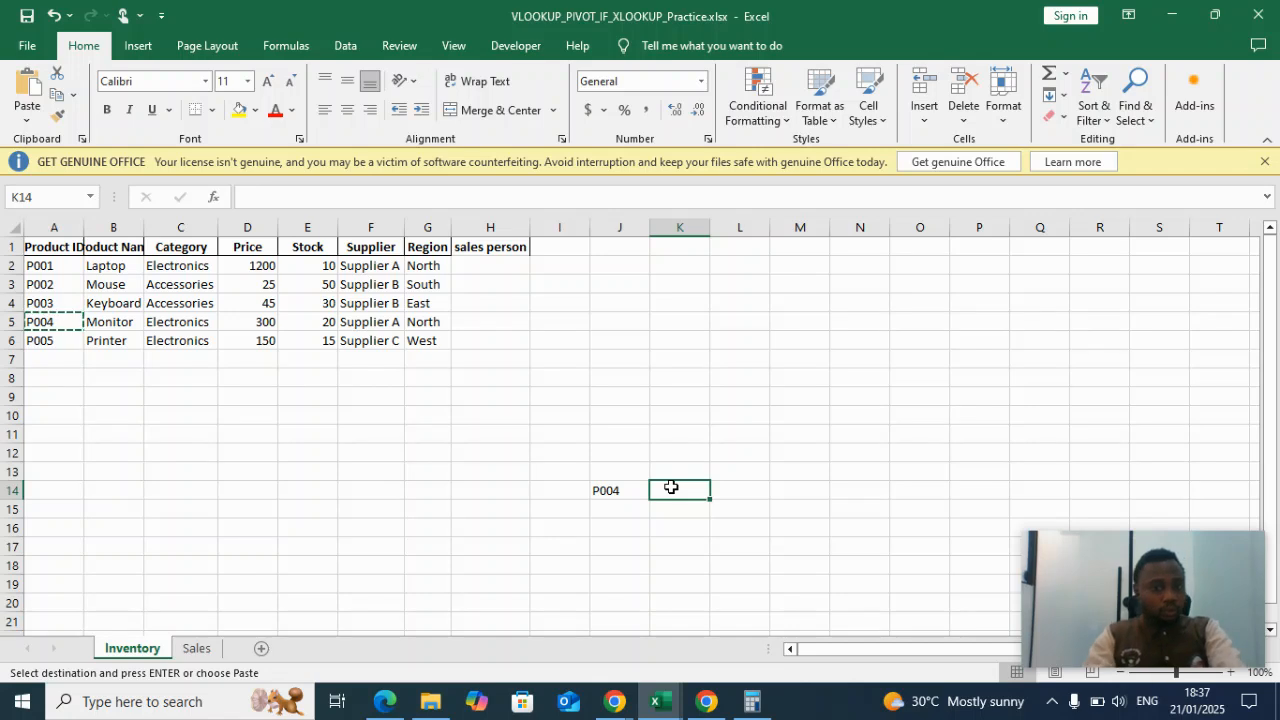
click(681, 467)
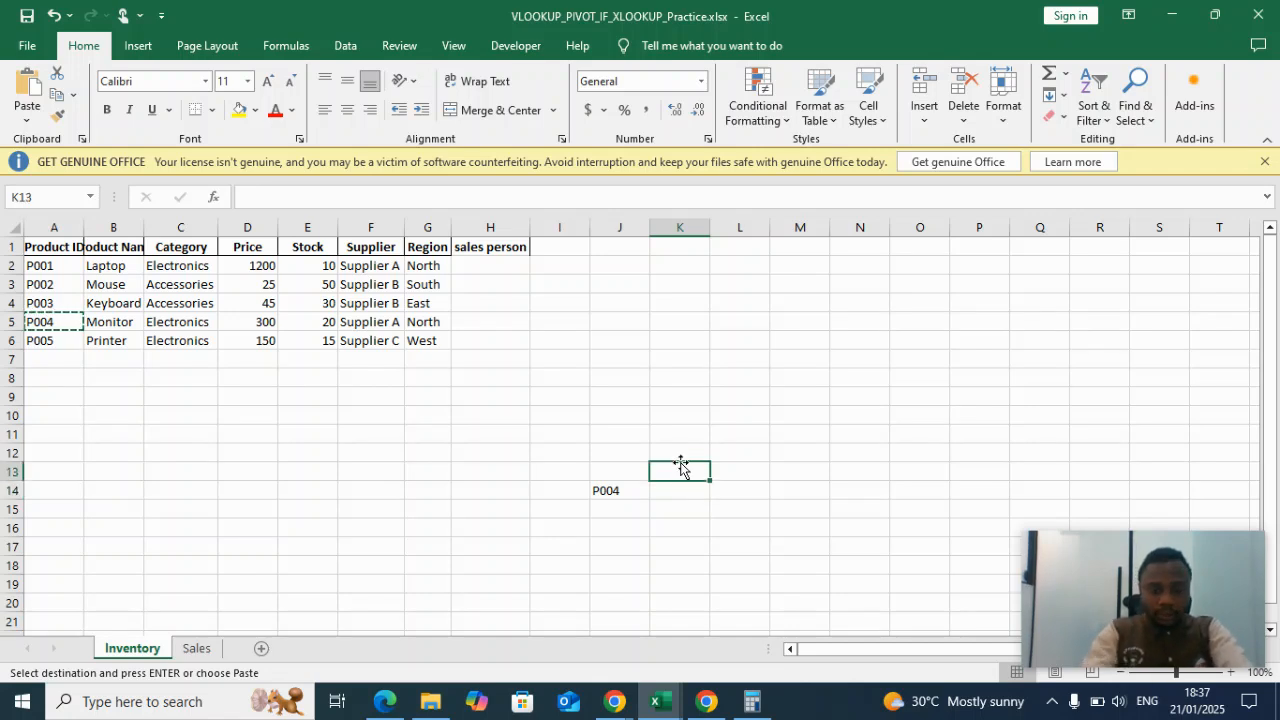
text(product)
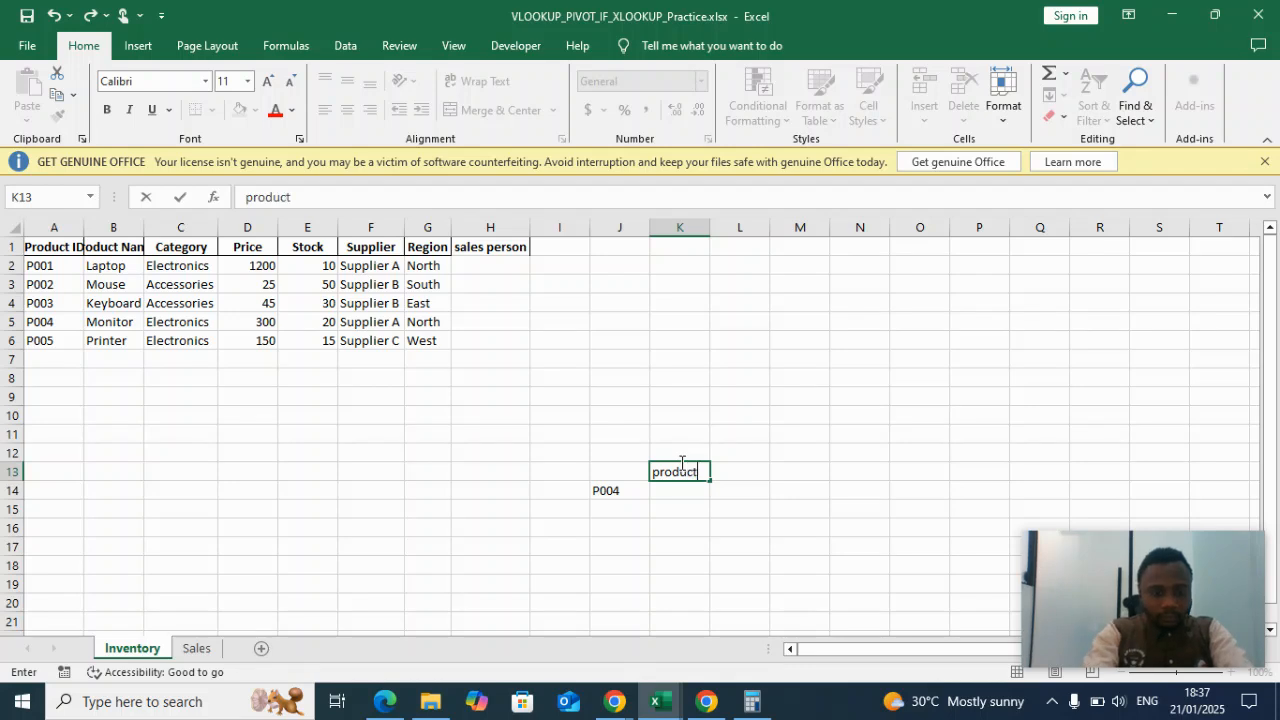
text( cate)
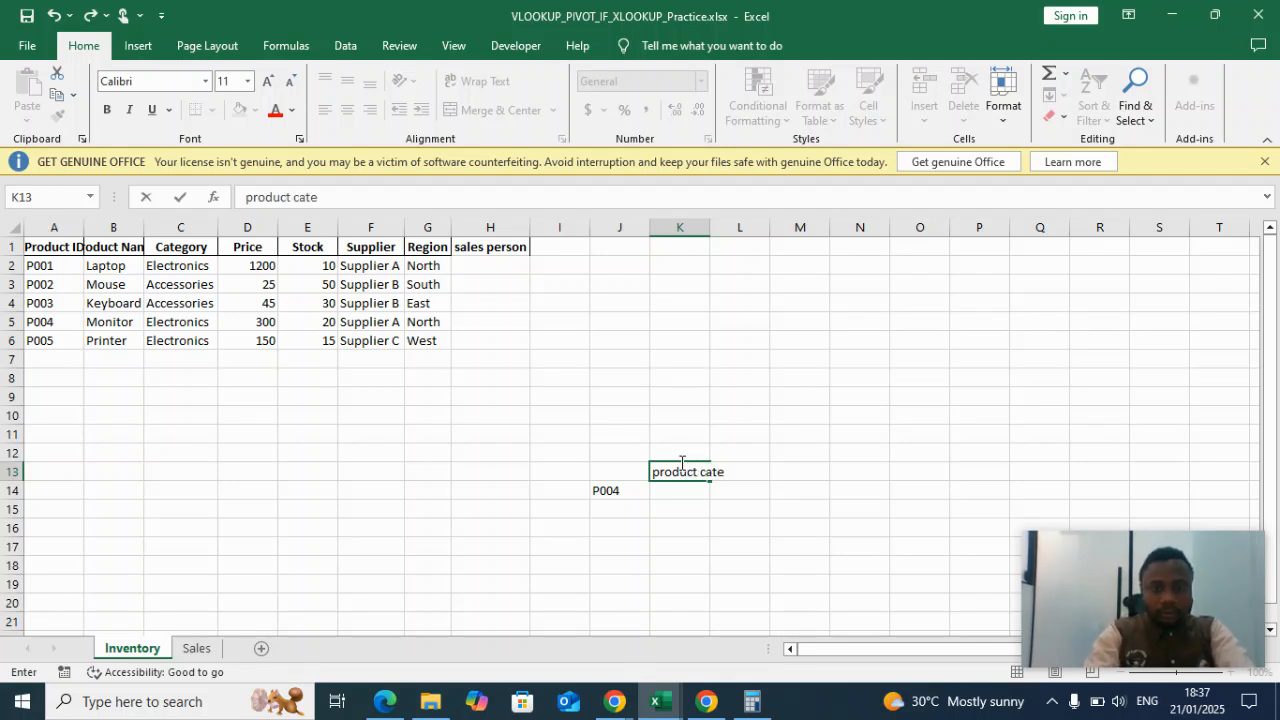
text(h)
key(BackSpace)
text(gory)
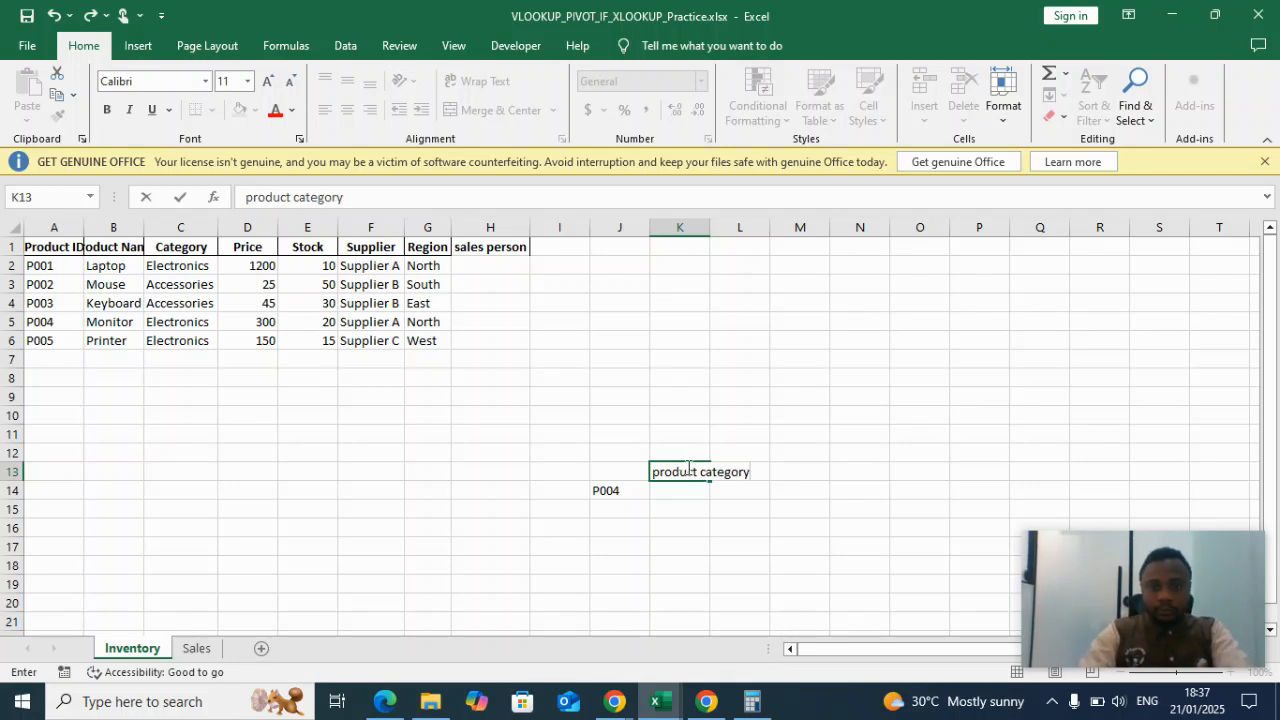
click(746, 530)
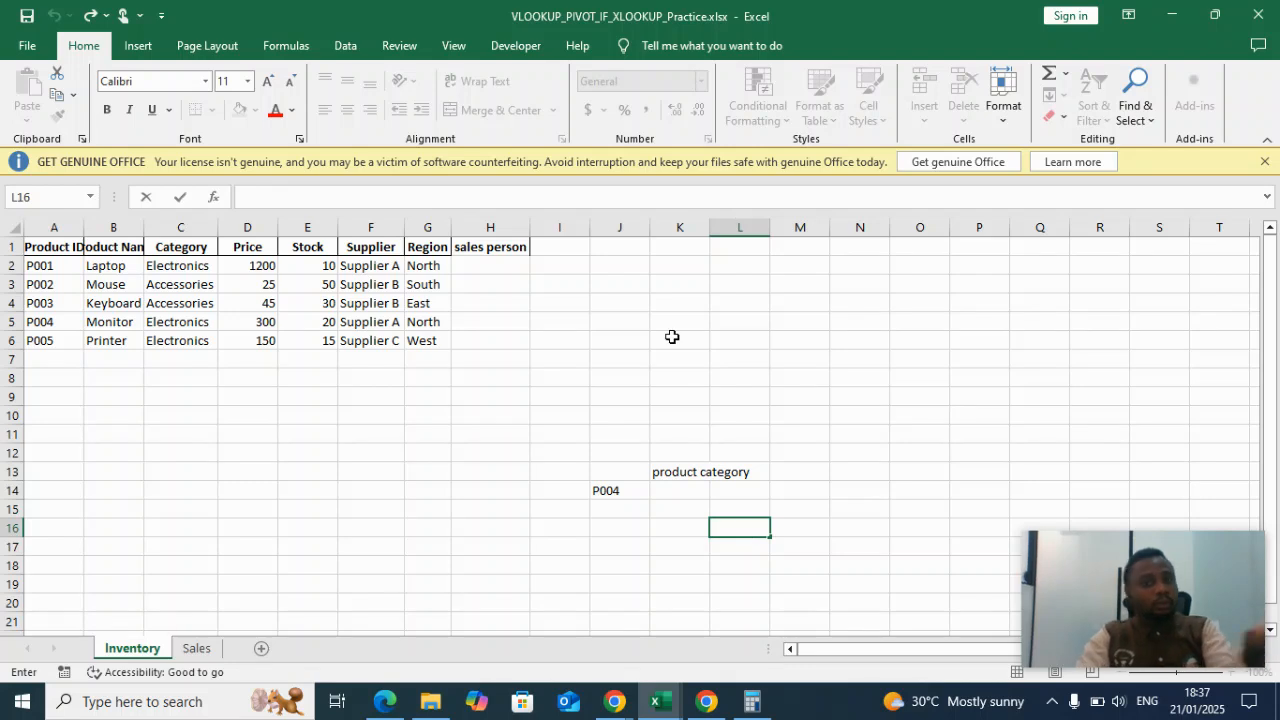
click(766, 323)
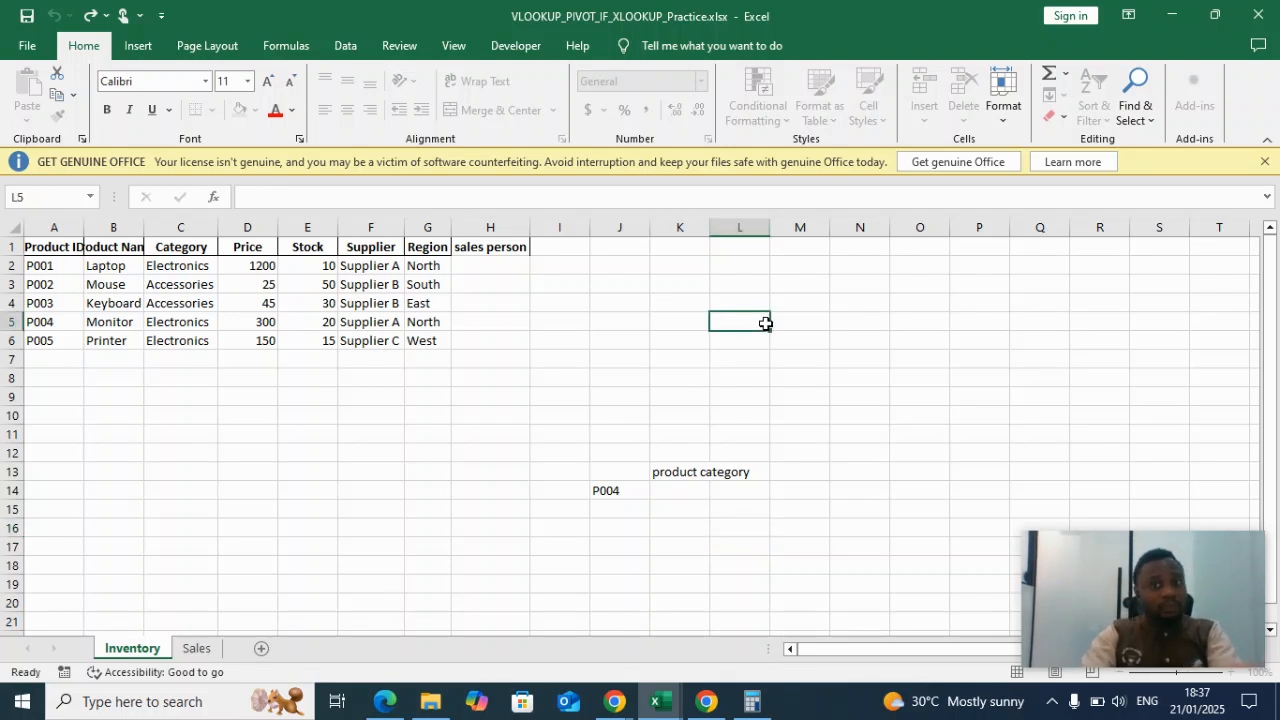
double_click(710, 228)
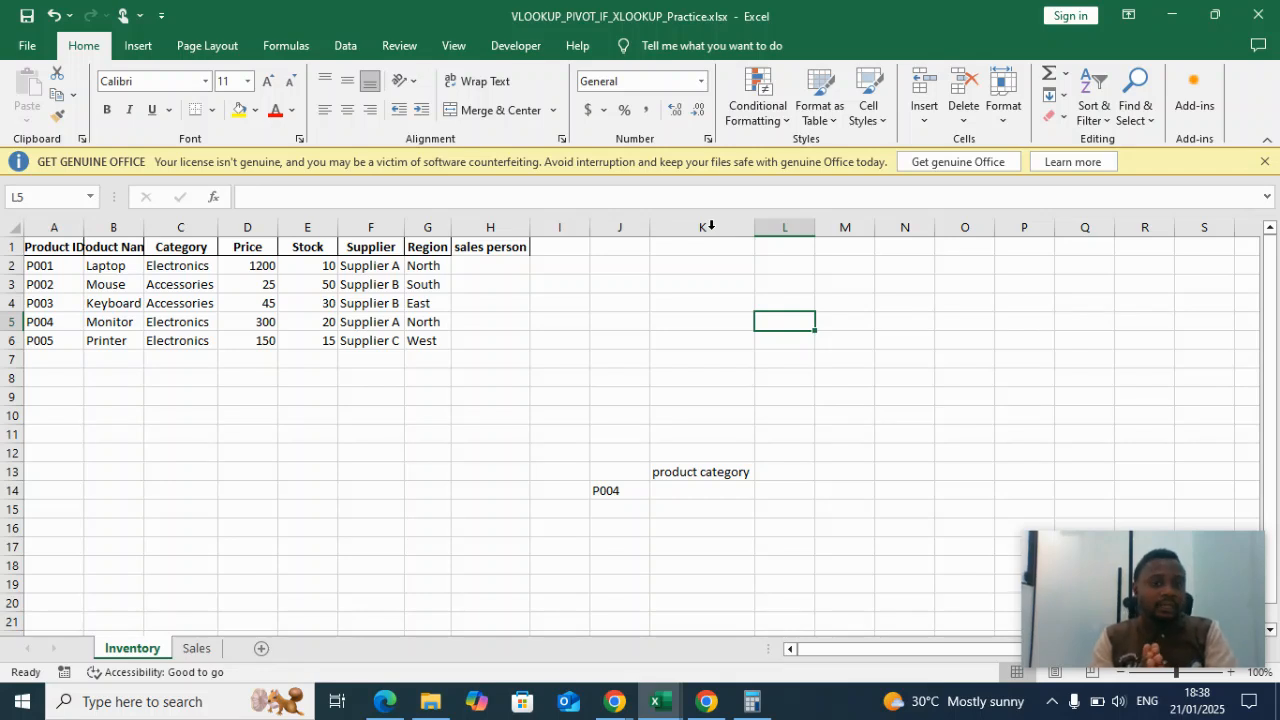
Fill the "product category" header in K13 with yellow and the product ID cell J14 with light grey.
click(667, 477)
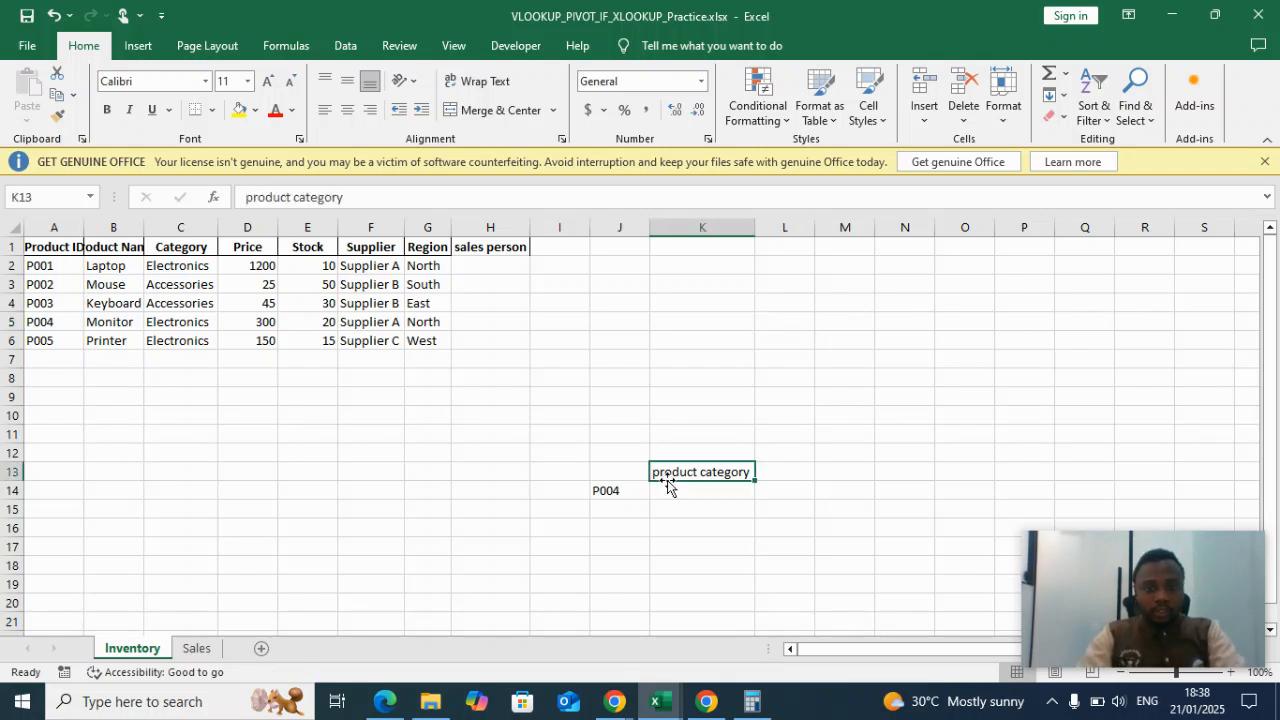
click(240, 110)
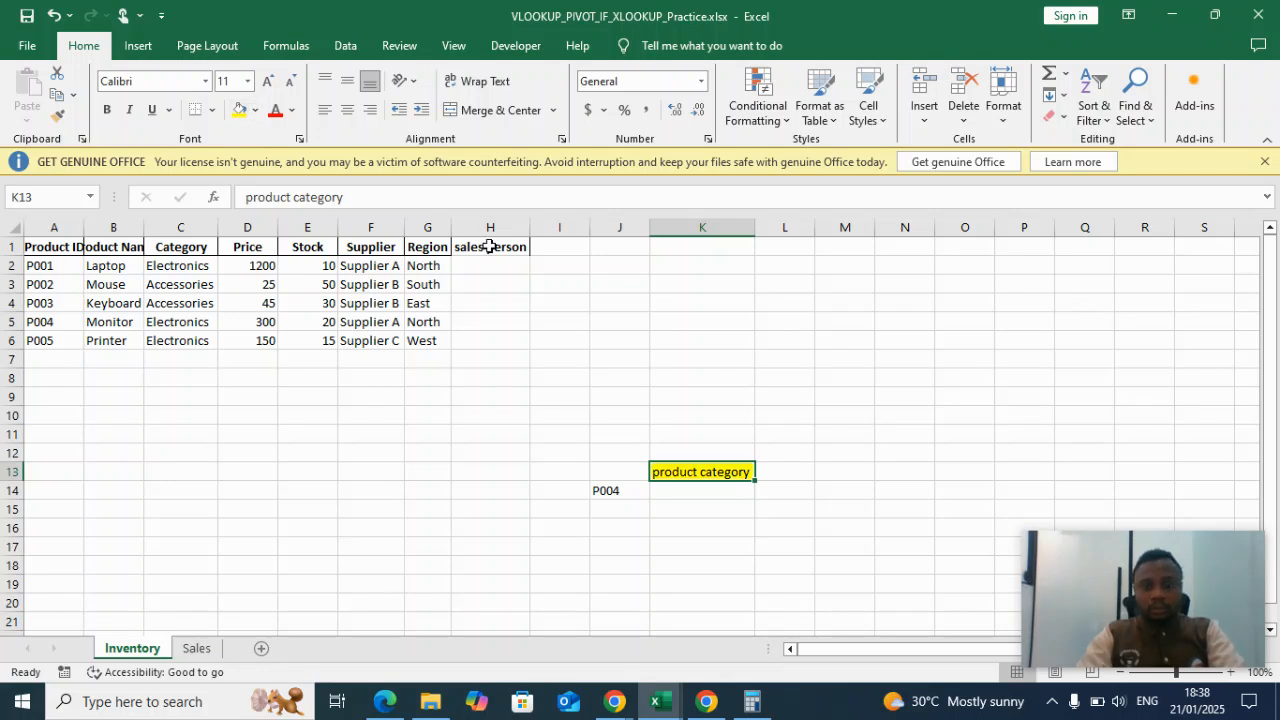
click(620, 491)
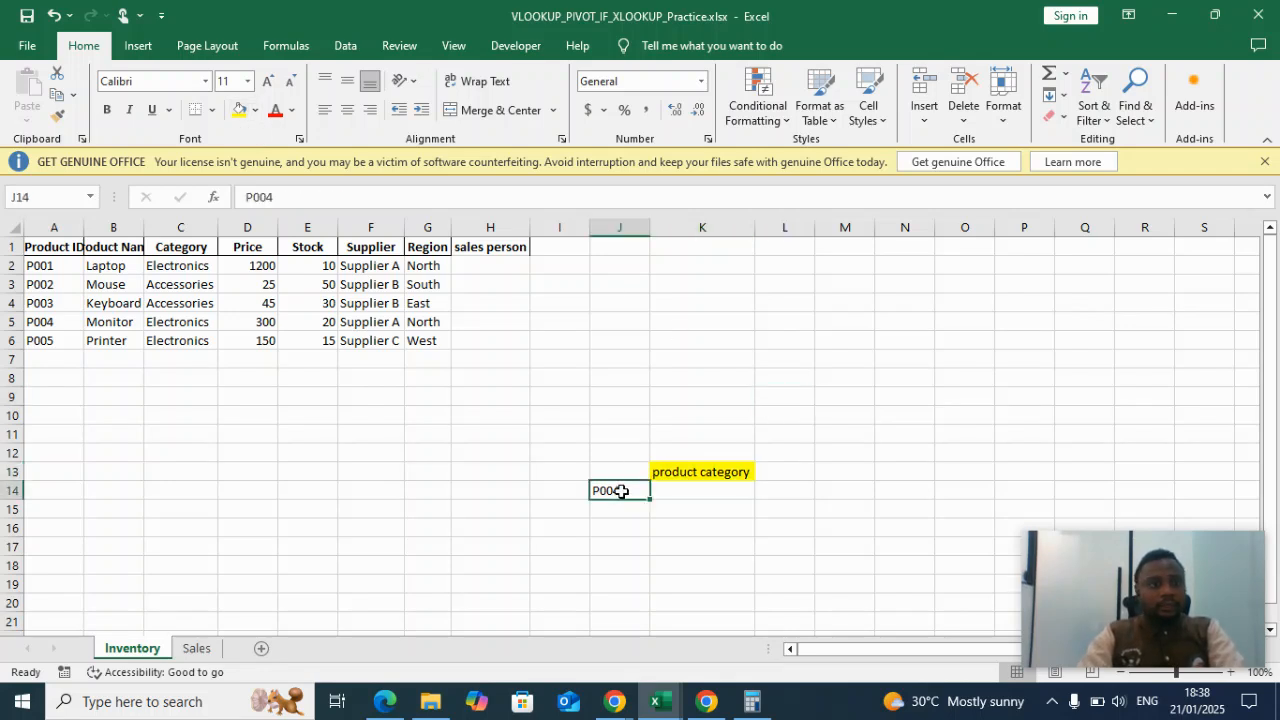
click(255, 111)
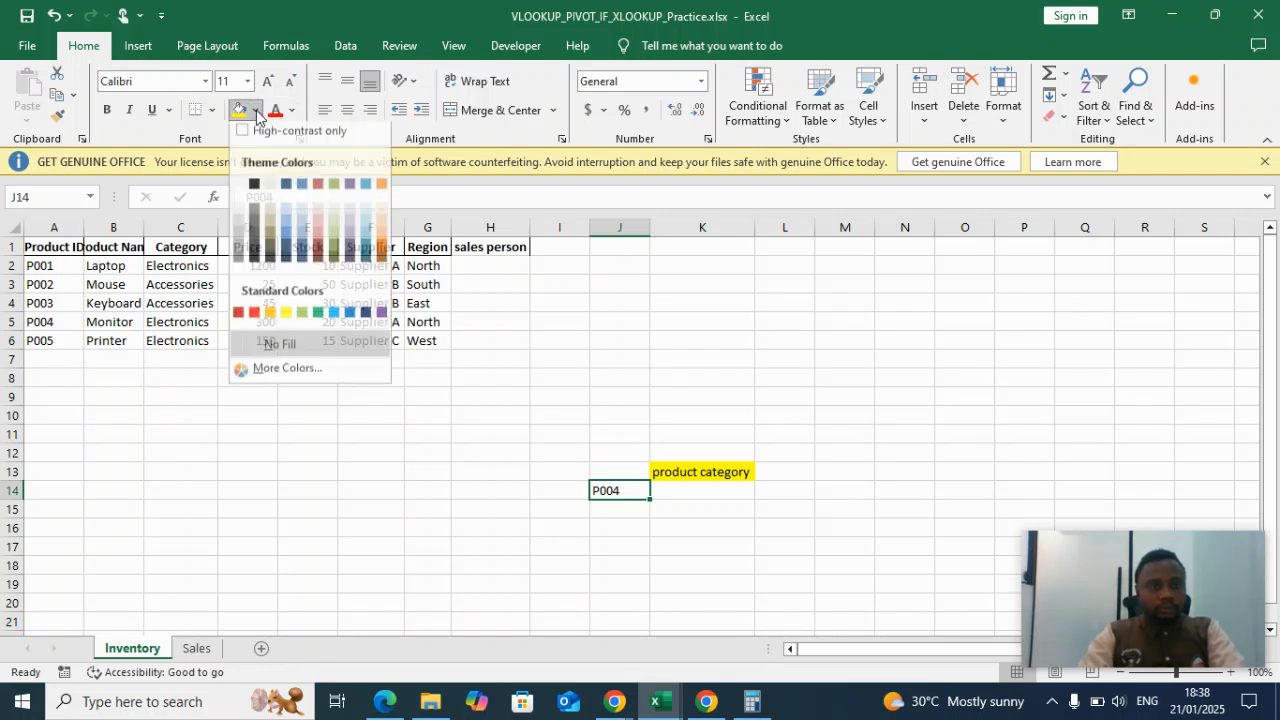
click(240, 235)
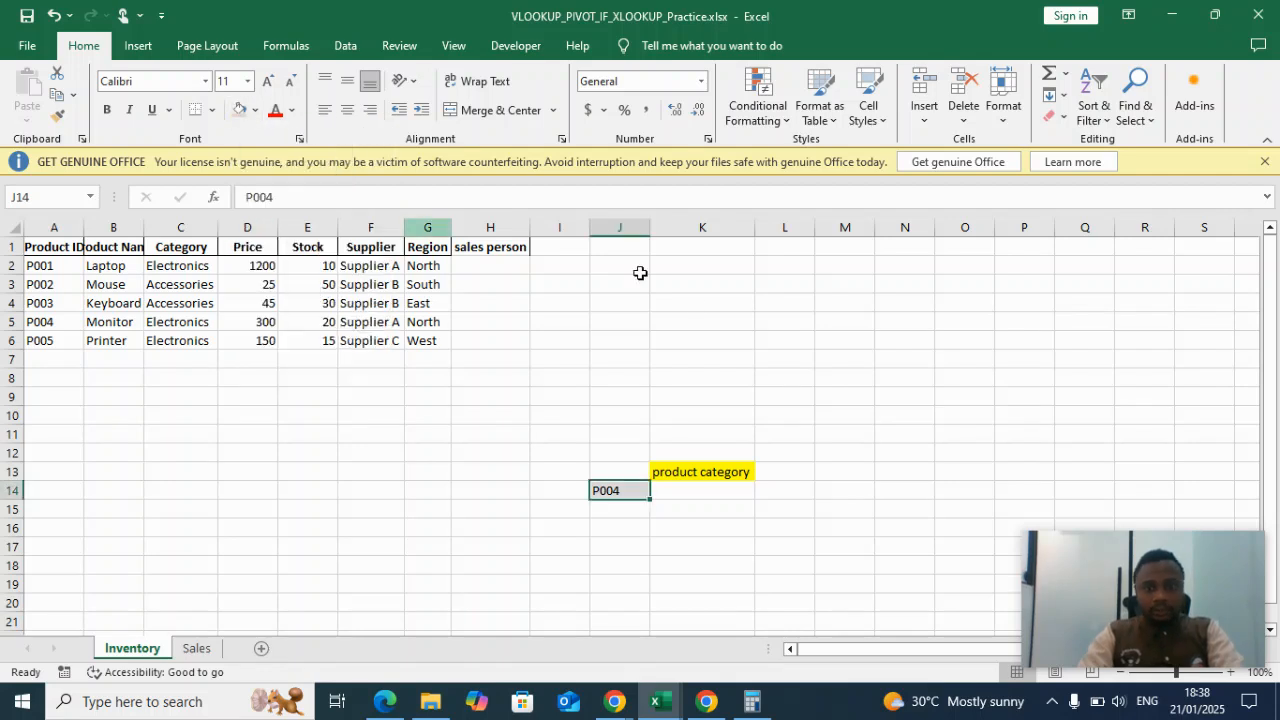
Start a VLOOKUP formula in K14 with J14 as the lookup value and A1:G6 as the table array.
click(692, 487)
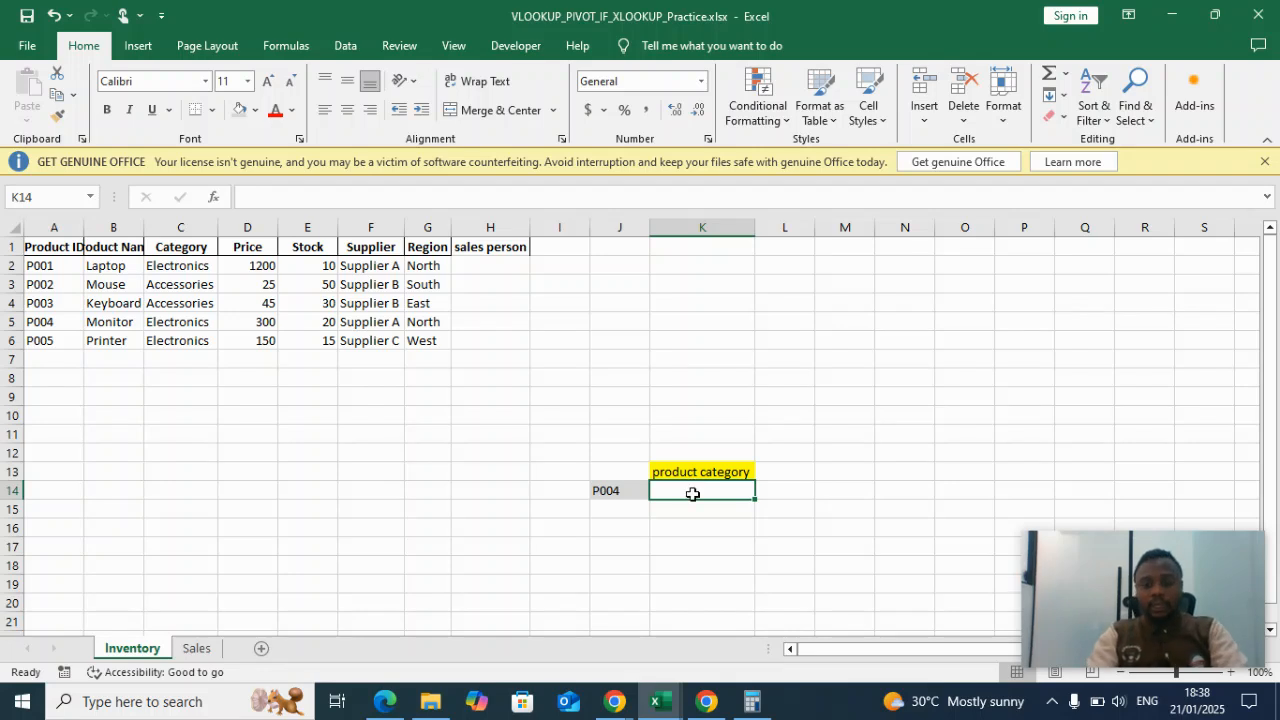
text(=)
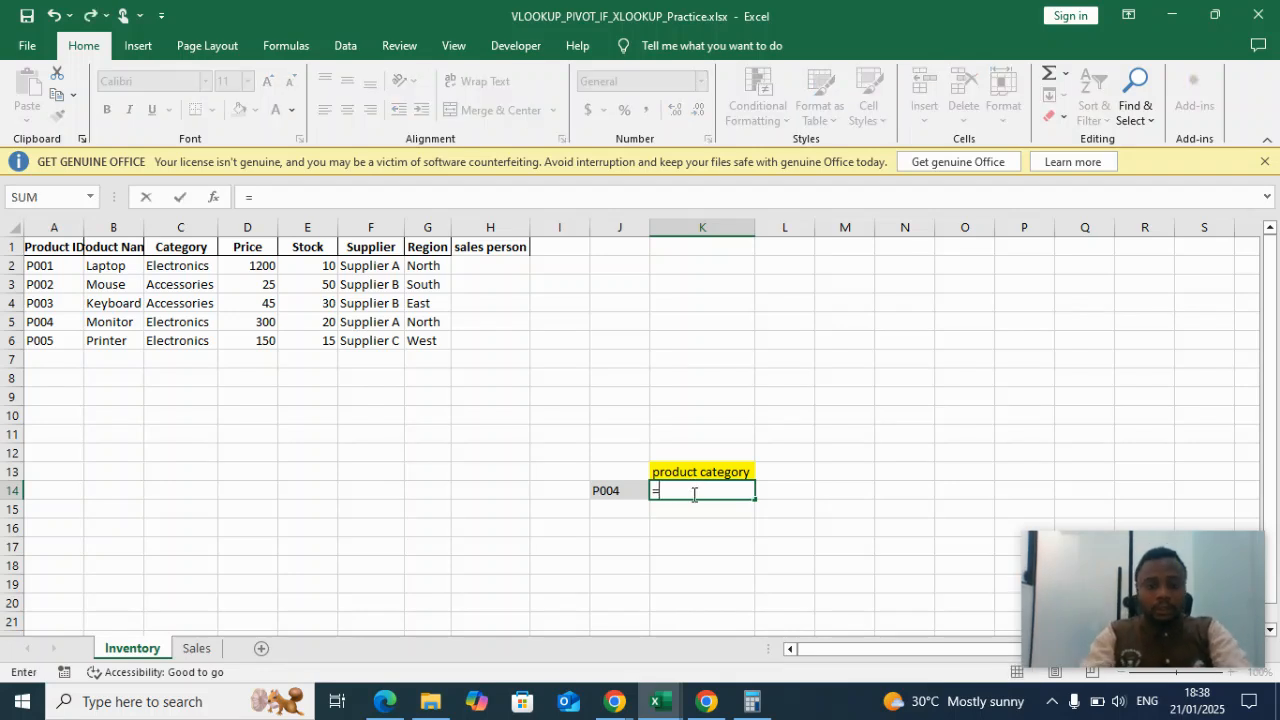
text(vlookup)
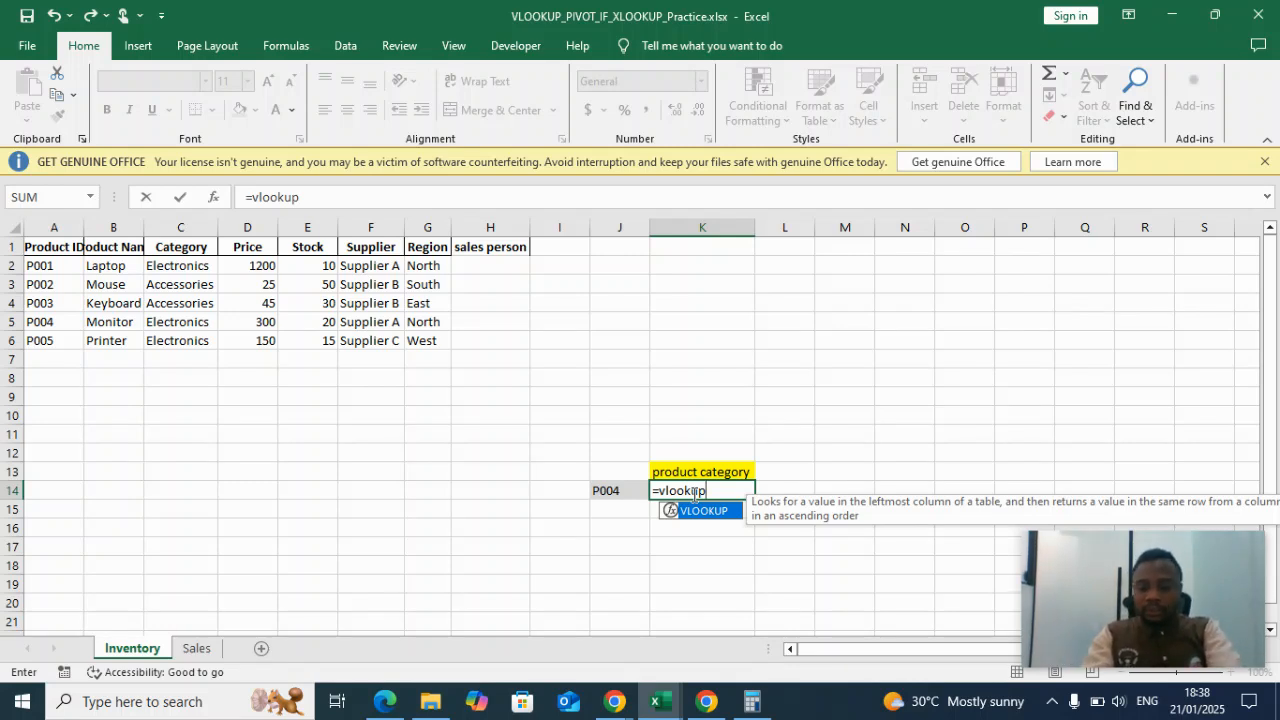
text(()
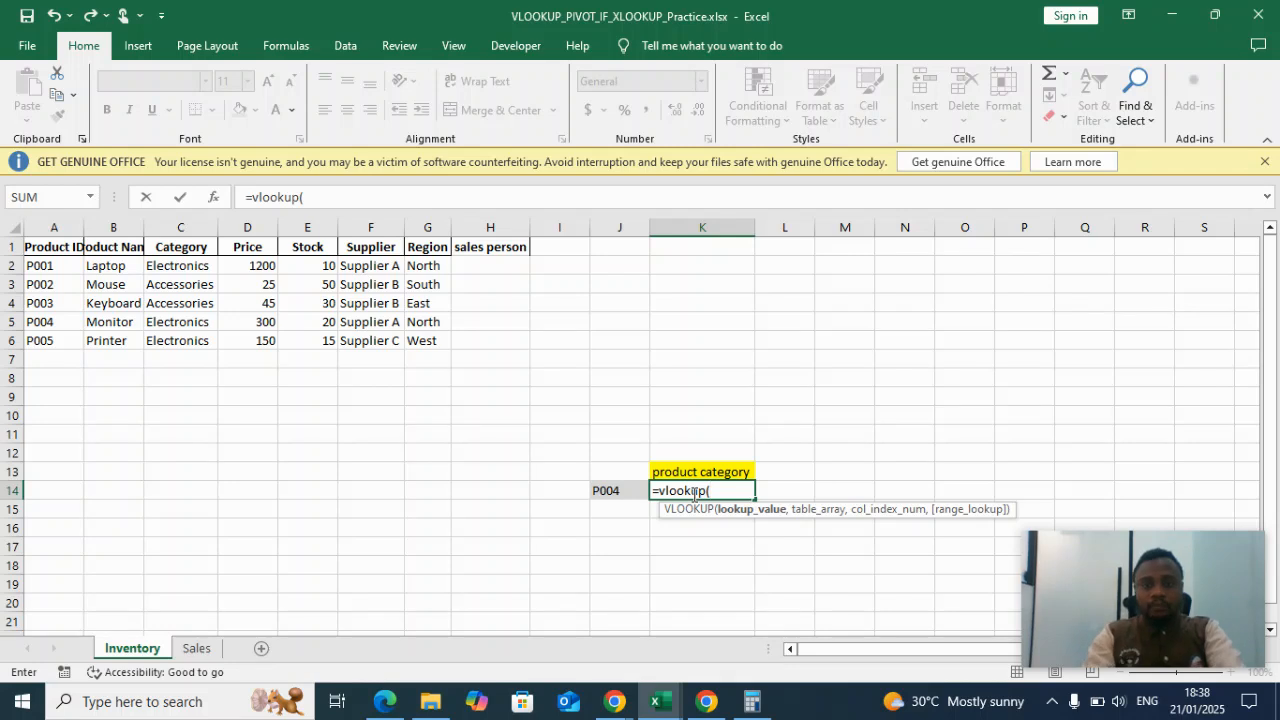
click(621, 490)
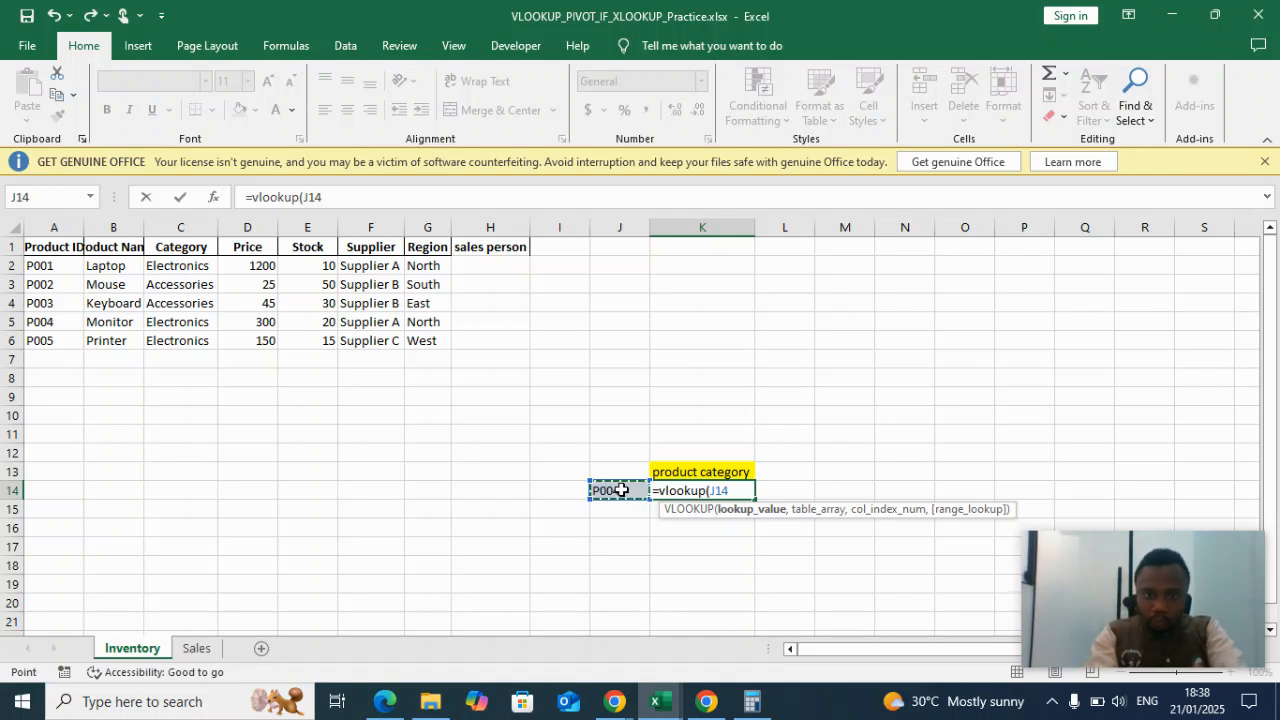
text(,)
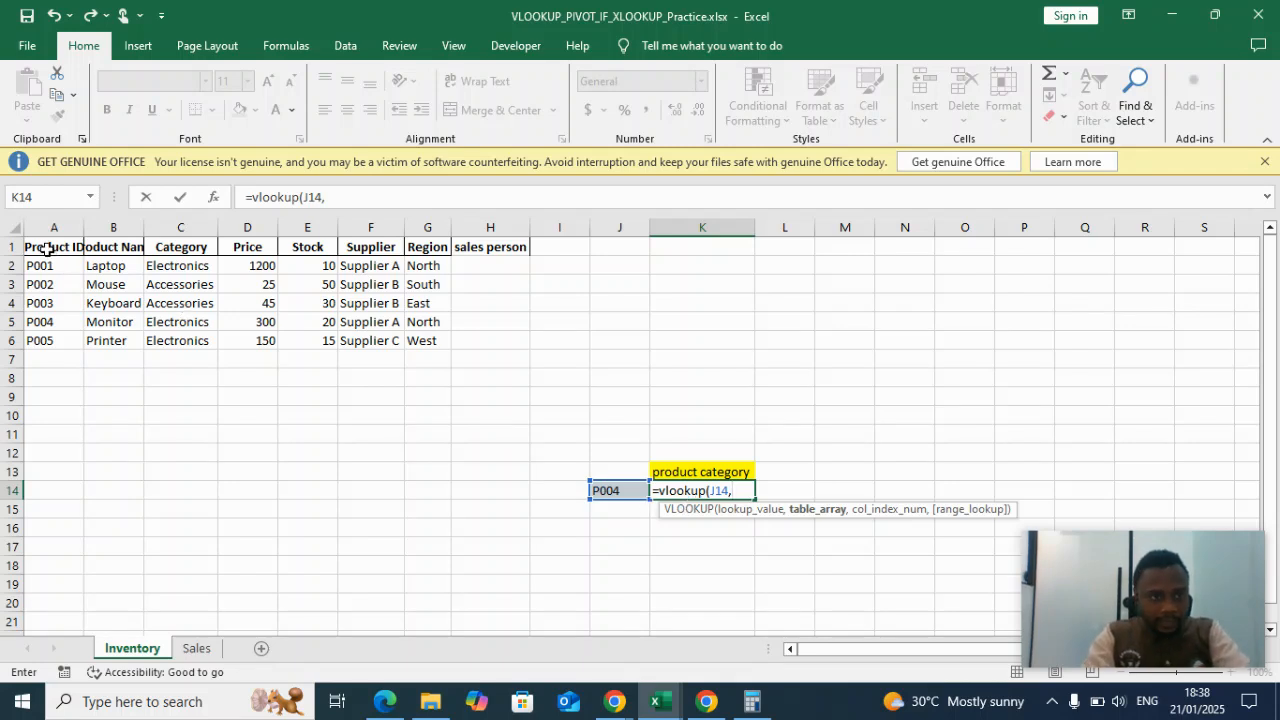
drag(42, 247, 427, 340)
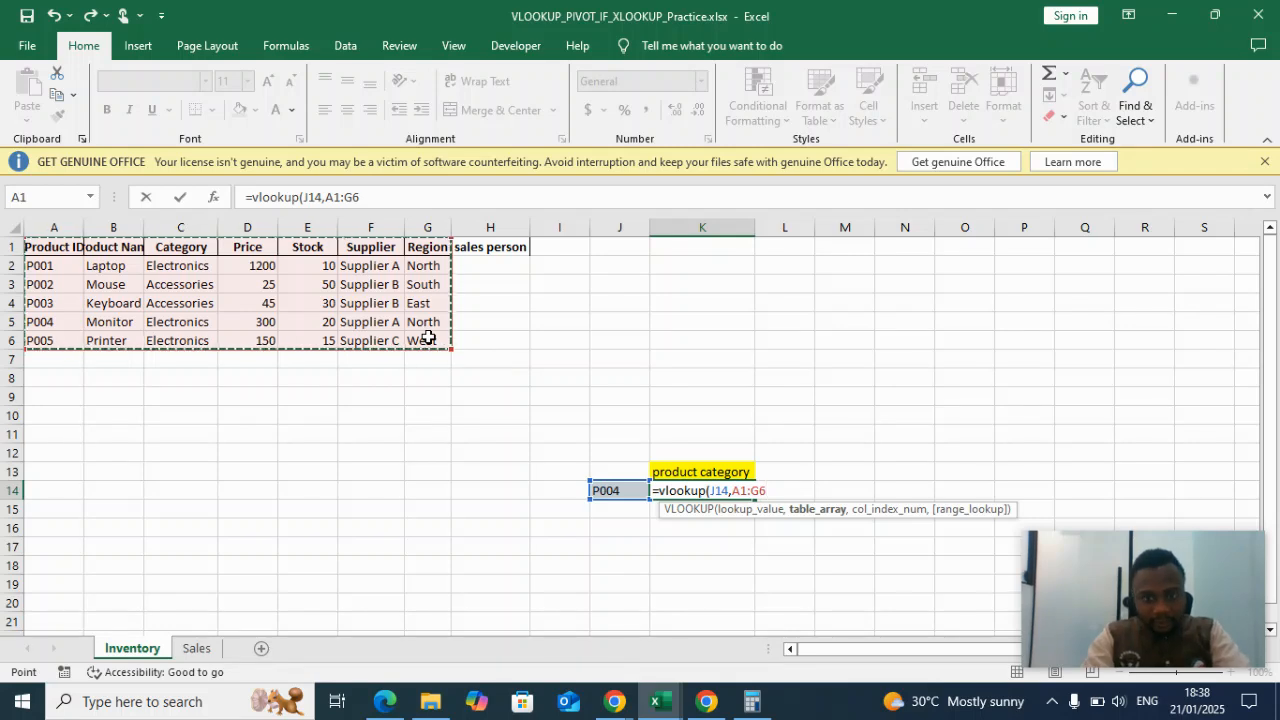
Complete the VLOOKUP formula in K14 with column index 3 and FALSE for an exact match.
text(,3)
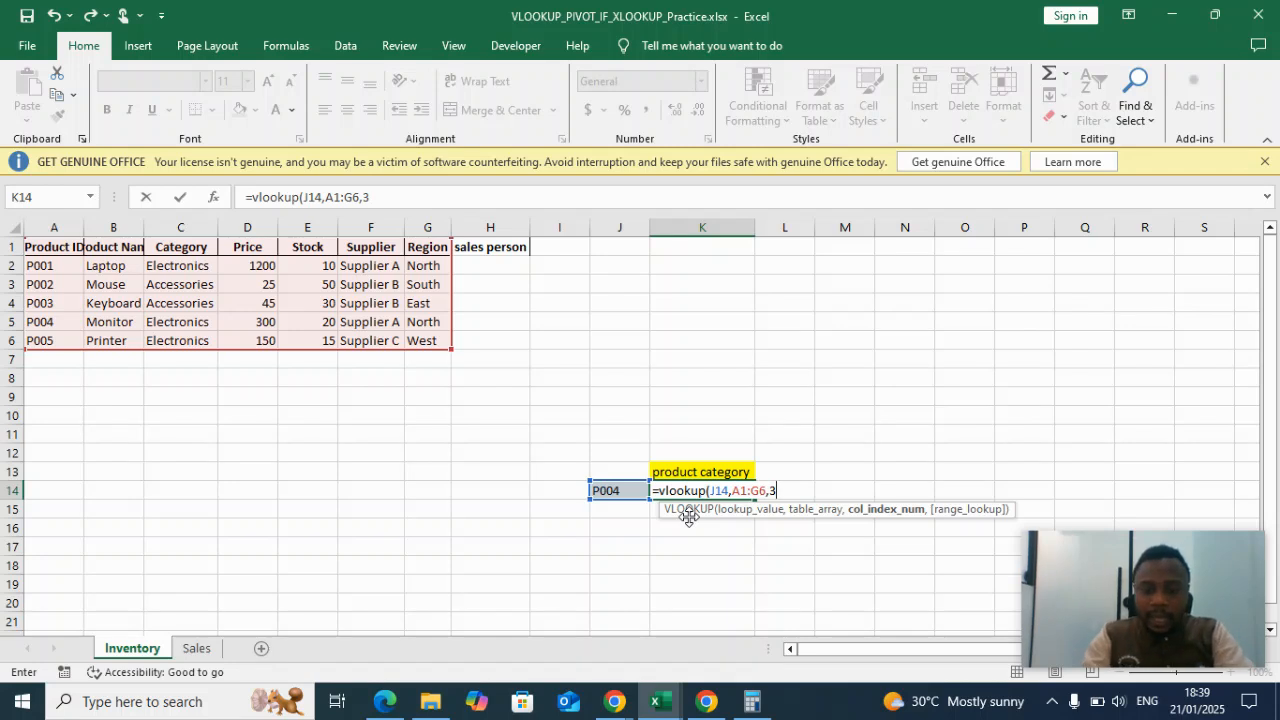
text(,)
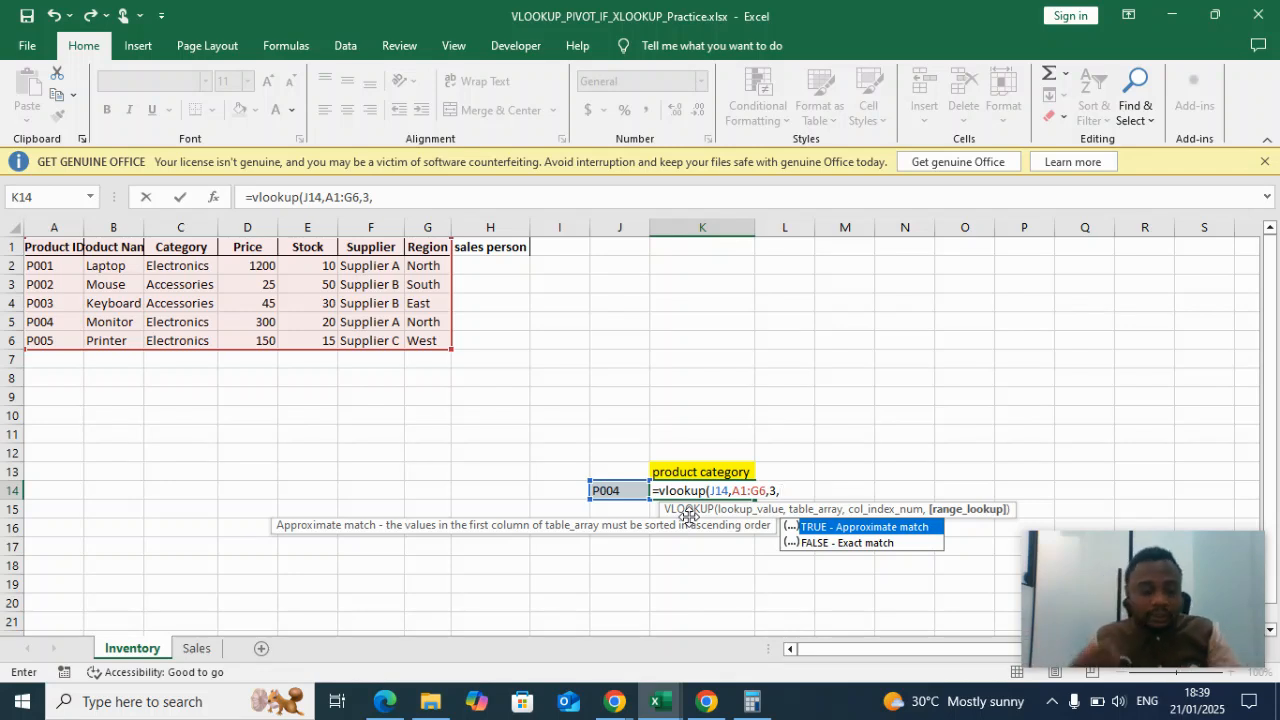
text(fals)
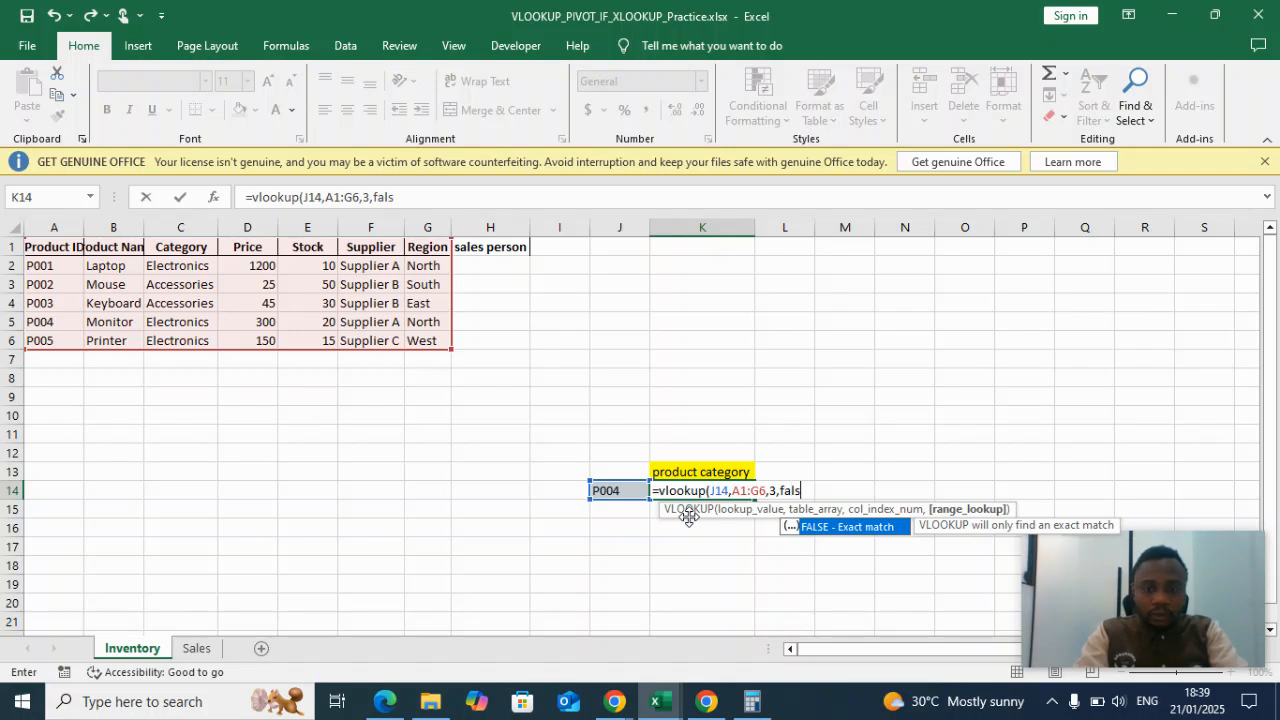
text(e)
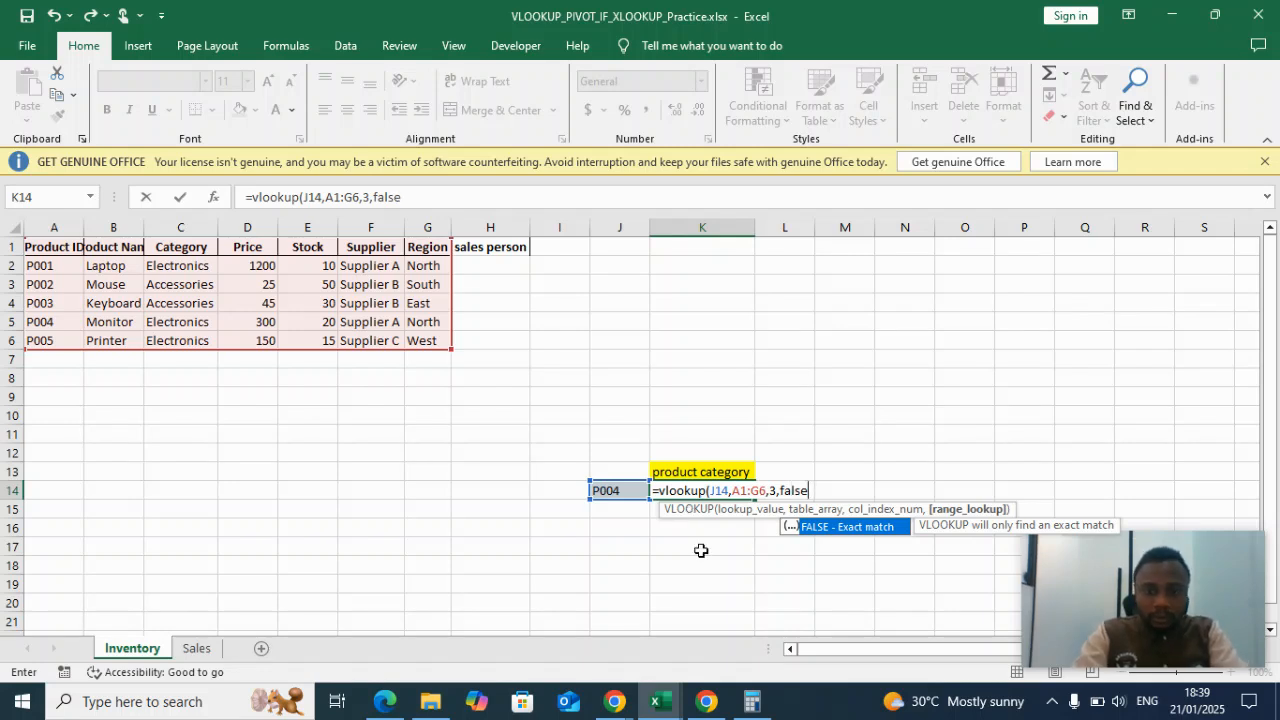
double_click(821, 535)
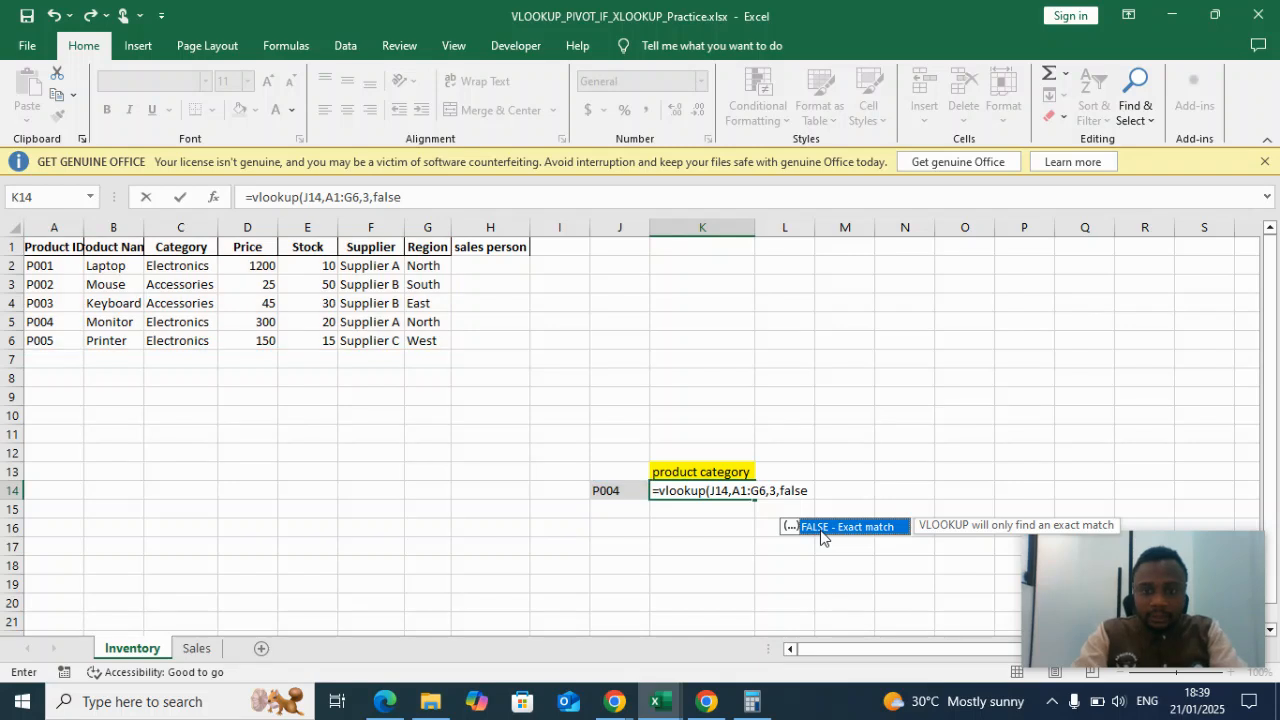
double_click(821, 527)
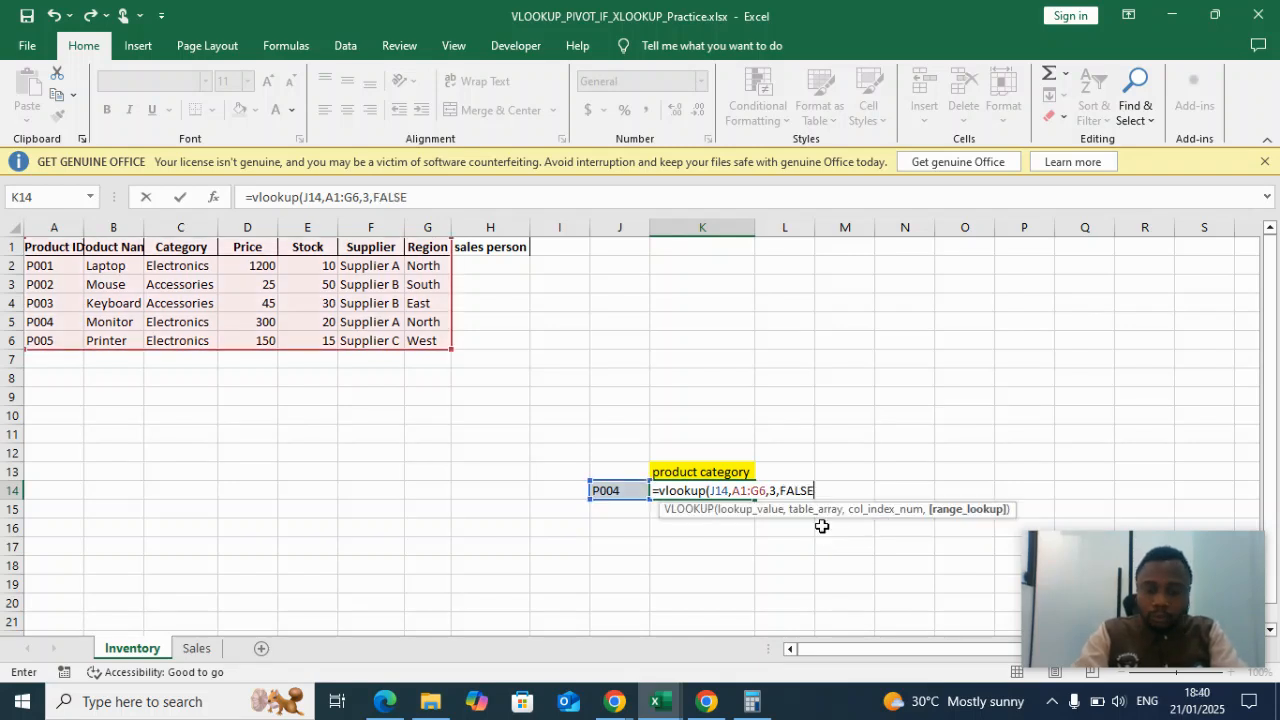
text())
key(Return)
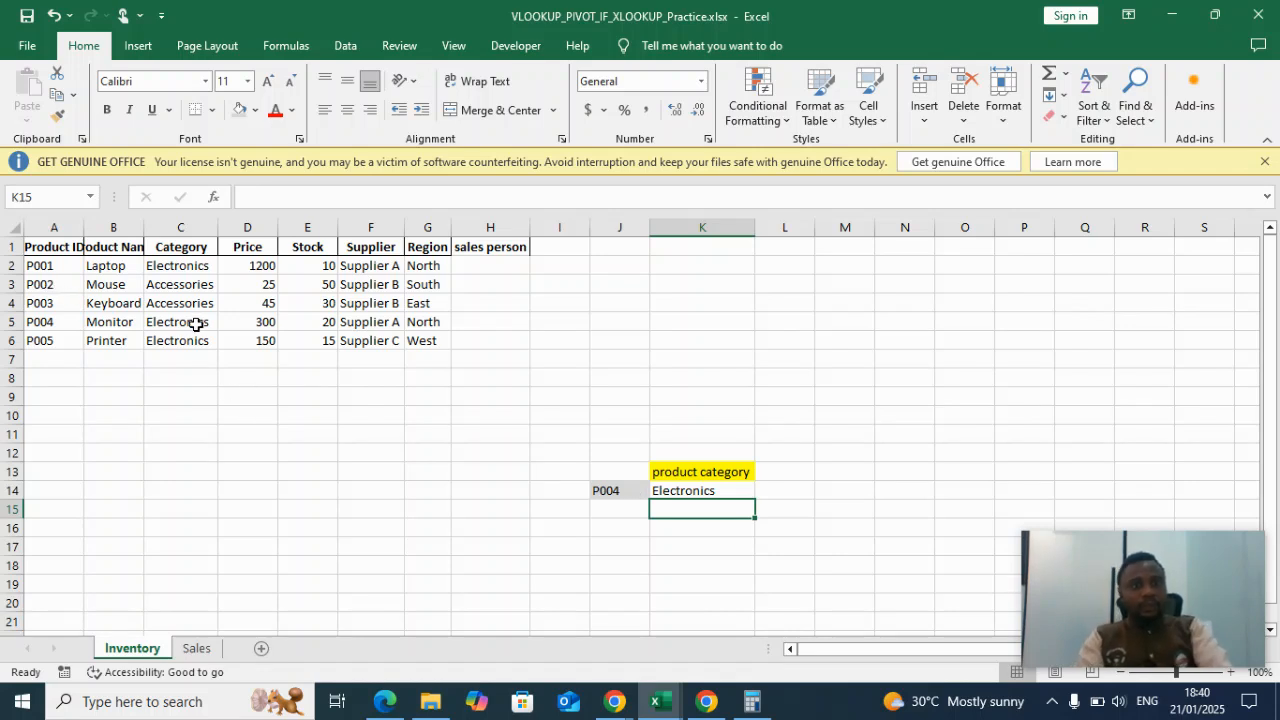
Enter product ID p002 in J15 and fill the VLOOKUP formula from K14 down to K15.
click(614, 513)
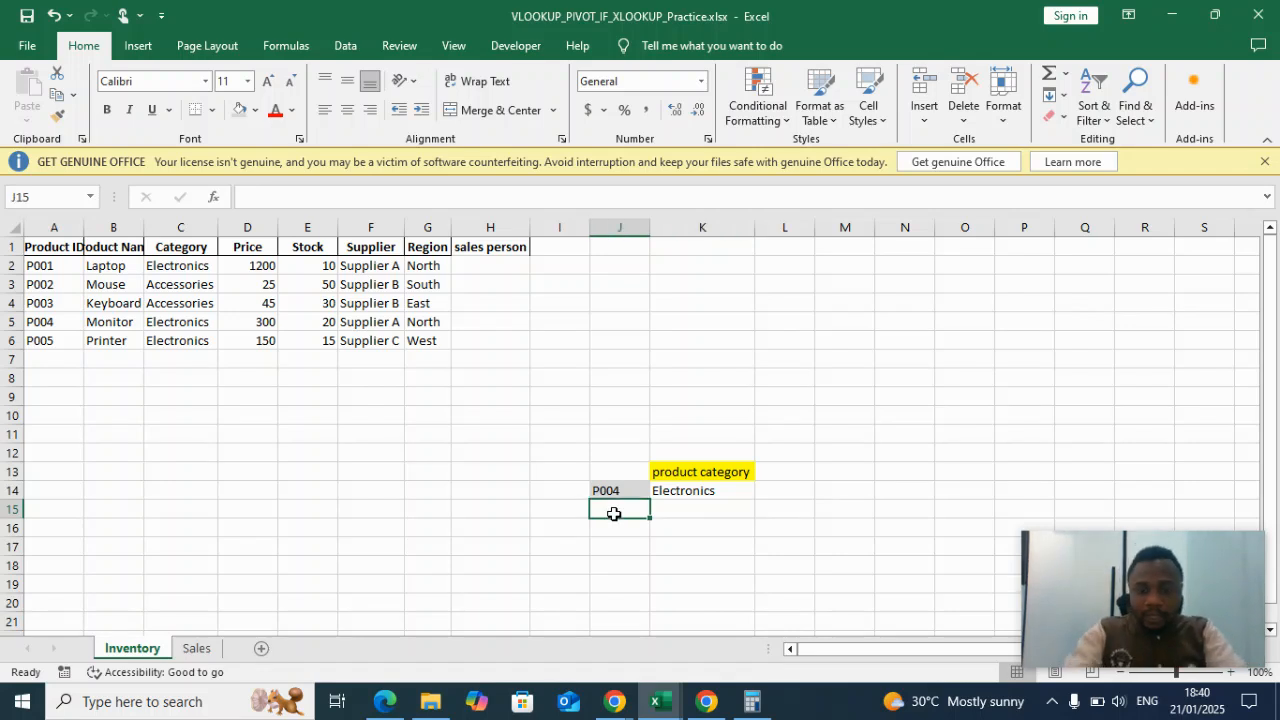
text(p004)
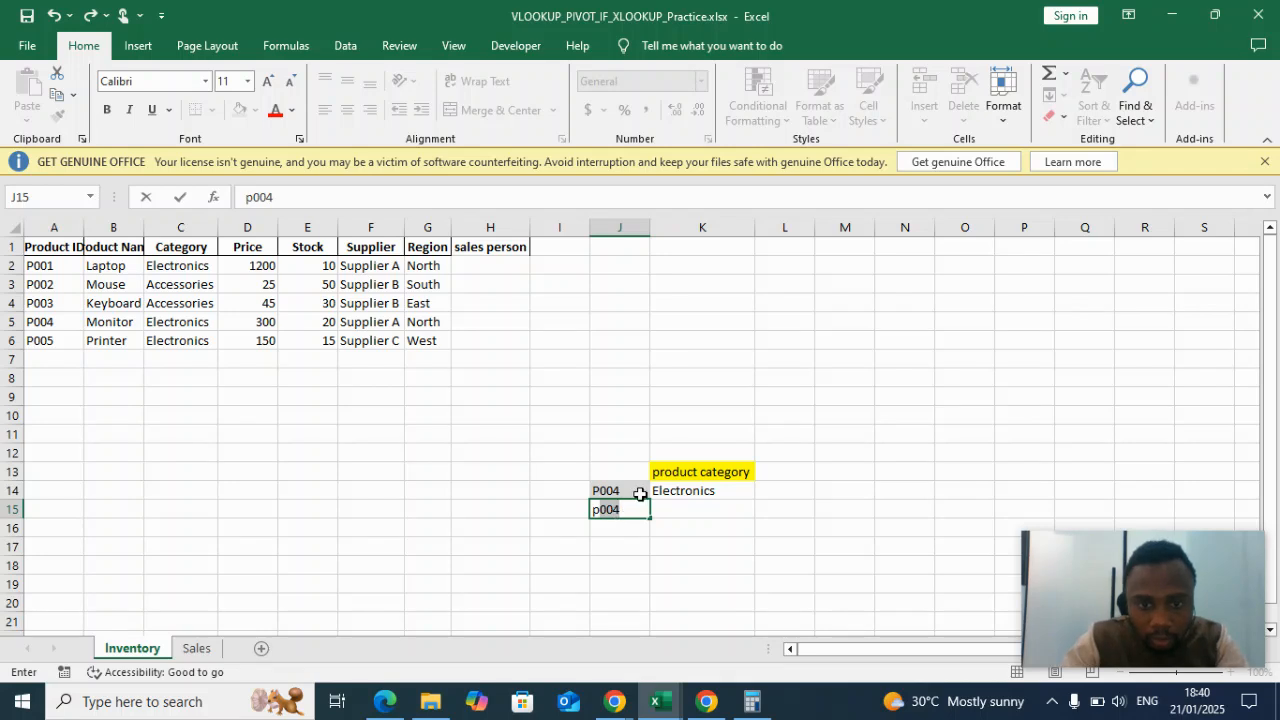
click(636, 509)
key(BackSpace)
text(2)
click(711, 505)
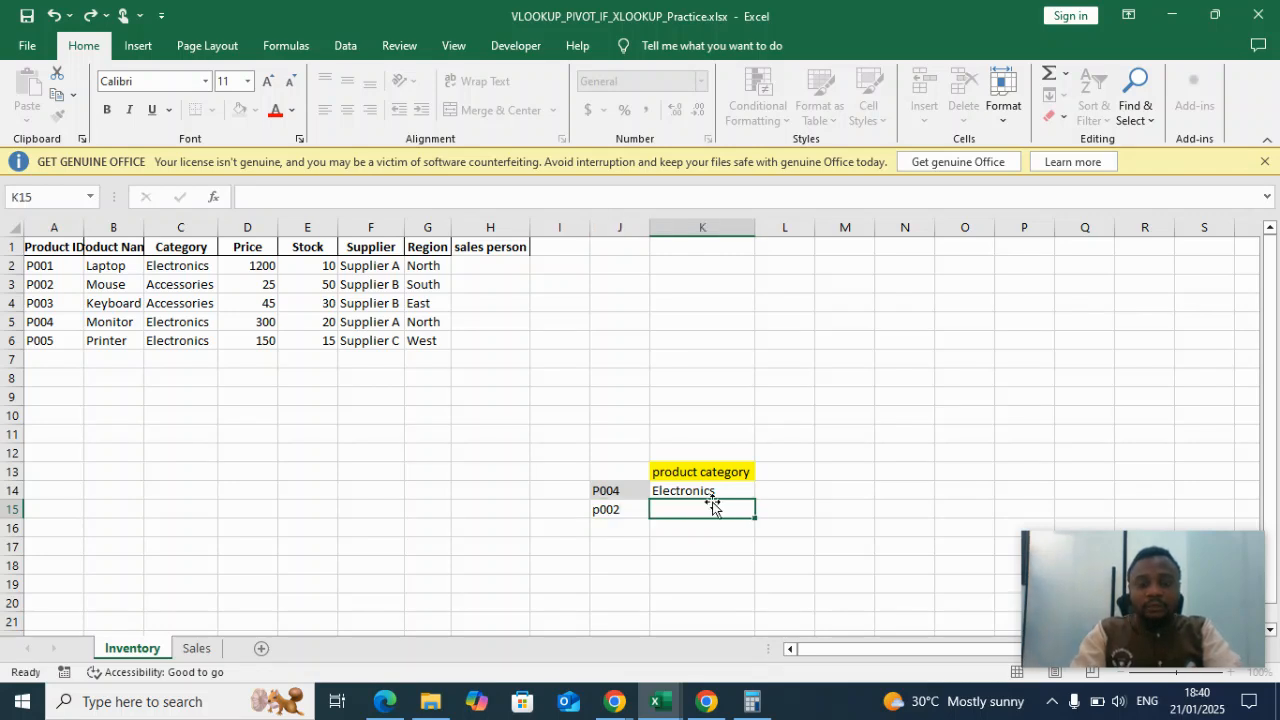
click(712, 491)
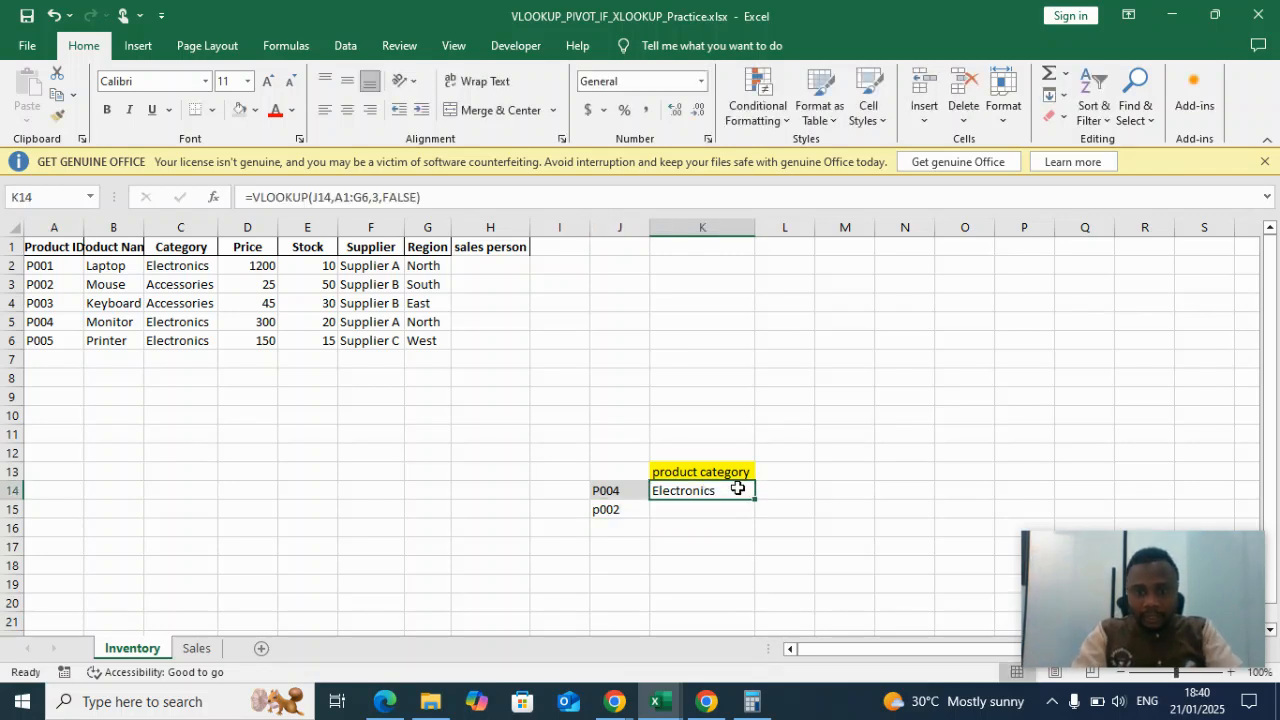
drag(752, 497, 750, 512)
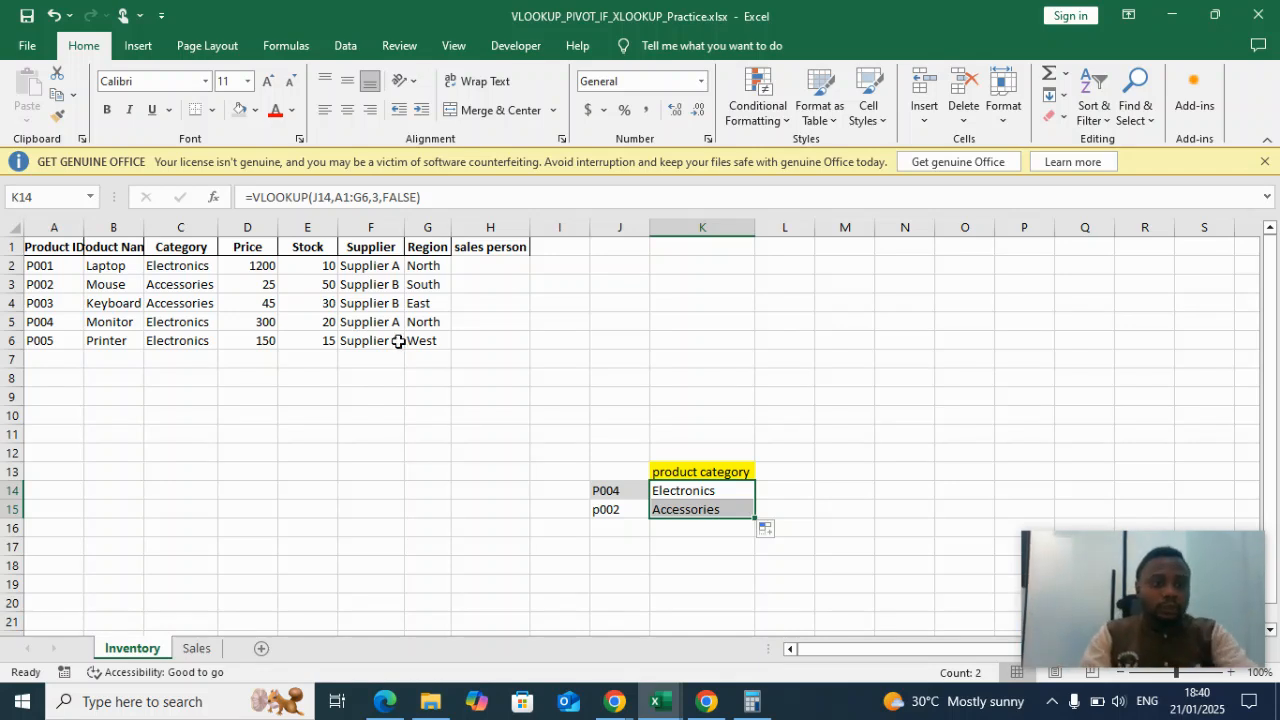
Start a VLOOKUP formula in H2 of the Inventory sheet with product ID cell A2 as the lookup value.
click(208, 650)
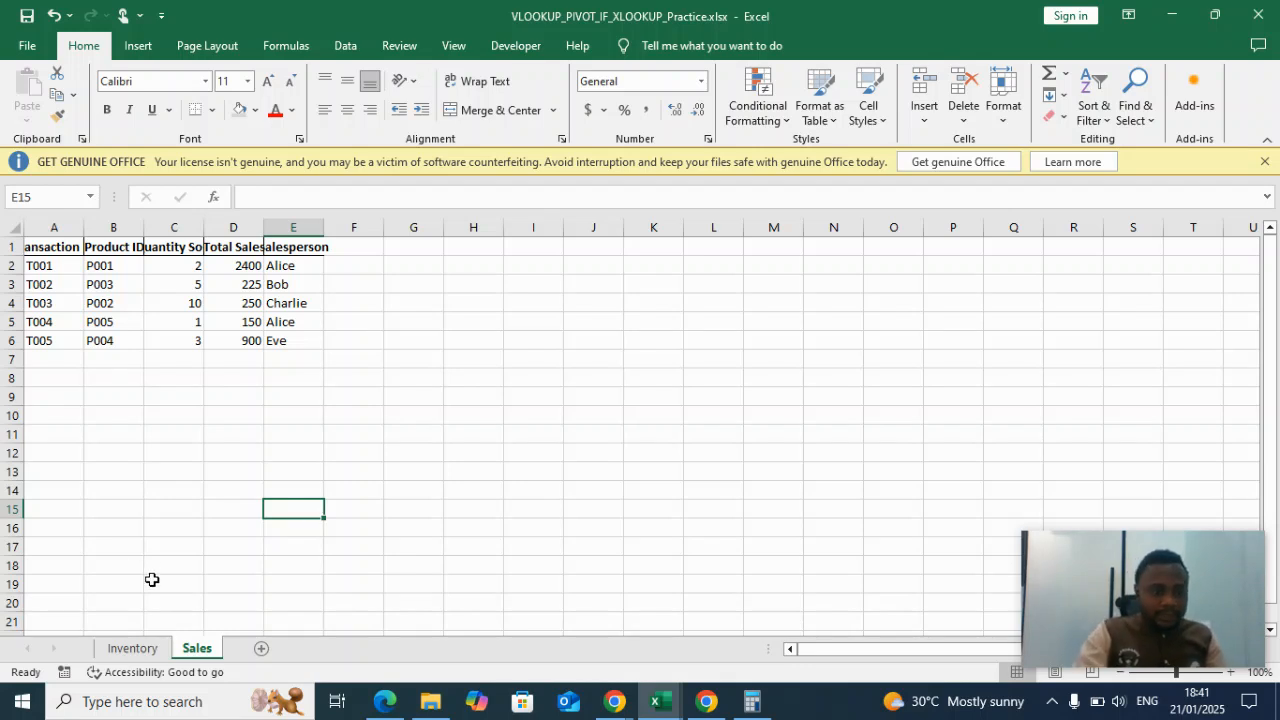
click(143, 656)
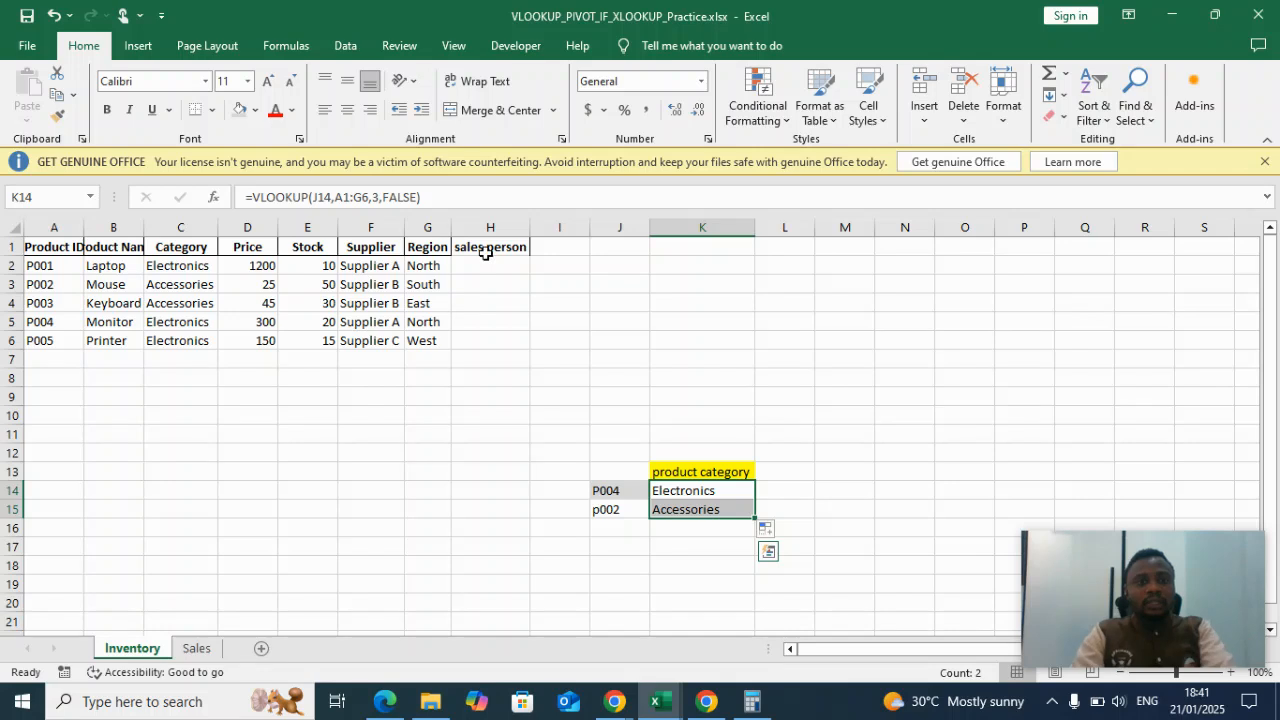
click(484, 262)
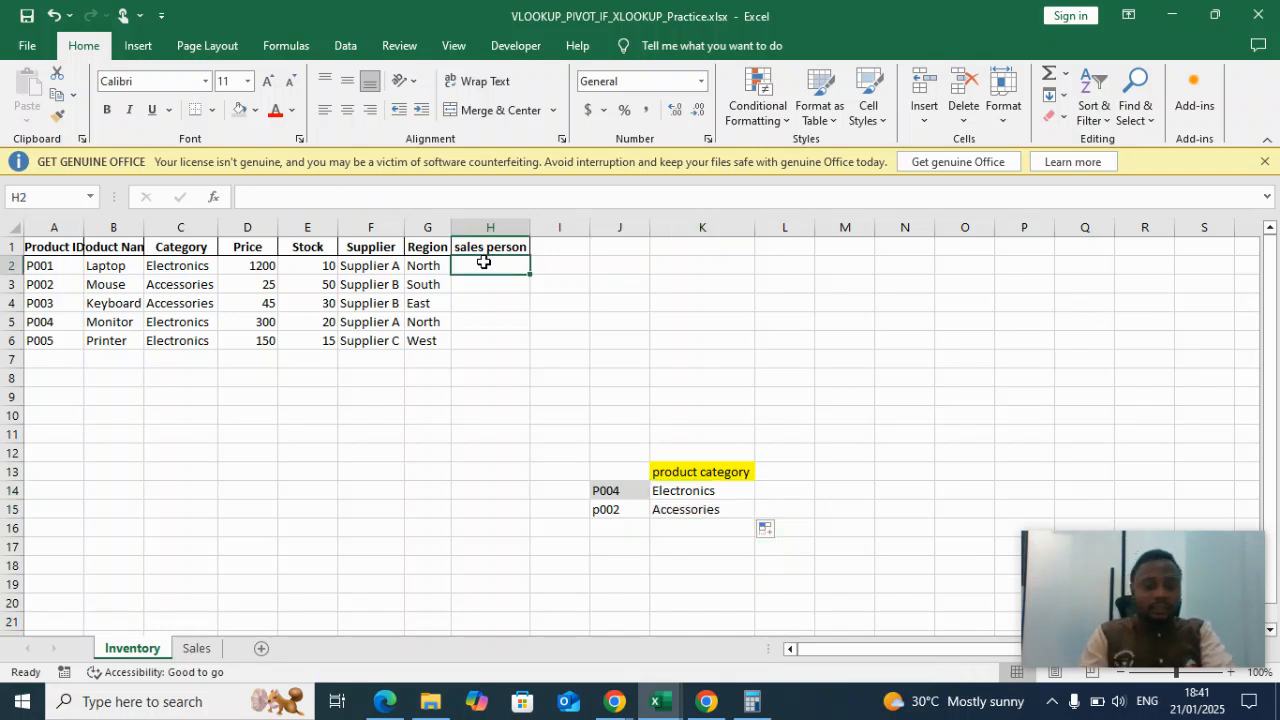
text(=v)
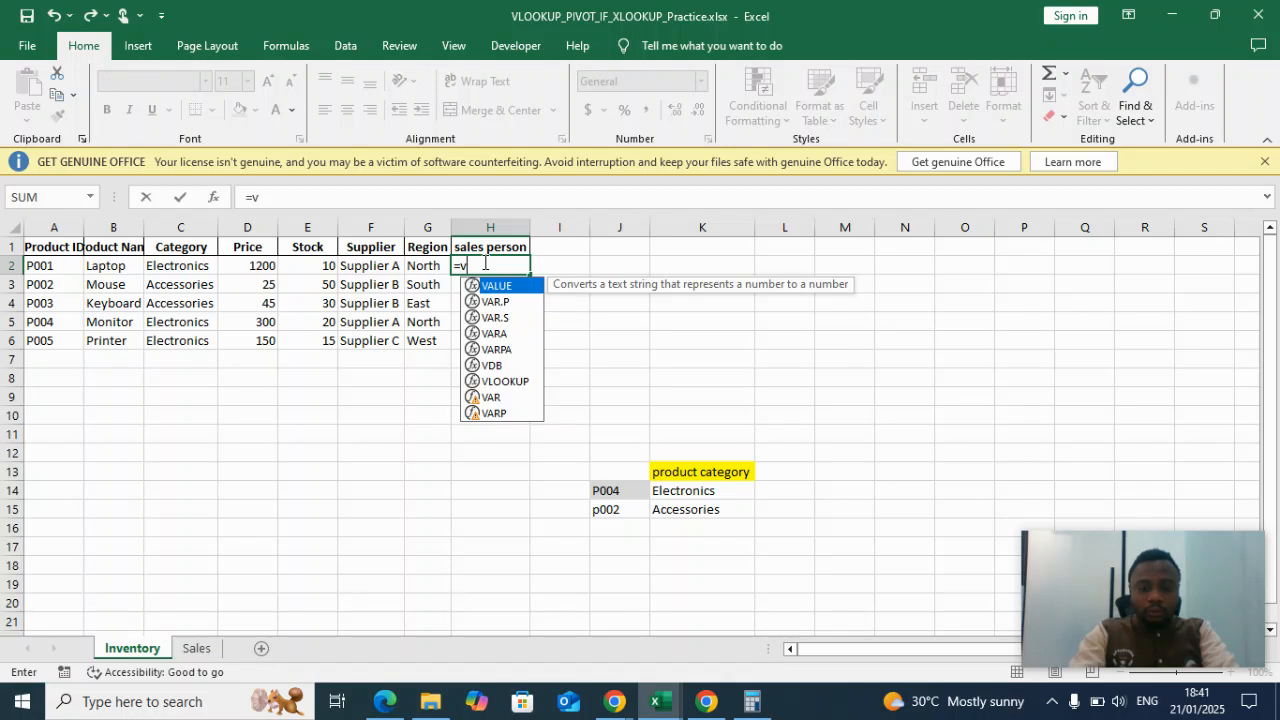
text(lookup)
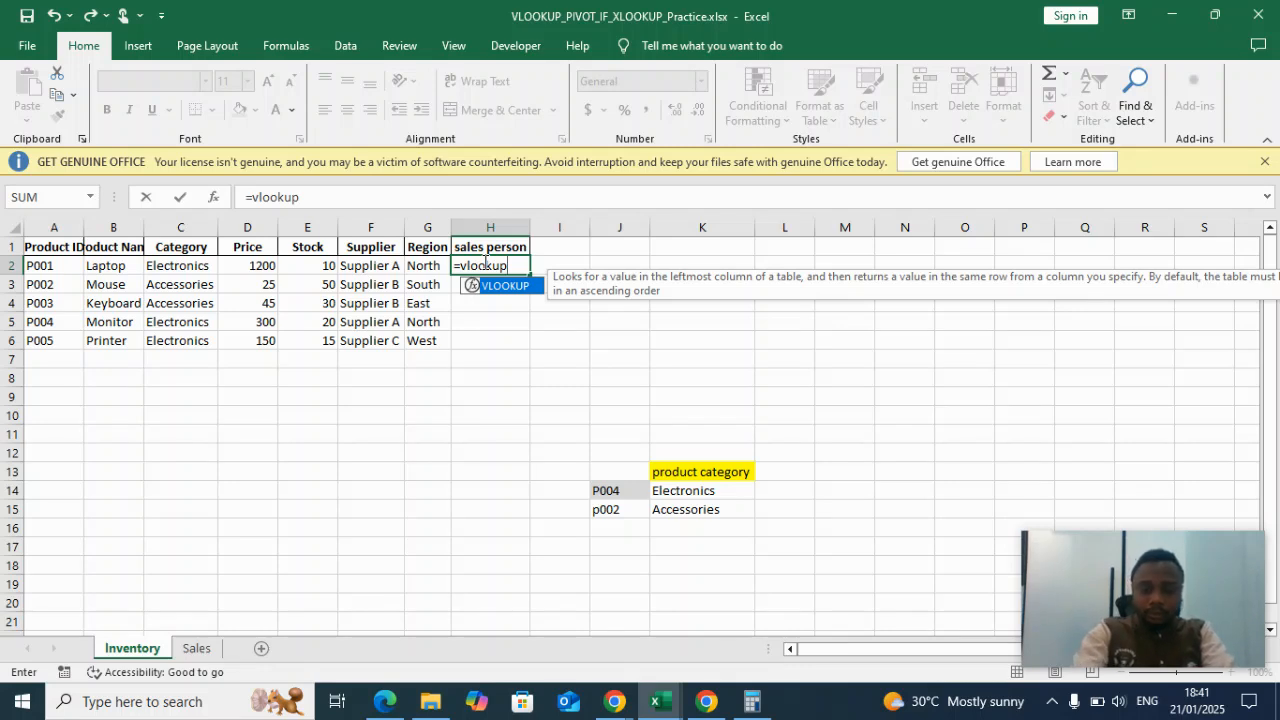
text())
key(BackSpace)
text(()
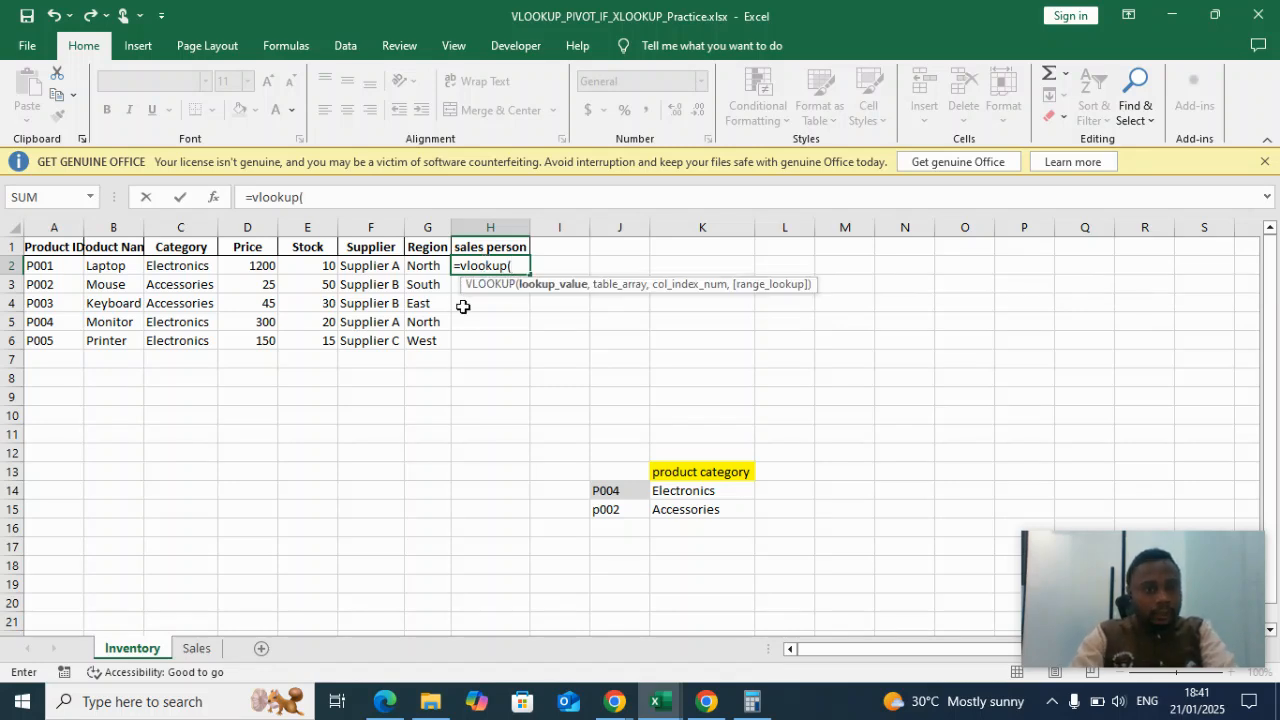
click(52, 264)
text(,)
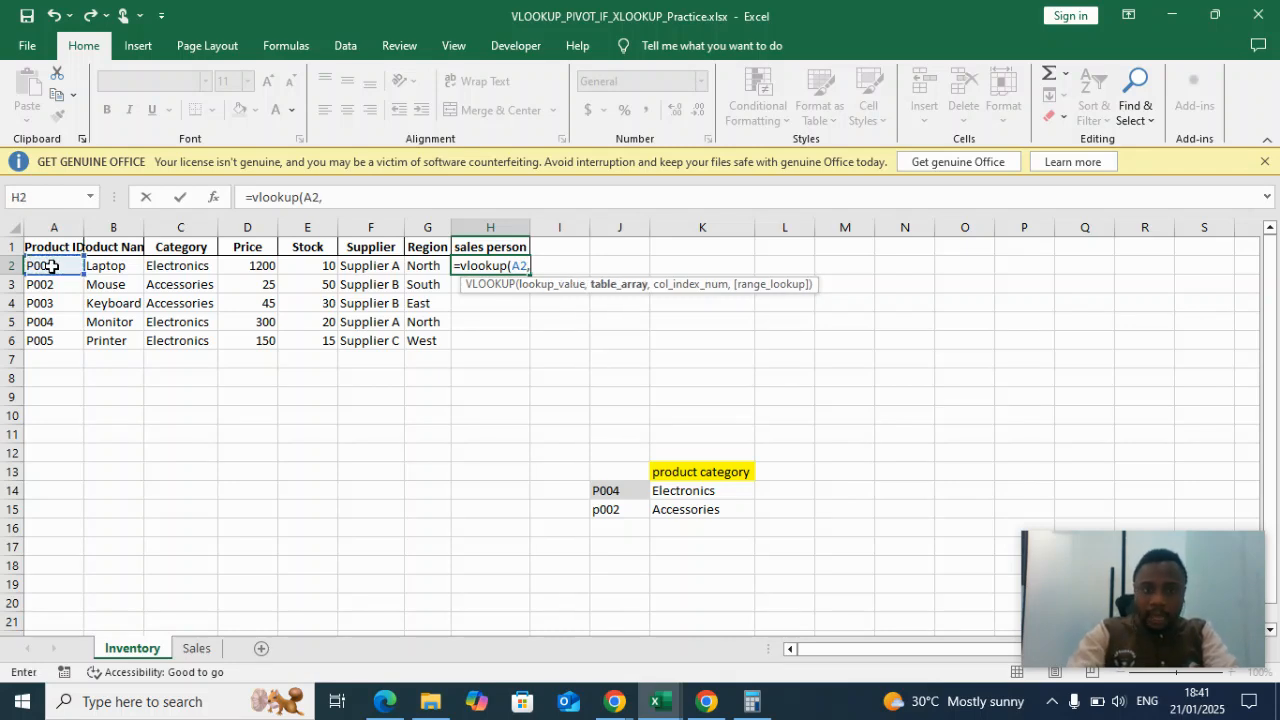
Complete the H2 VLOOKUP formula with table array Sales!A1:E6, column index 5 and FALSE for an exact match.
click(197, 648)
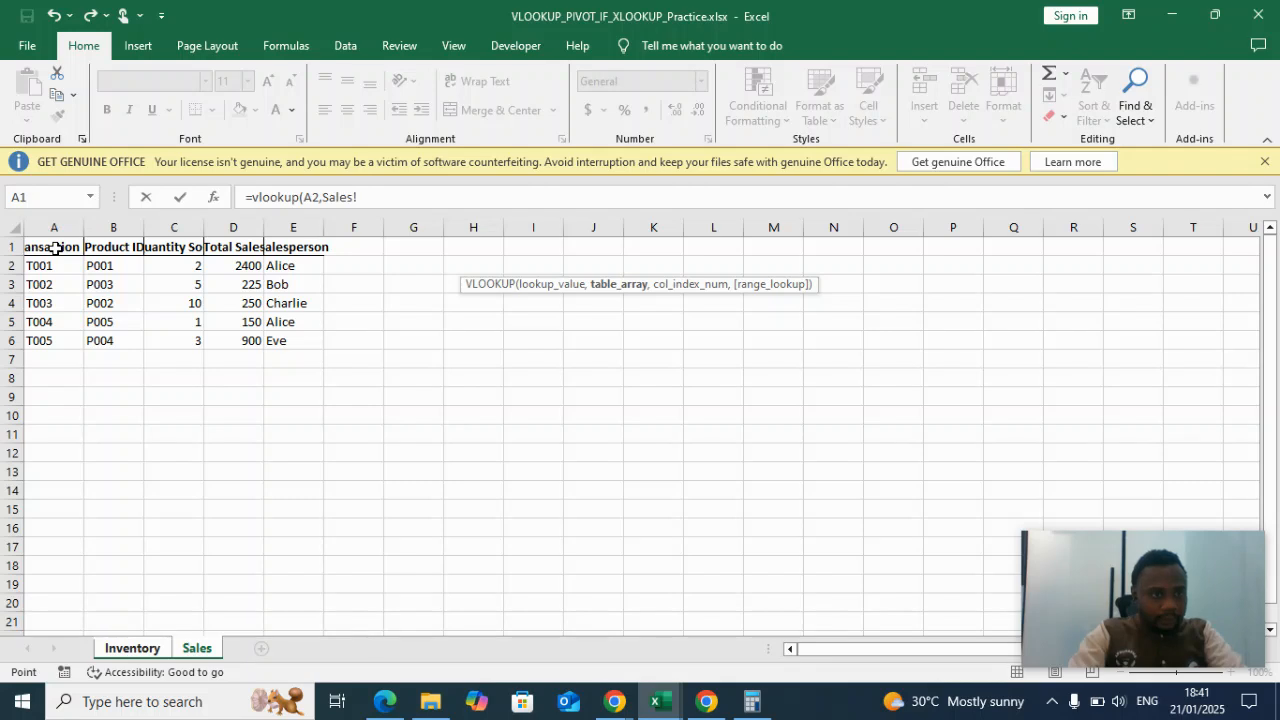
drag(47, 248, 278, 337)
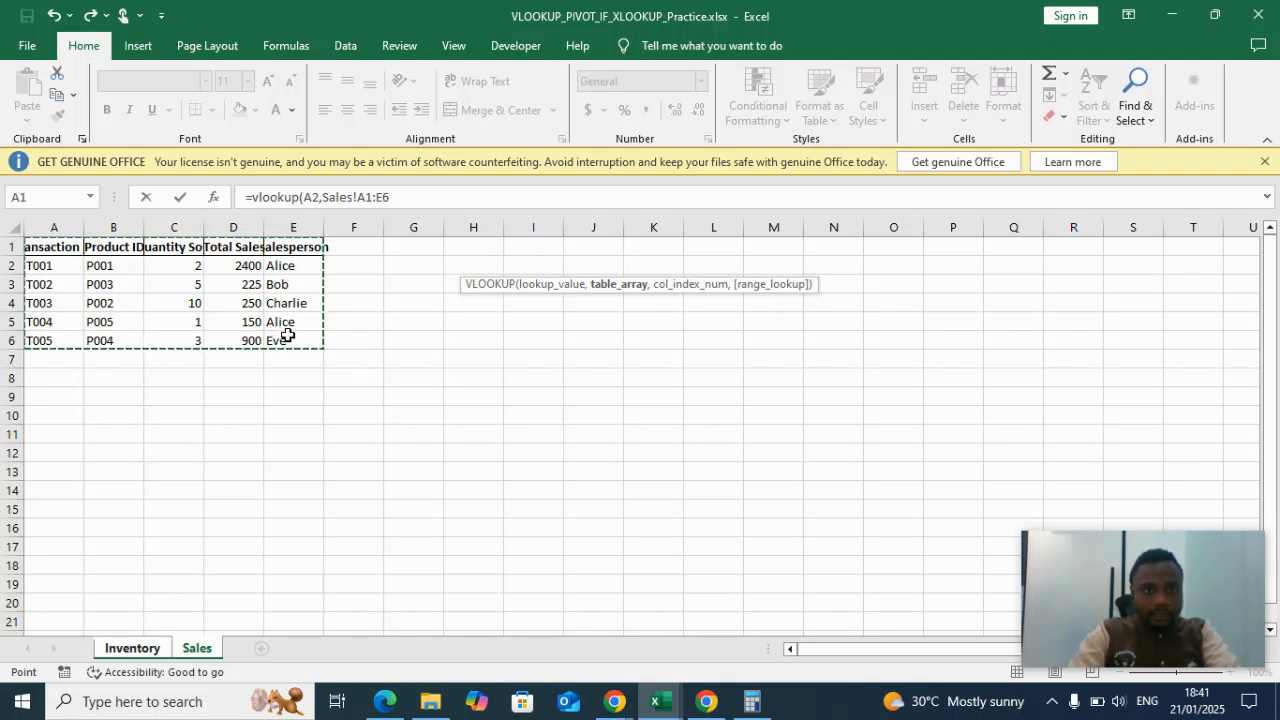
click(403, 199)
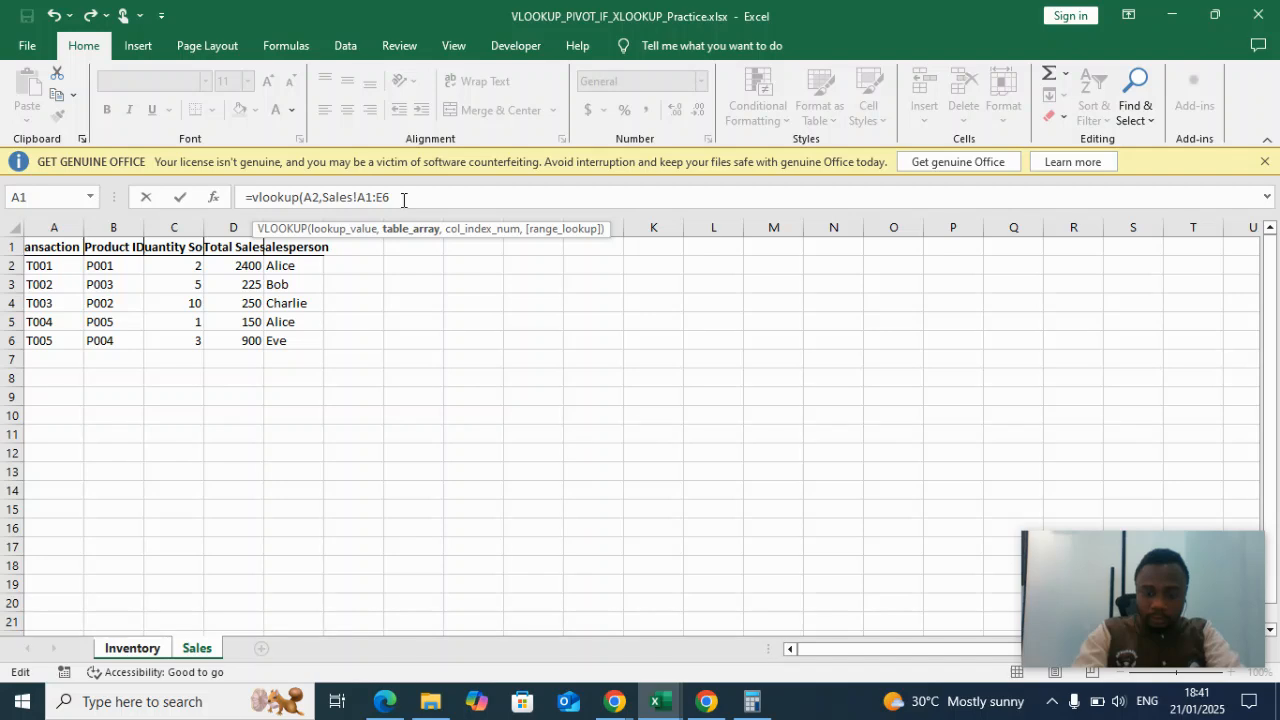
text(,)
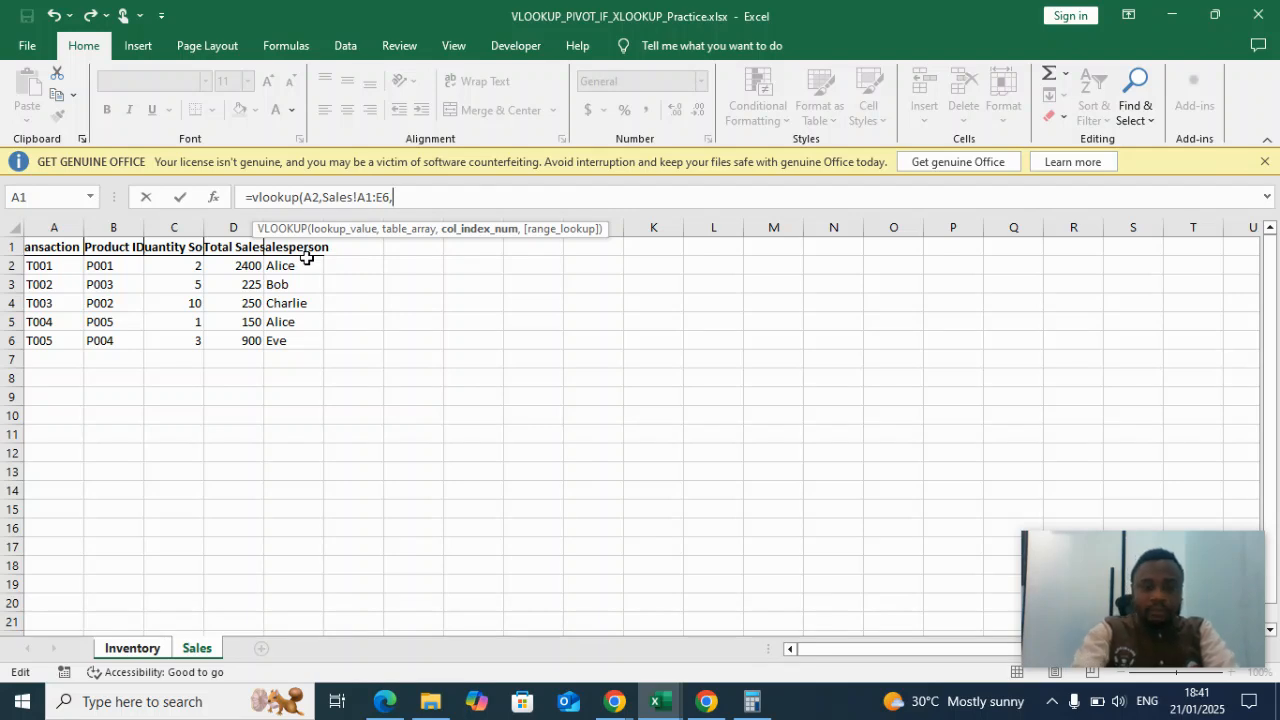
text(5)
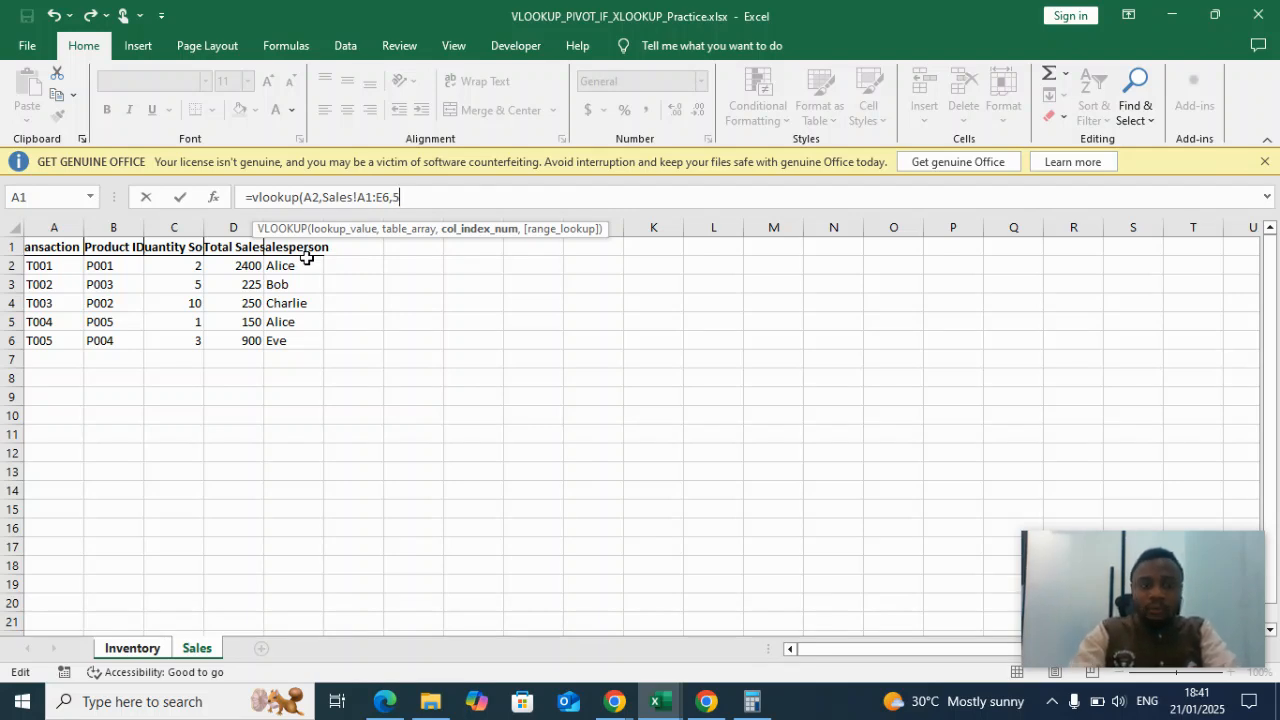
text(,)
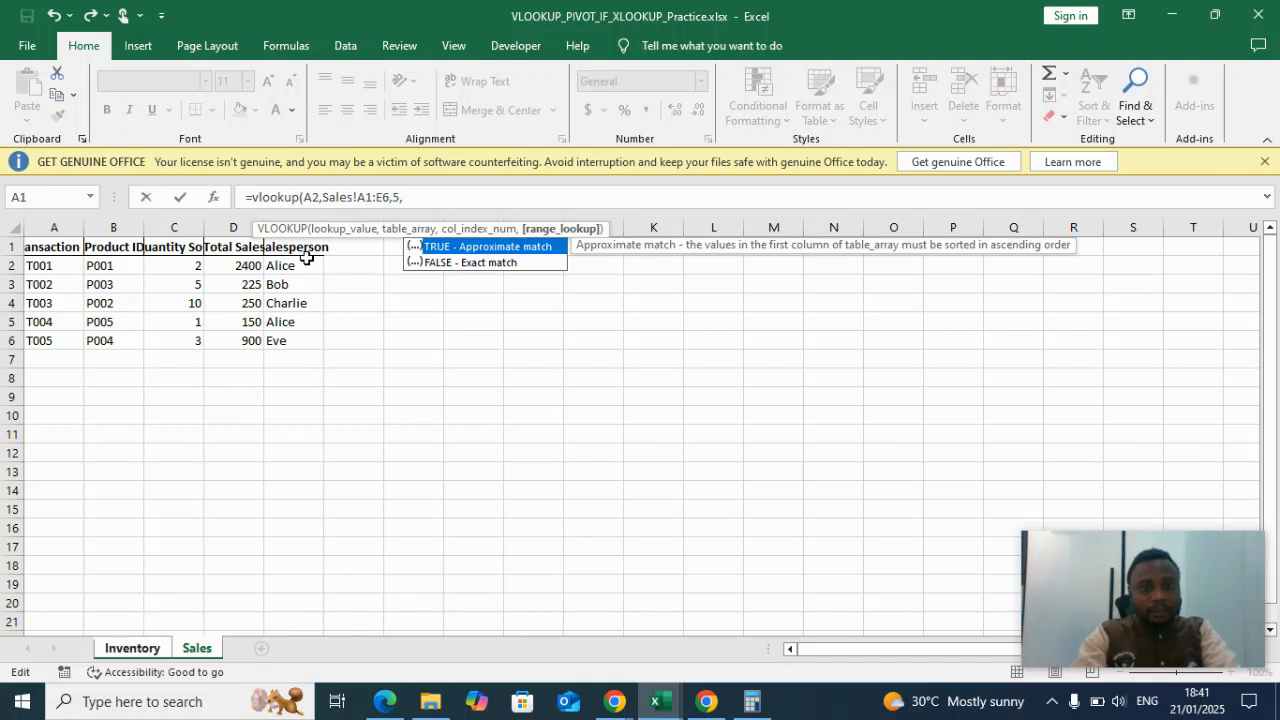
click(452, 265)
double_click(452, 265)
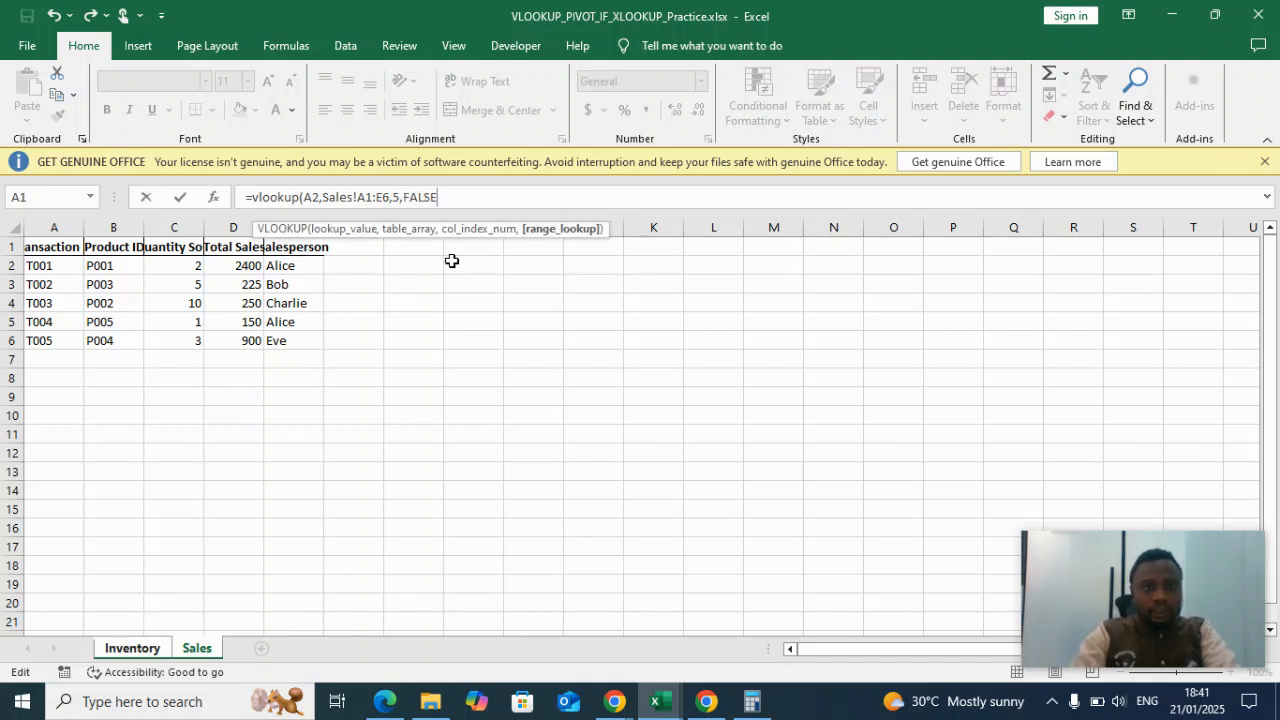
text())
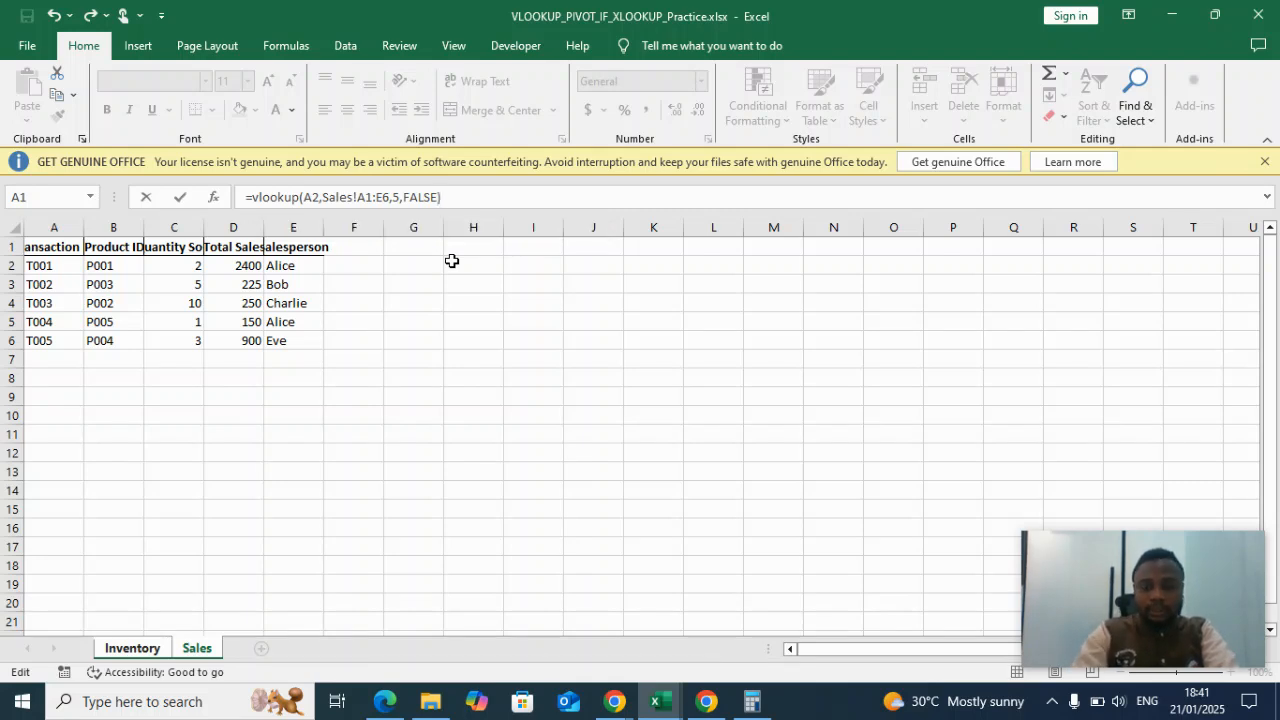
key(Return)
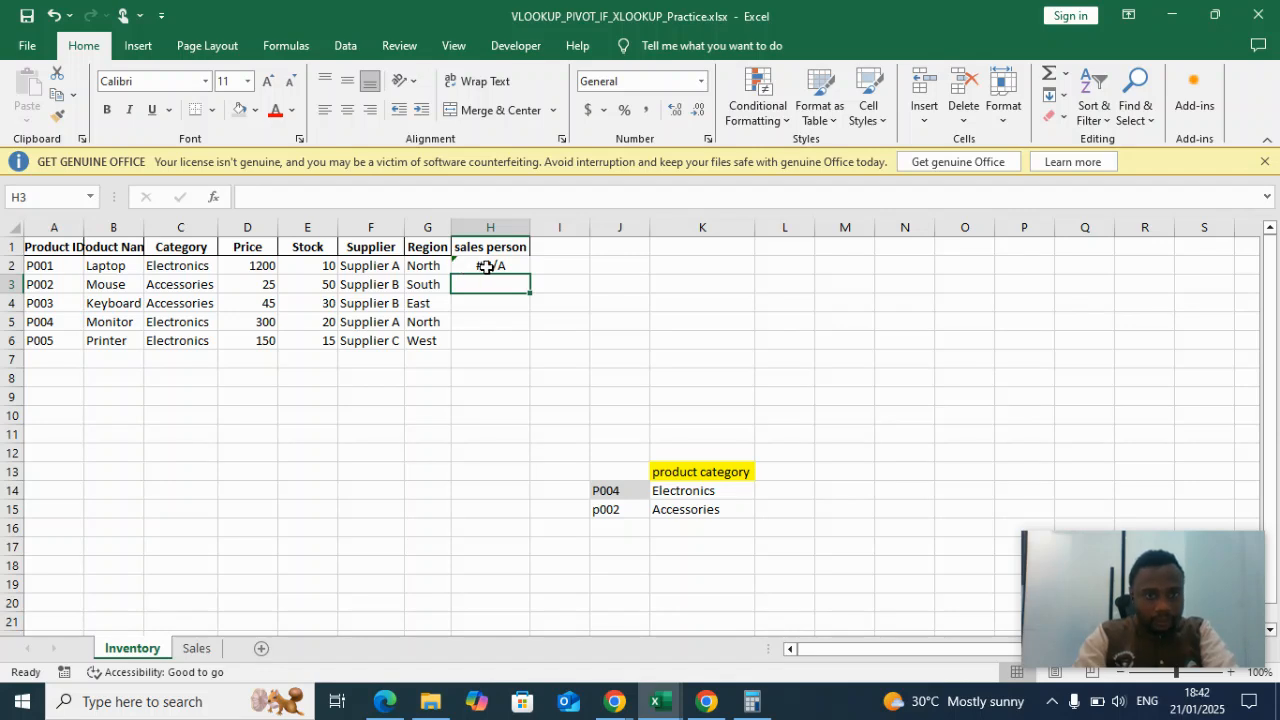
Check the VLOOKUP formula in H2 against the column layout of the Sales sheet.
click(486, 266)
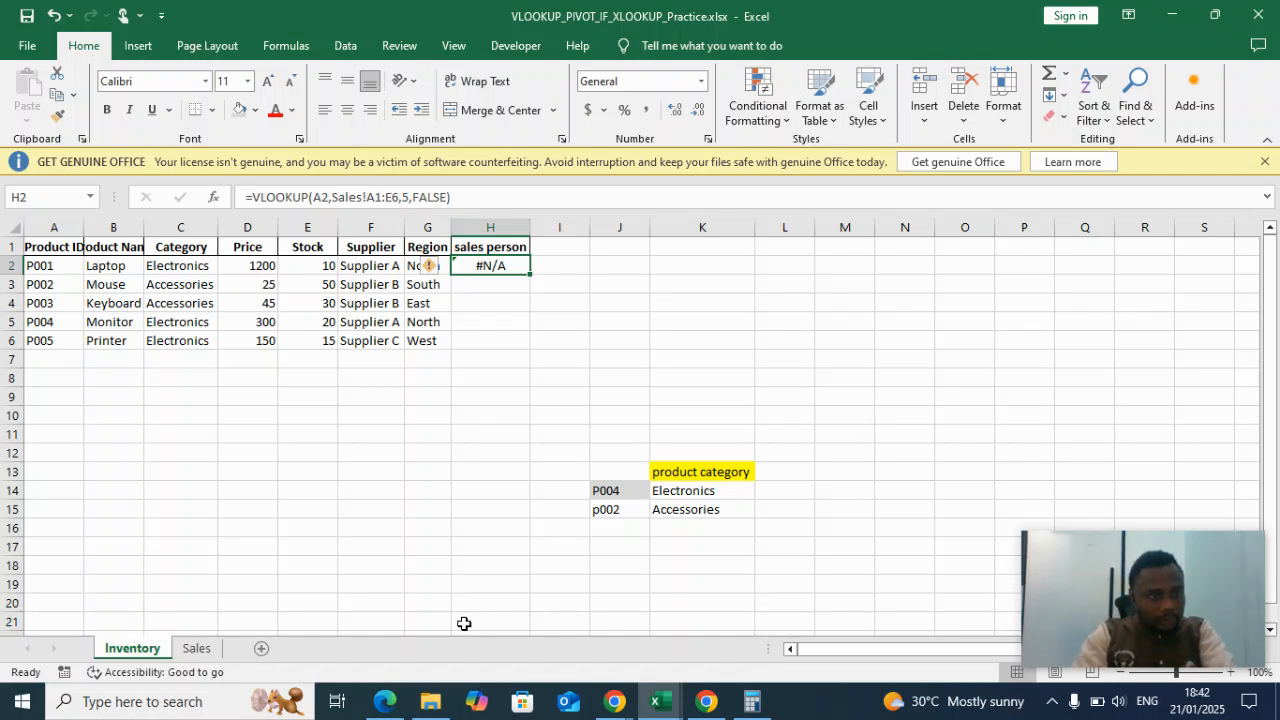
click(199, 648)
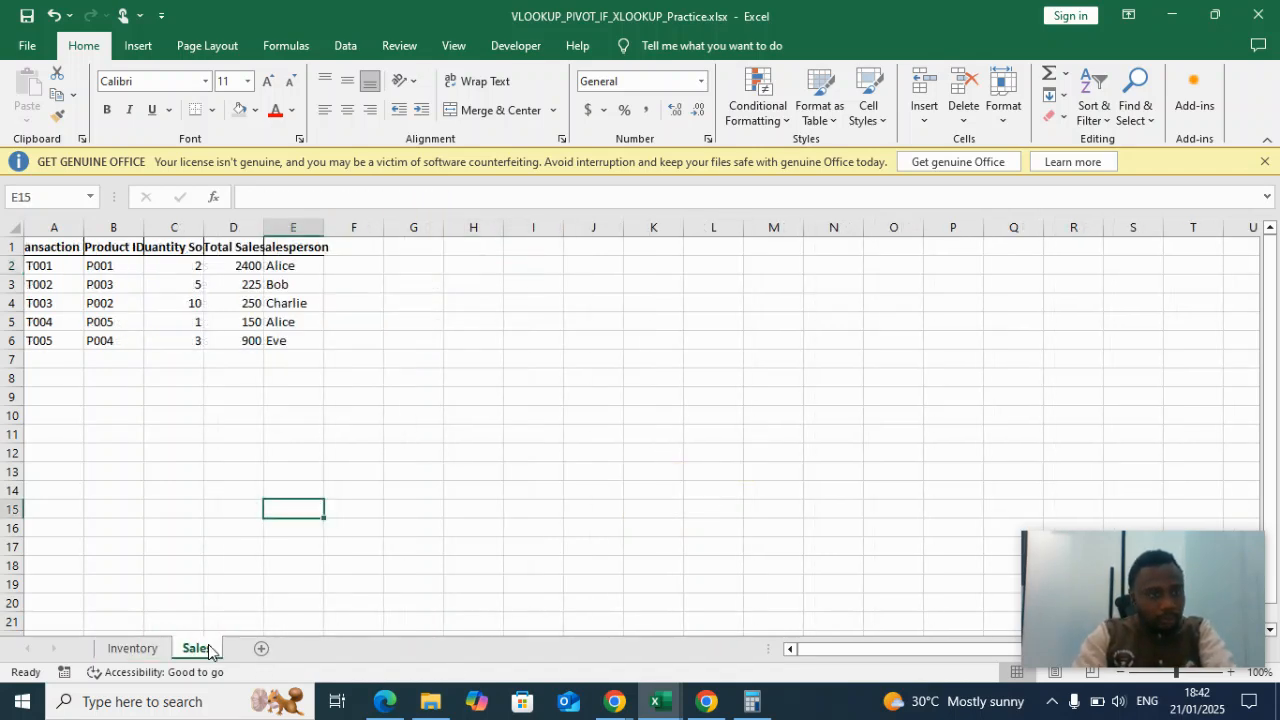
click(146, 650)
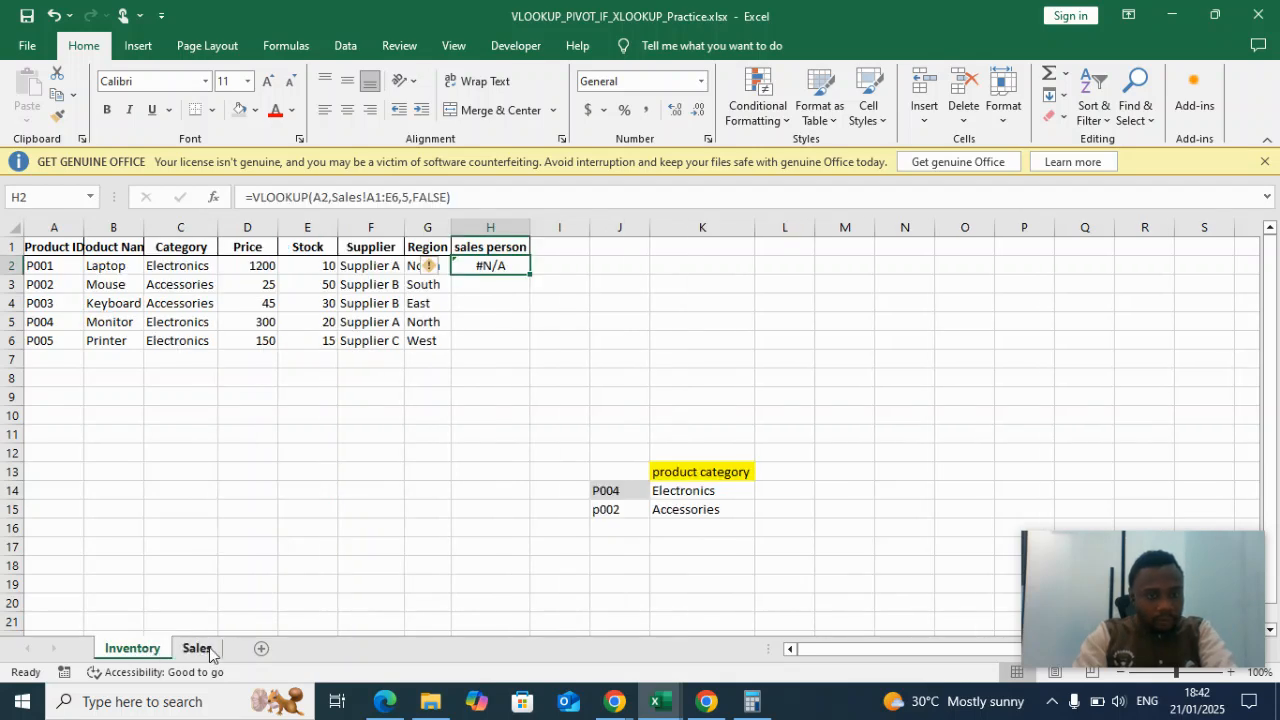
click(207, 651)
click(140, 654)
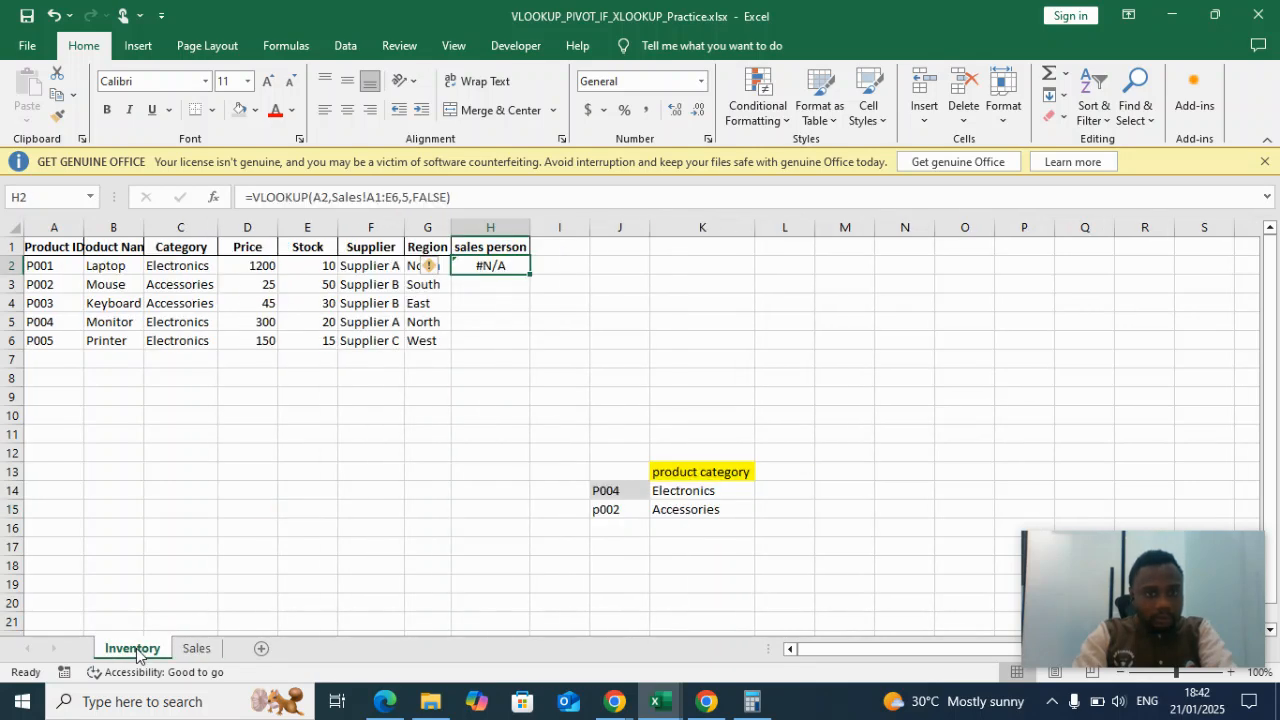
double_click(502, 264)
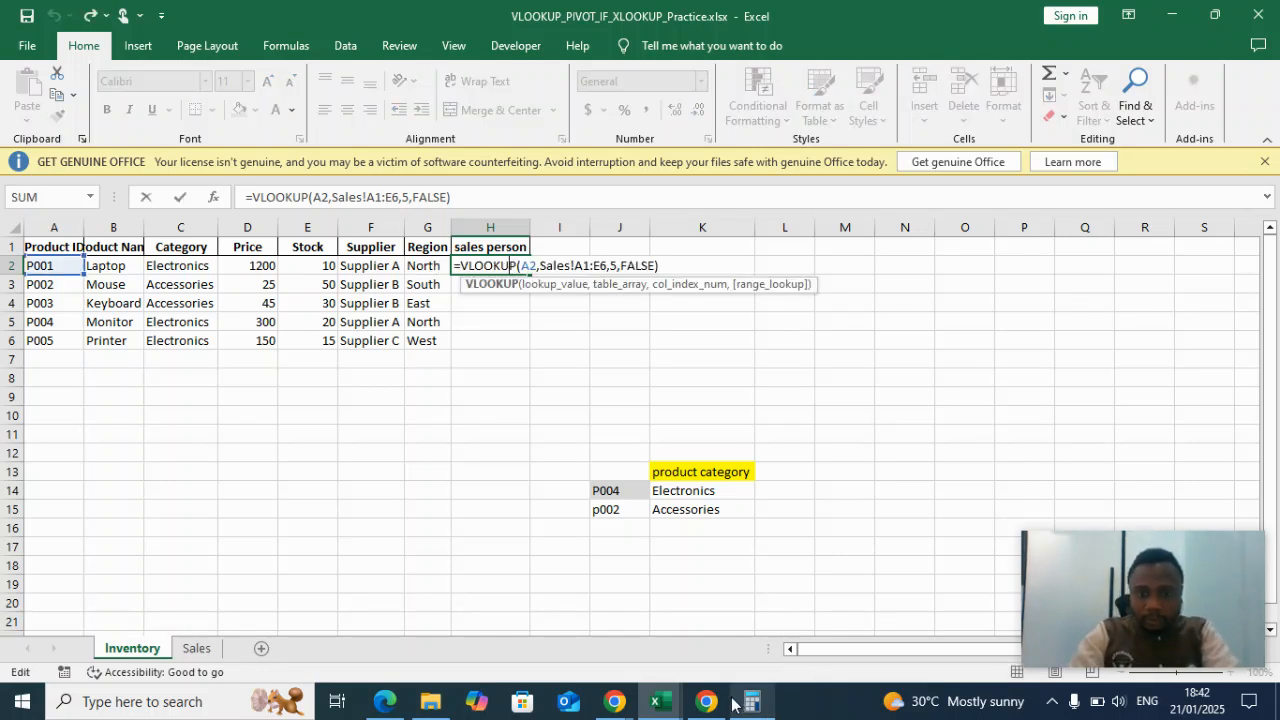
mouse_move(708, 703)
click(712, 640)
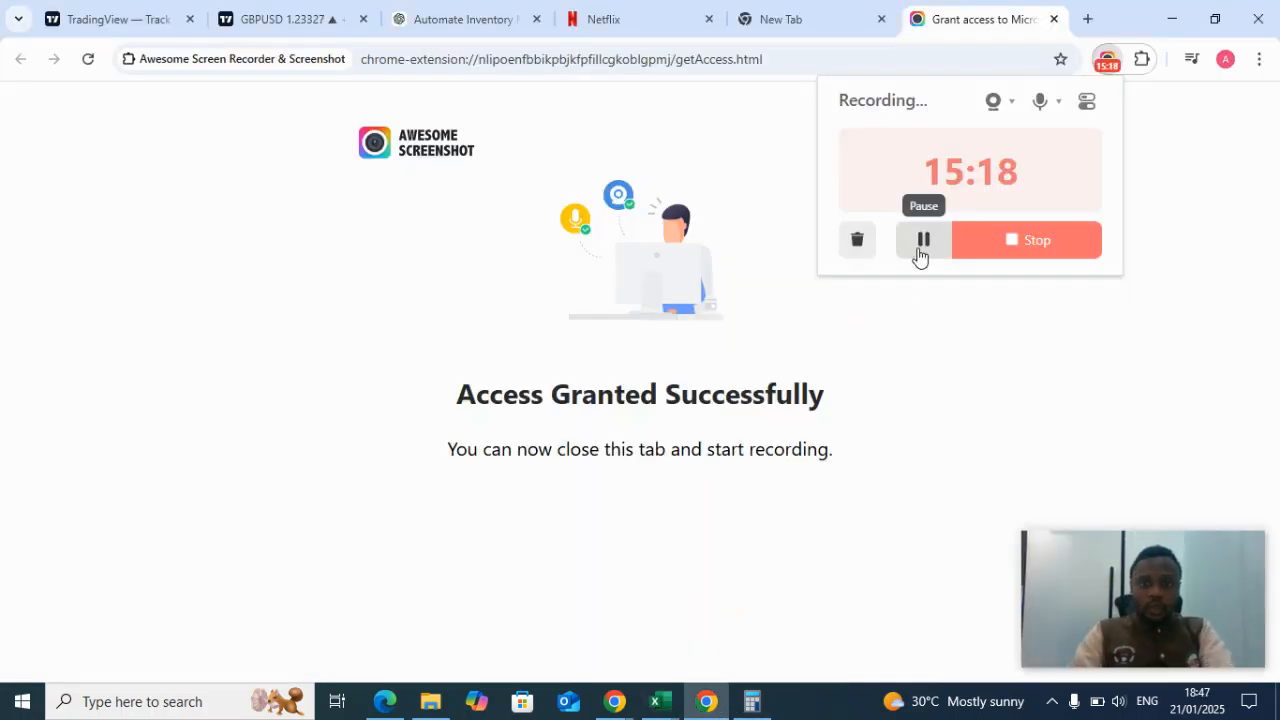
mouse_move(660, 703)
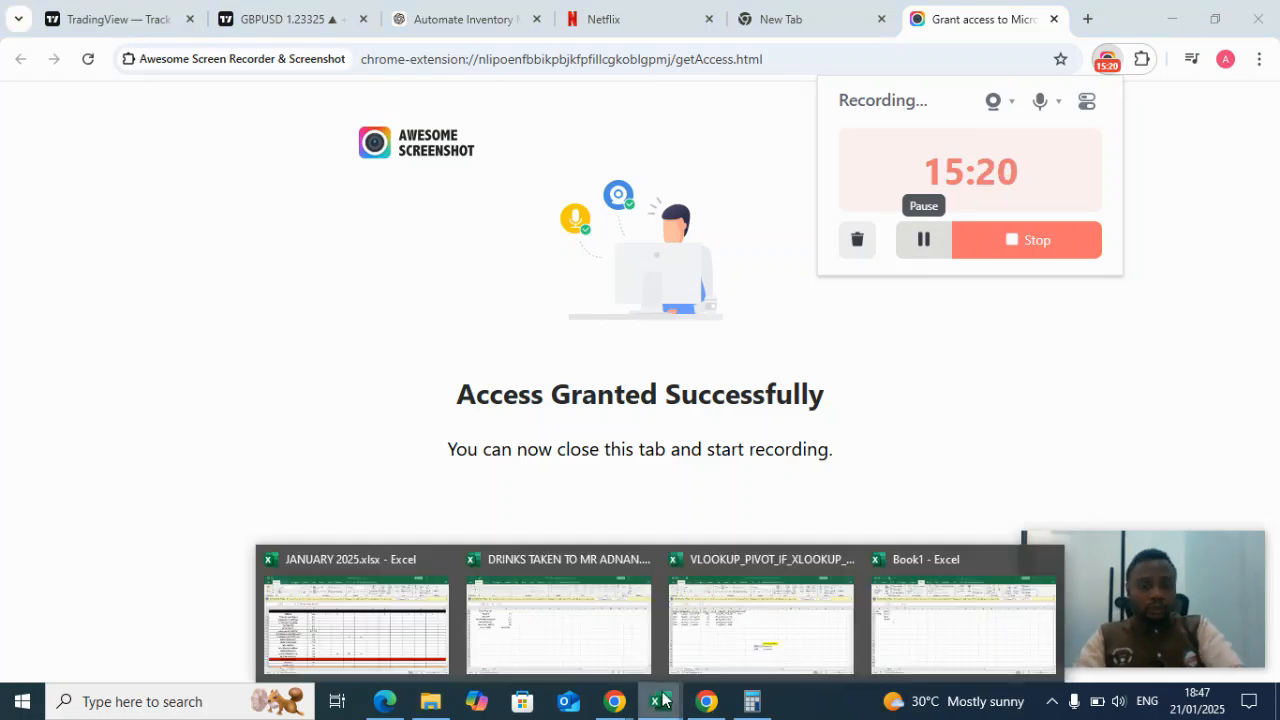
click(537, 616)
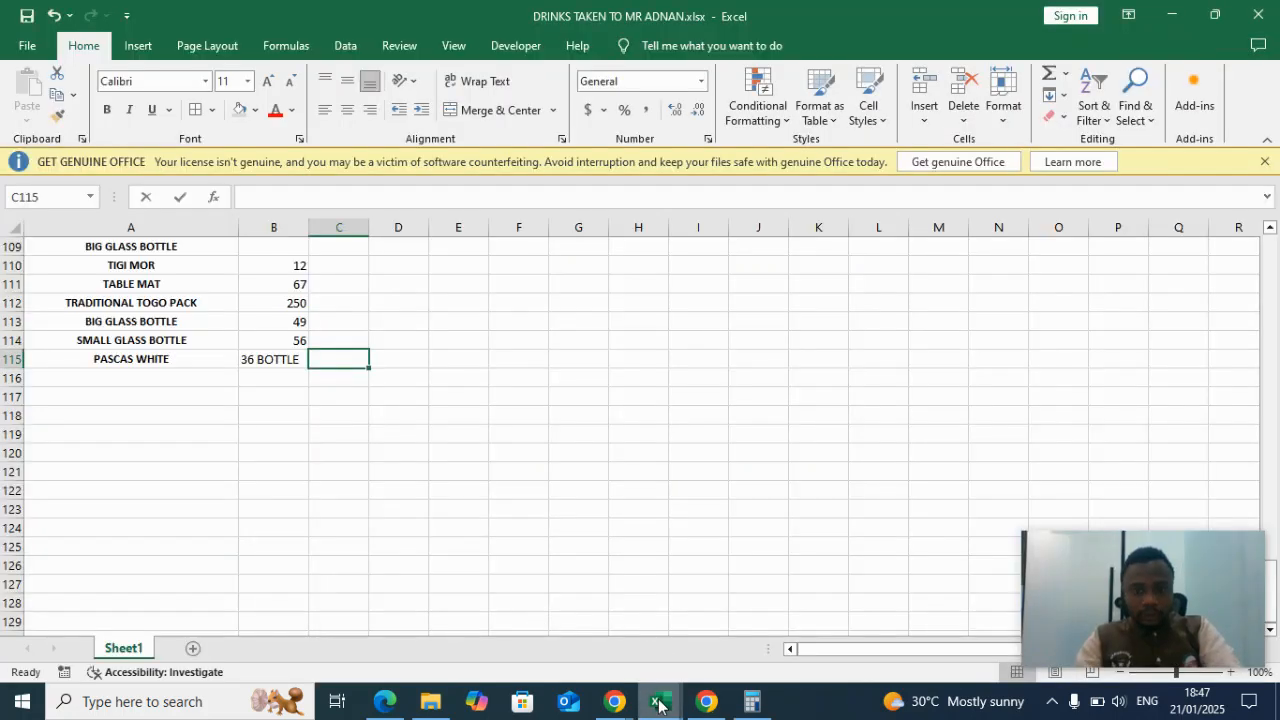
mouse_move(652, 708)
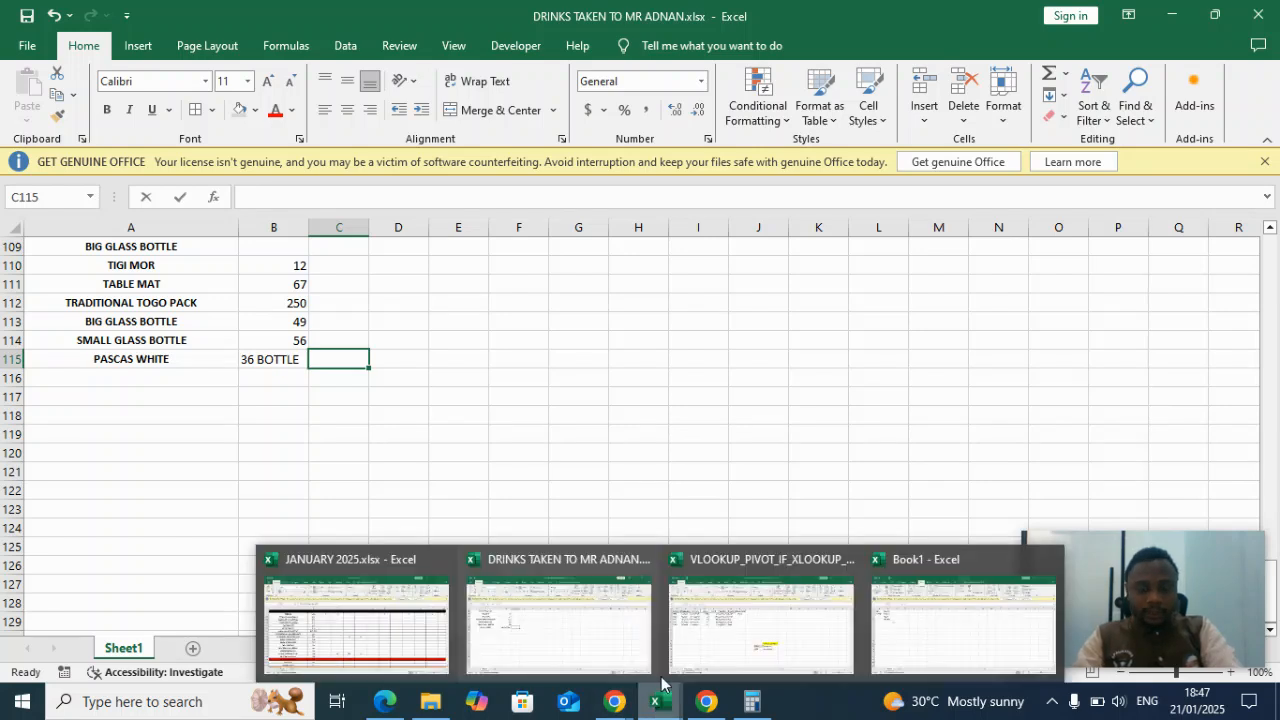
click(733, 616)
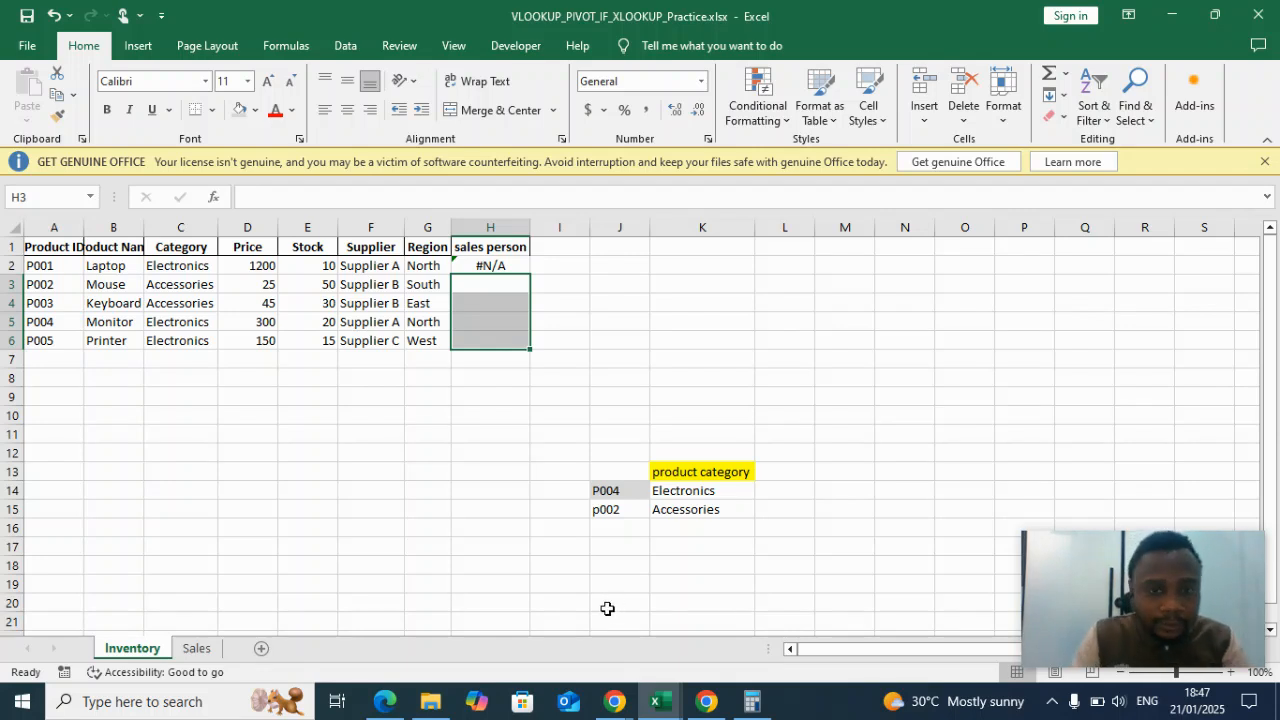
Compare the H2 formula with the Sales sheet and delete all its arguments after the lookup value A2.
click(497, 263)
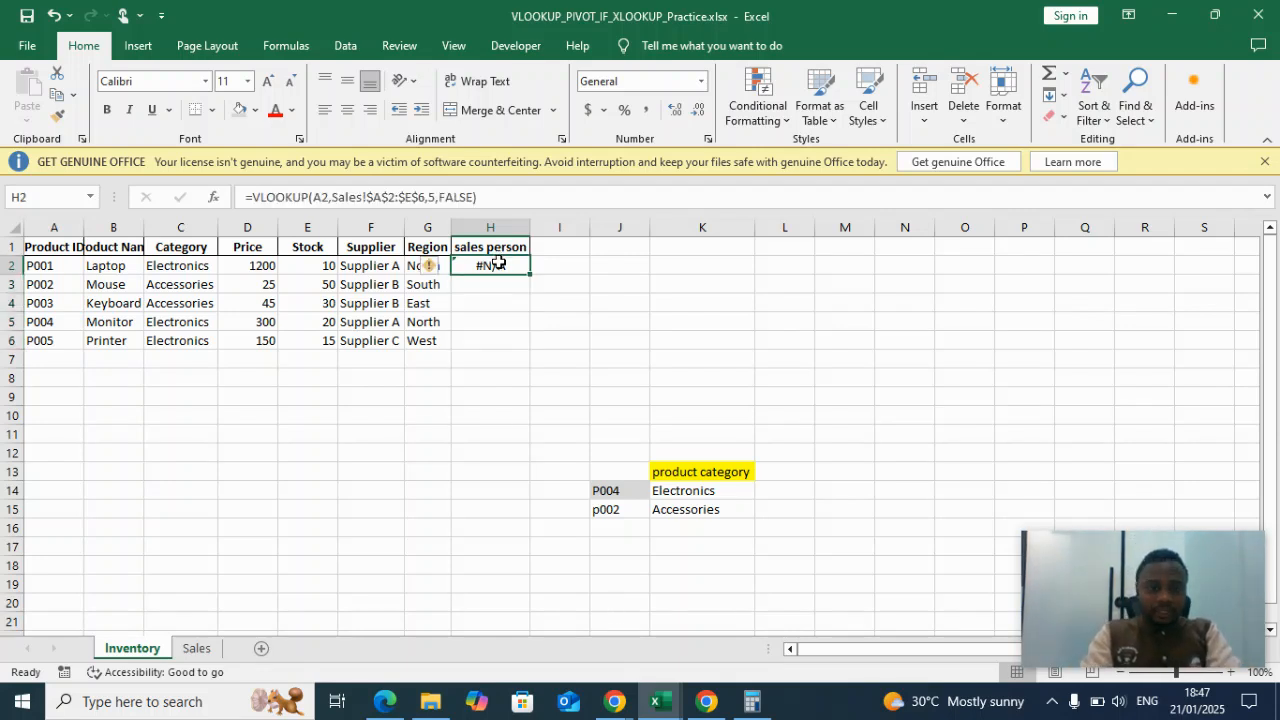
click(199, 650)
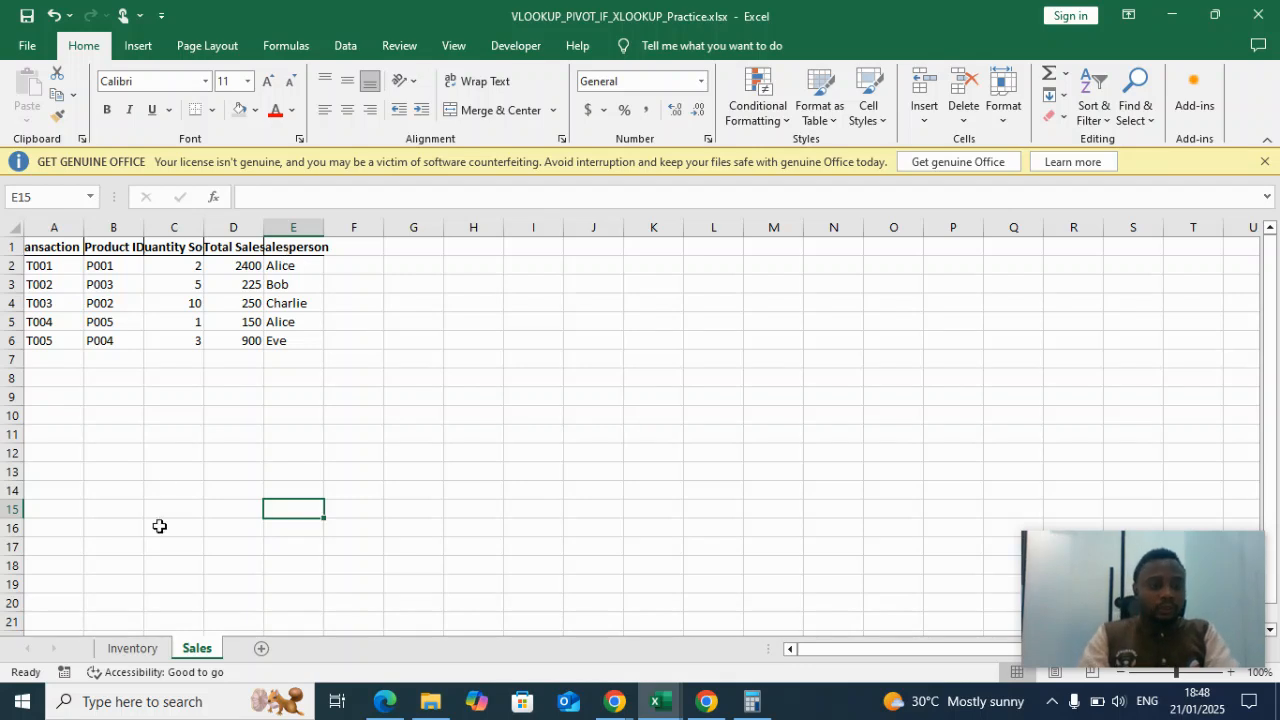
click(140, 650)
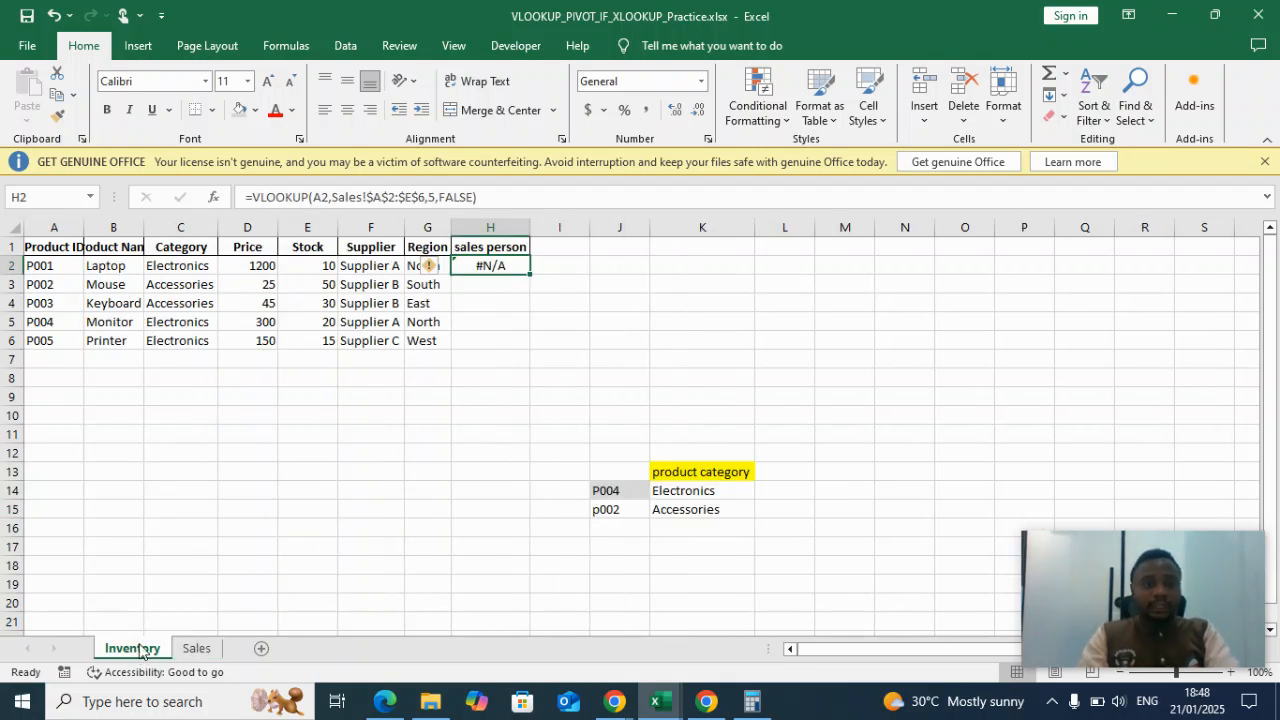
double_click(487, 265)
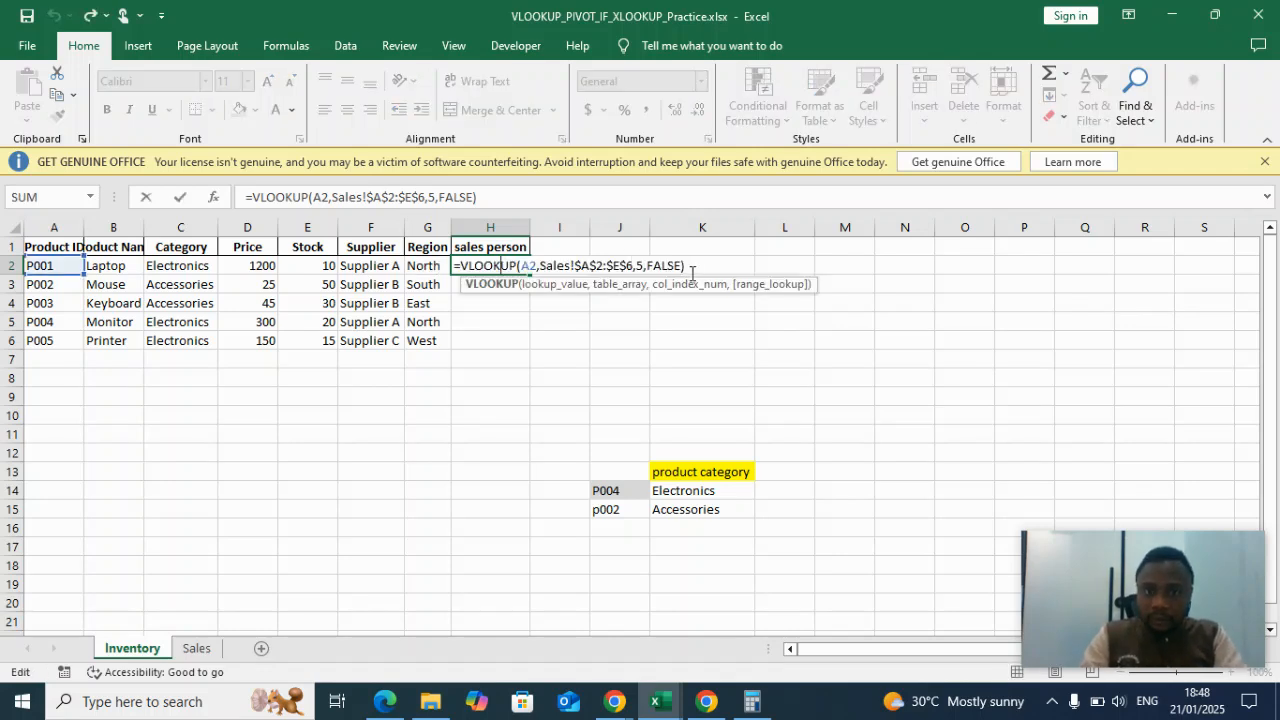
click(694, 266)
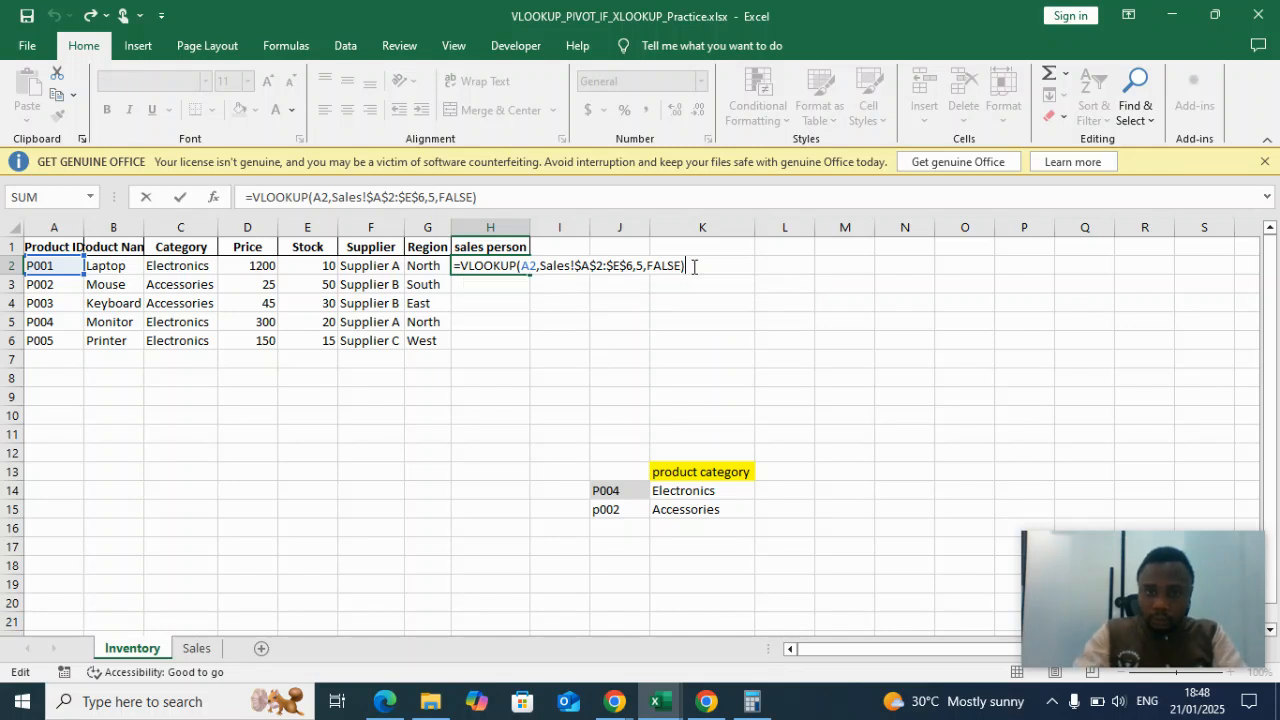
key(BackSpace)
key(BackSpace)
key(BackSpace)
key(BackSpace)
key(BackSpace)
key(BackSpace)
key(BackSpace)
key(BackSpace)
key(BackSpace)
key(BackSpace)
key(BackSpace)
key(BackSpace)
key(BackSpace)
key(BackSpace)
key(BackSpace)
key(BackSpace)
key(BackSpace)
key(BackSpace)
key(BackSpace)
key(BackSpace)
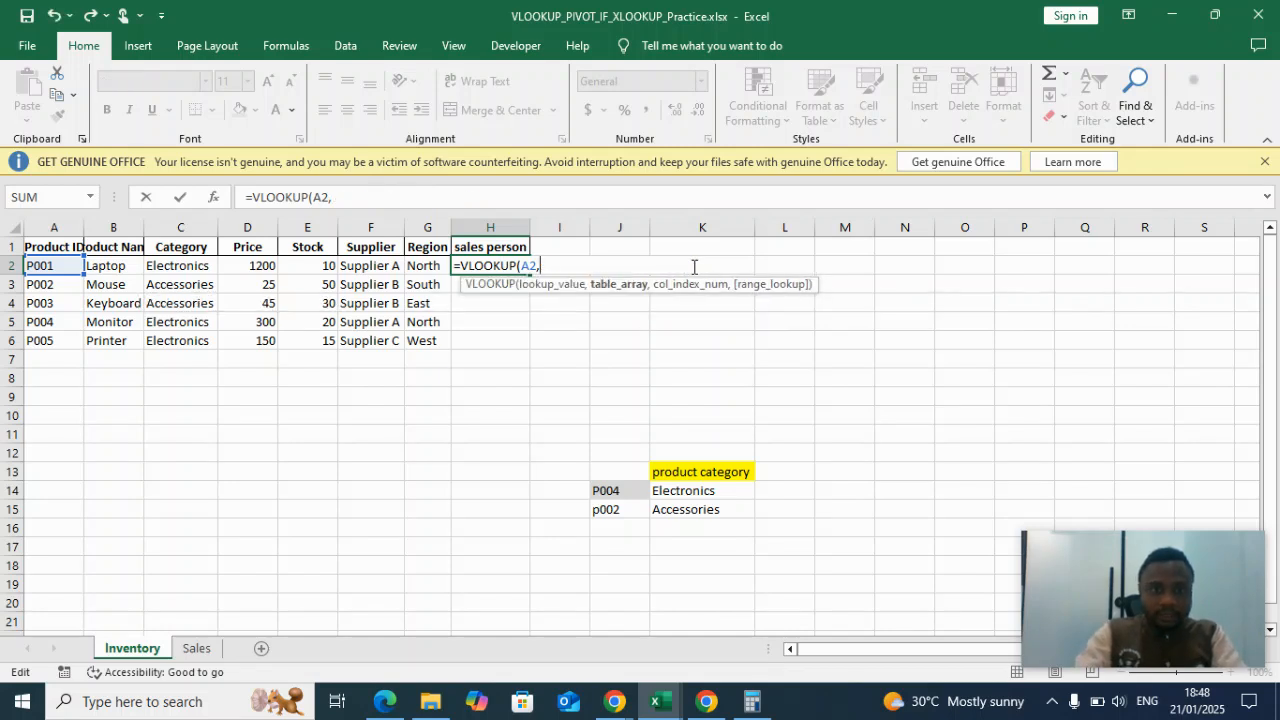
Continue the H2 VLOOKUP formula with table array Sales!B1:E6 and column index 4.
click(213, 648)
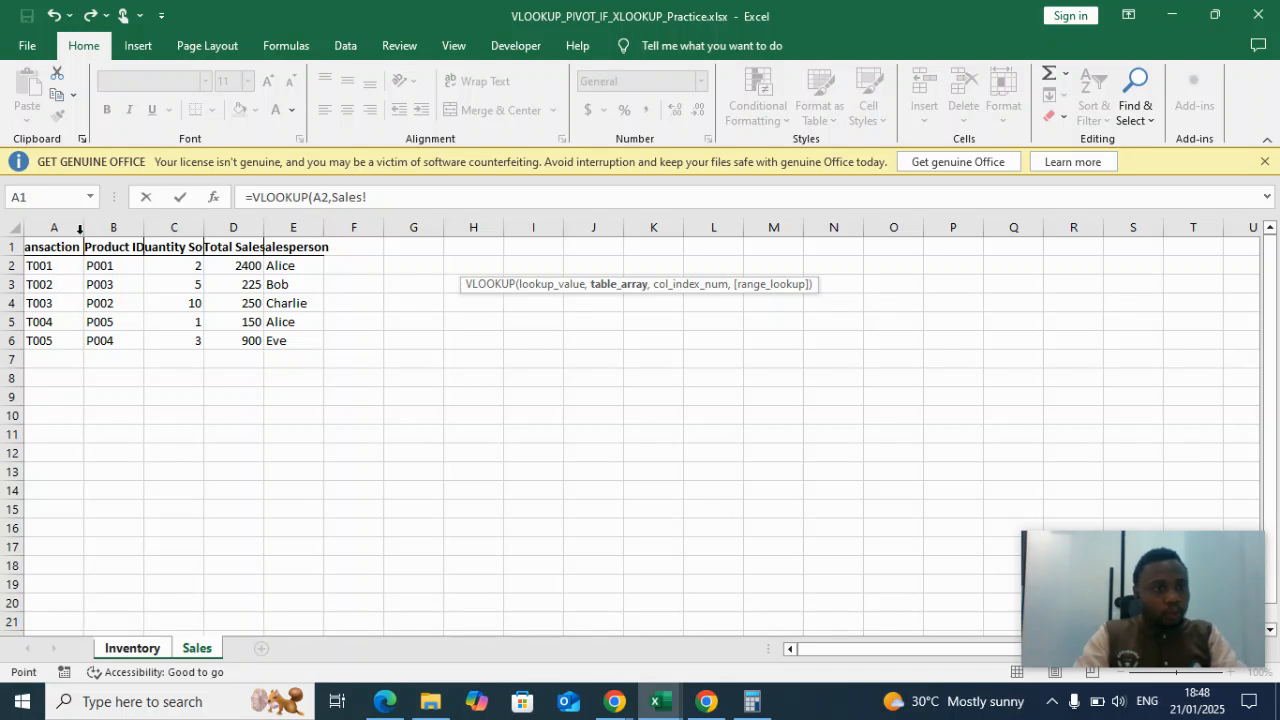
click(103, 245)
drag(103, 245, 285, 341)
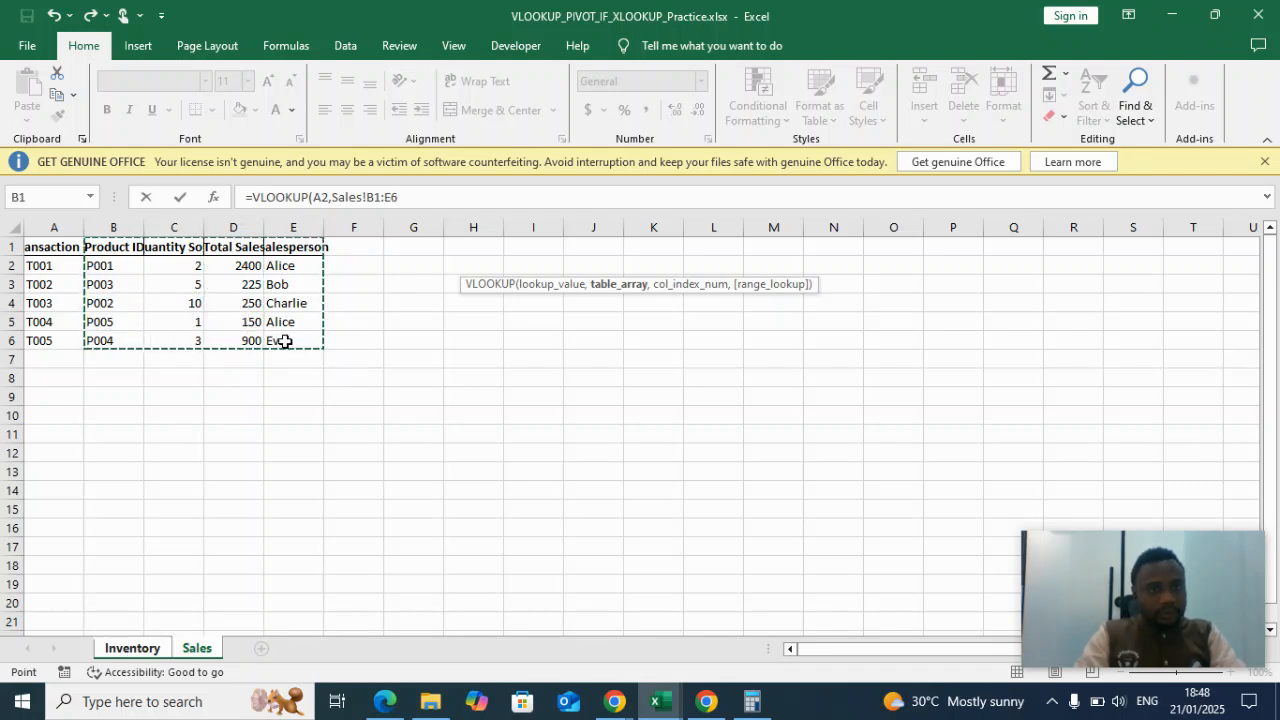
click(424, 200)
text(,4)
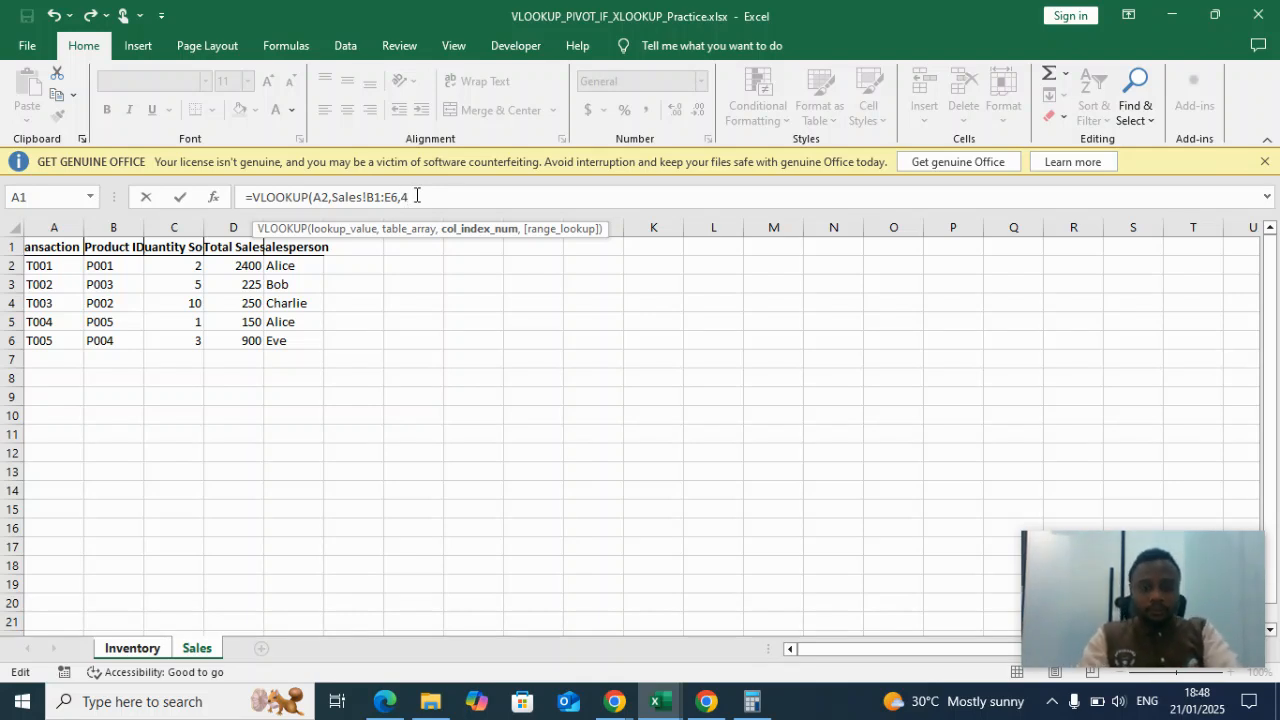
text(,)
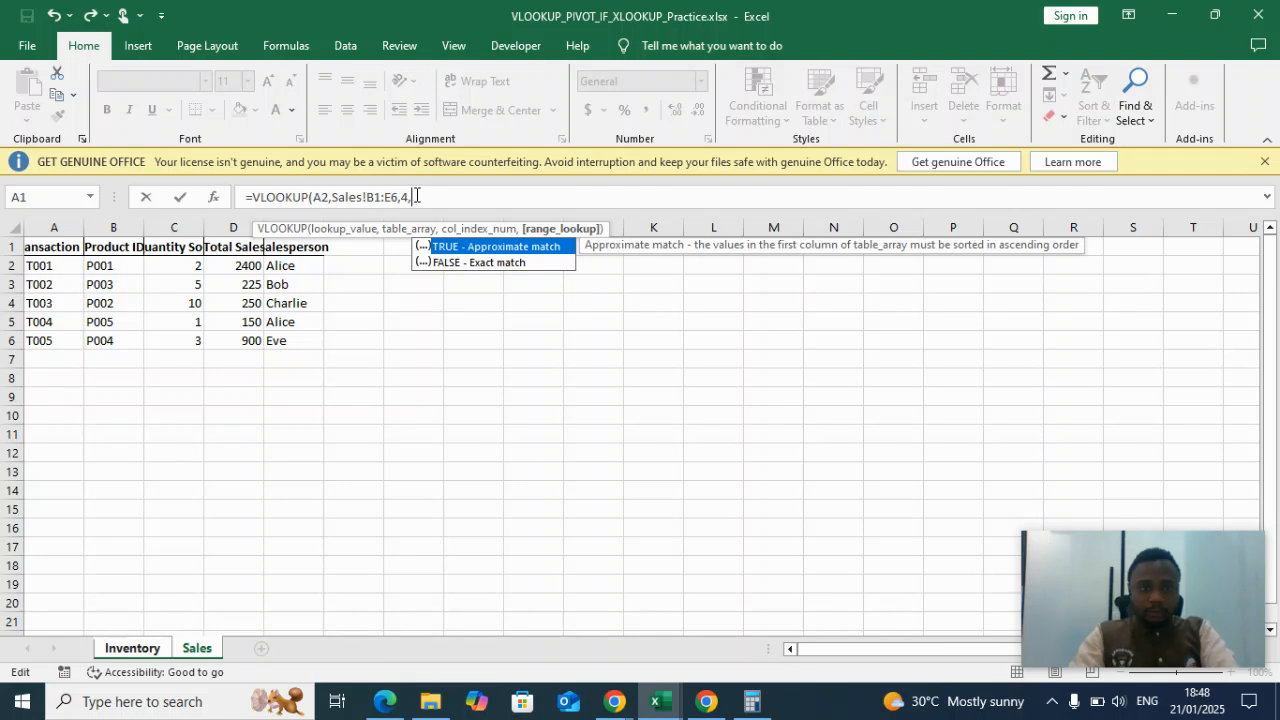
click(507, 271)
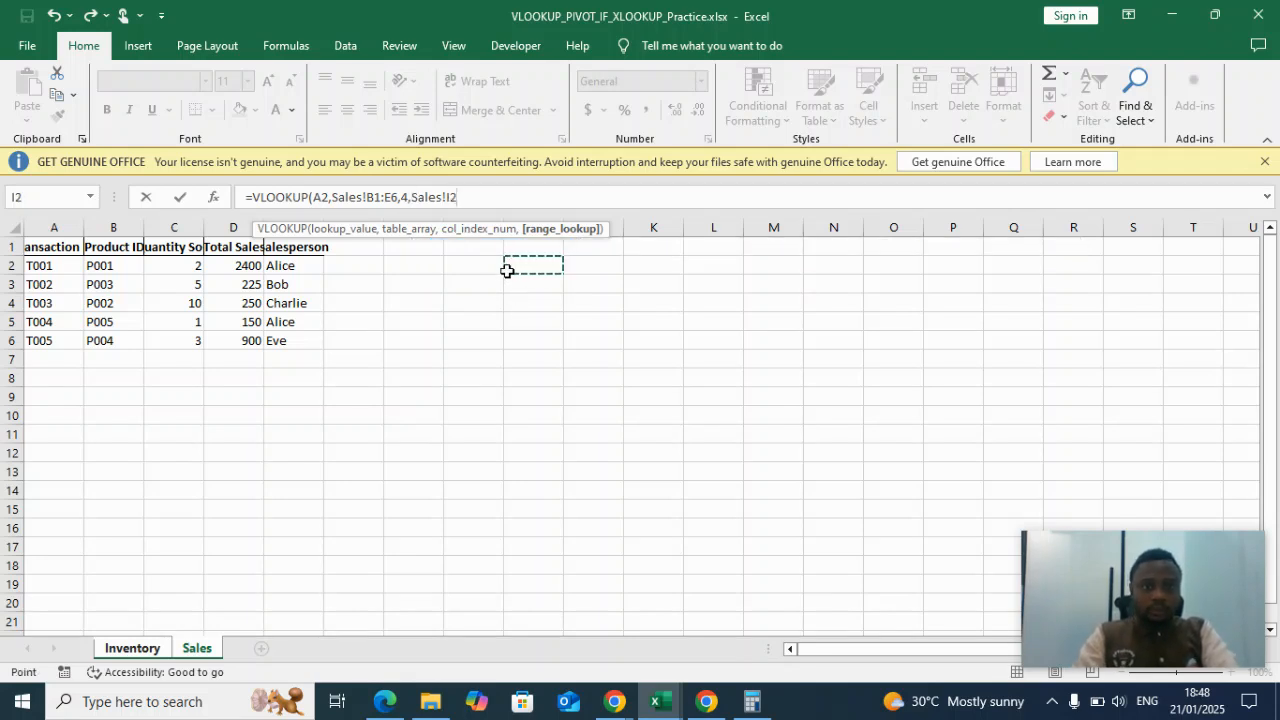
click(475, 196)
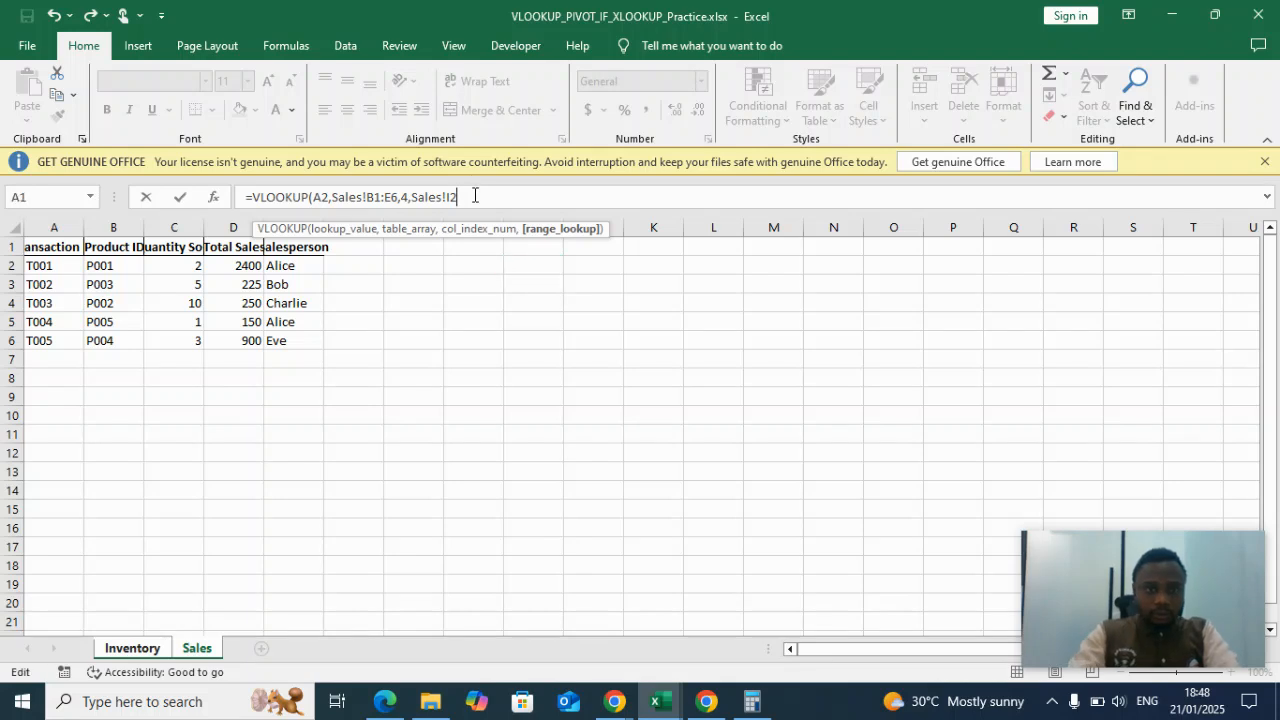
key(BackSpace)
key(BackSpace)
key(BackSpace)
key(BackSpace)
key(BackSpace)
key(BackSpace)
key(BackSpace)
key(BackSpace)
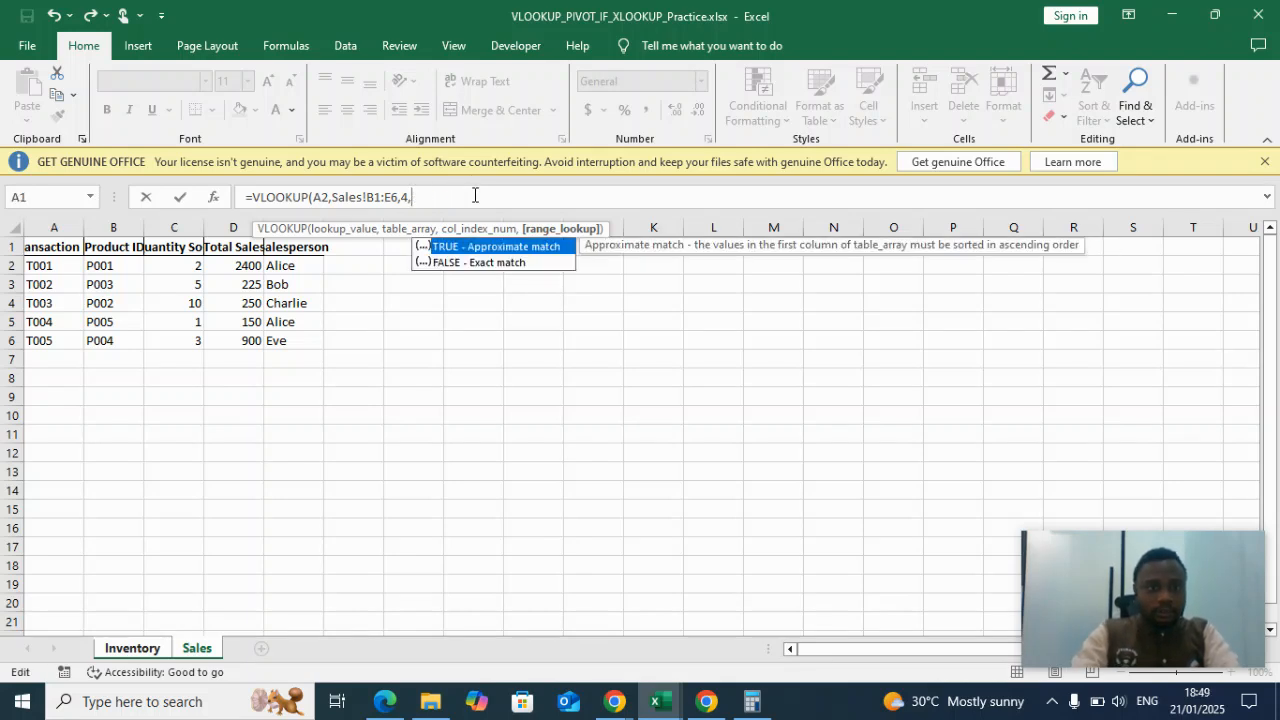
Finish the H2 formula with FALSE for an exact match and fill it down to H6.
click(471, 264)
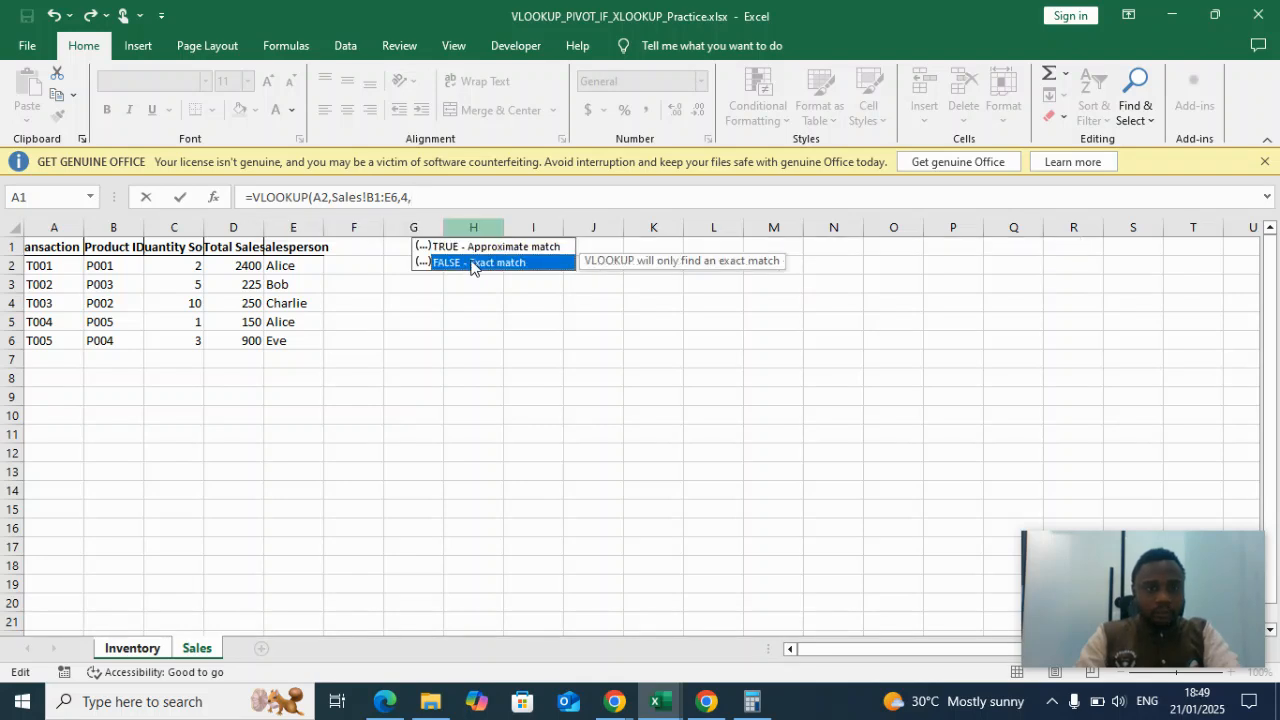
double_click(472, 263)
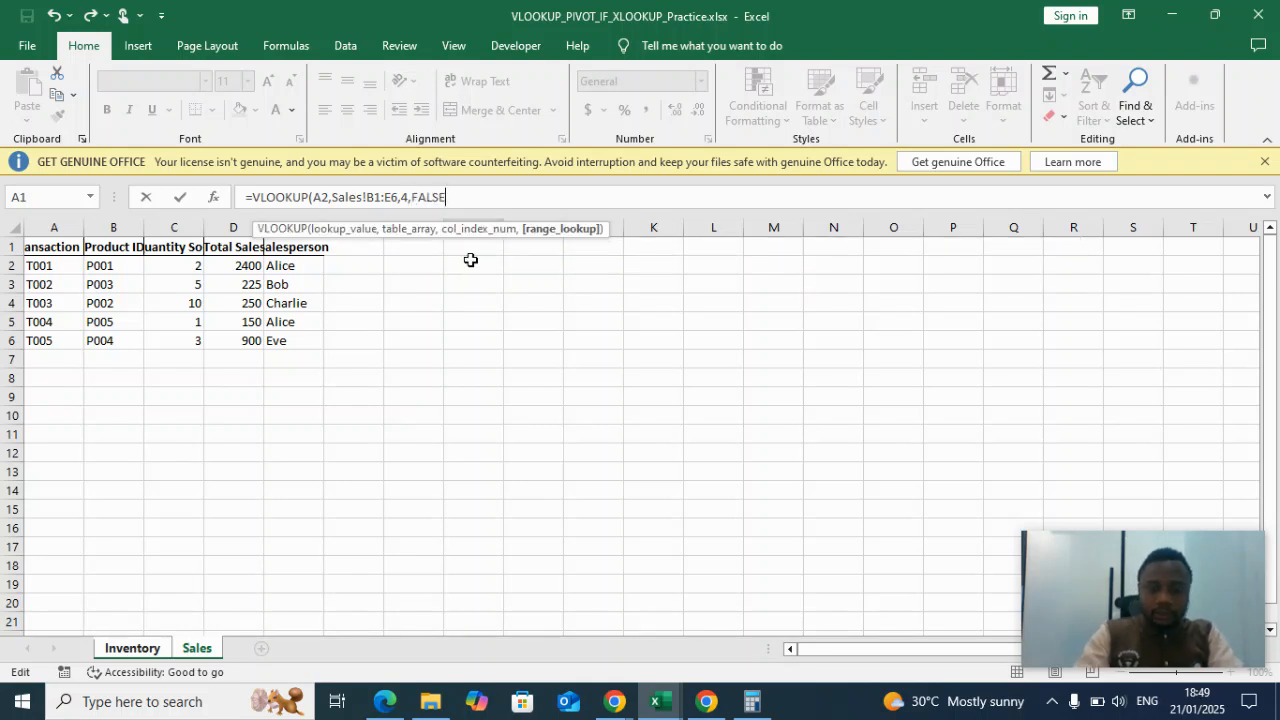
text())
key(Return)
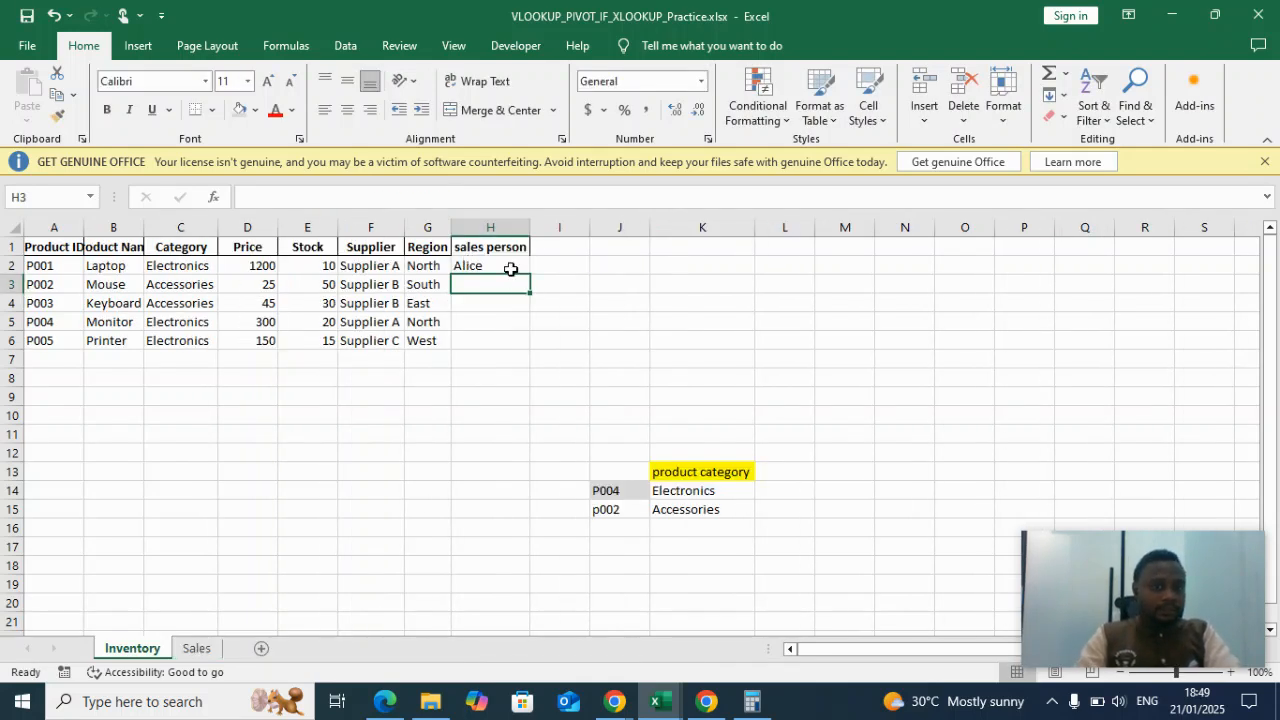
click(510, 268)
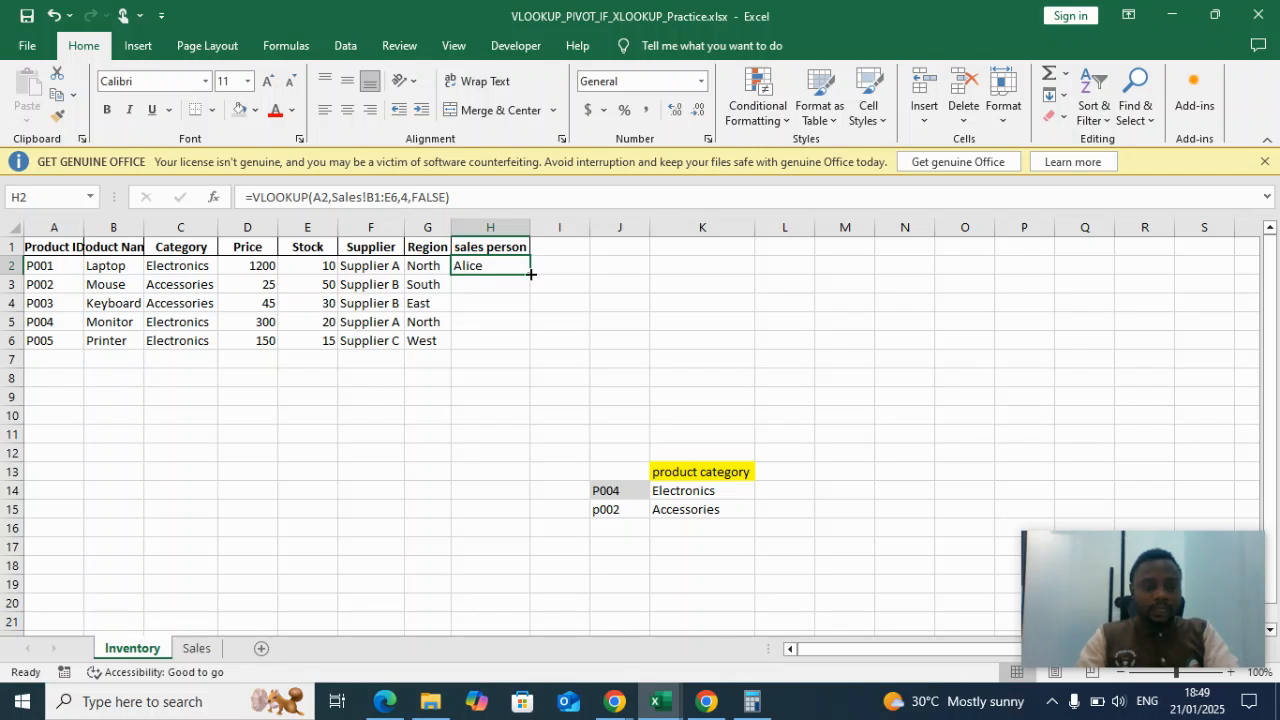
double_click(531, 273)
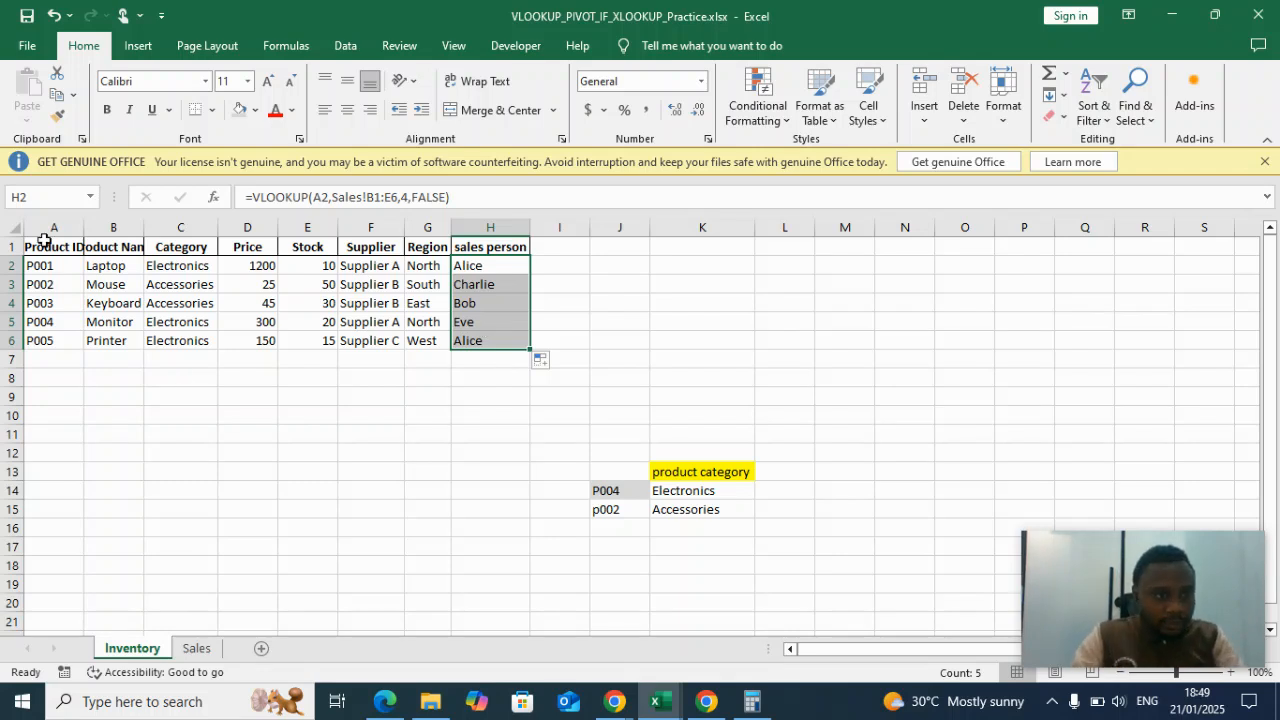
Copy the Inventory table A1:H6 and paste it transposed at A1 of a new sheet.
drag(43, 246, 509, 342)
key(ctrl+c)
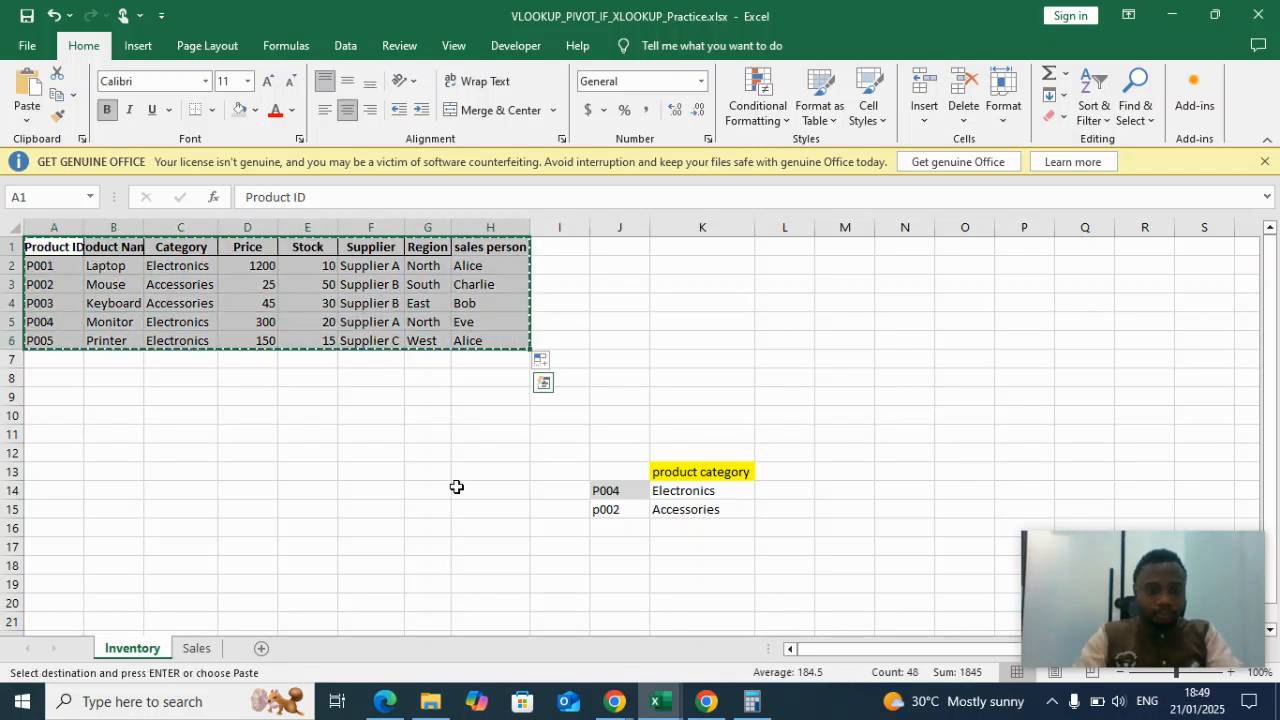
click(261, 649)
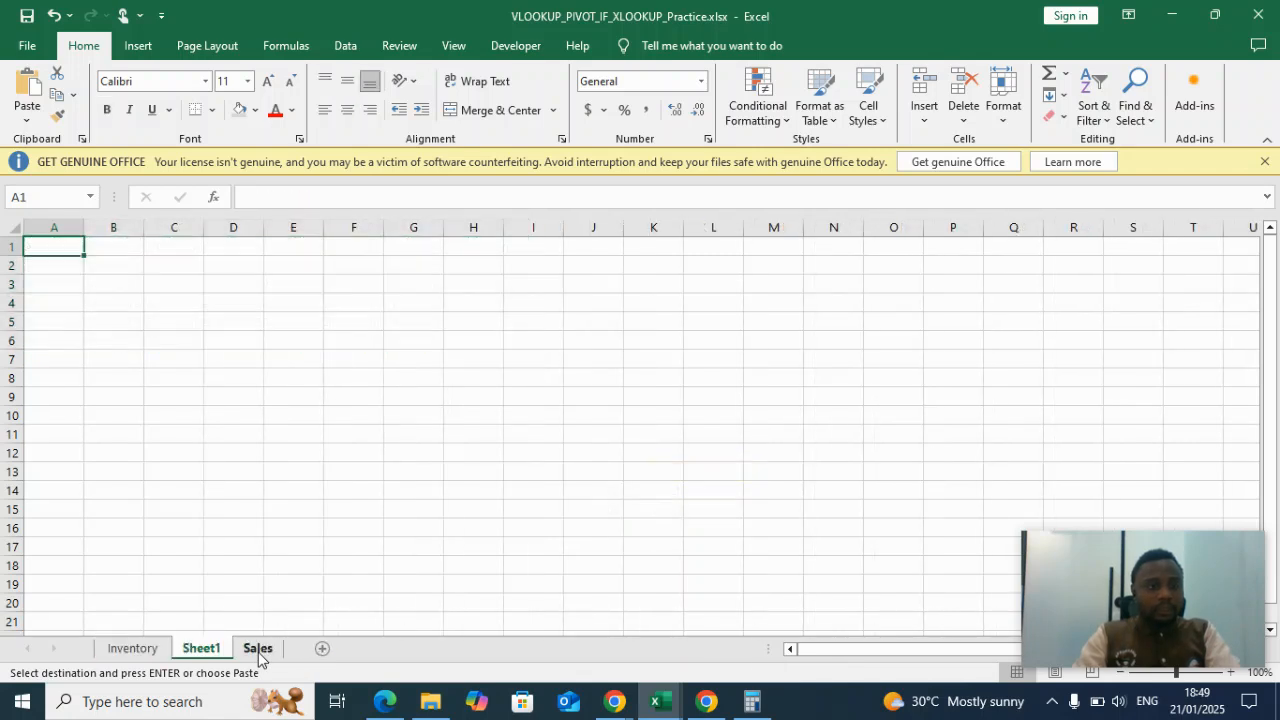
right_click(50, 250)
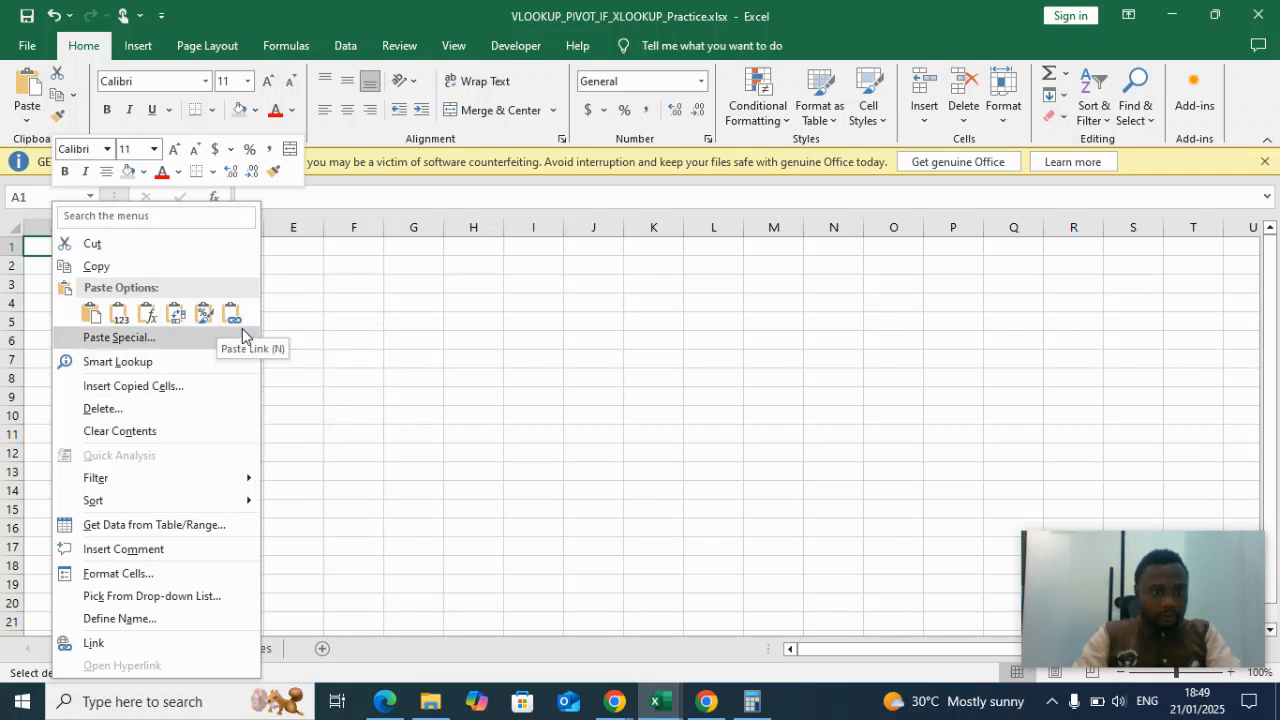
click(160, 341)
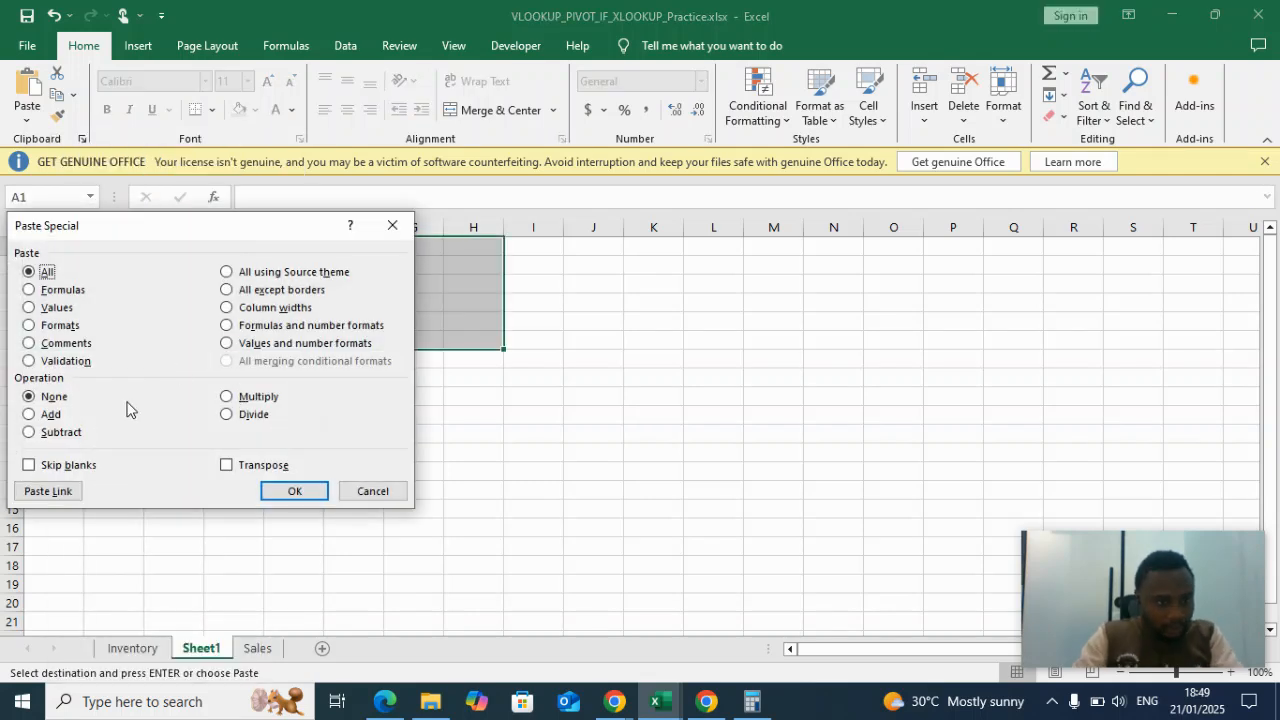
click(226, 466)
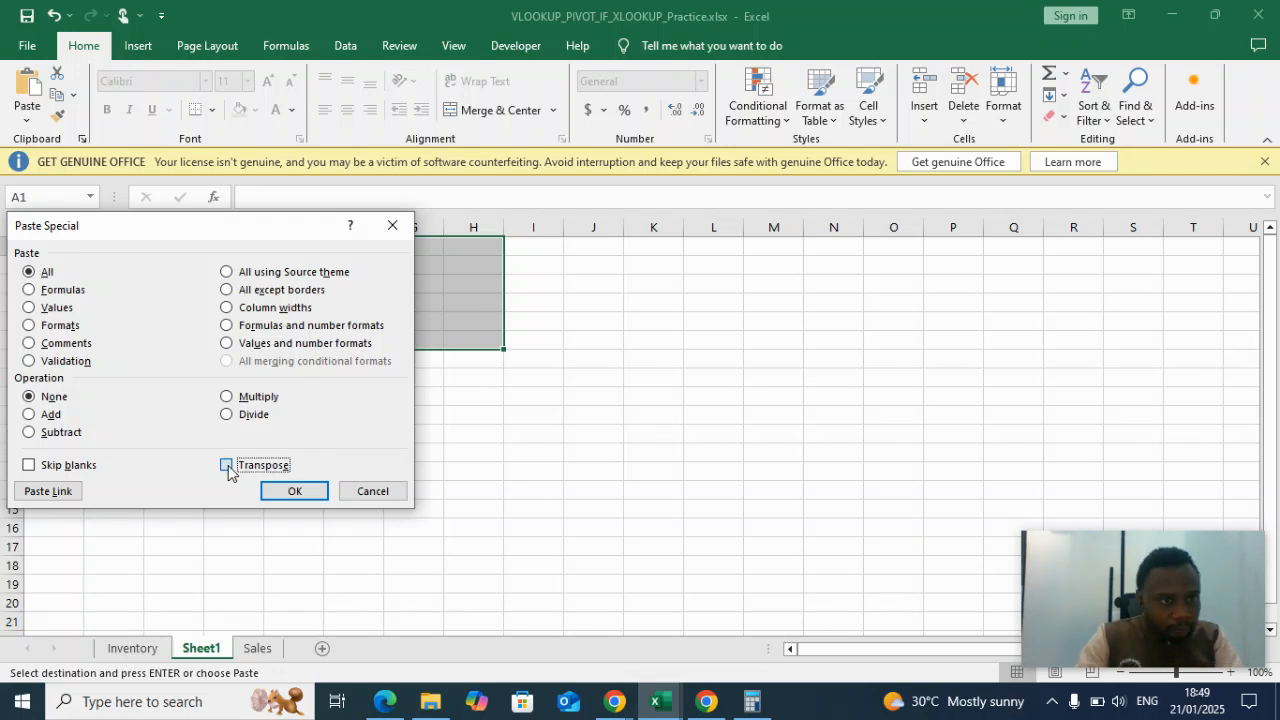
click(294, 492)
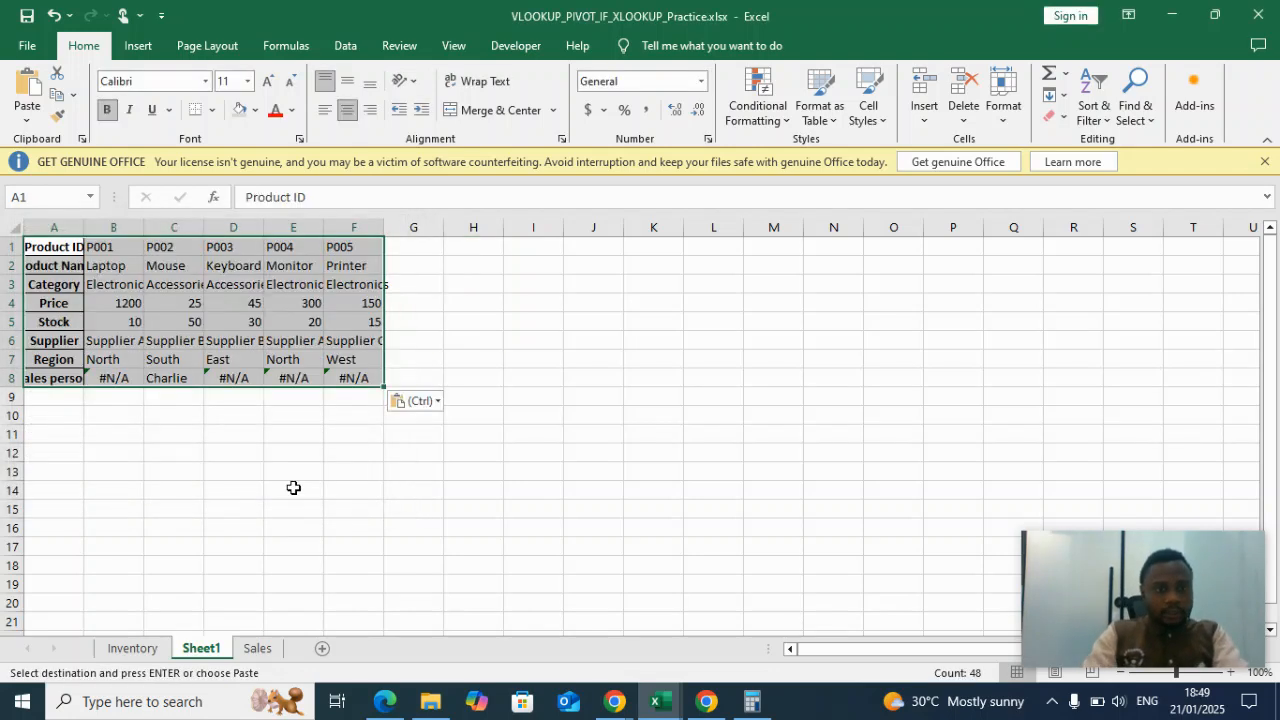
Autofit column B and remove the sales person row 8 from the transposed table.
double_click(144, 227)
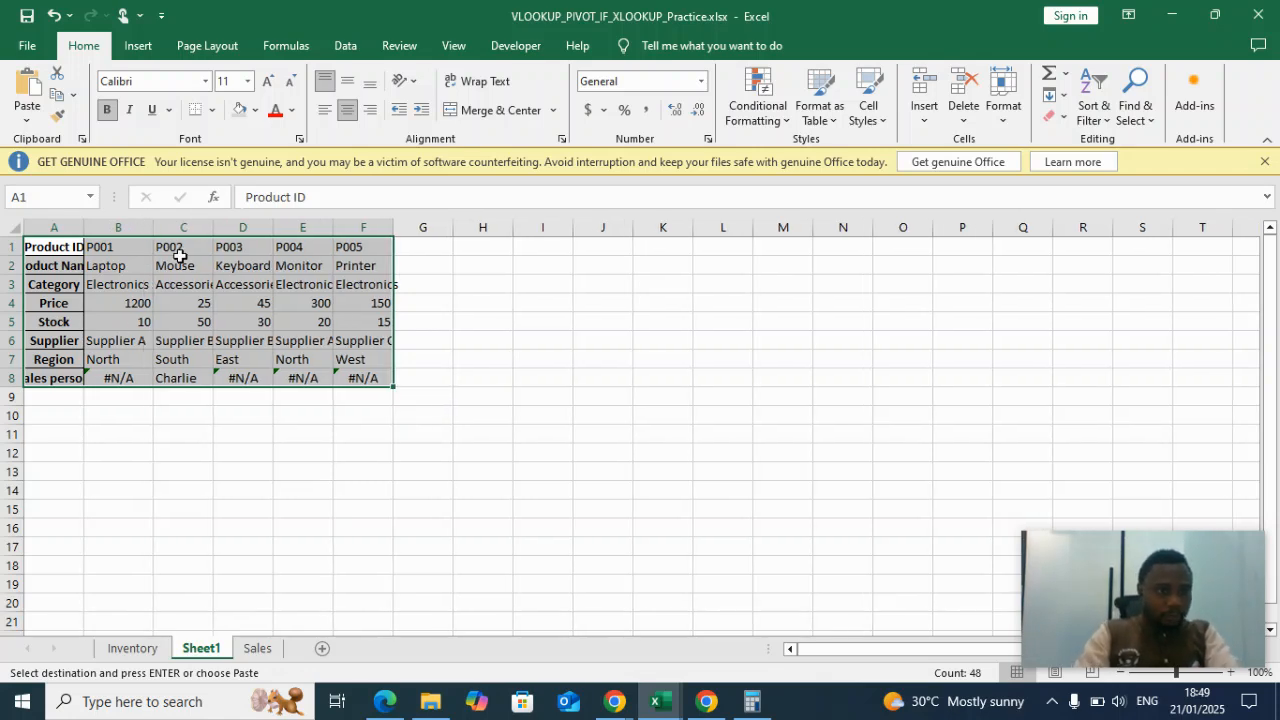
click(12, 379)
right_click(12, 380)
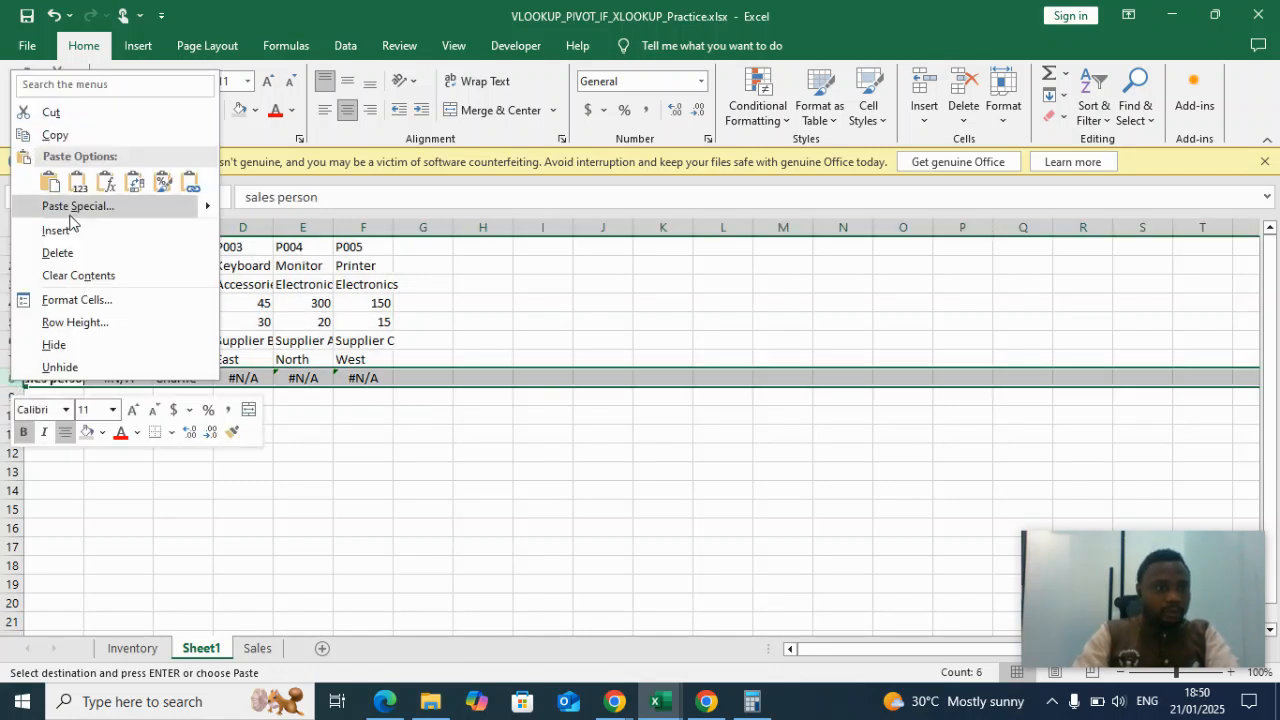
click(76, 275)
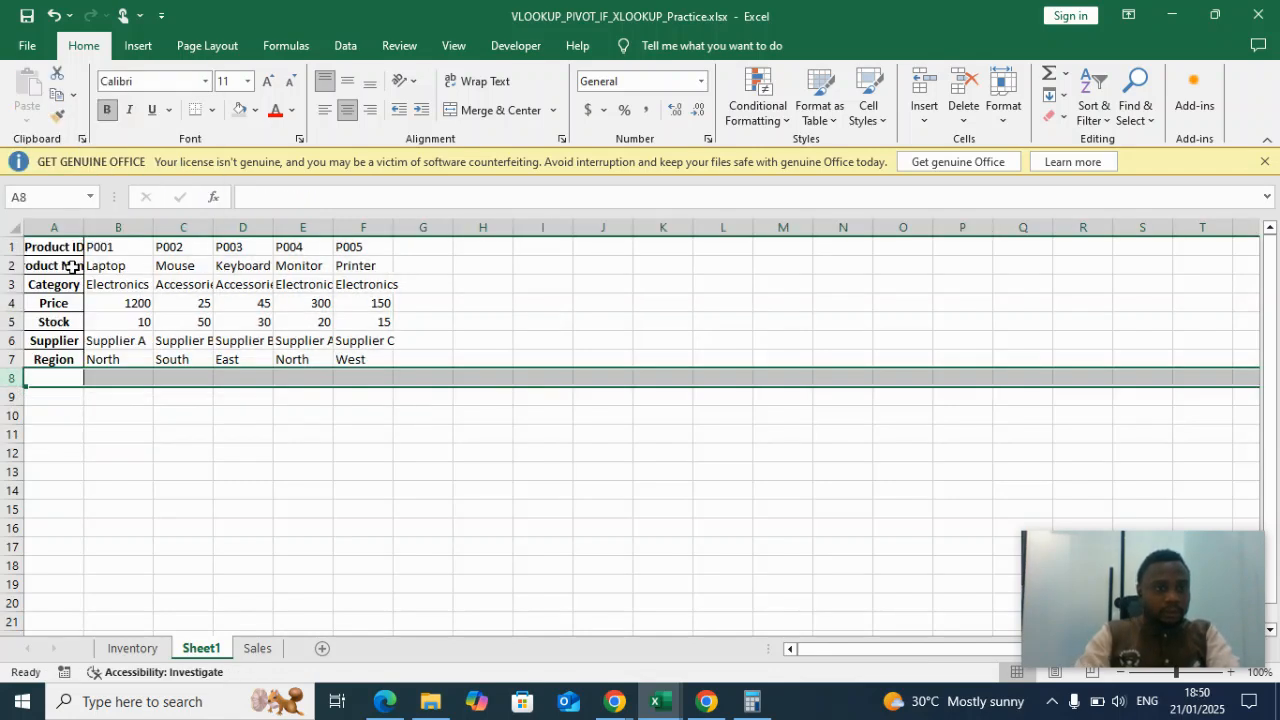
right_click(12, 378)
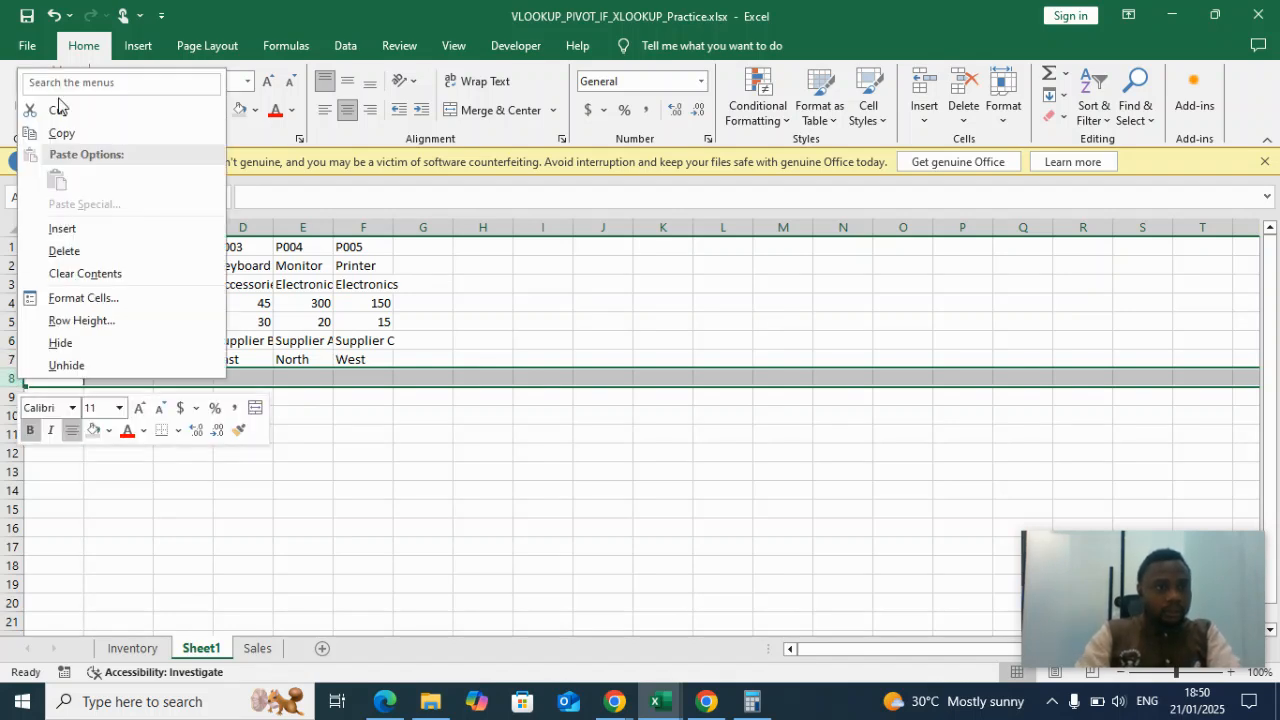
click(64, 251)
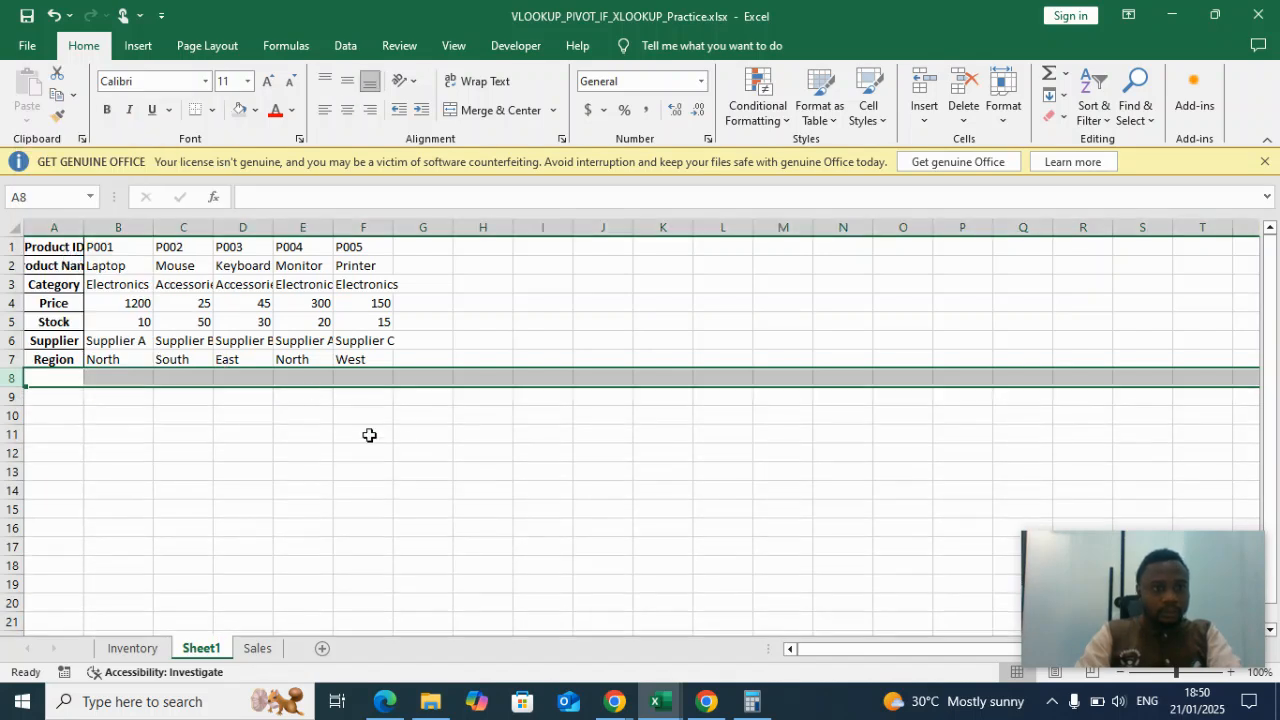
click(400, 438)
Autofit the widths of columns A and C through F in the transposed table.
drag(154, 228, 154, 228)
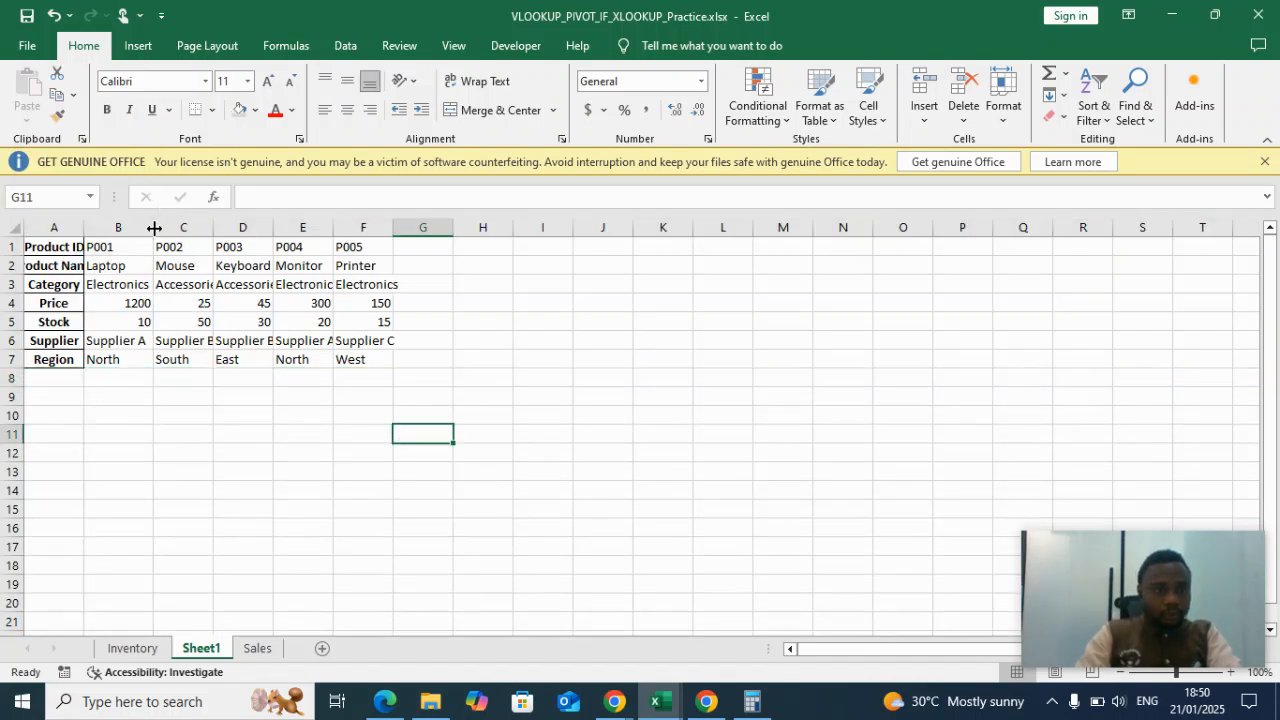
double_click(86, 222)
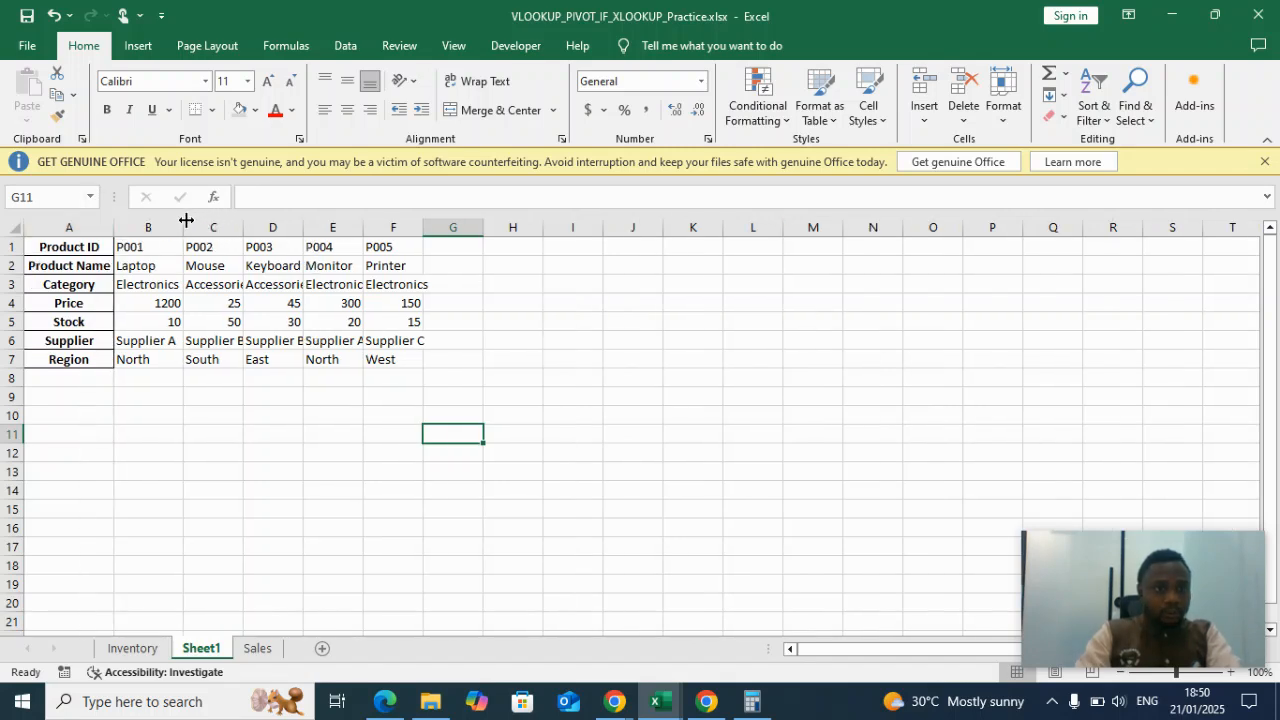
double_click(245, 229)
drag(320, 228, 321, 228)
double_click(320, 228)
double_click(391, 228)
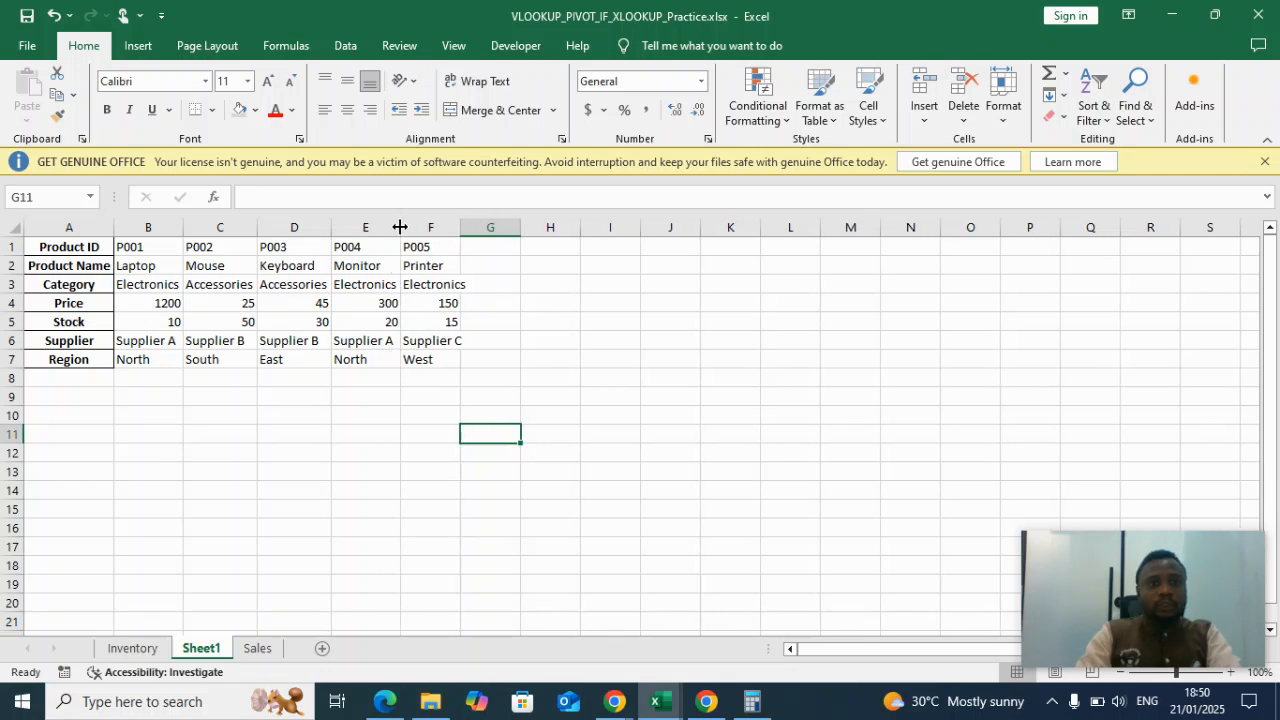
double_click(464, 228)
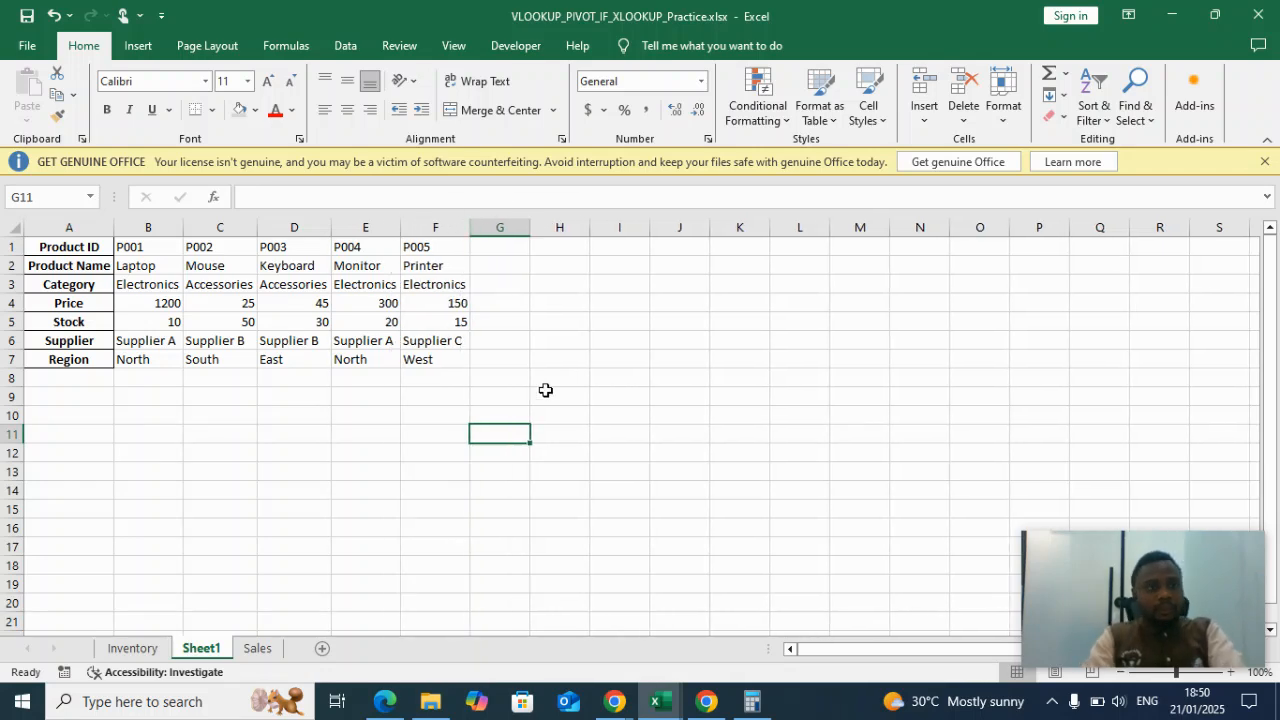
click(644, 418)
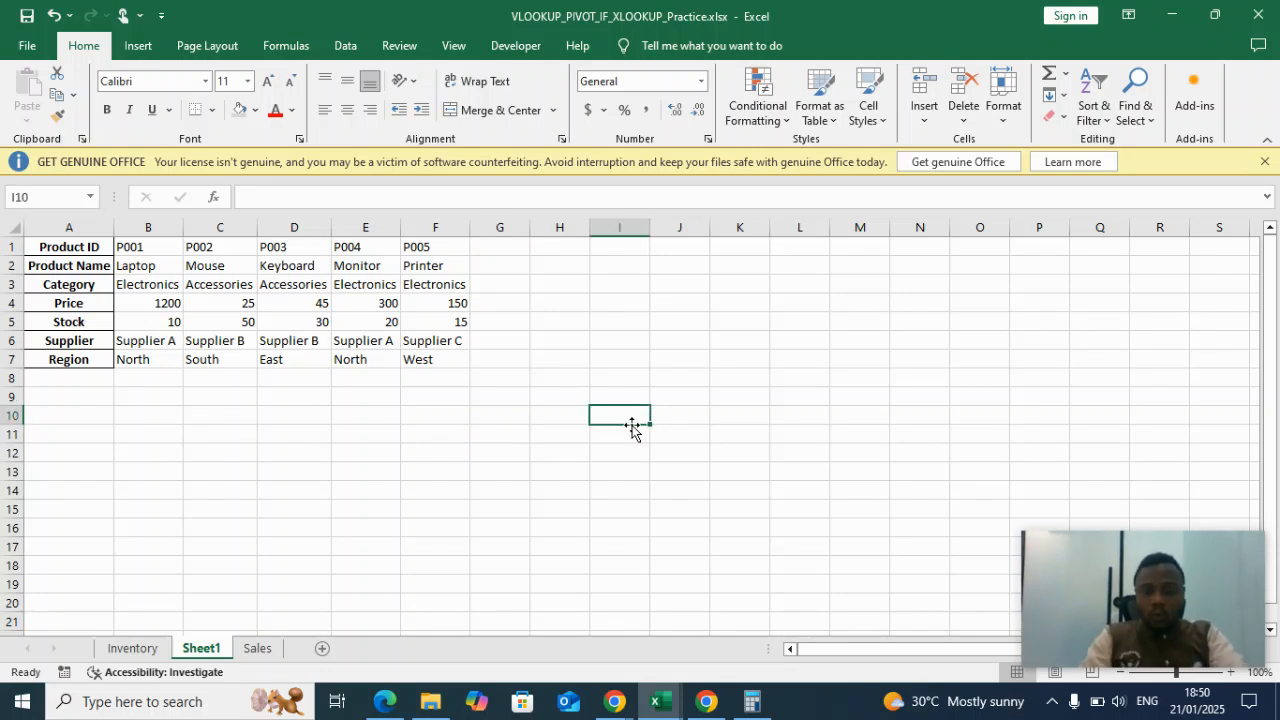
text(poo)
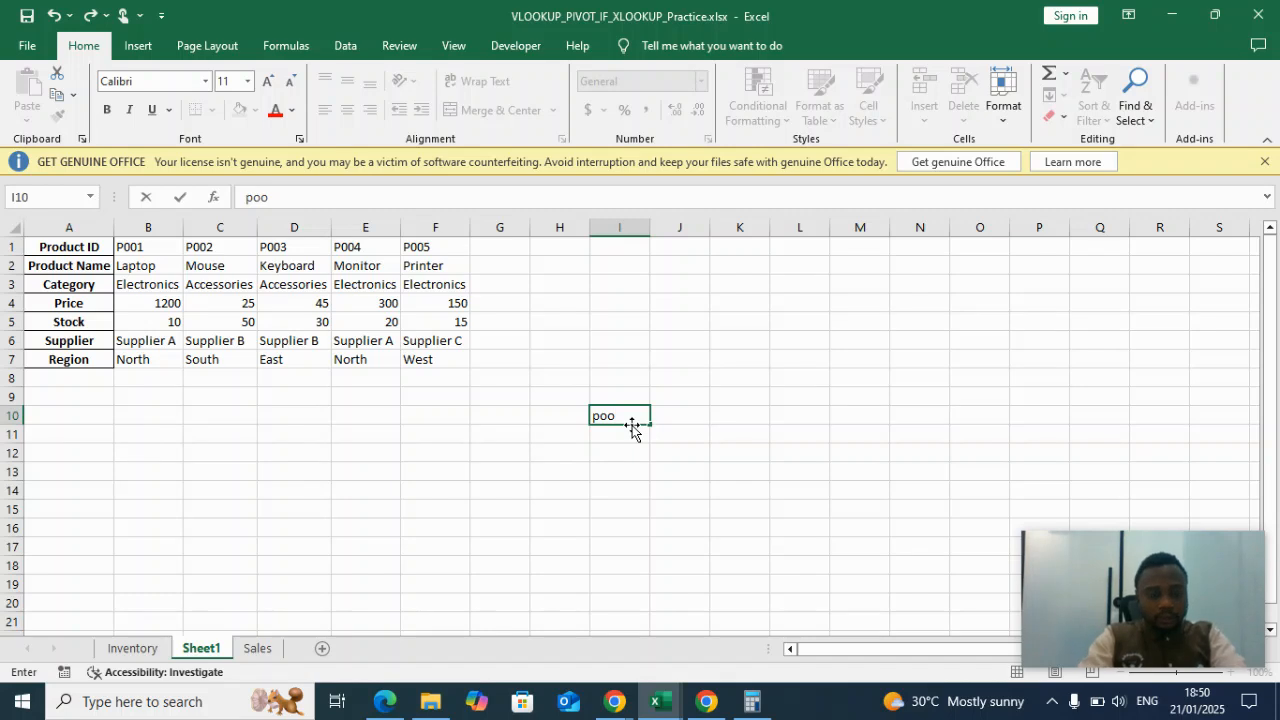
key(BackSpace)
key(BackSpace)
key(BackSpace)
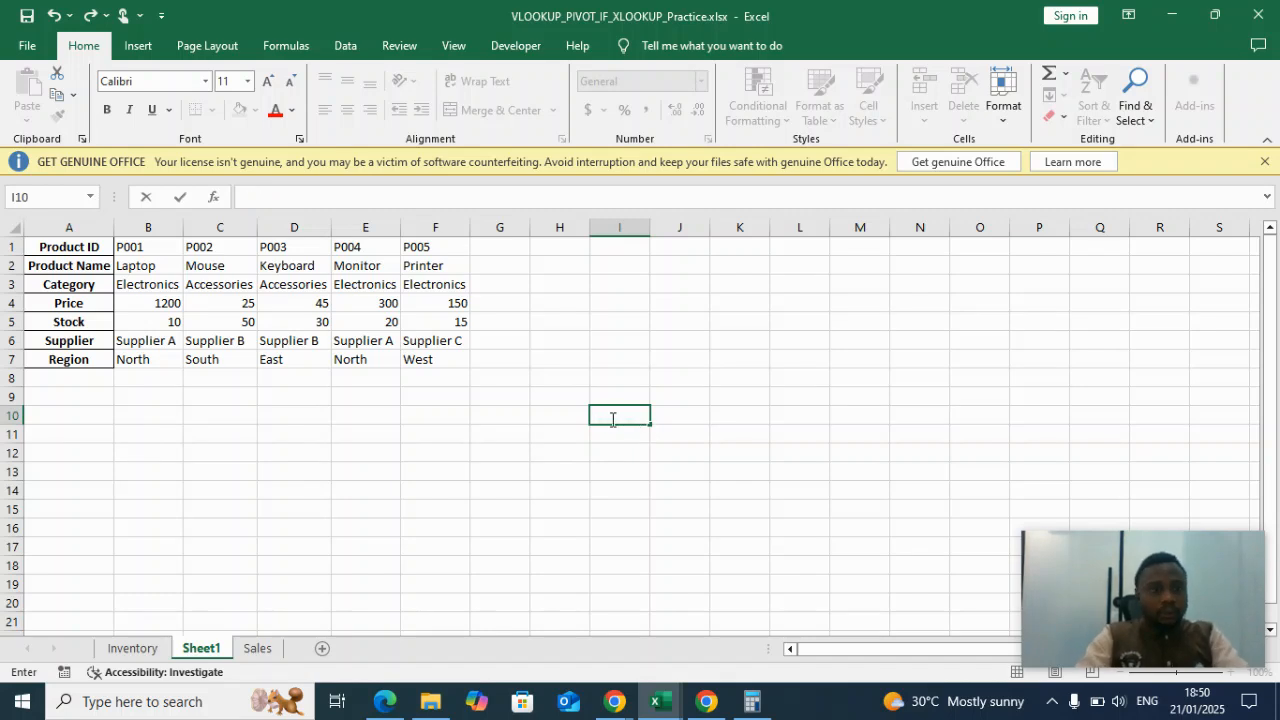
Copy product ID P003 from D1 into cell I11.
click(298, 247)
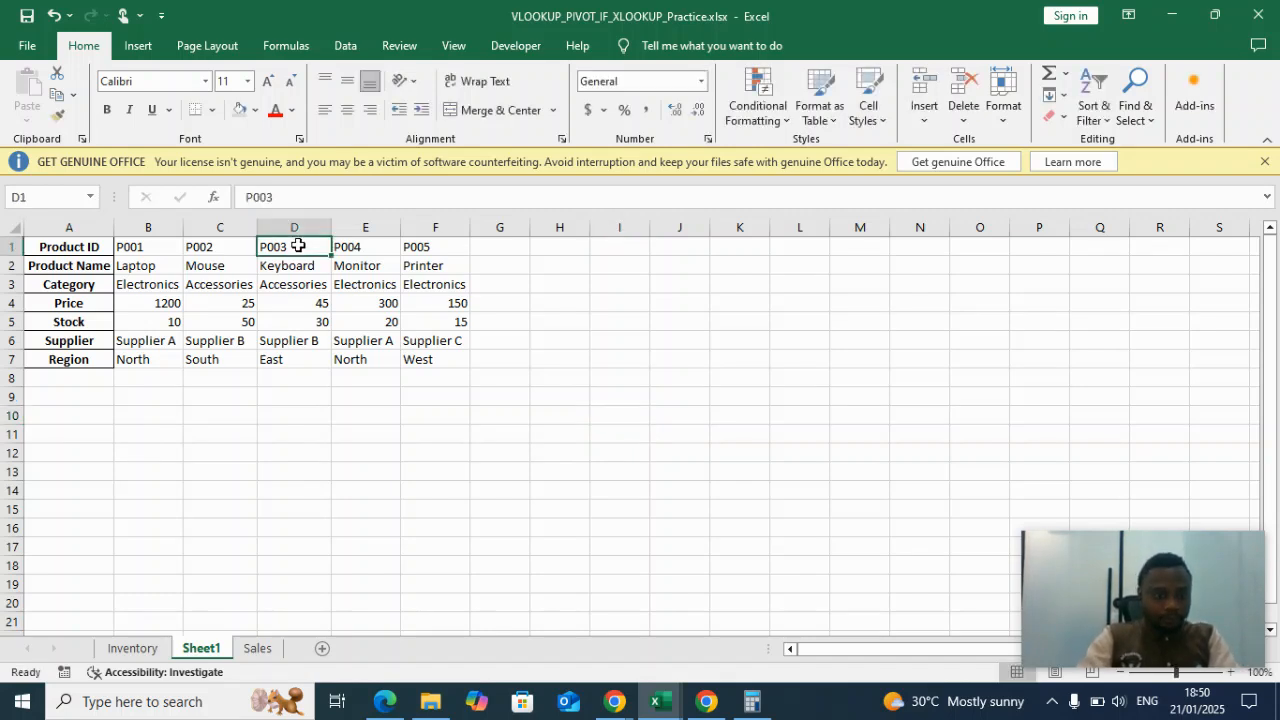
key(ctrl+c)
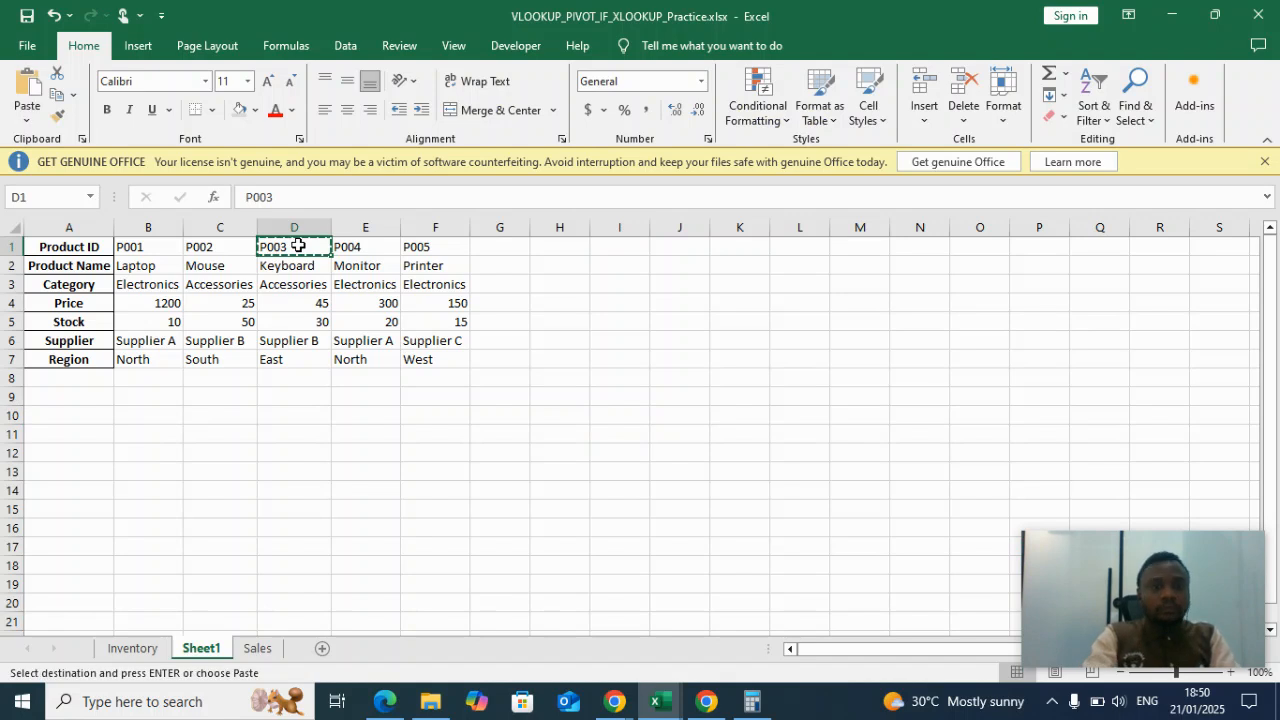
click(612, 431)
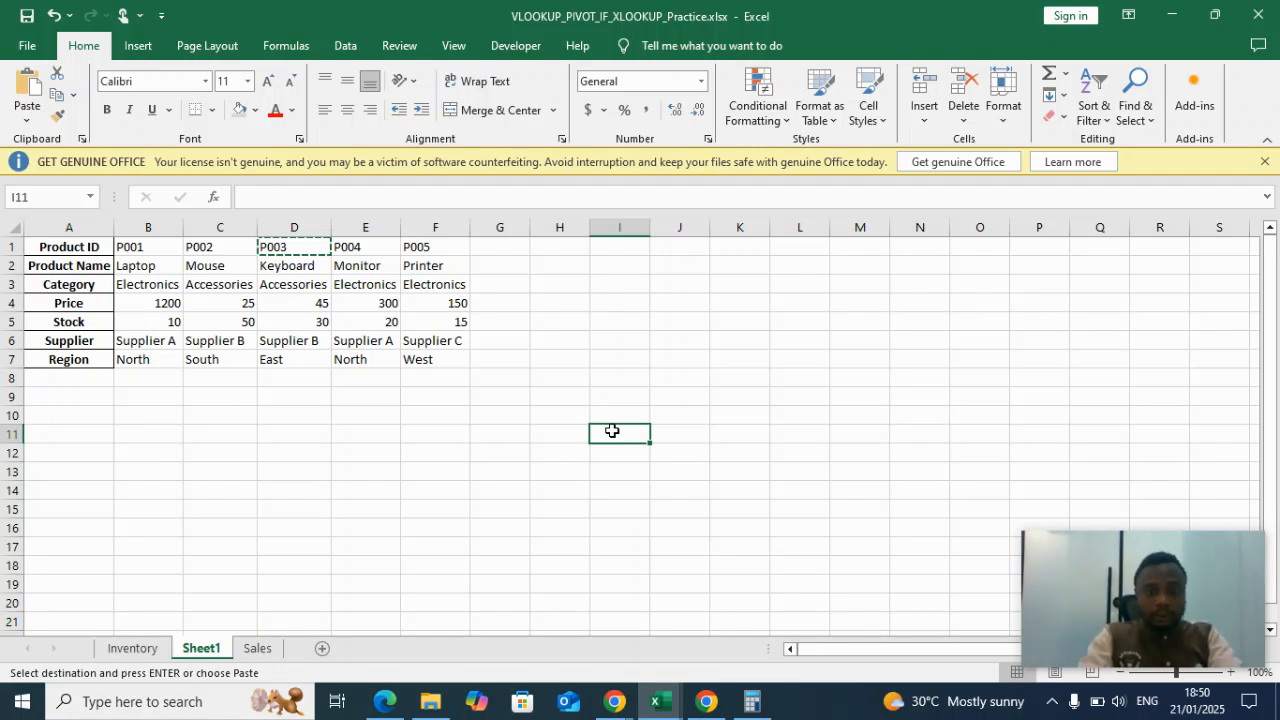
key(ctrl+v)
key(ctrl)
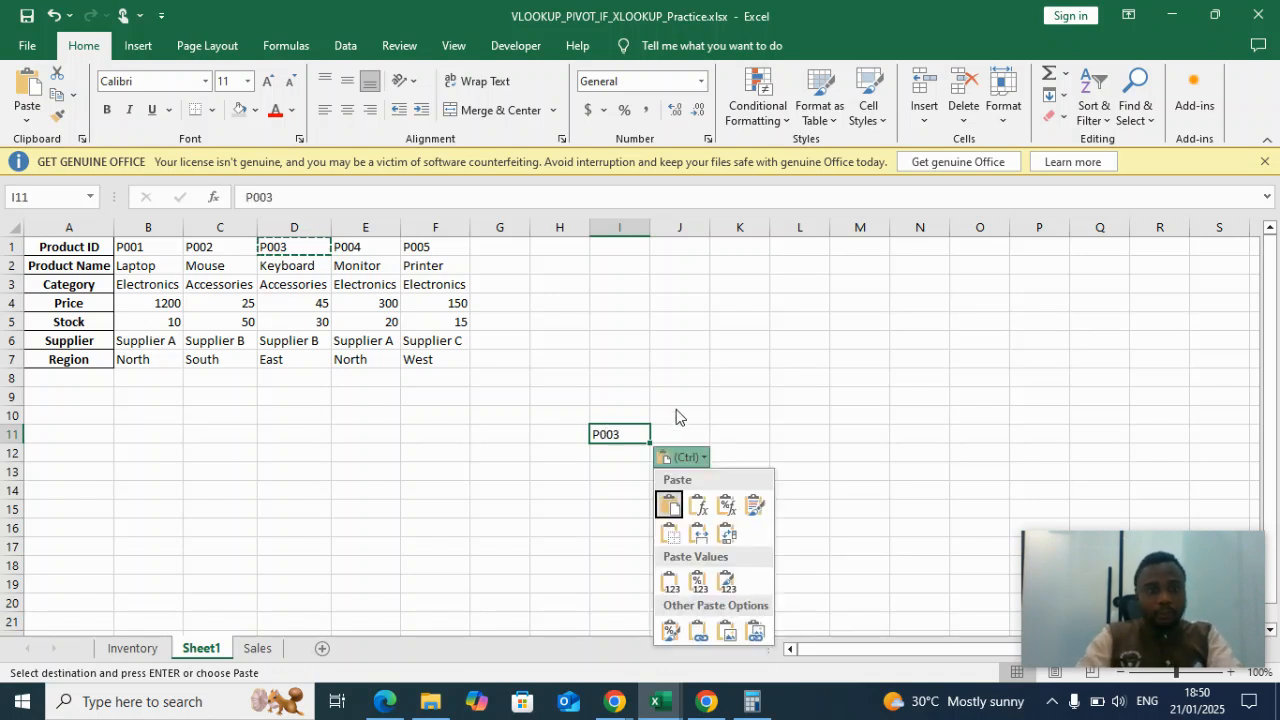
key(Escape)
click(676, 409)
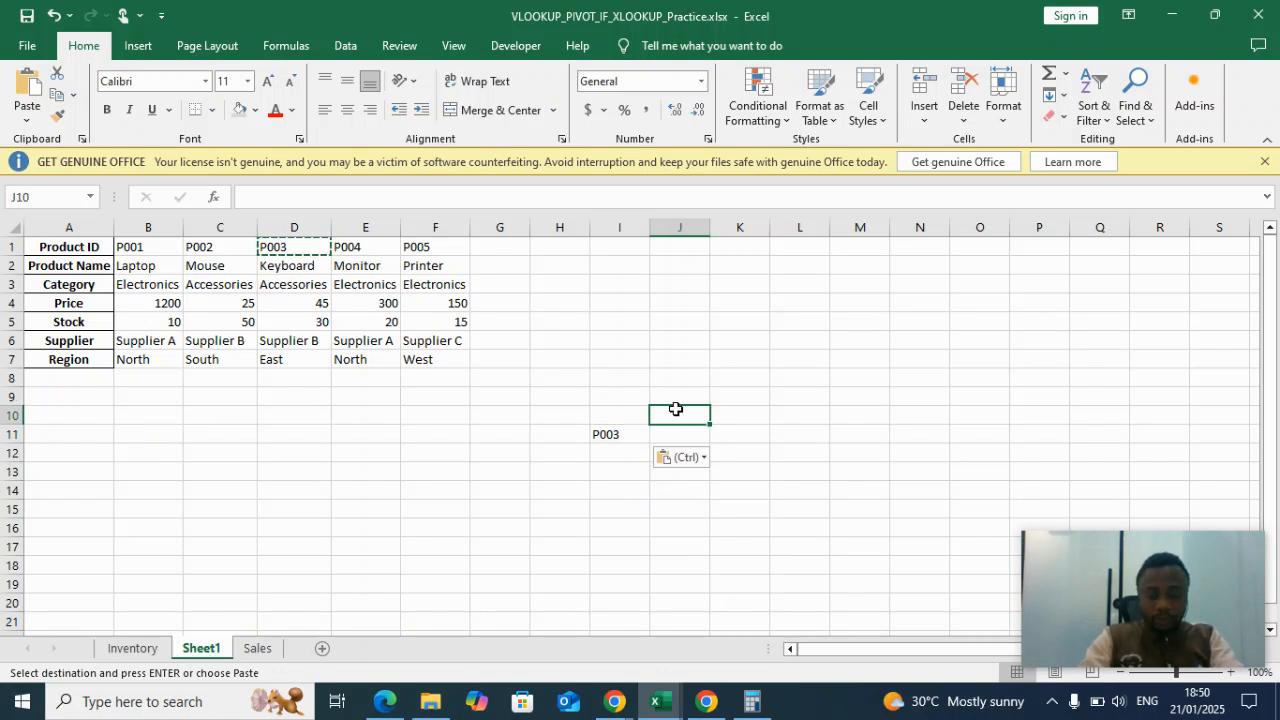
Enter the heading Region in cell J10, above the lookup result cell.
text(Region)
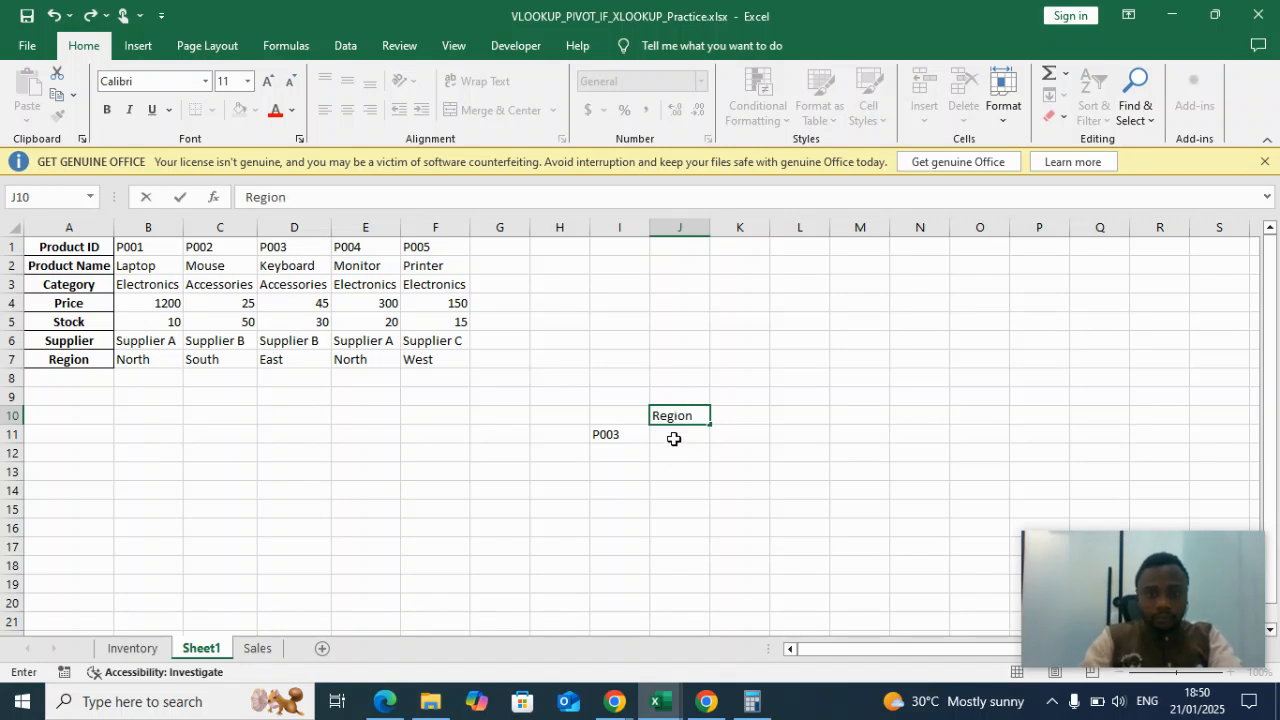
click(673, 438)
text(vlook)
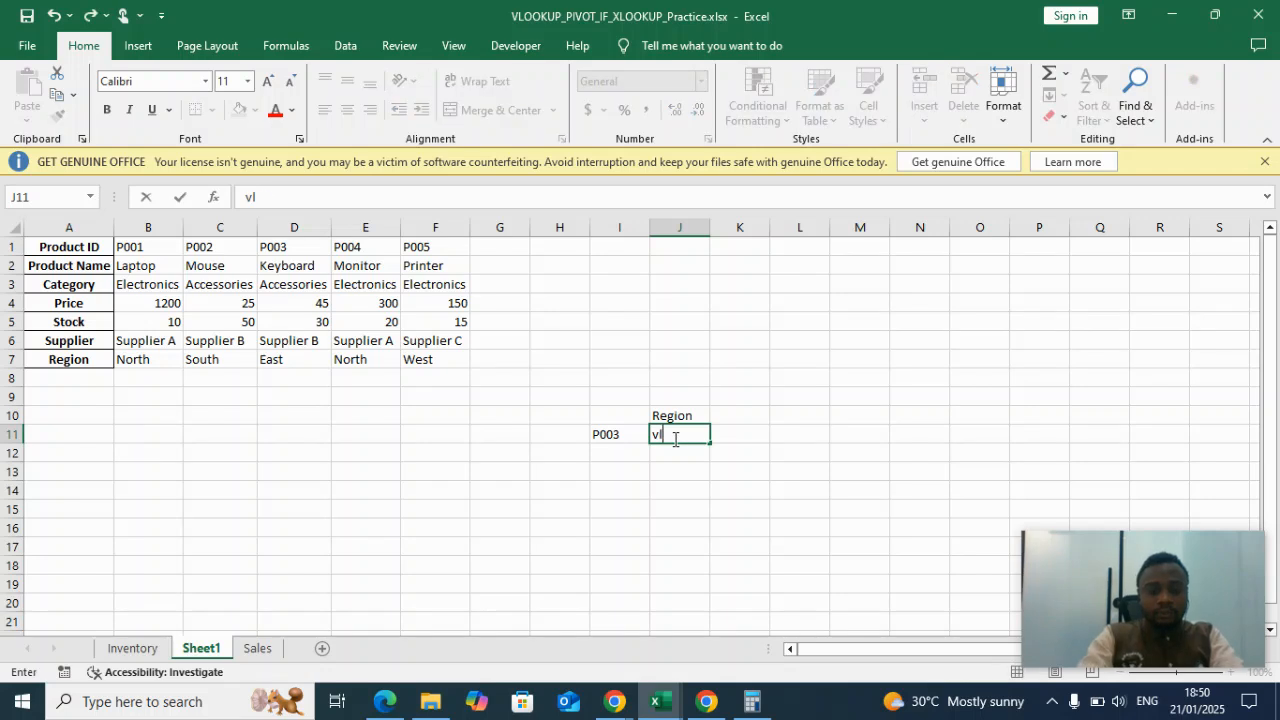
key(BackSpace)
key(BackSpace)
key(BackSpace)
key(BackSpace)
key(BackSpace)
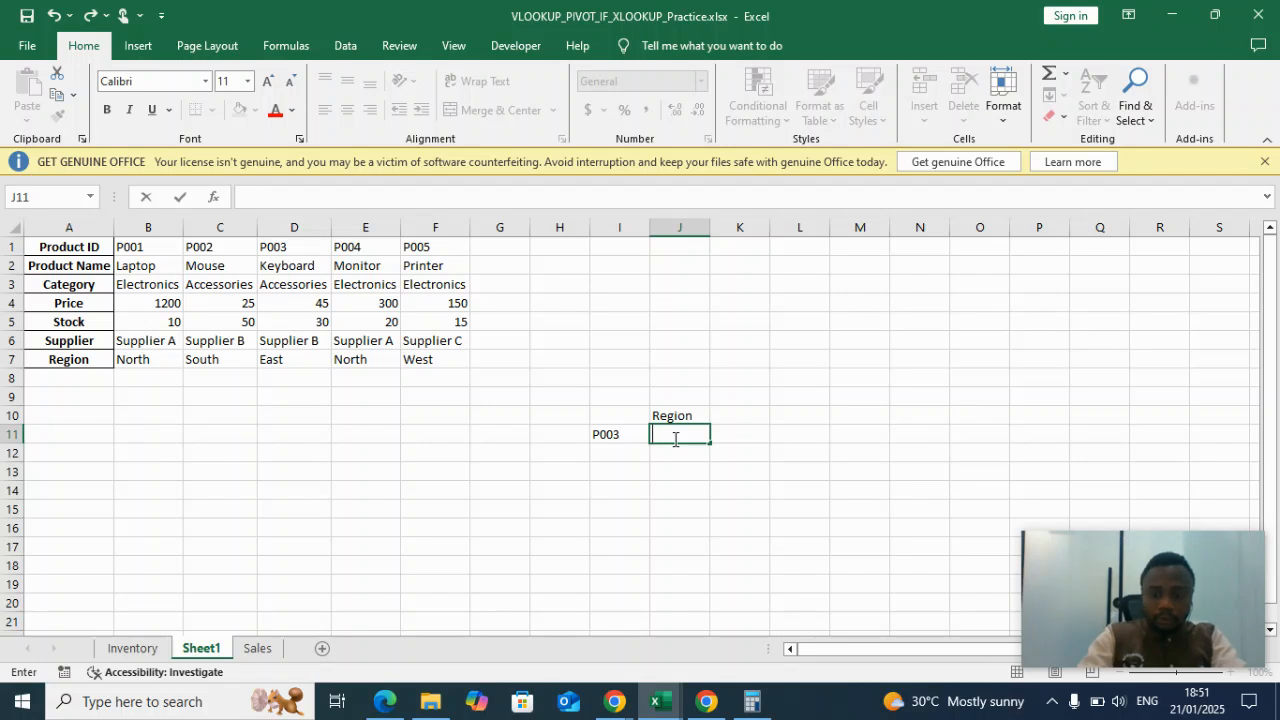
Begin an HLOOKUP formula in J11 with I11 as the lookup value and A1:F7 as the table array.
text(=hlooku)
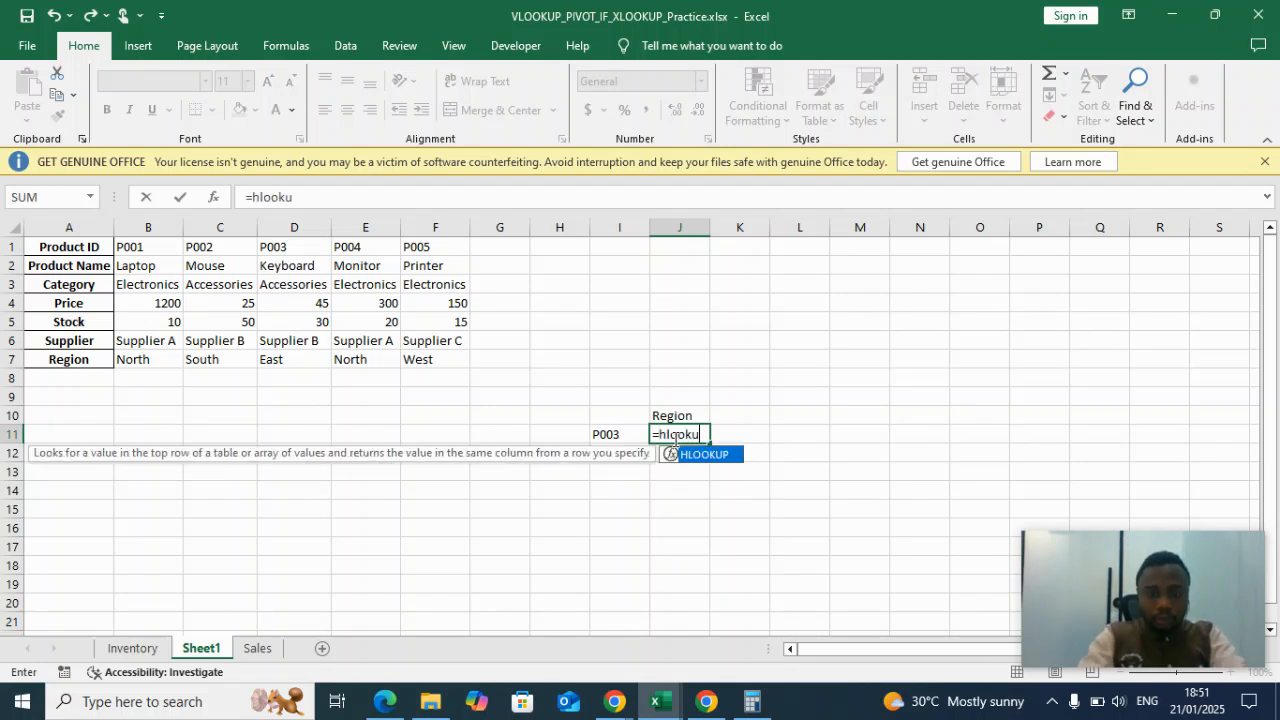
text(p)
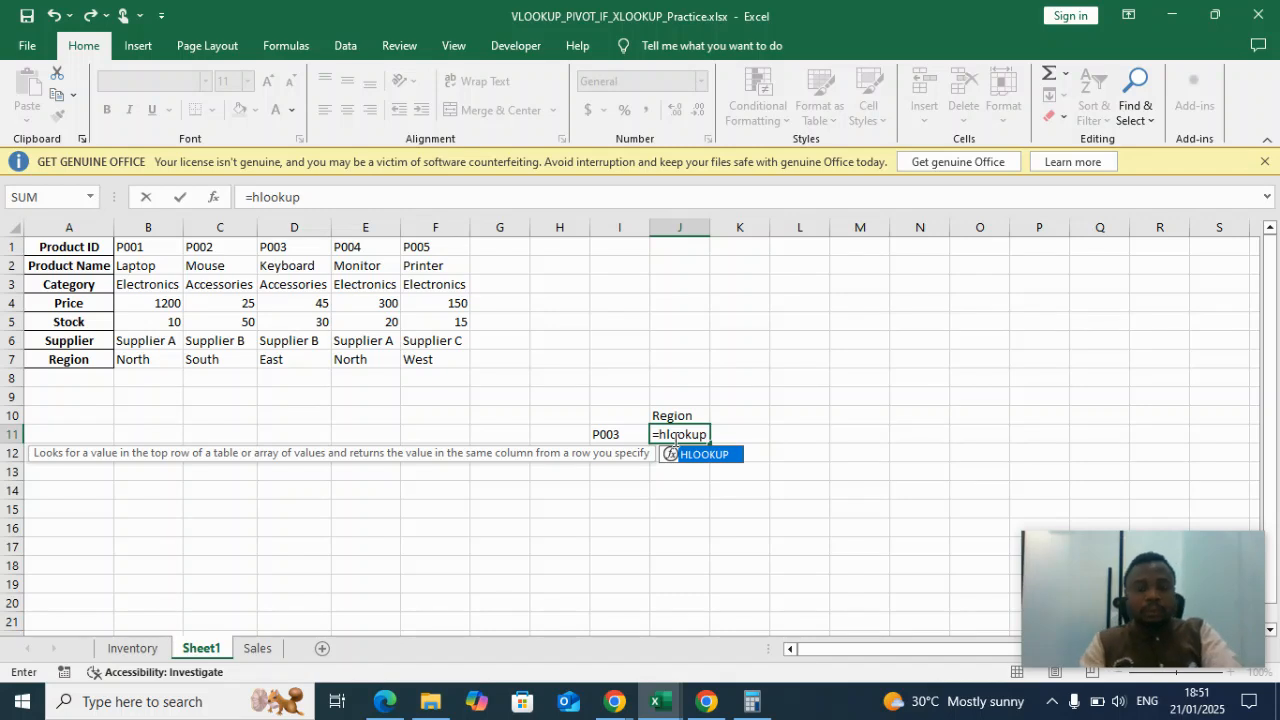
double_click(722, 455)
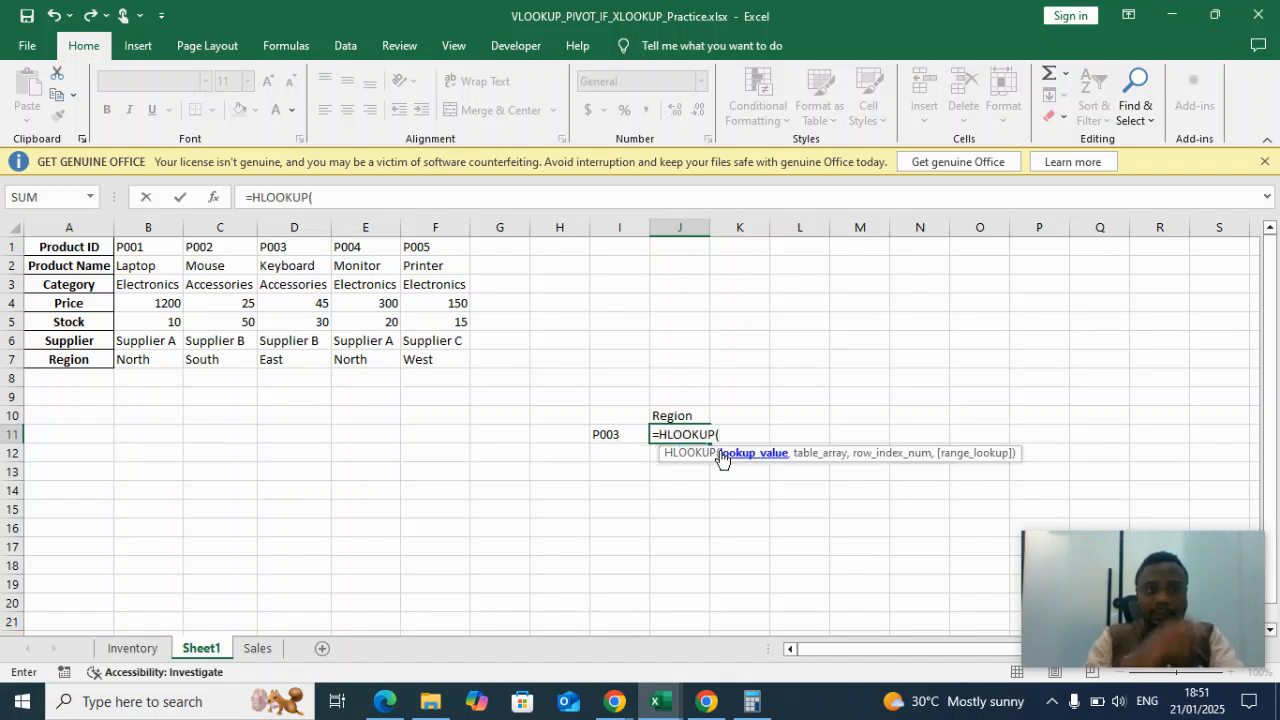
click(610, 435)
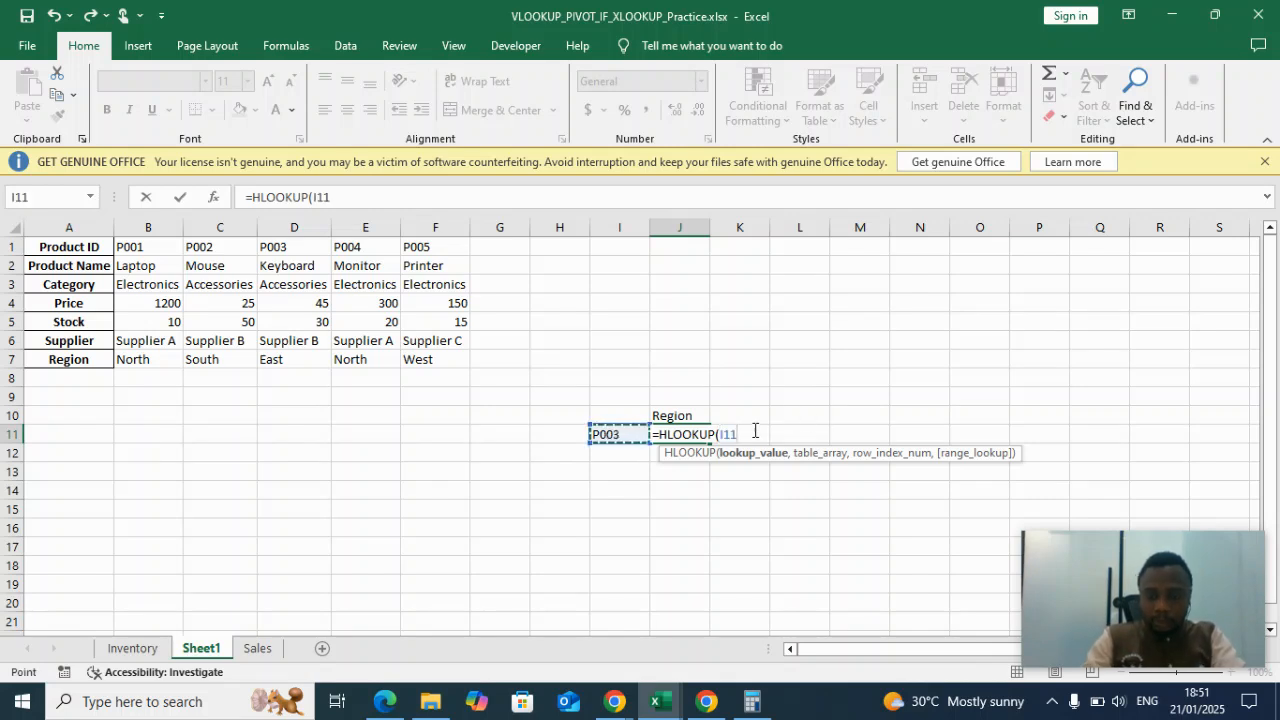
text(,)
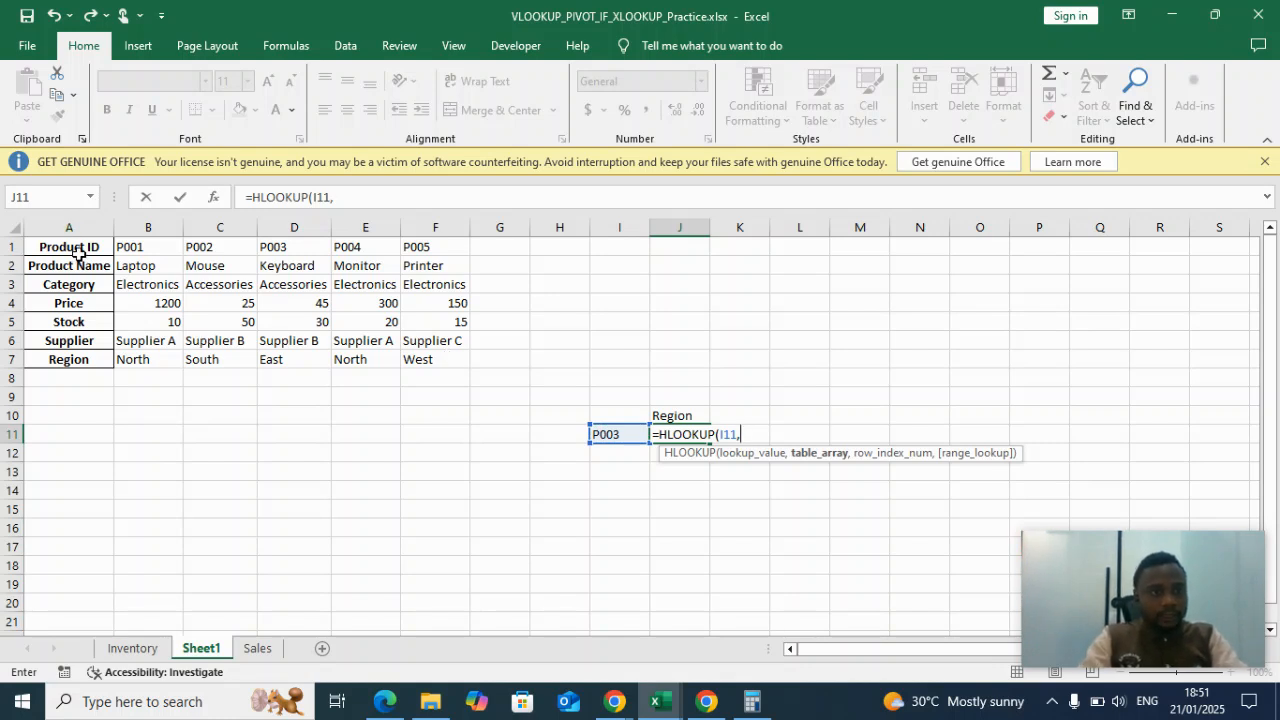
drag(79, 247, 460, 364)
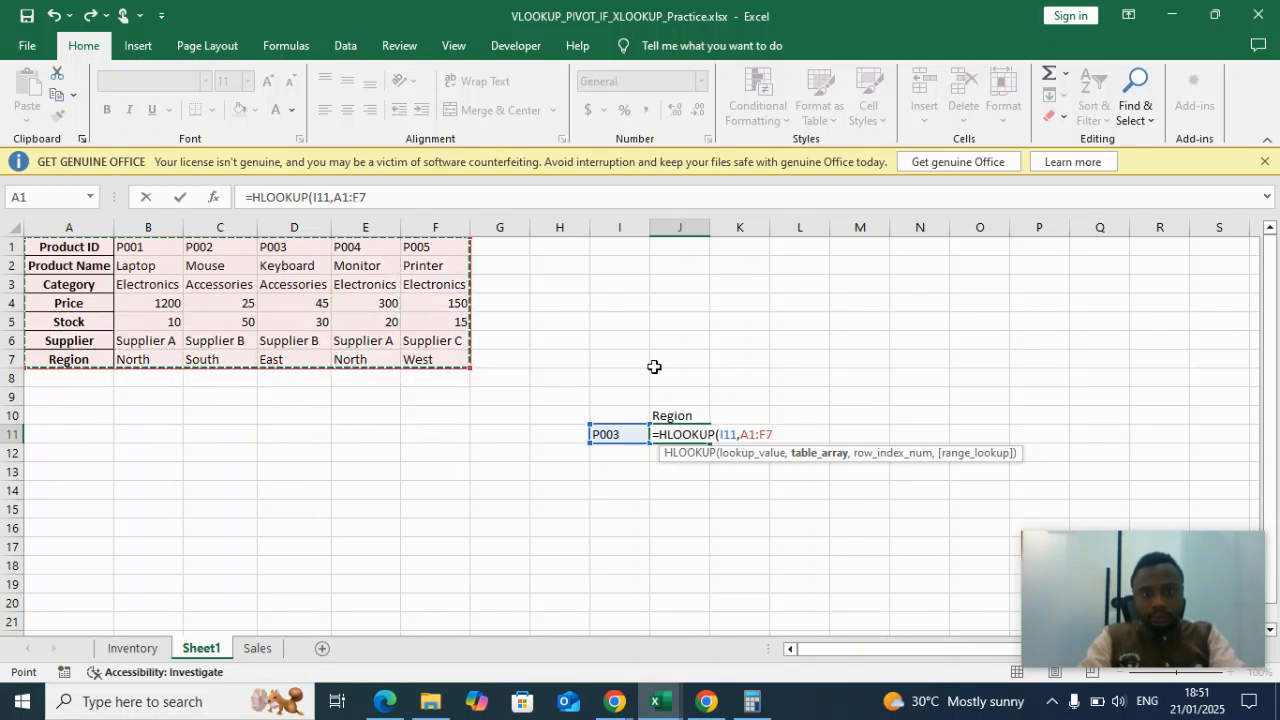
Complete the HLOOKUP in J11 with row index 7 and FALSE for an exact match.
text(,)
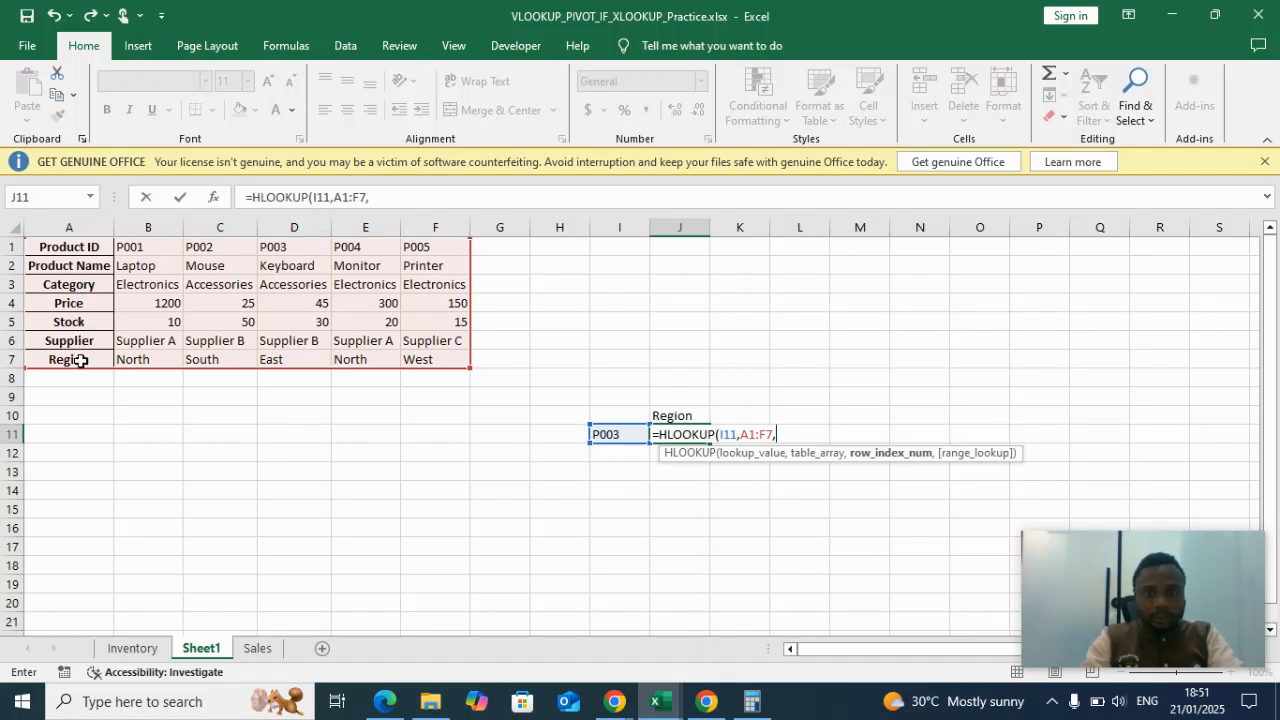
text(7)
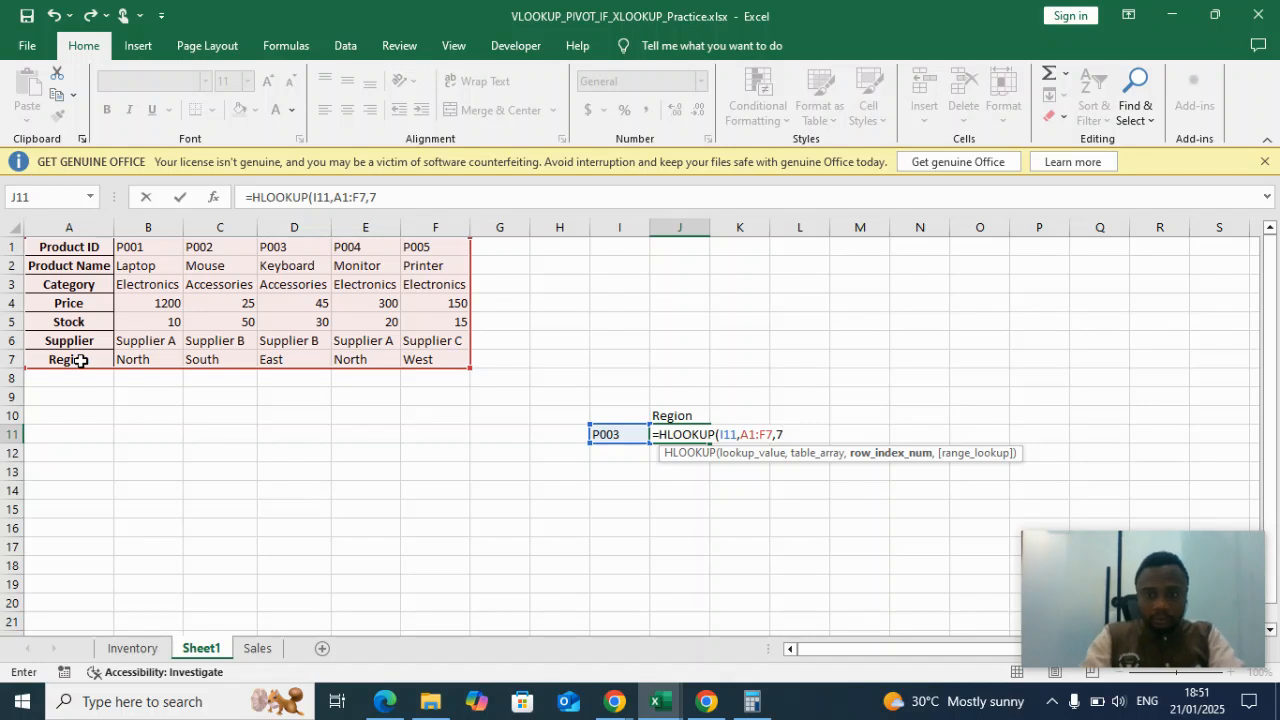
text(,)
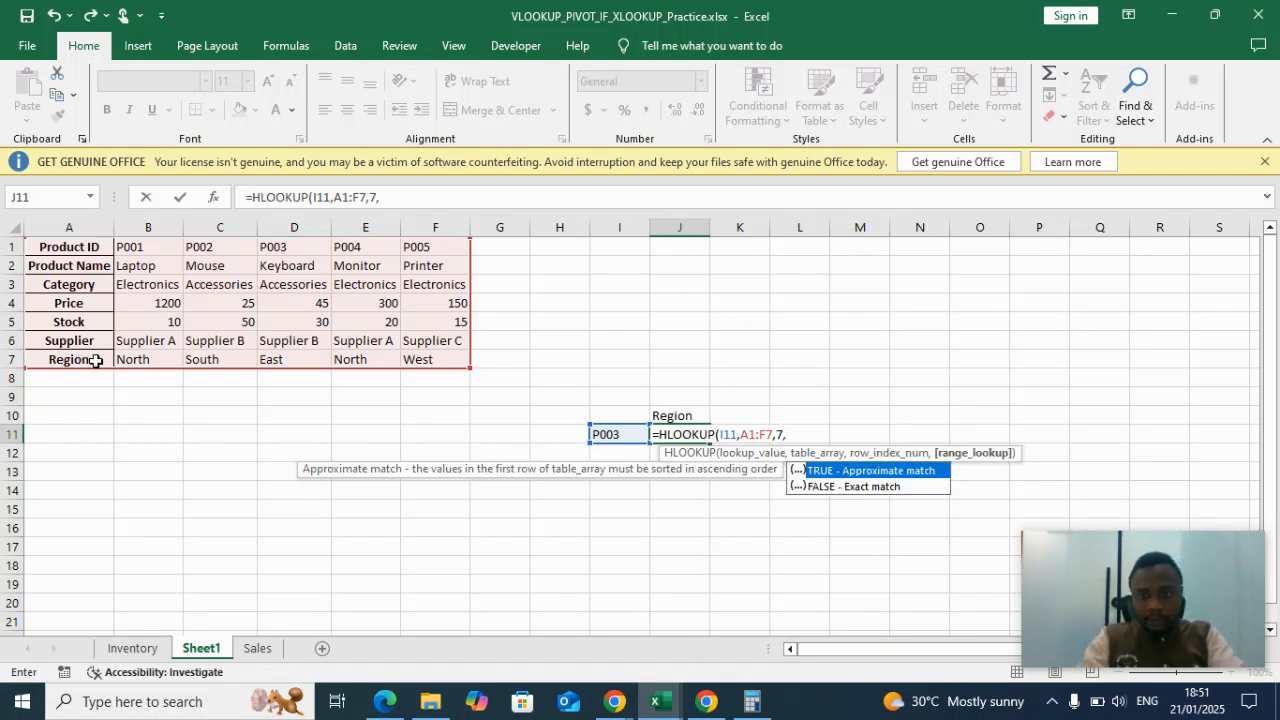
click(842, 487)
double_click(842, 487)
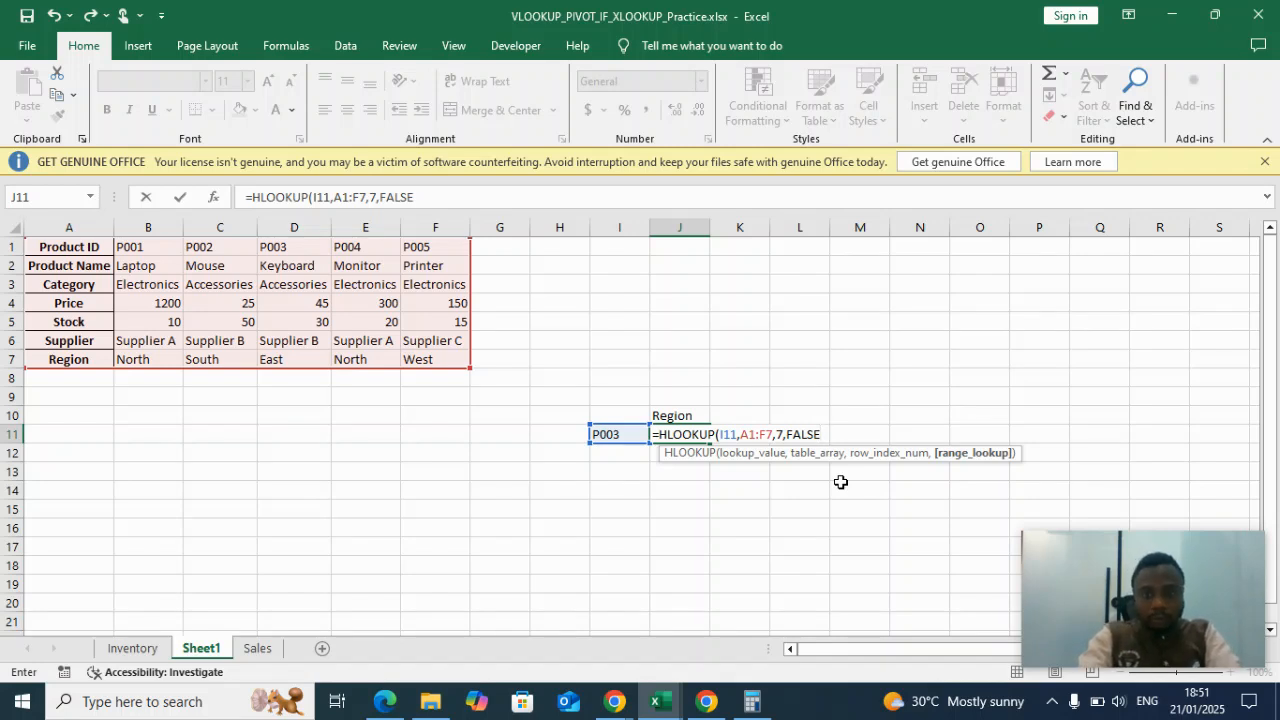
text())
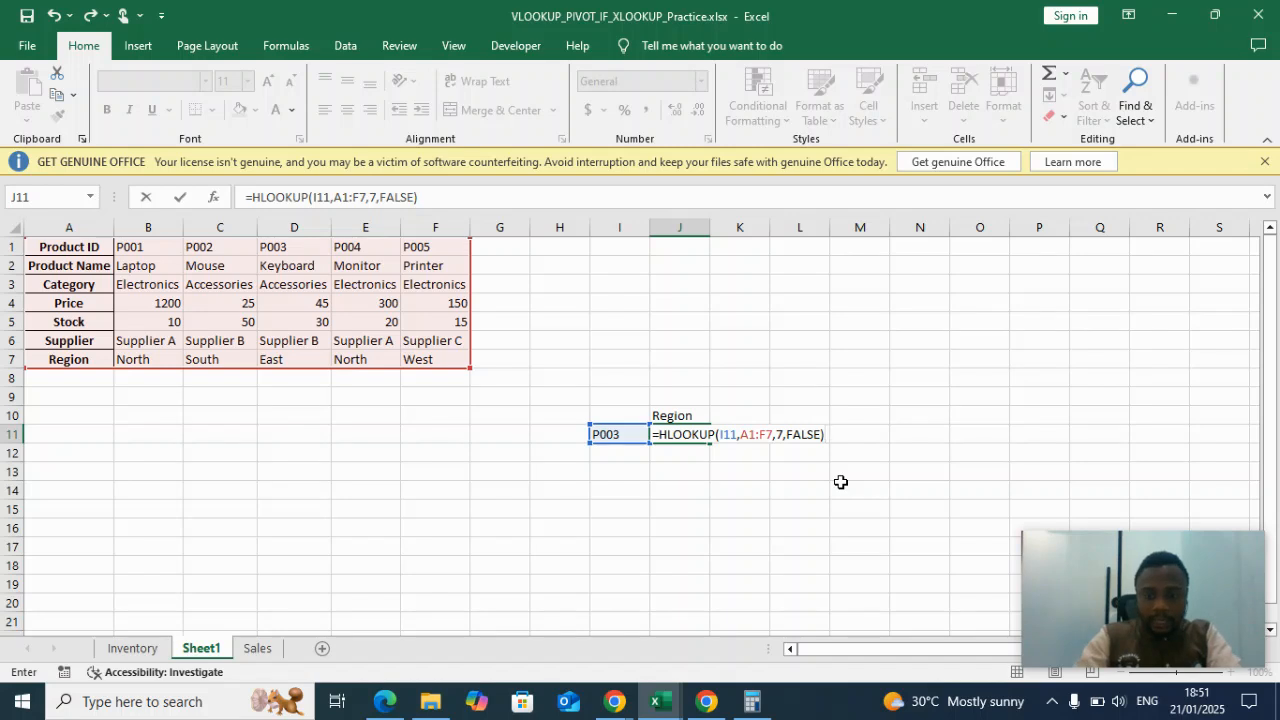
key(Return)
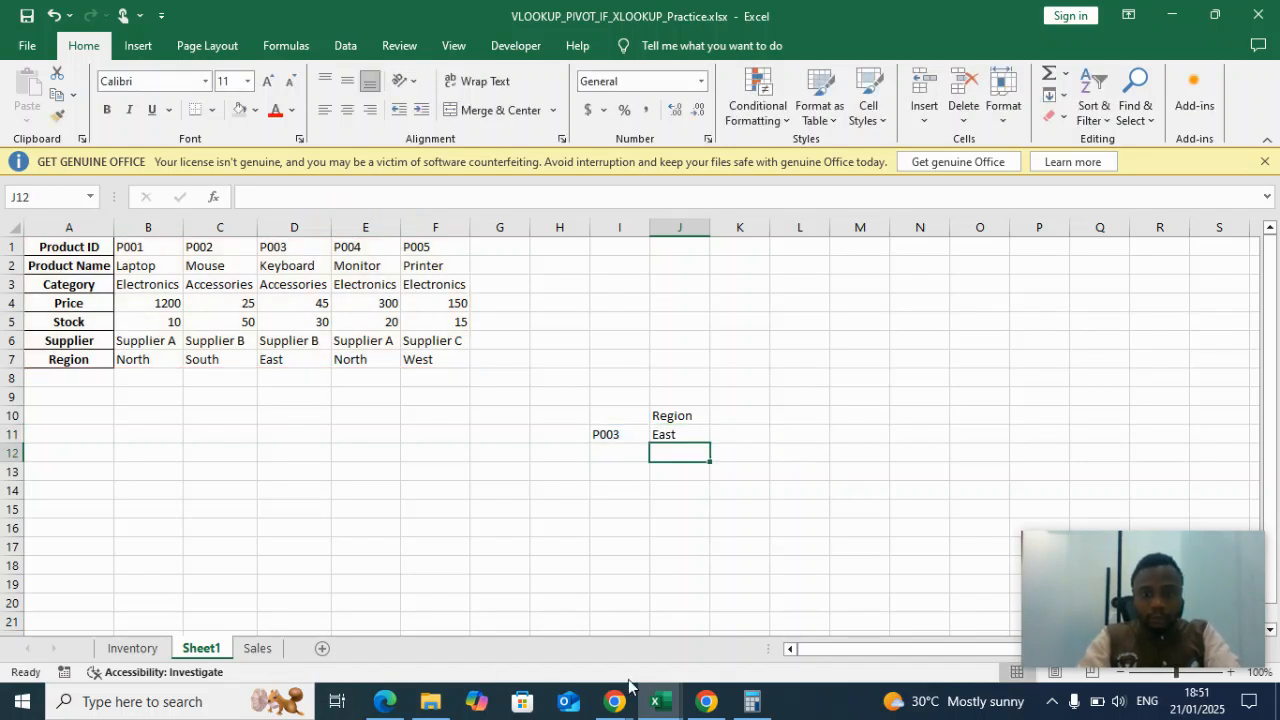
mouse_move(678, 705)
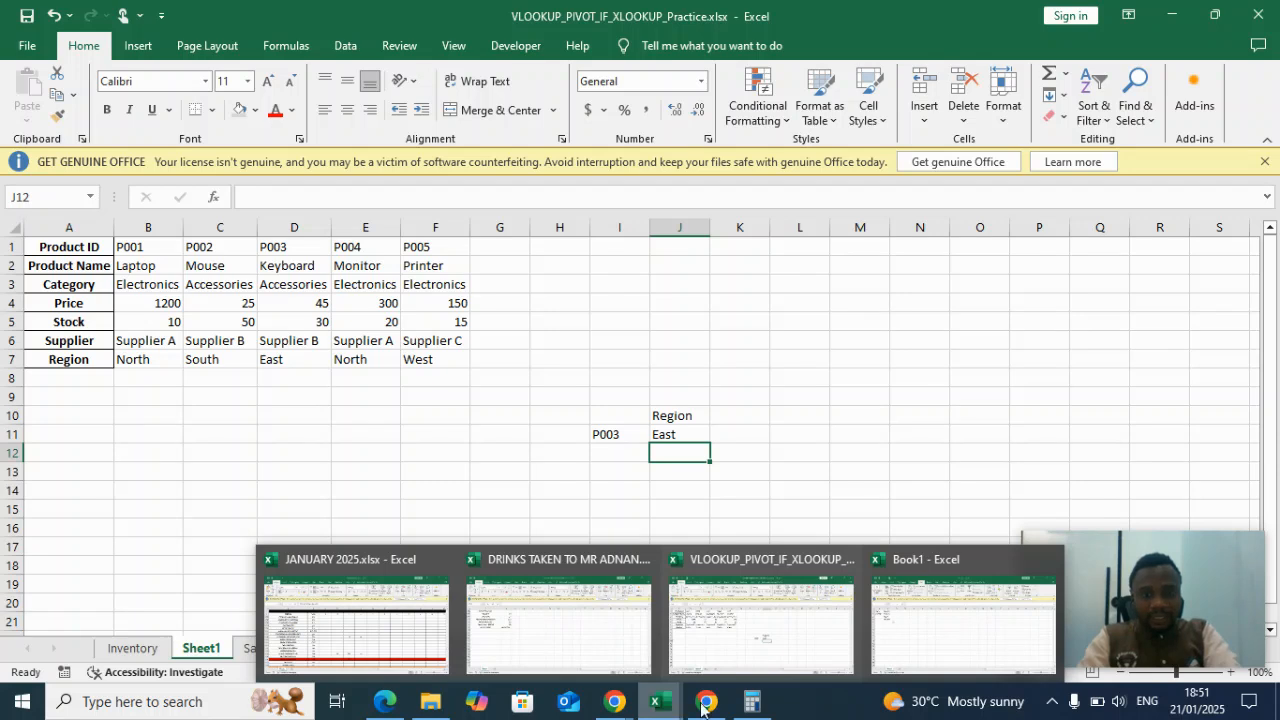
click(706, 701)
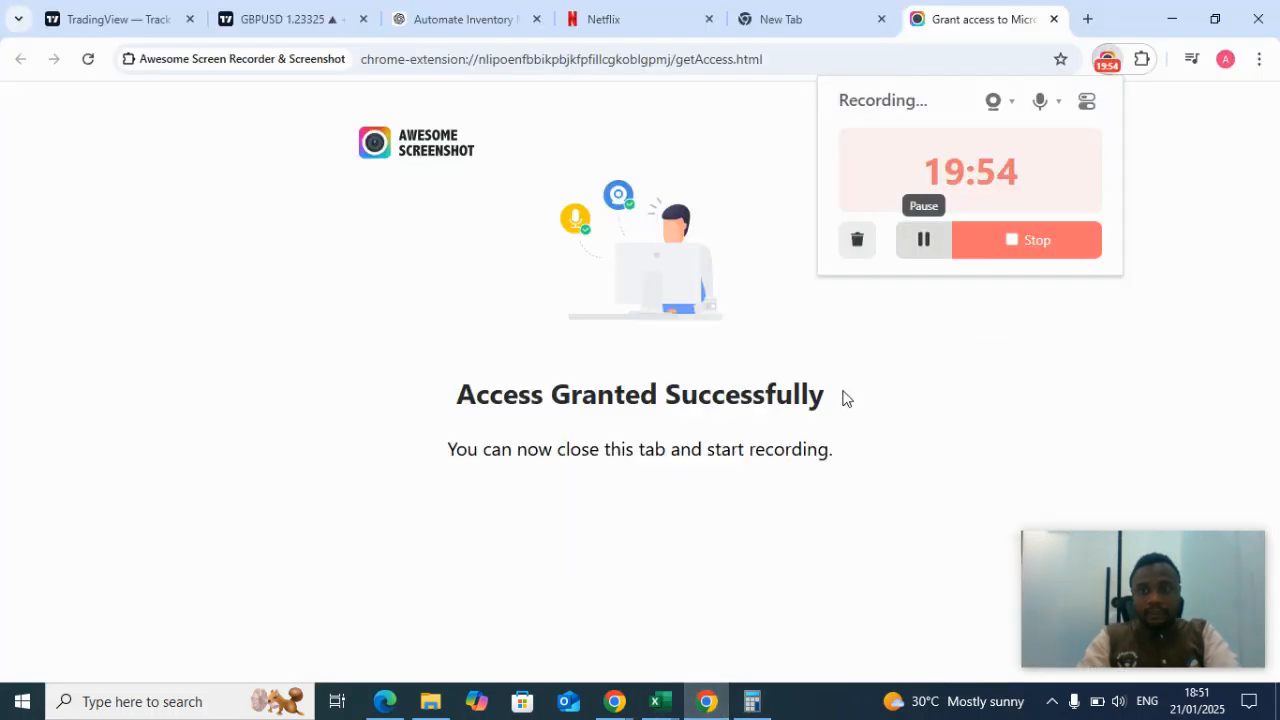
click(936, 244)
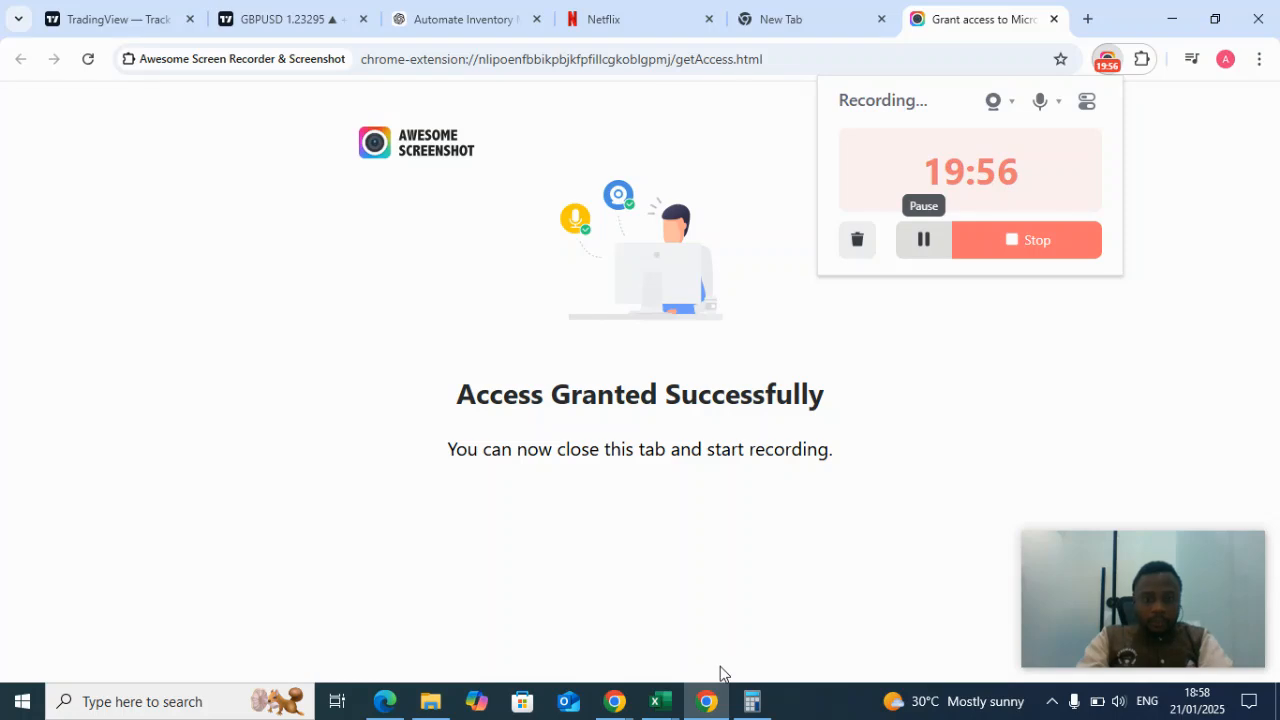
mouse_move(660, 701)
click(724, 630)
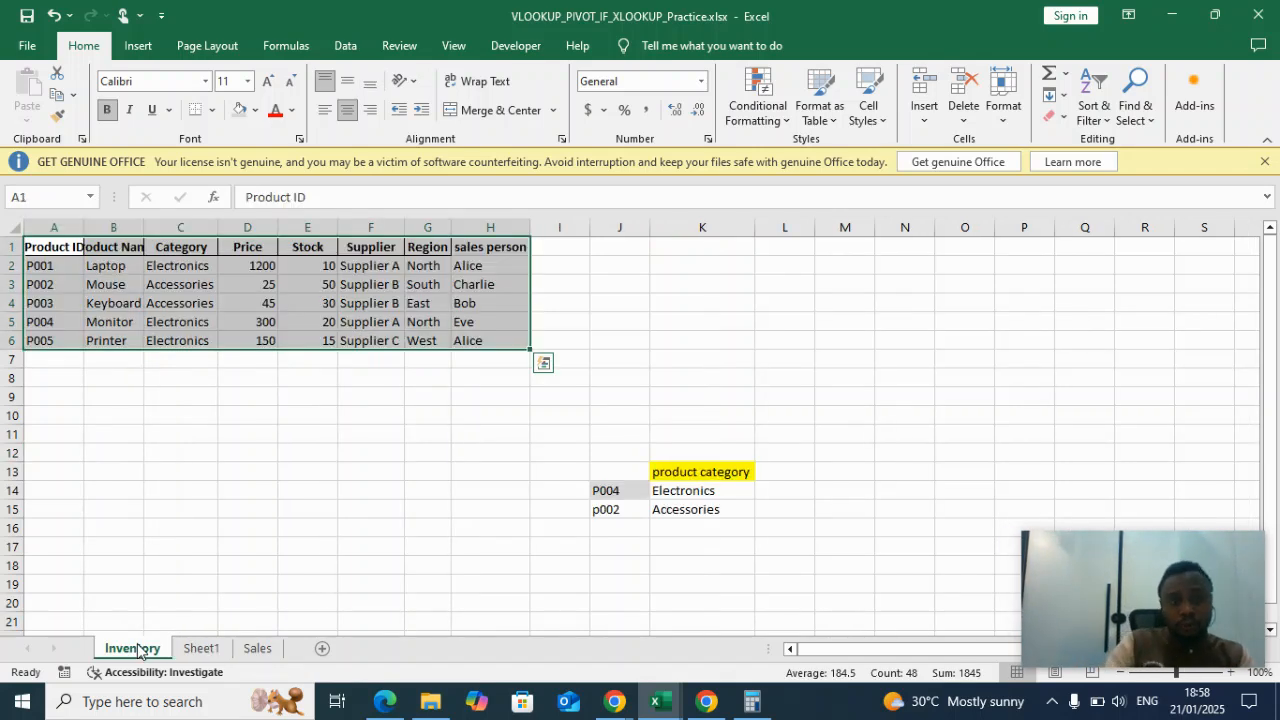
Clear the sales person VLOOKUP formulas from H2:H6 on the Inventory sheet.
click(307, 436)
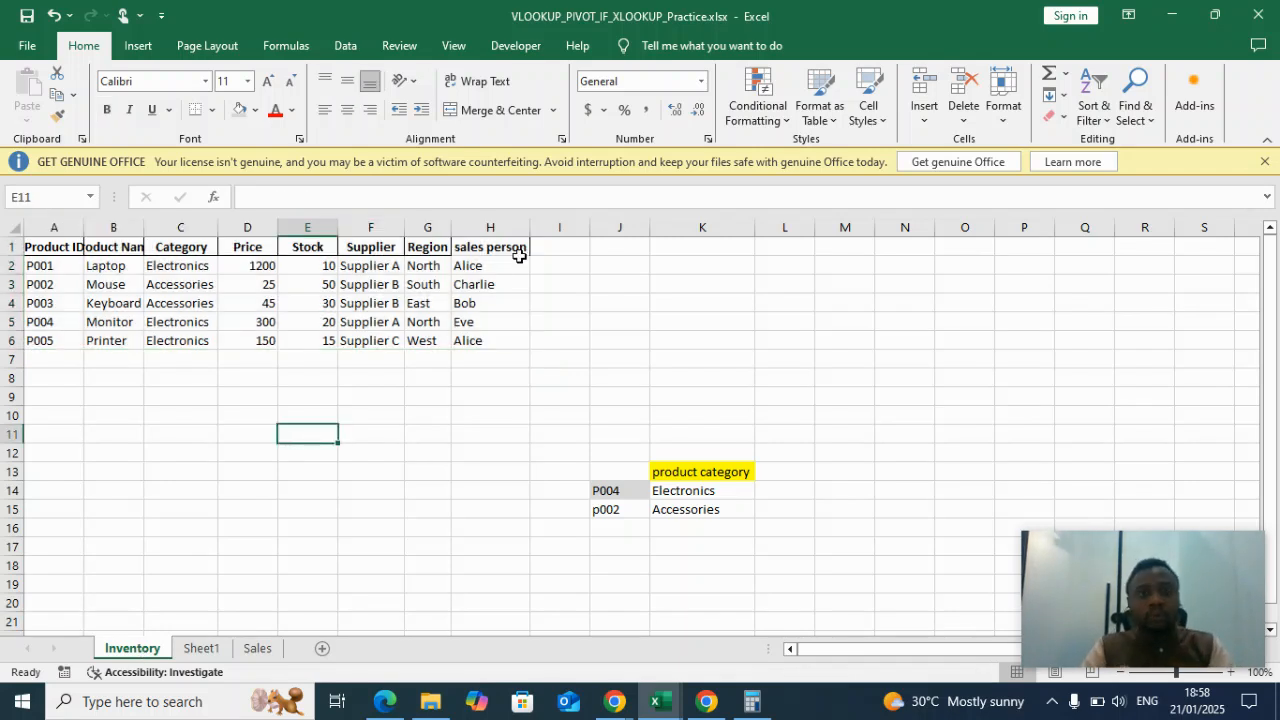
drag(507, 270, 504, 343)
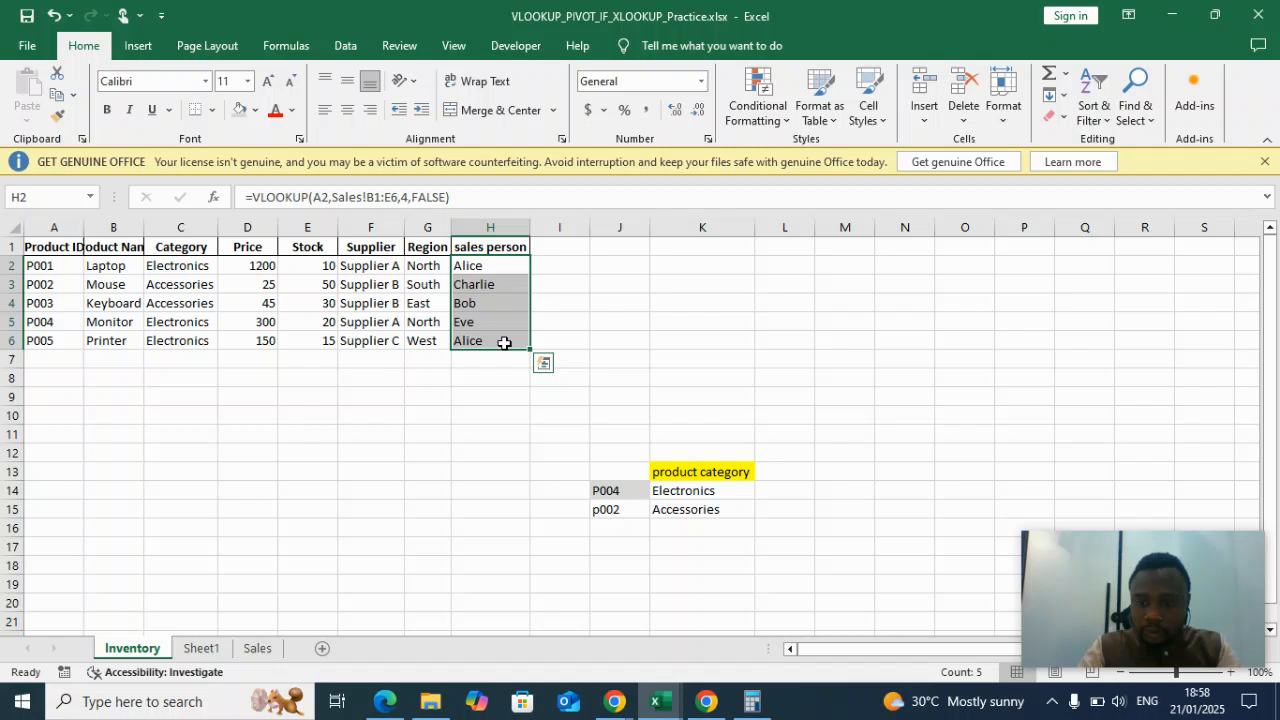
key(Delete)
Try to start an XLOOKUP formula in H2 for the sales person column.
click(484, 266)
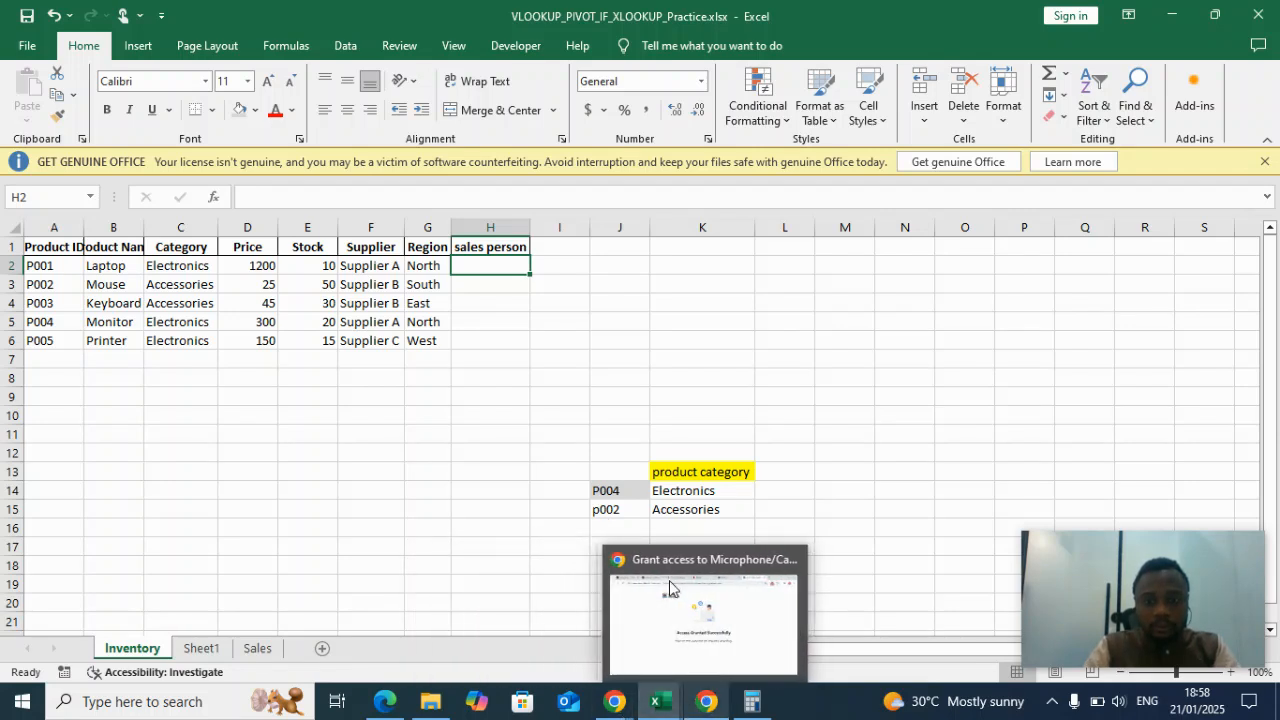
text(=)
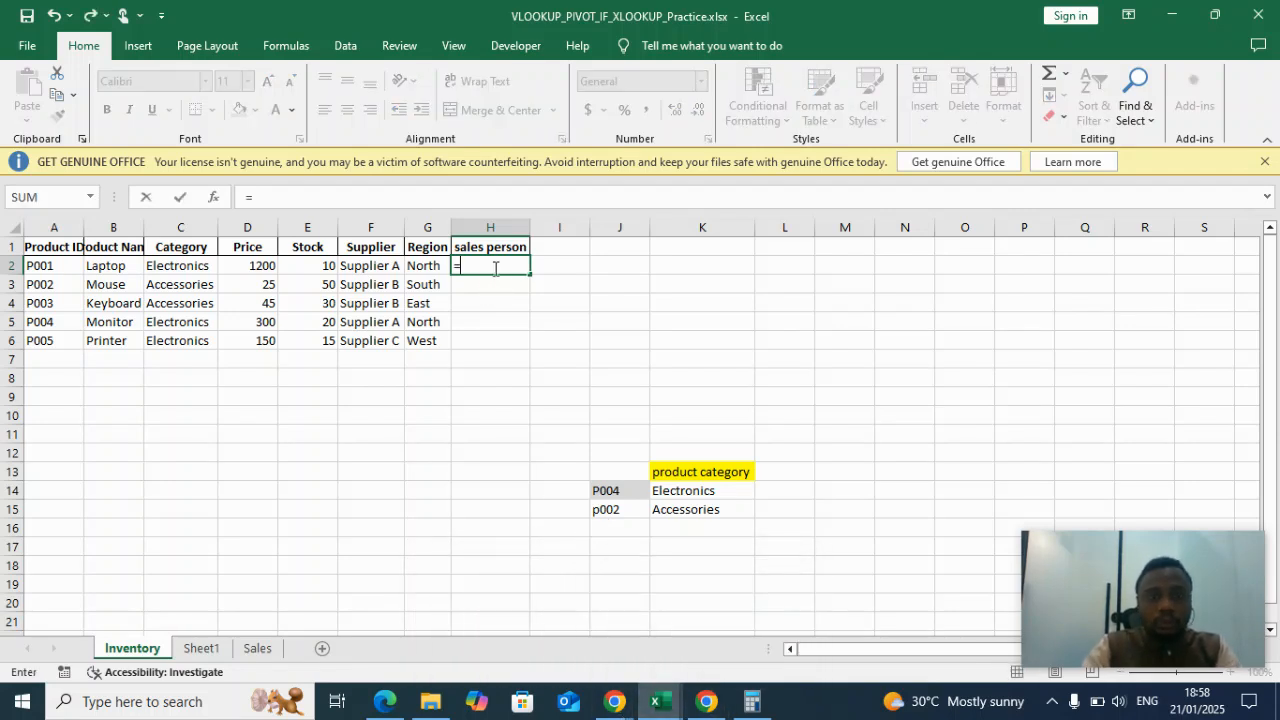
text(xloo)
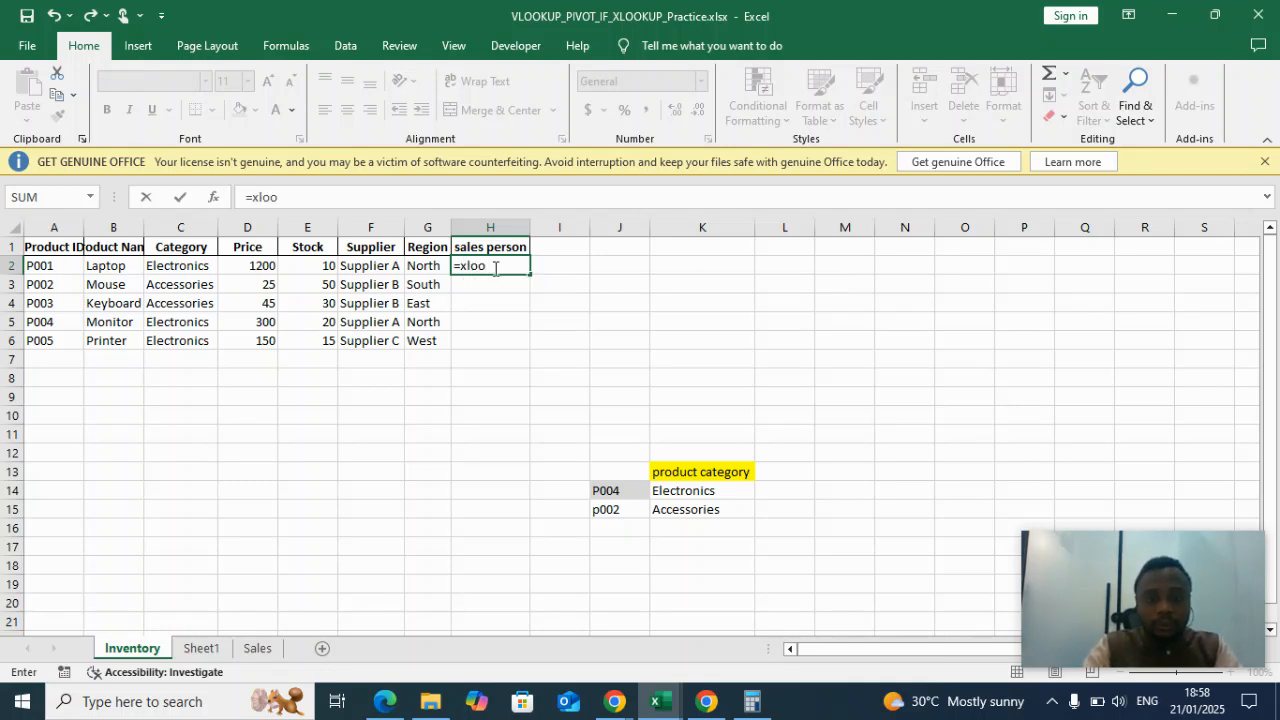
text(kup)
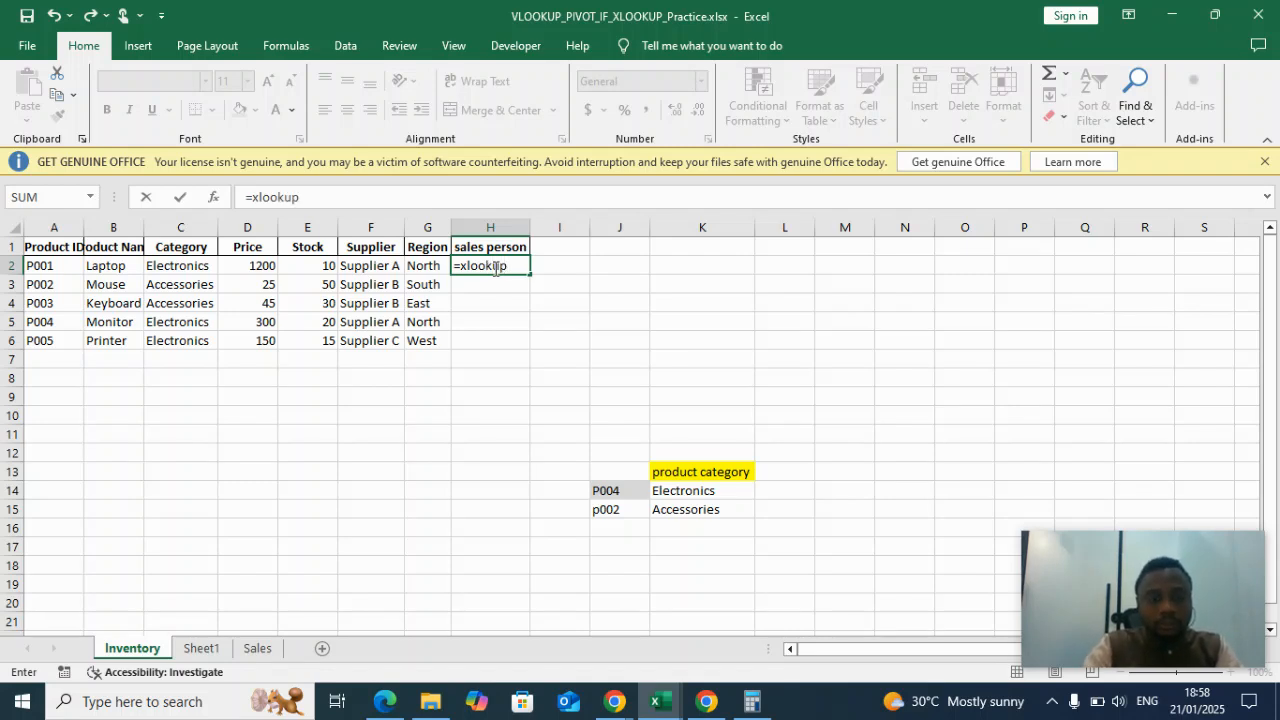
key(BackSpace)
key(BackSpace)
key(BackSpace)
key(BackSpace)
key(BackSpace)
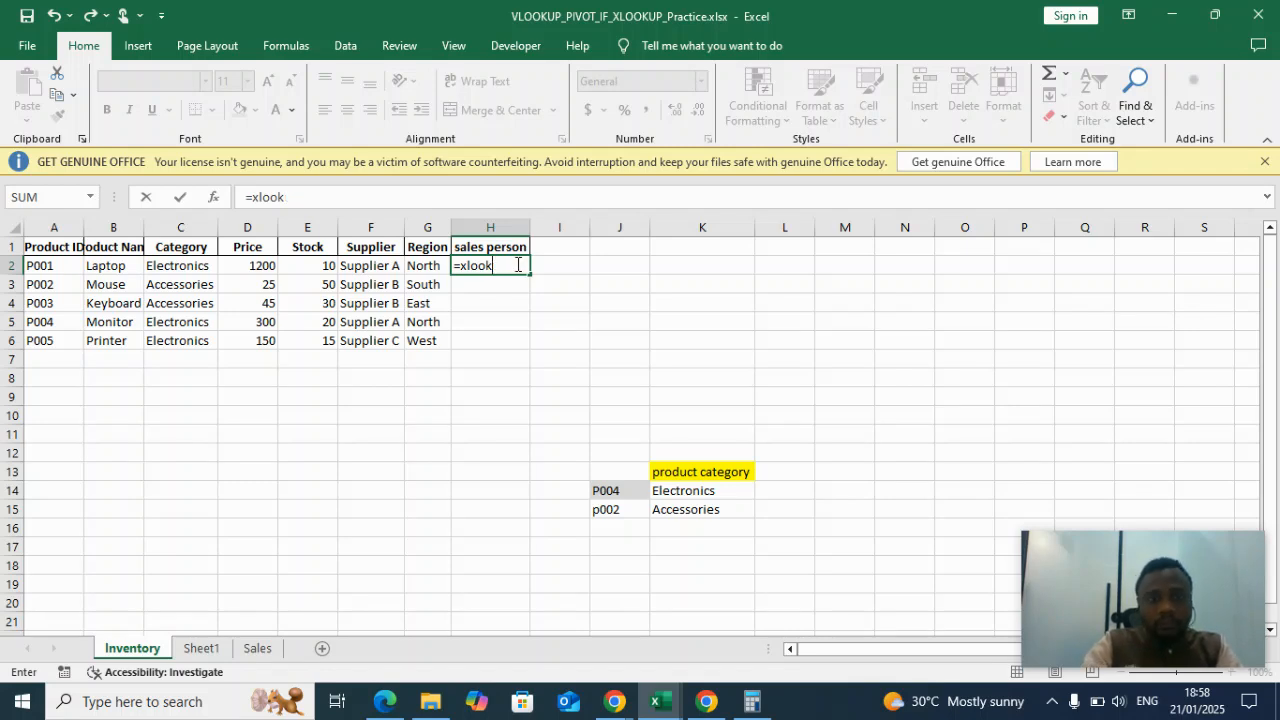
key(BackSpace)
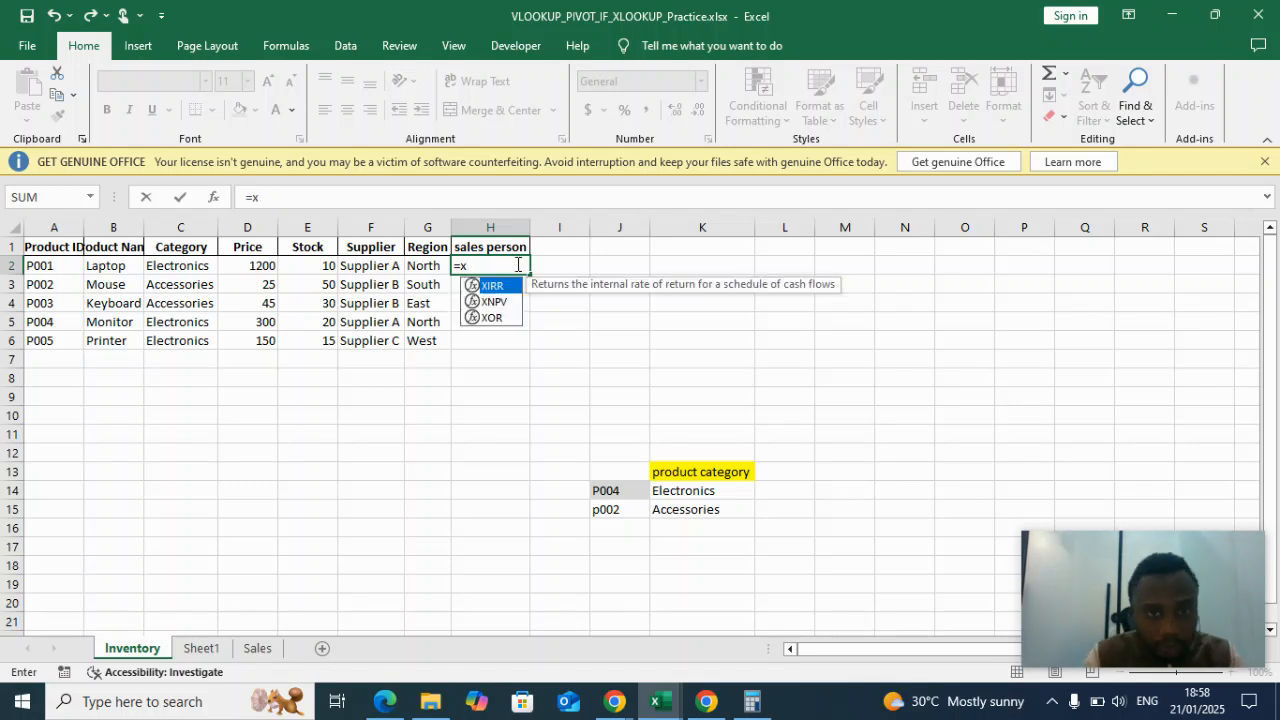
key(BackSpace)
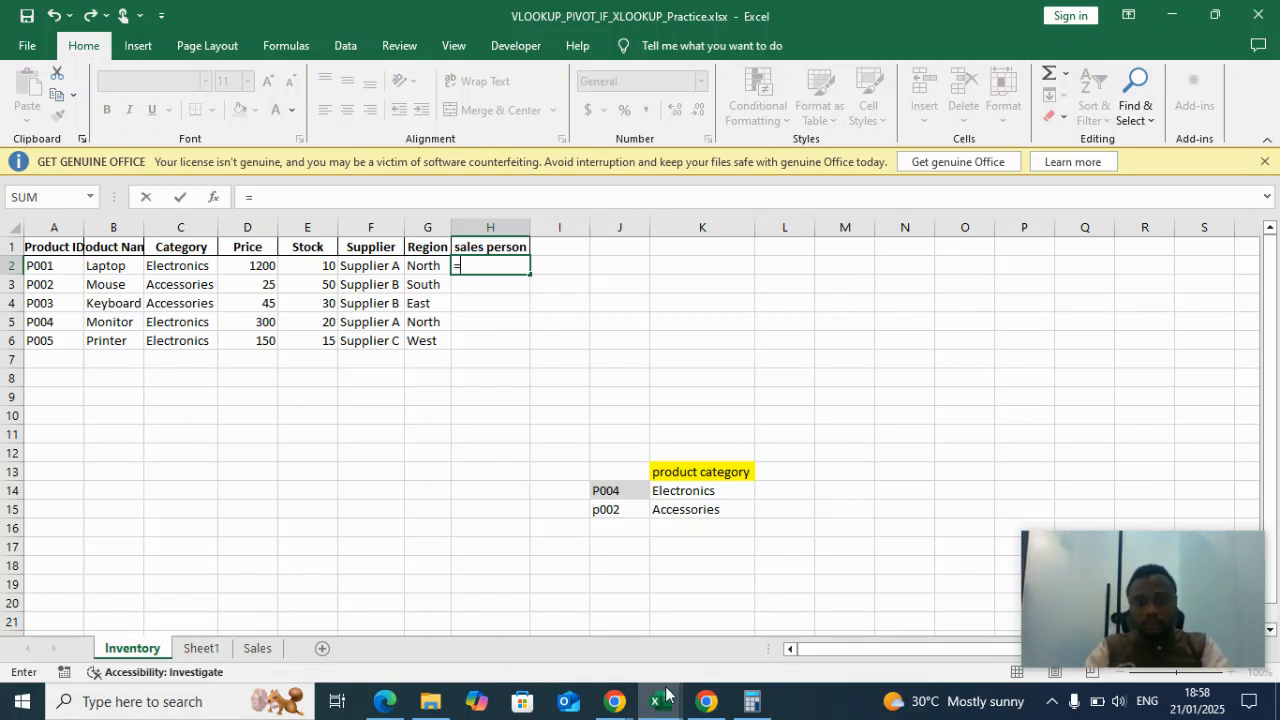
mouse_move(625, 710)
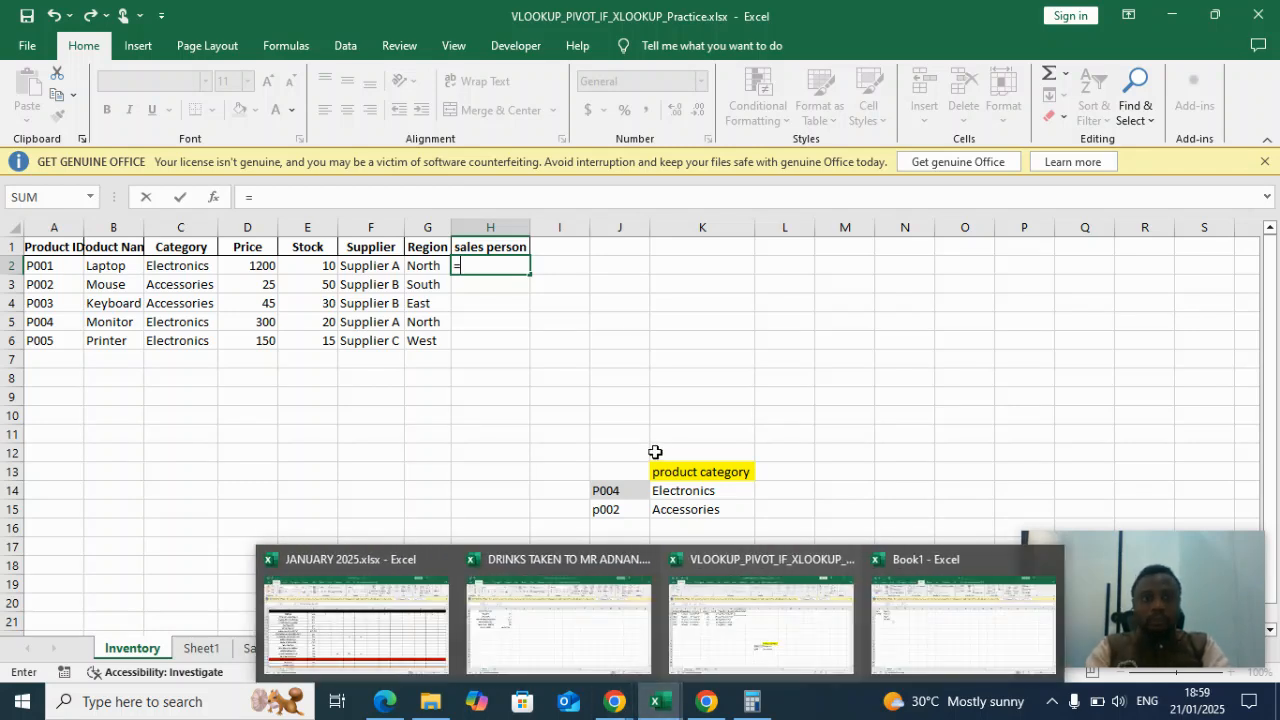
drag(500, 247, 505, 265)
key(BackSpace)
key(BackSpace)
key(BackSpace)
key(BackSpace)
key(BackSpace)
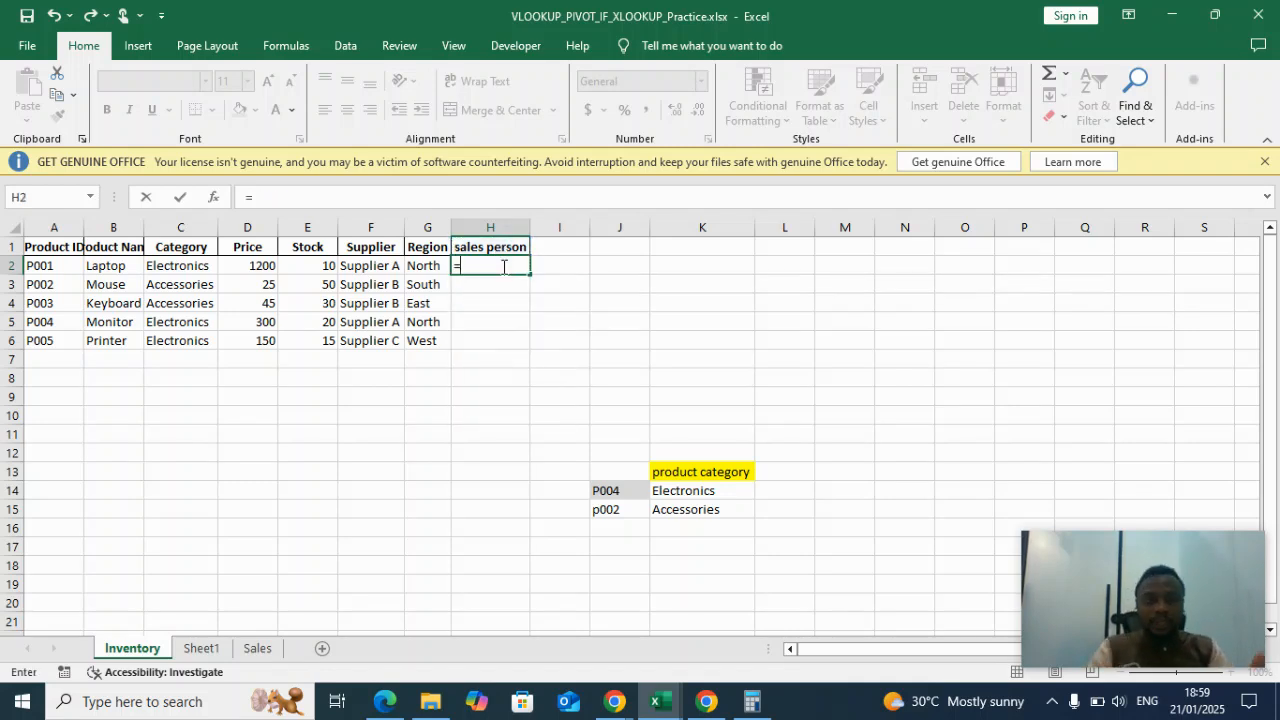
click(502, 308)
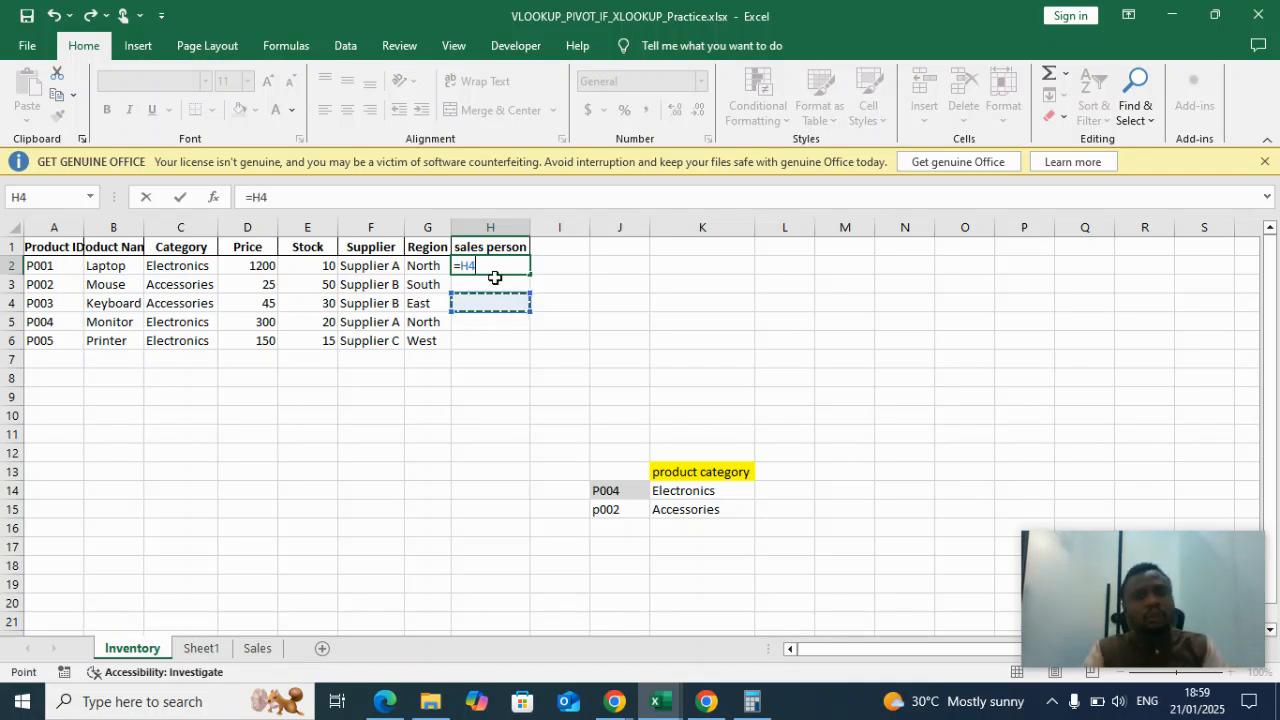
key(BackSpace)
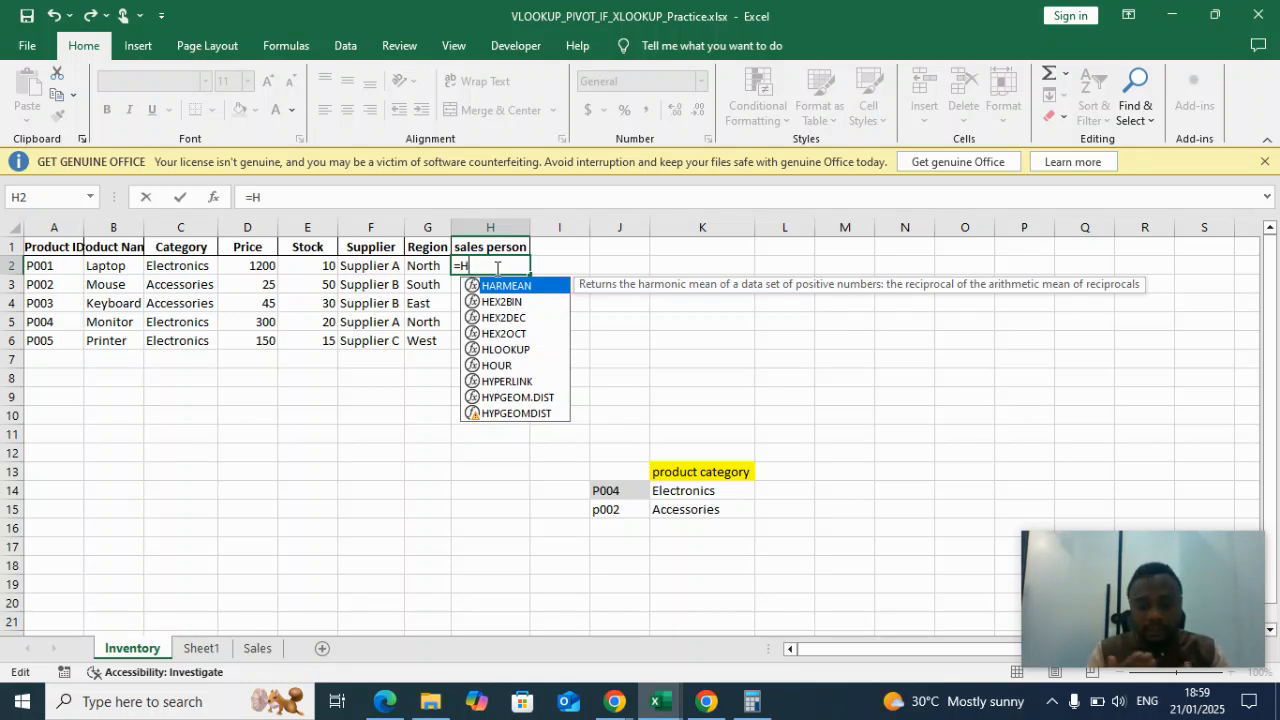
key(BackSpace)
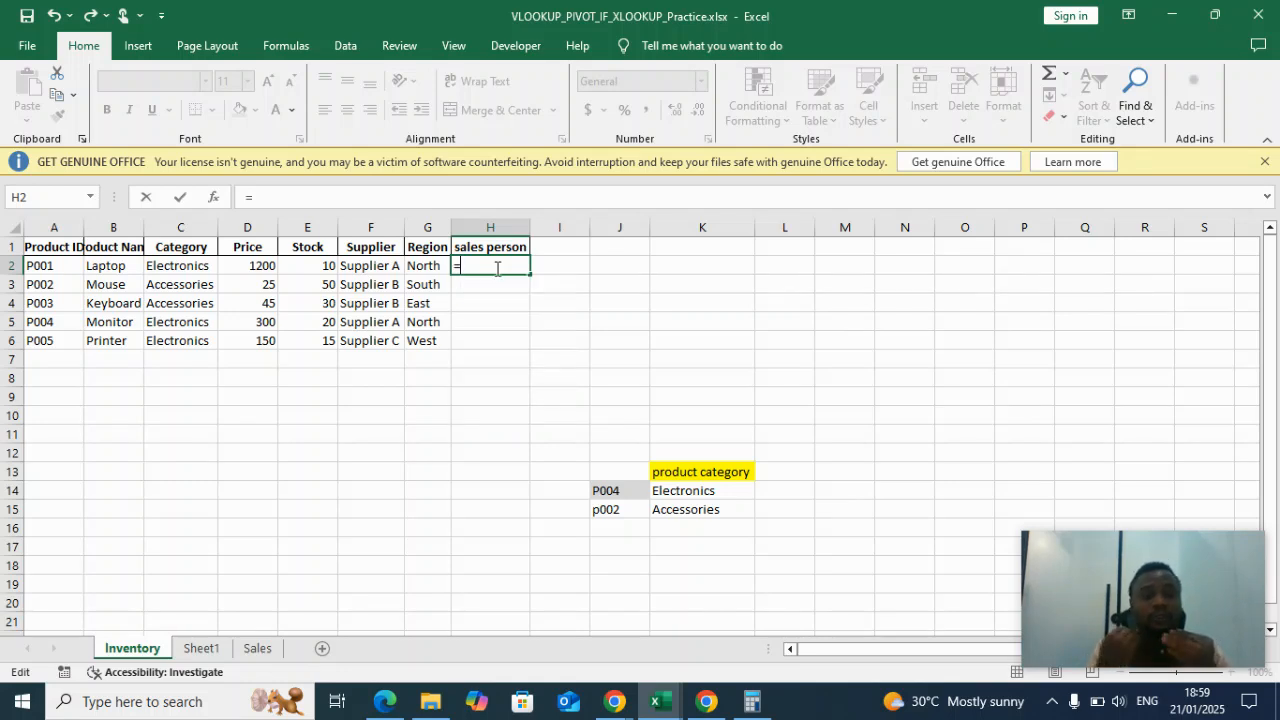
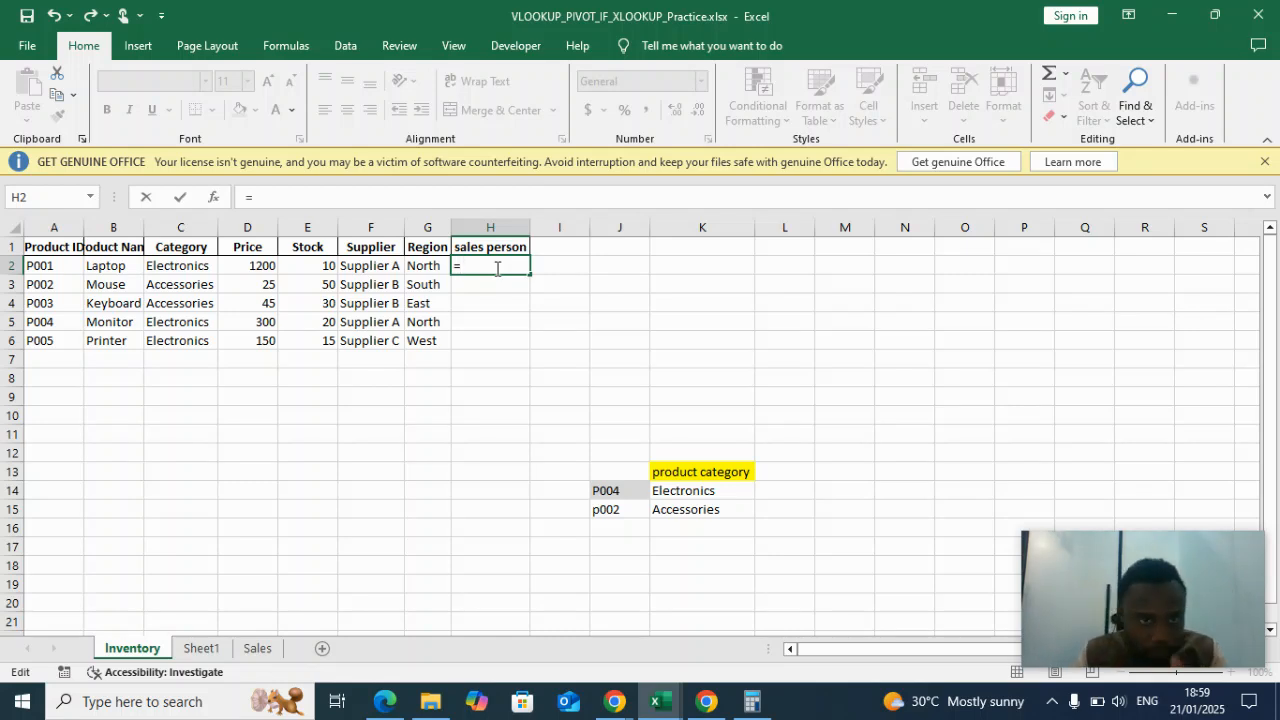
key(Escape)
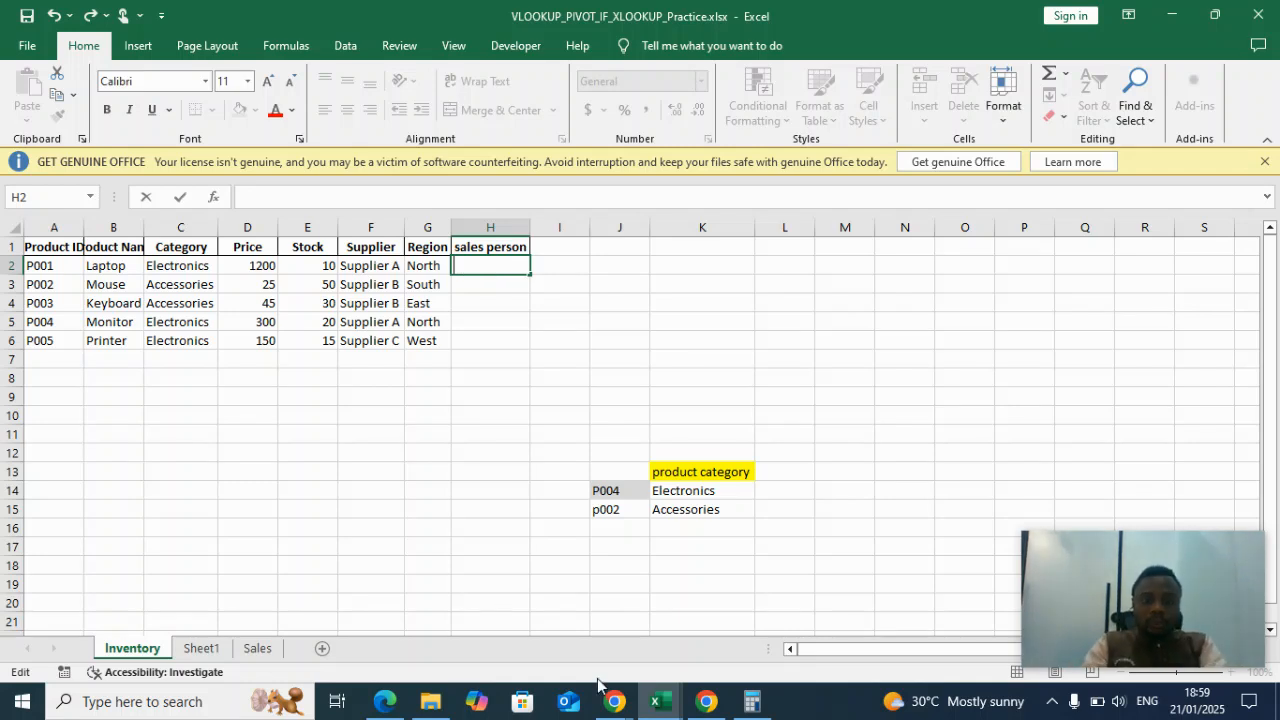
mouse_move(684, 706)
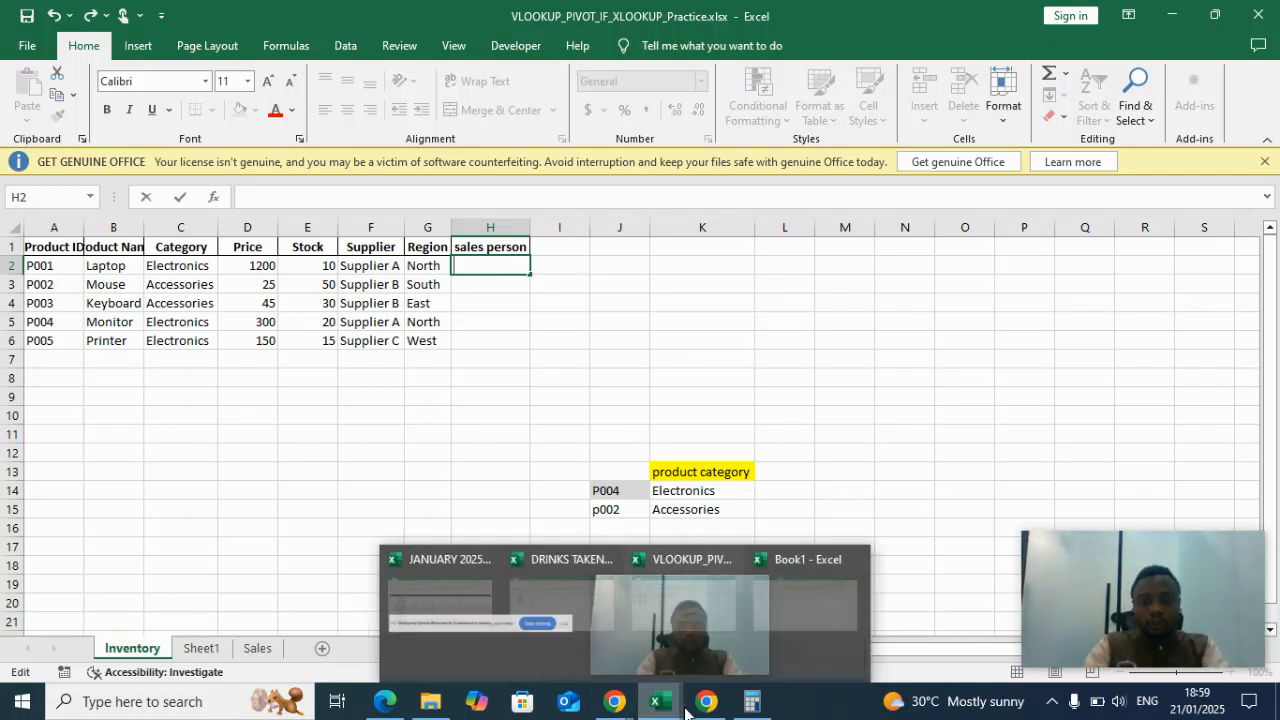
click(698, 620)
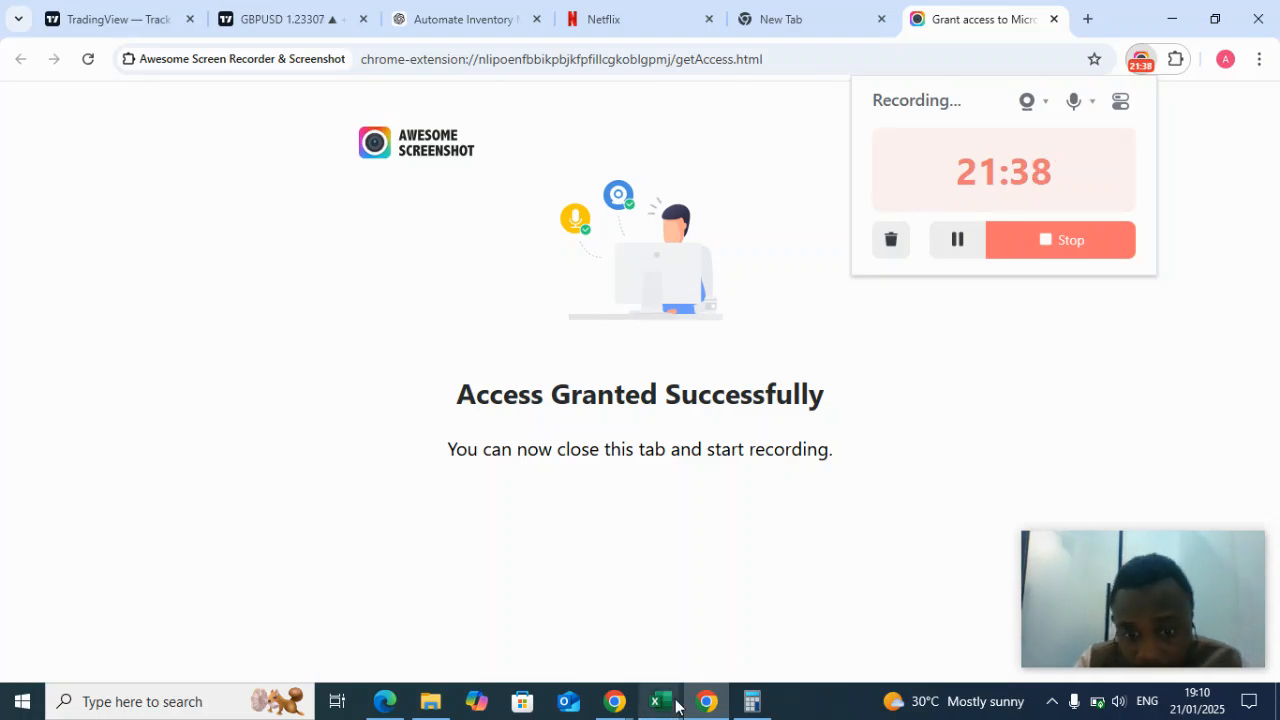
mouse_move(676, 706)
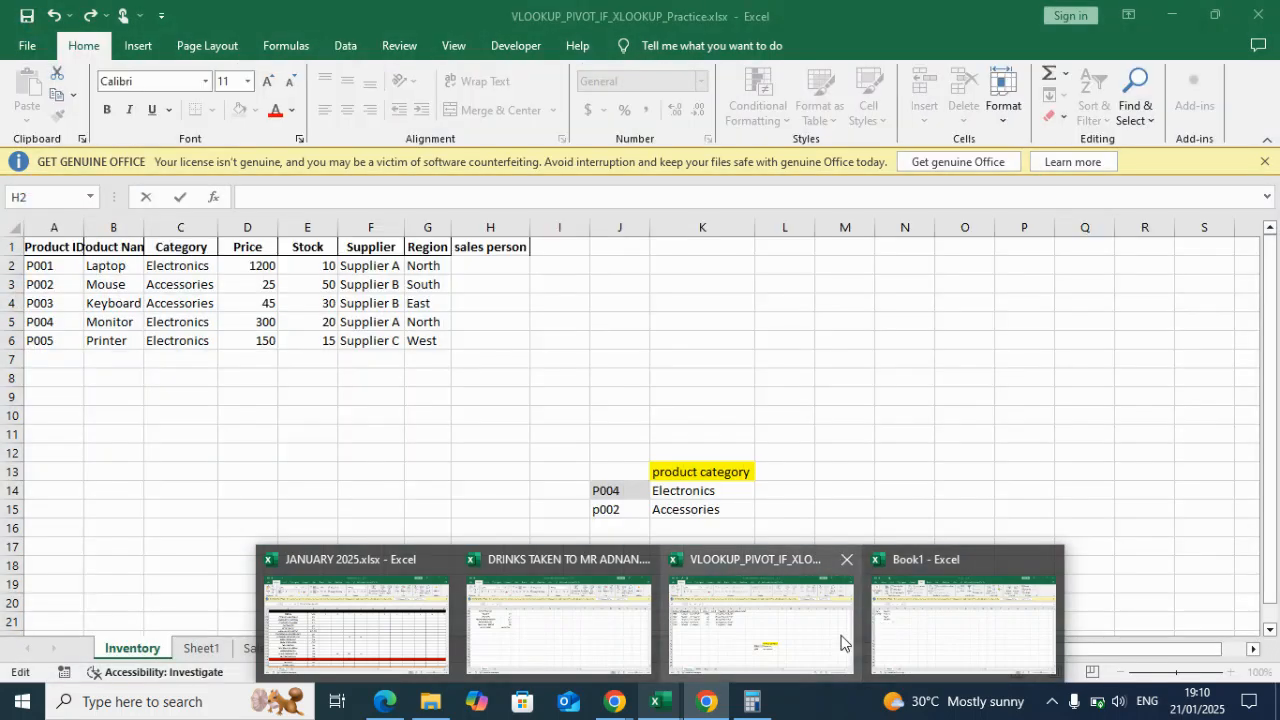
click(841, 641)
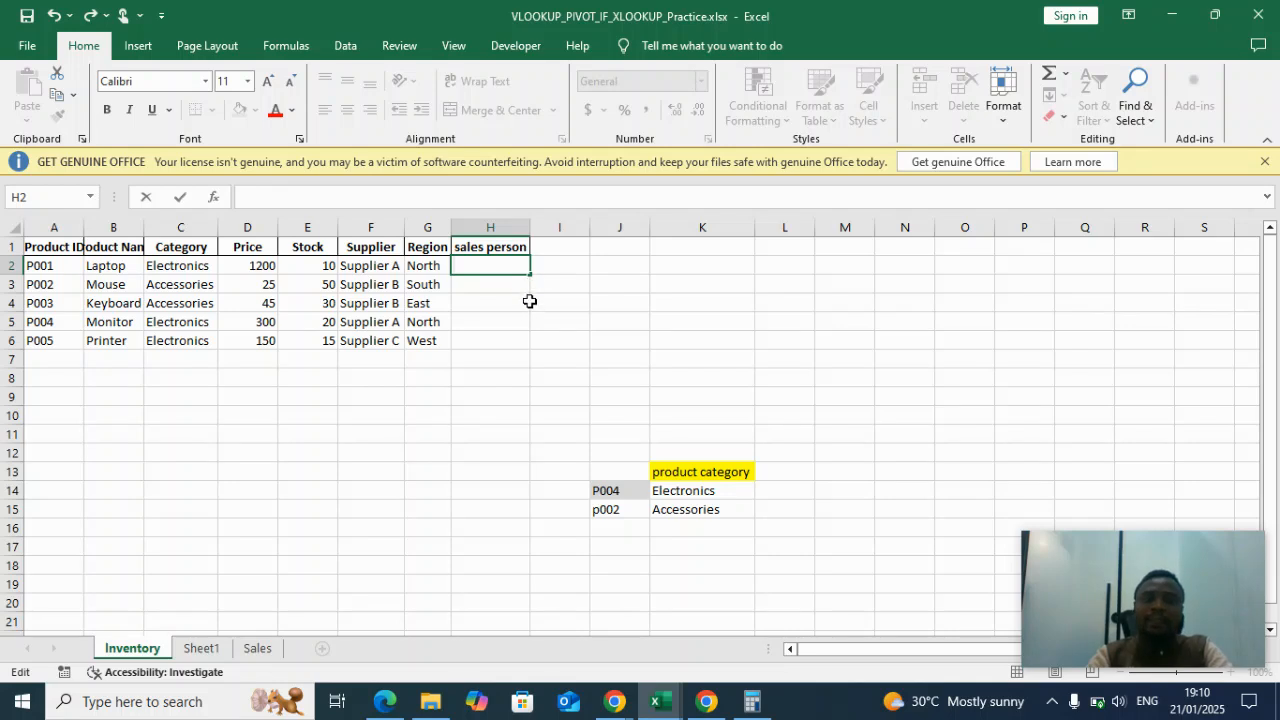
Replace the sales person header in H1 of the Inventory sheet with remark.
click(514, 244)
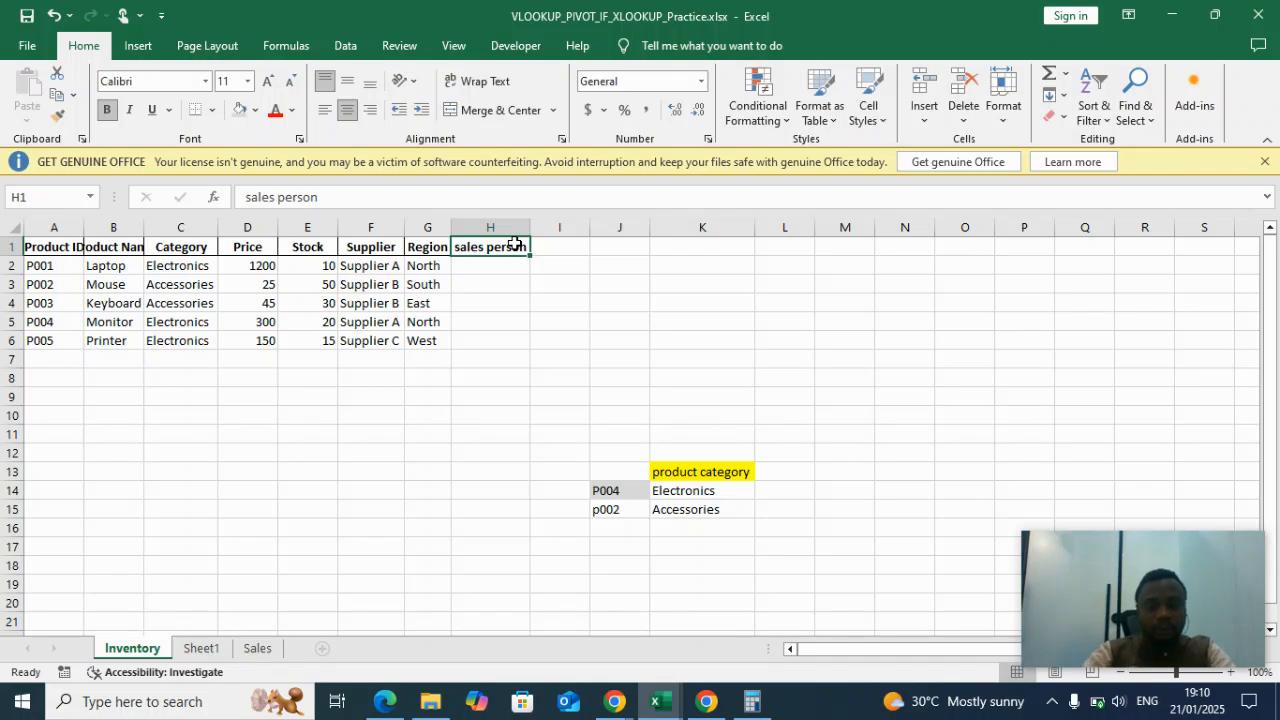
key(BackSpace)
text(remark)
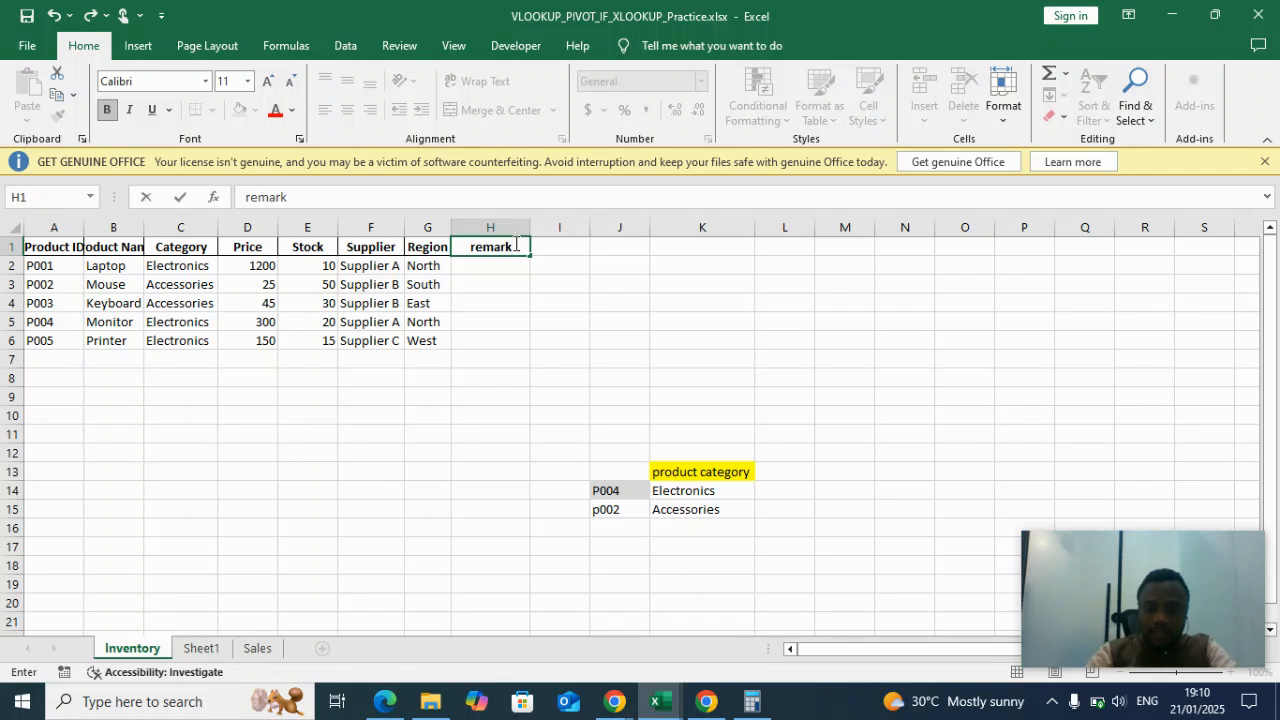
key(Return)
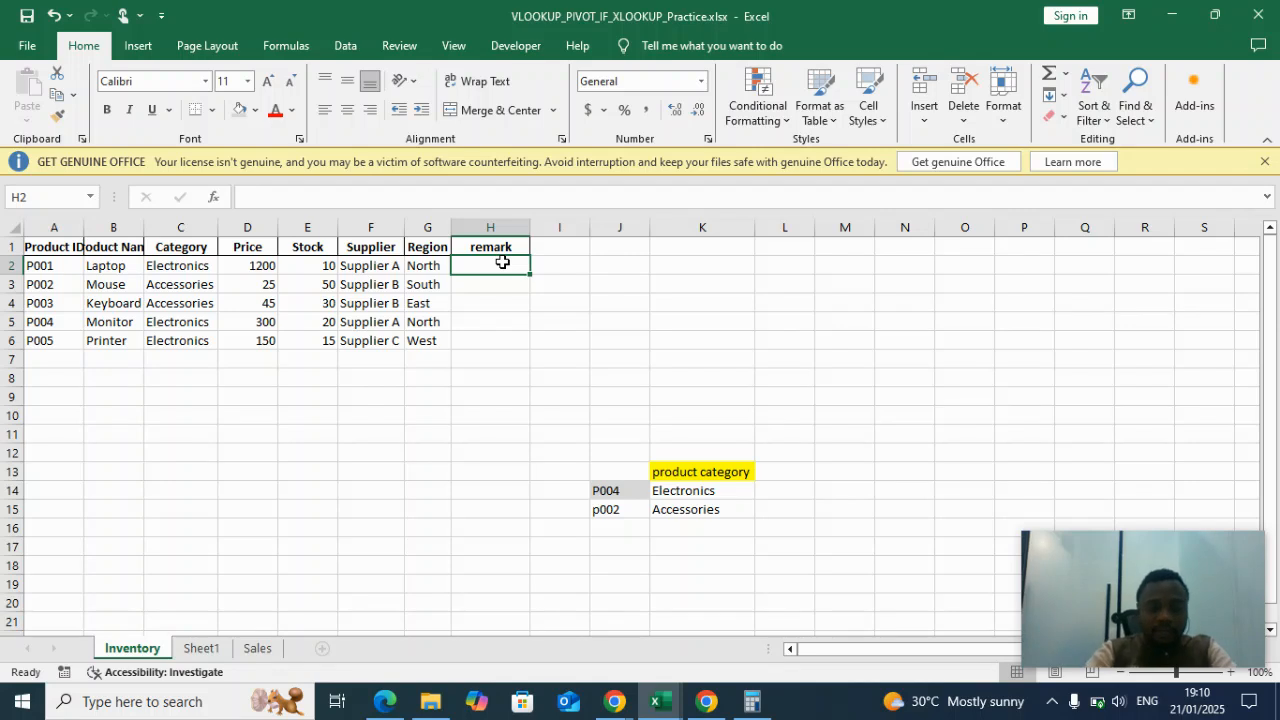
Begin an IF formula in H2 that tests whether the laptop's stock in E2 is less than 11.
text(=if)
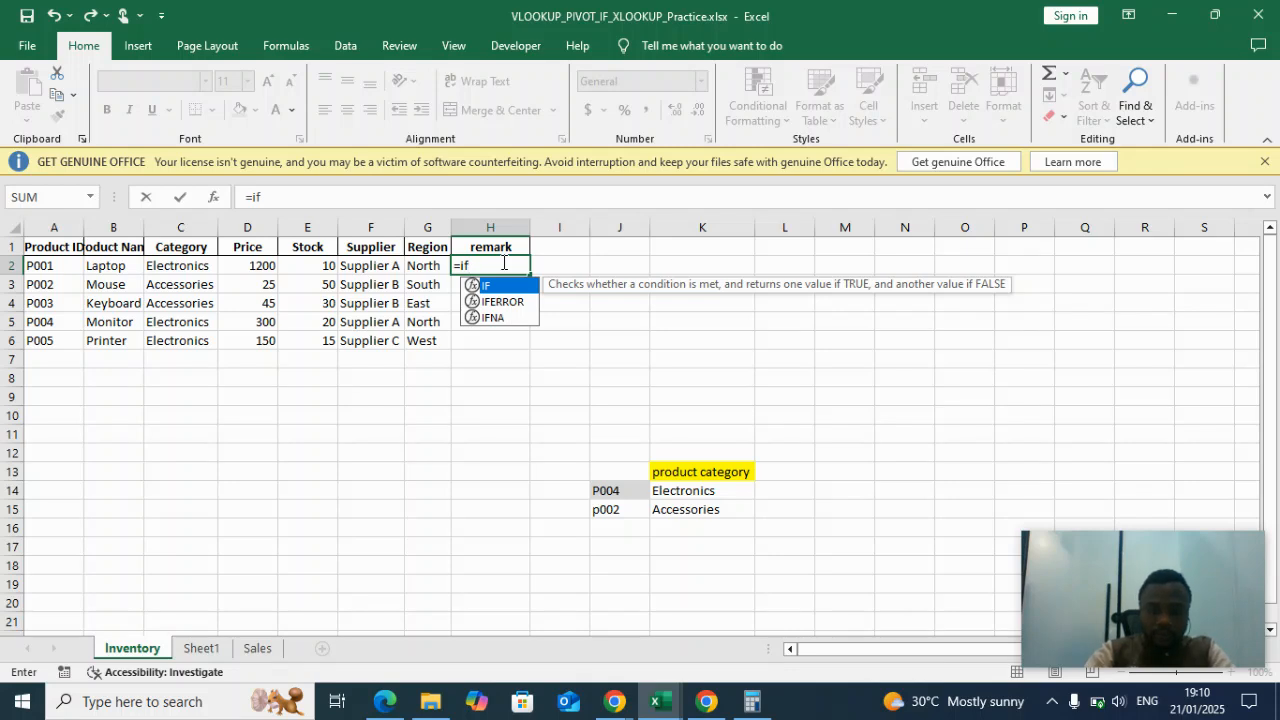
text(()
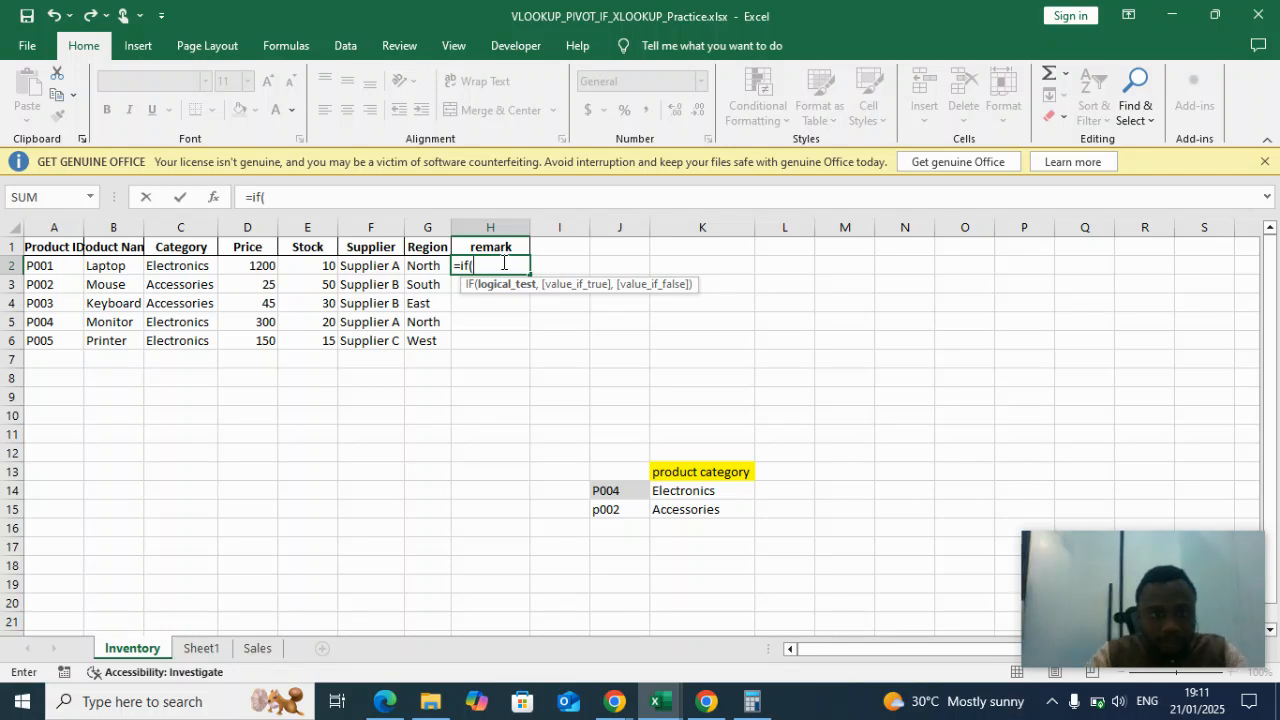
click(307, 266)
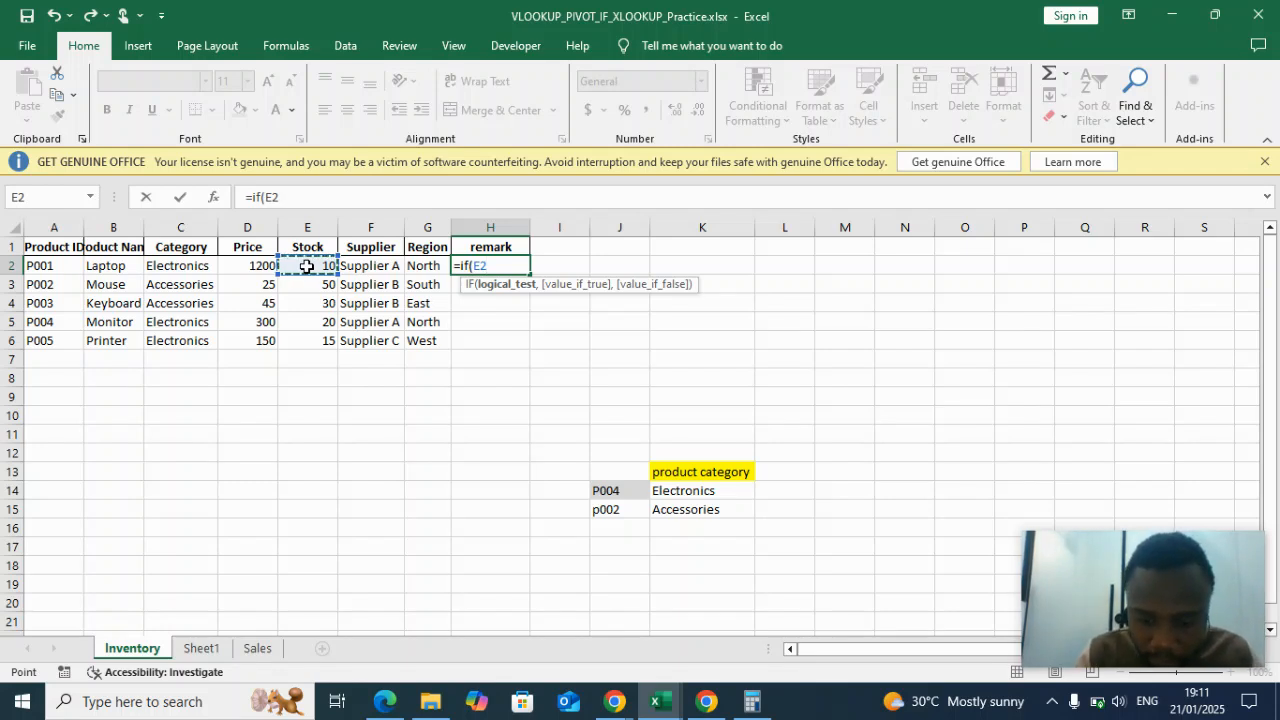
text(<11)
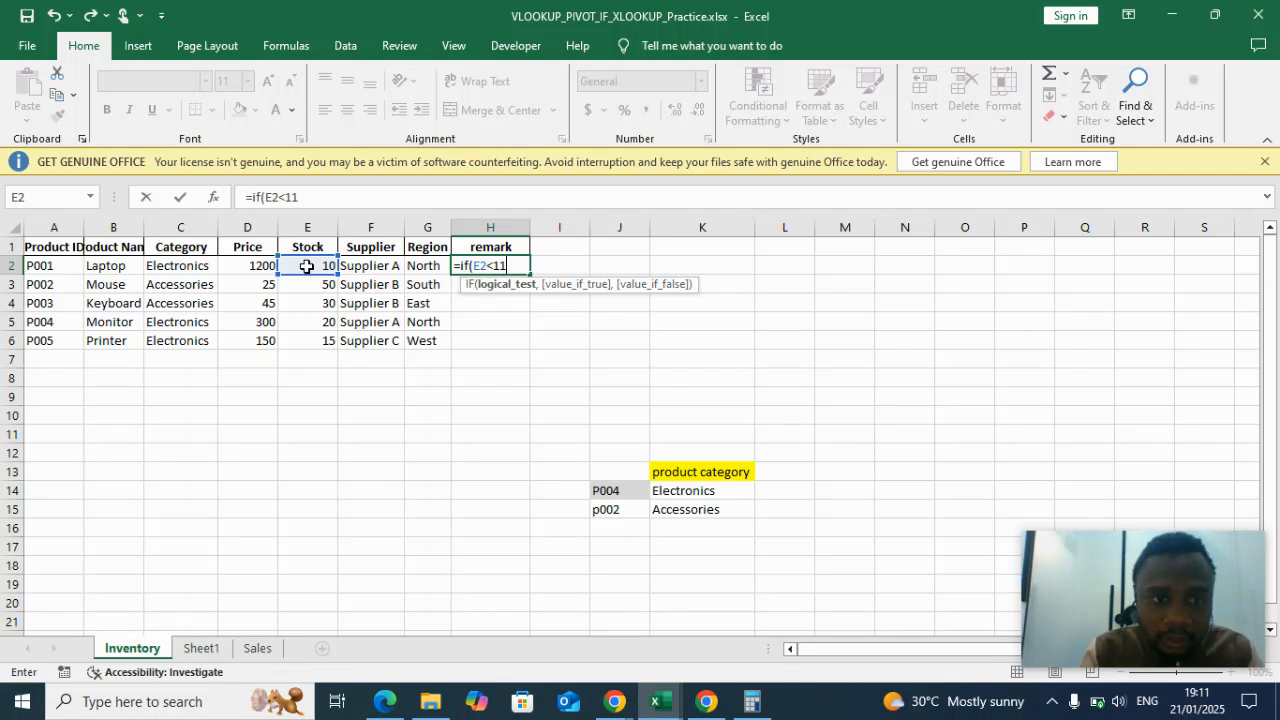
text(,)
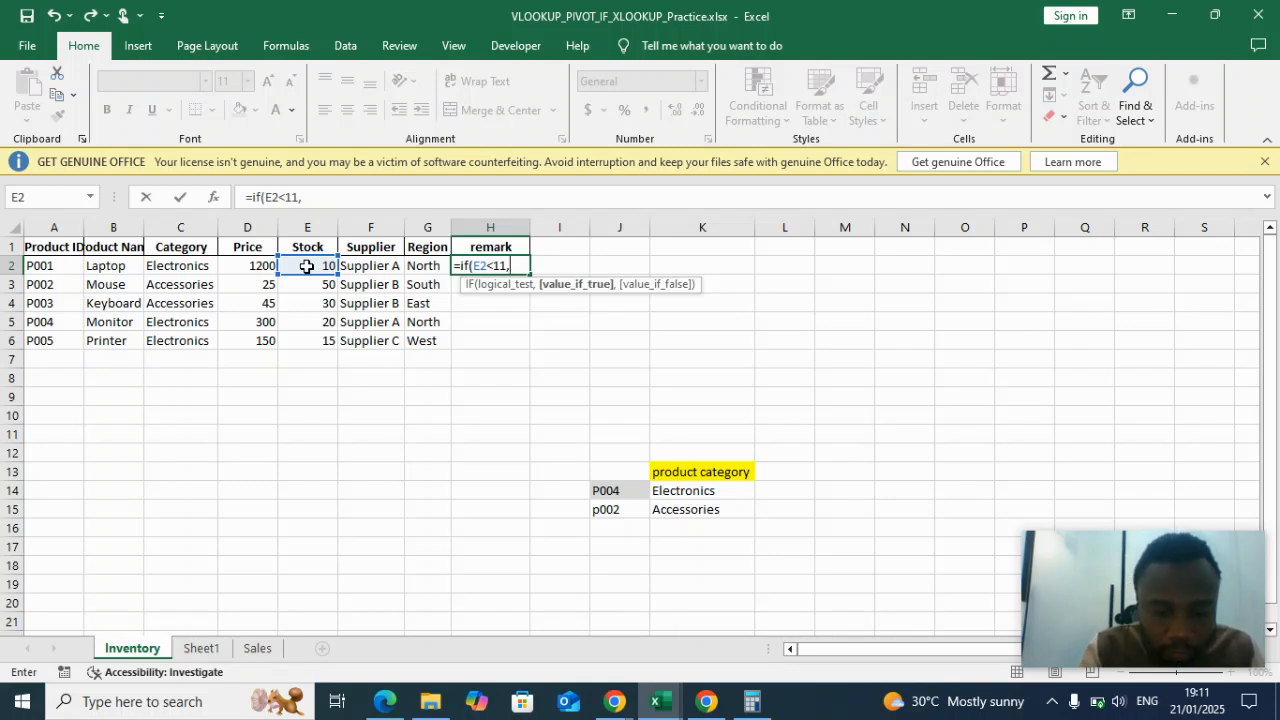
Complete the IF formula in H2 with unquoted insufficient if true and sufficient if false, and autofit column H's width.
text(ins)
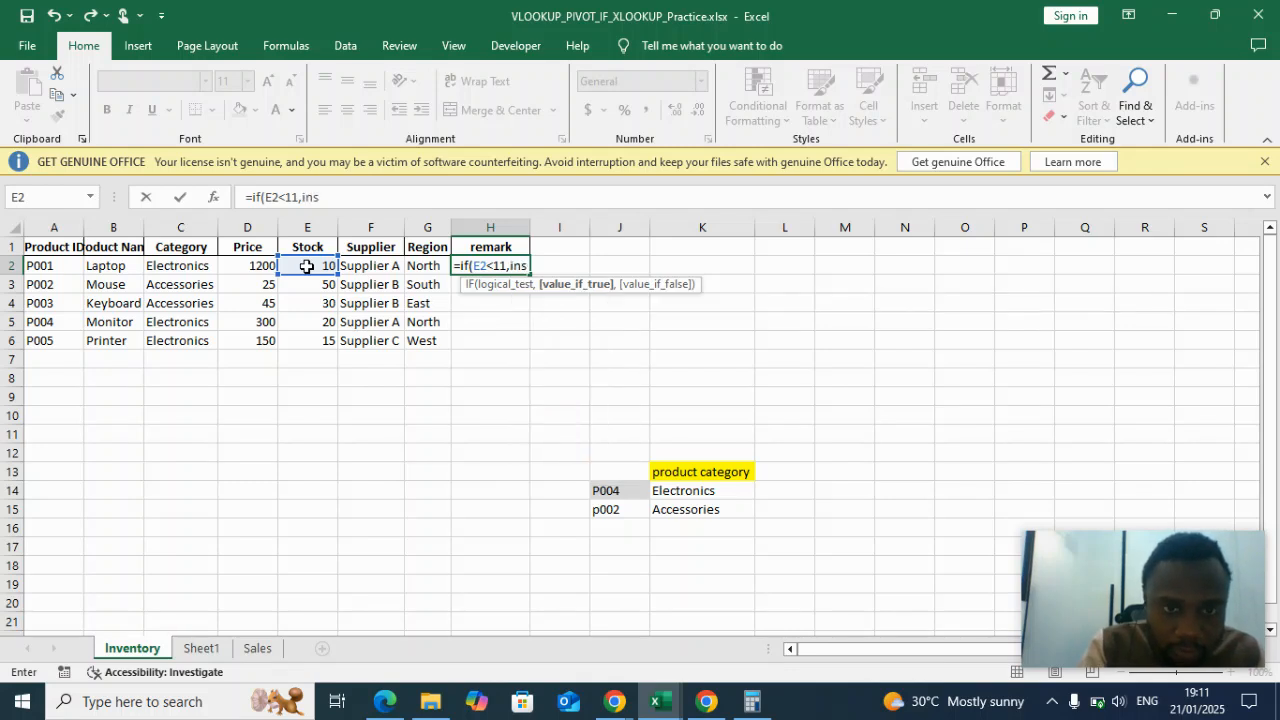
text(uf)
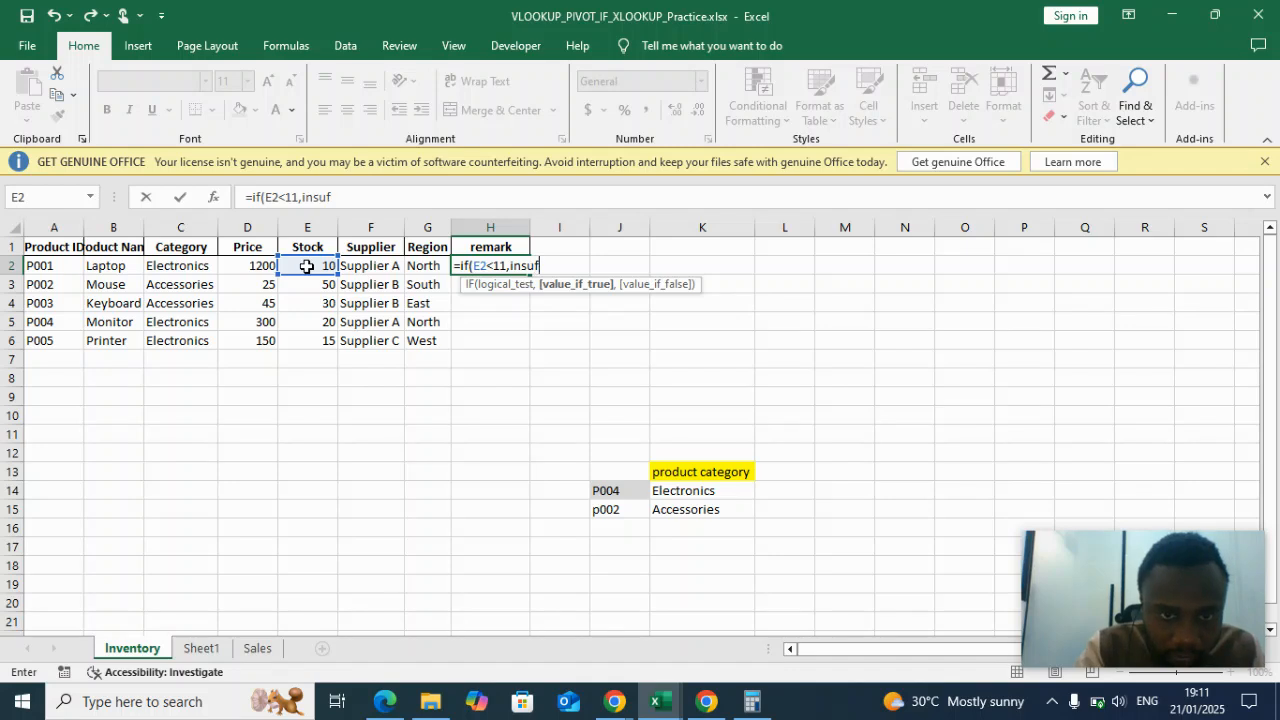
text(fi)
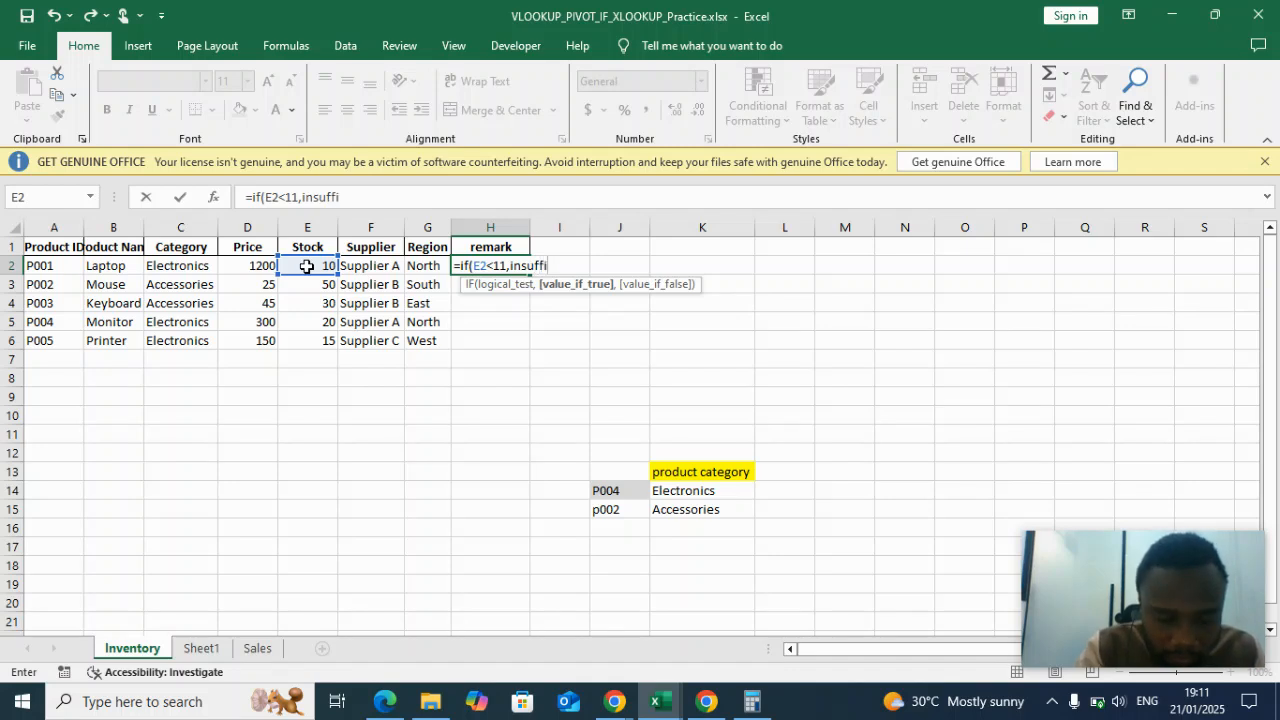
text(cient)
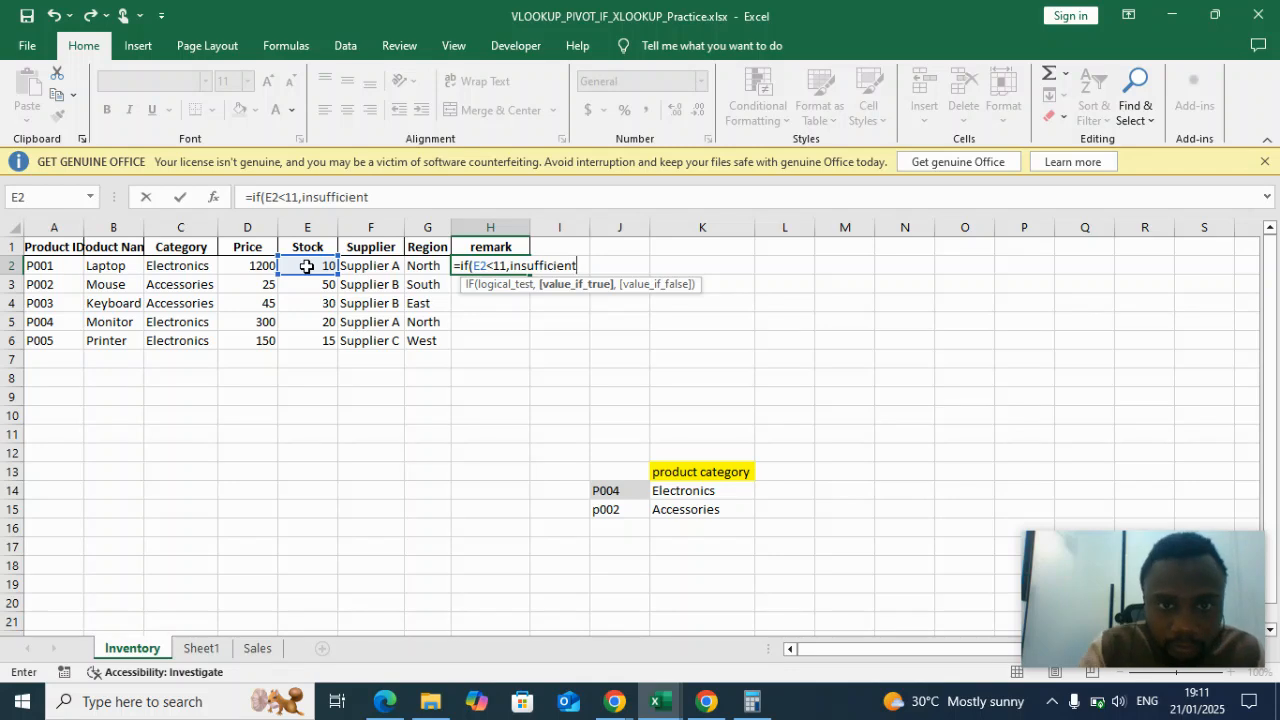
text(,)
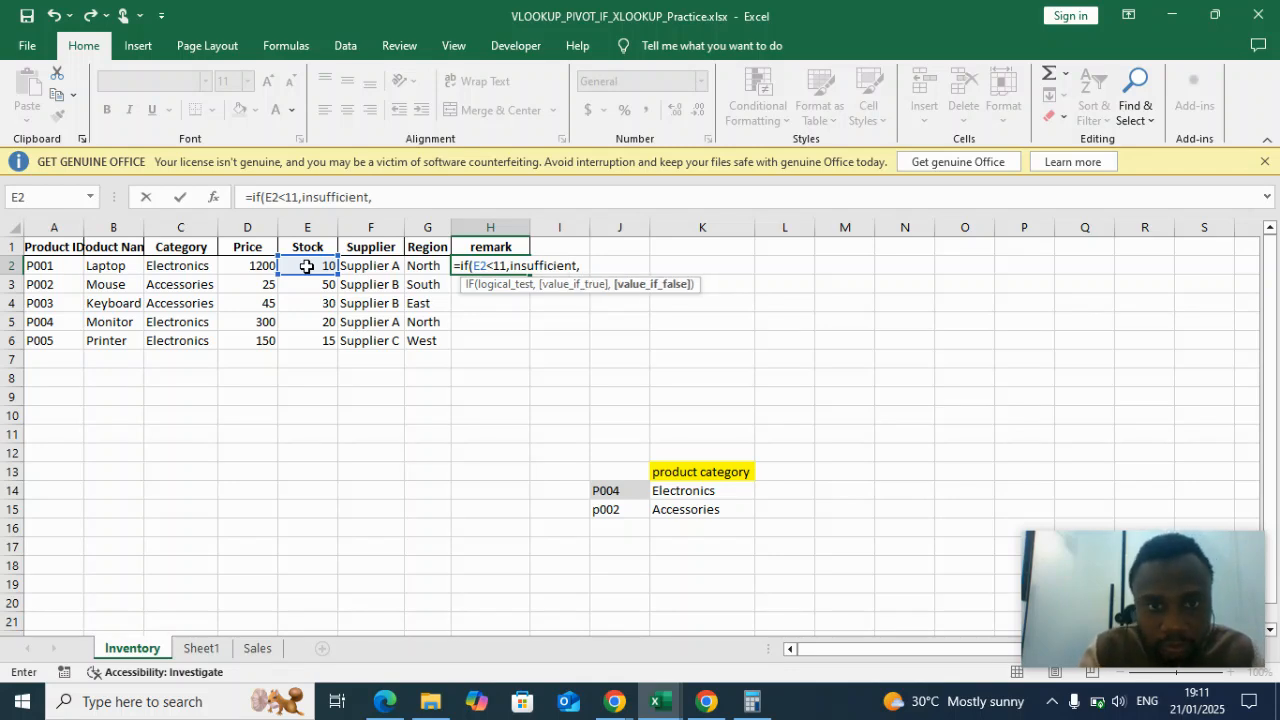
text(suff)
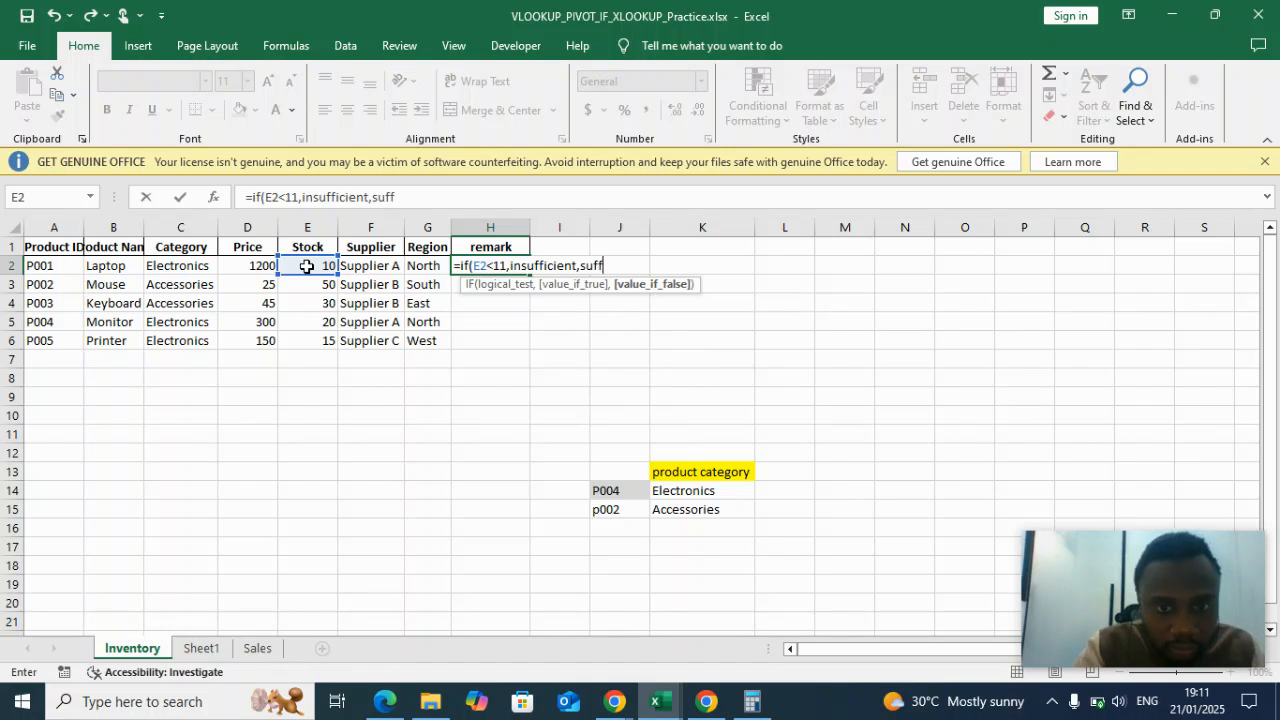
text(icien)
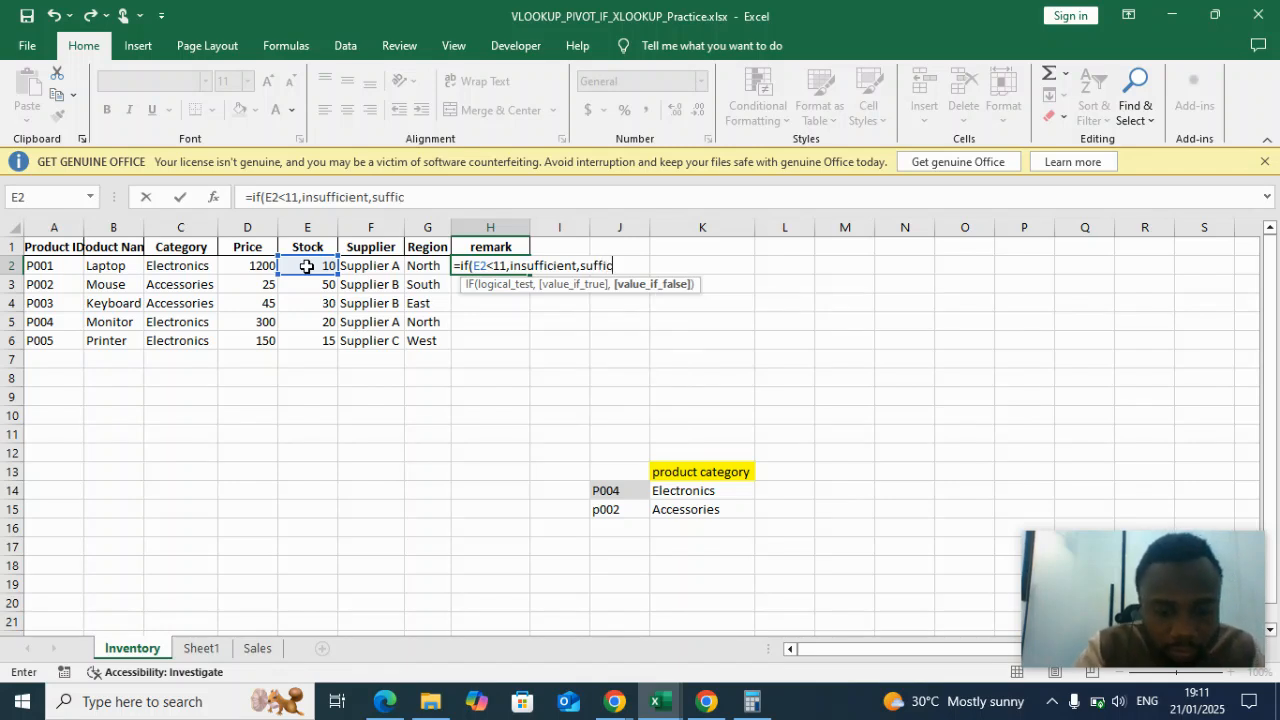
text(t)
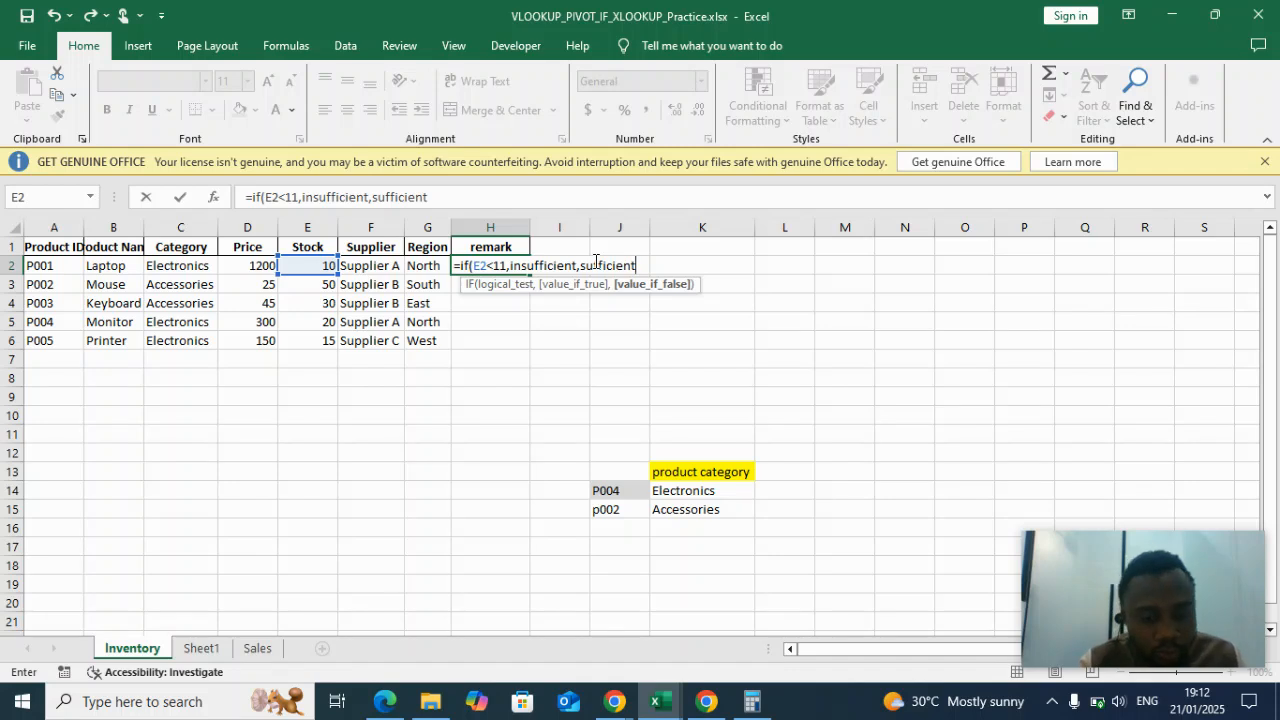
text())
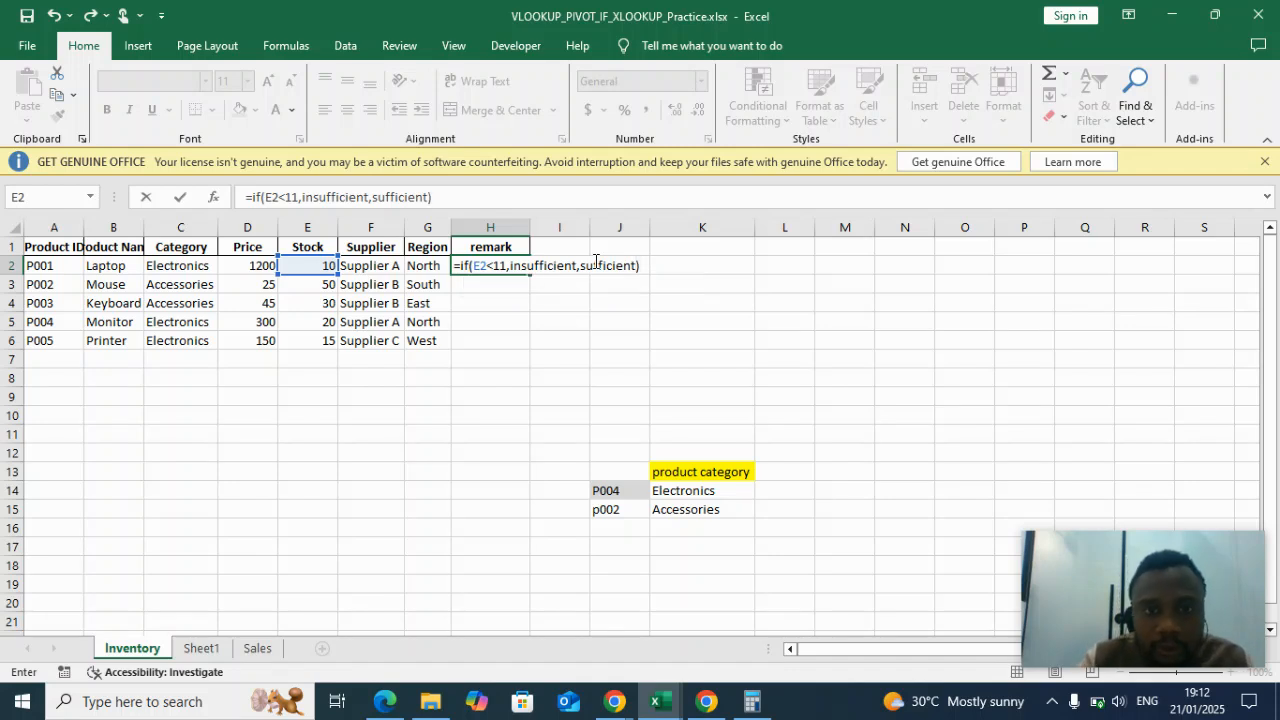
key(Return)
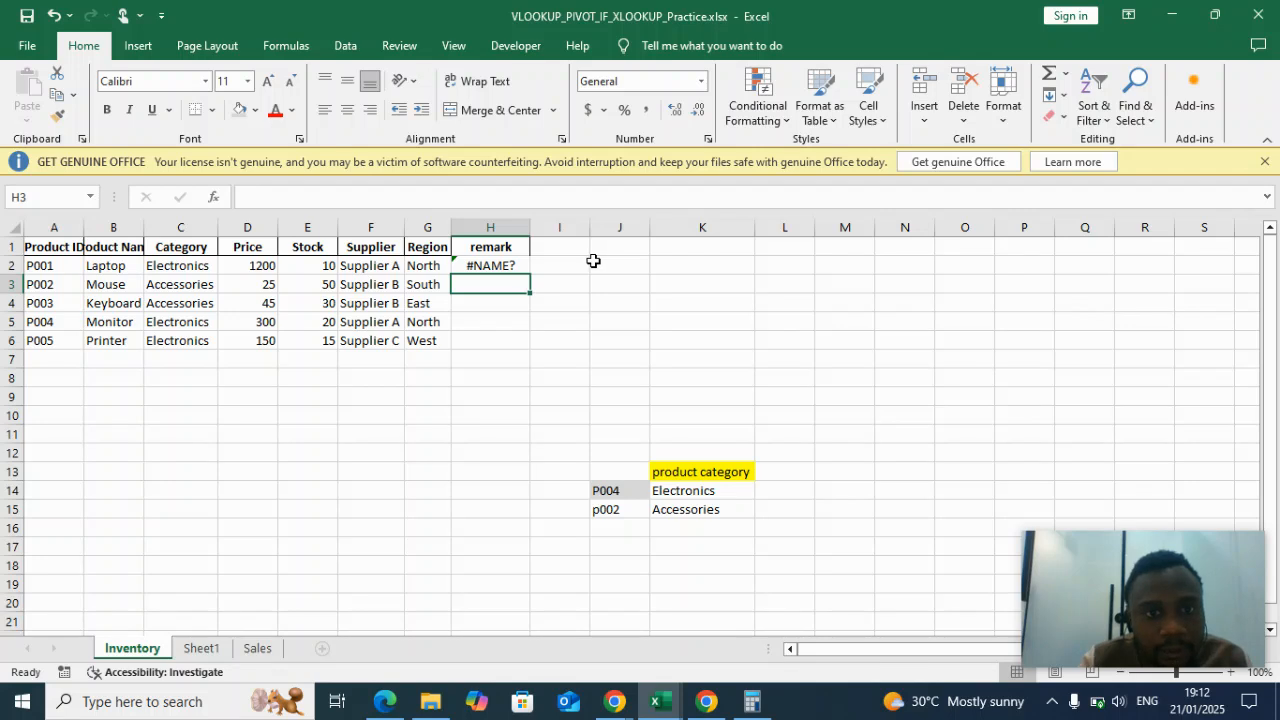
click(511, 264)
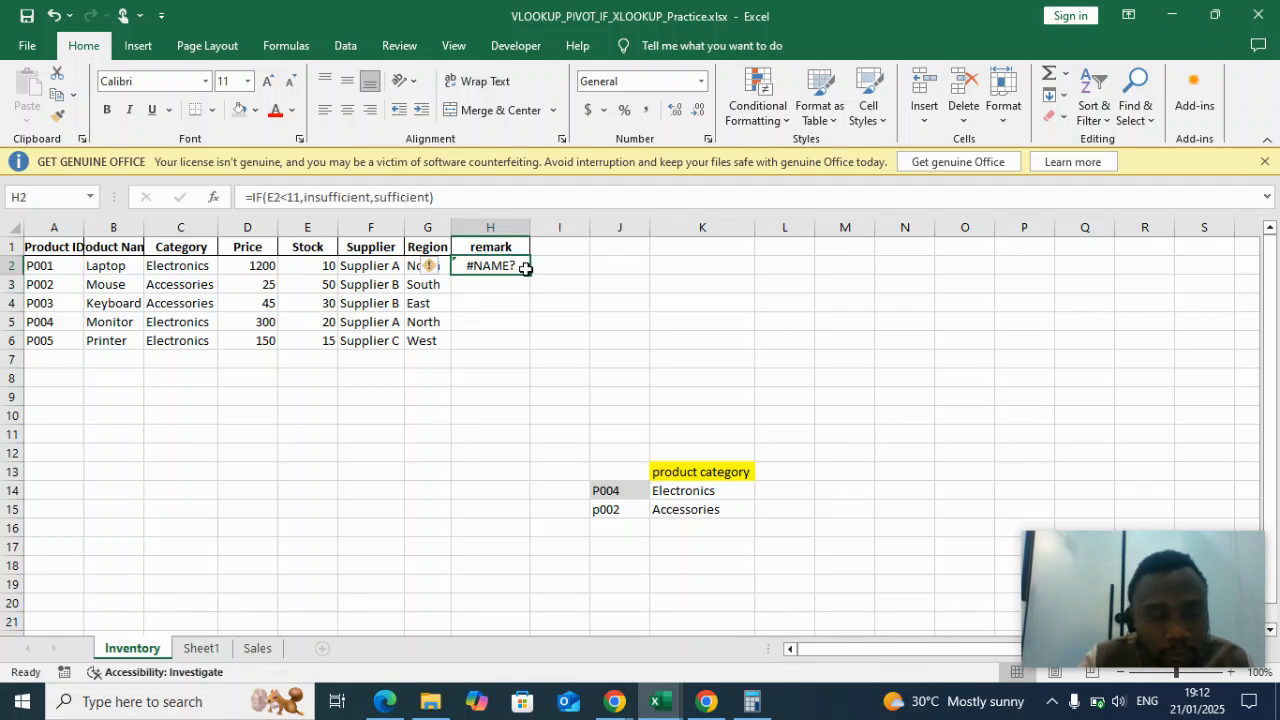
double_click(530, 219)
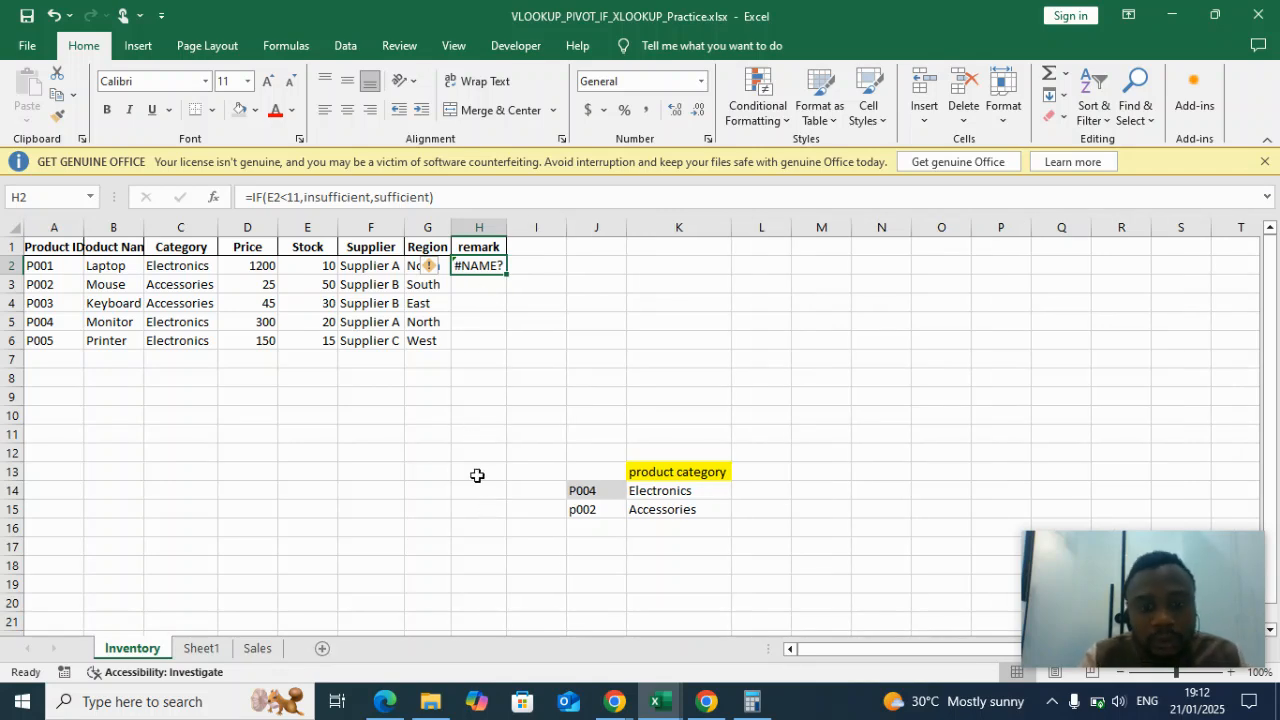
mouse_move(616, 703)
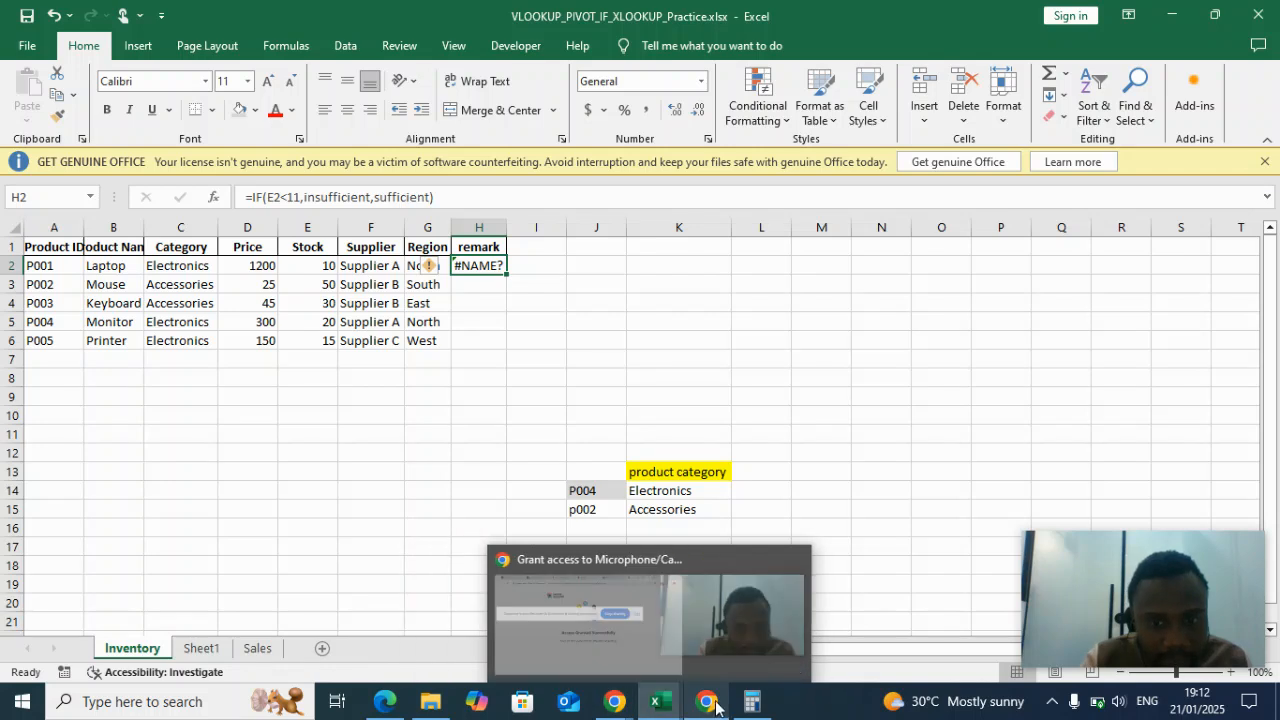
click(722, 662)
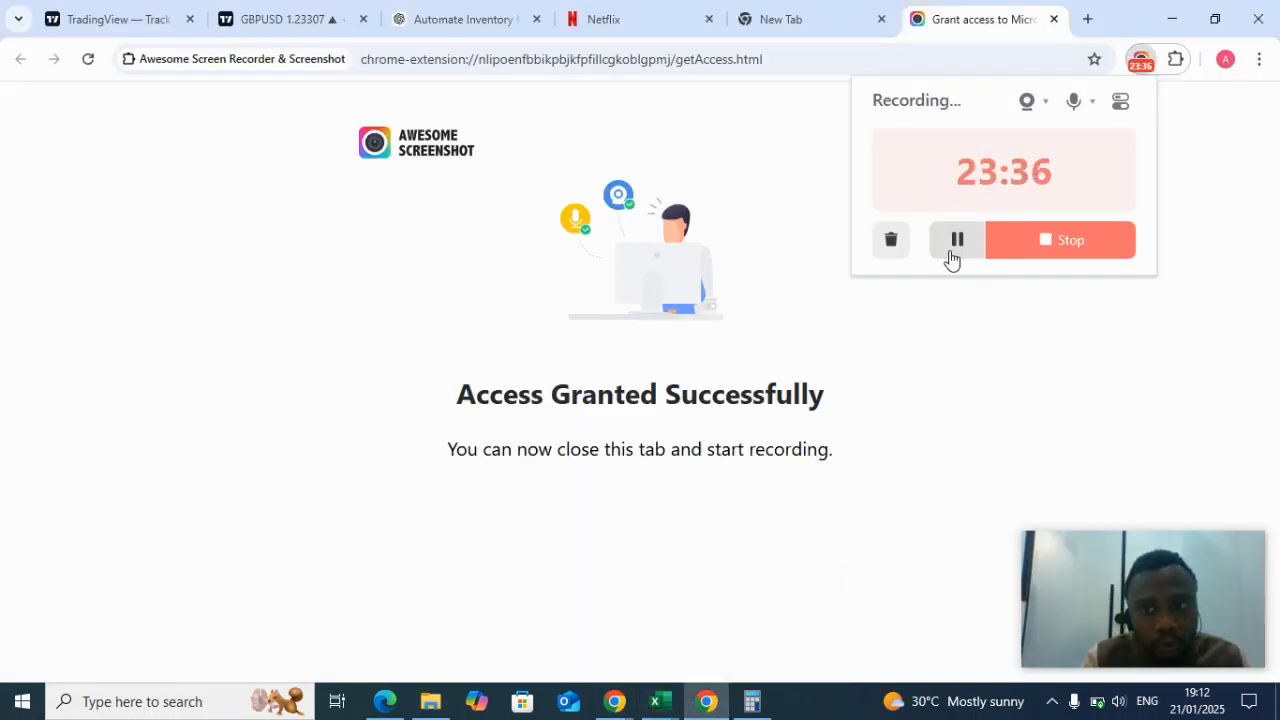
mouse_move(656, 705)
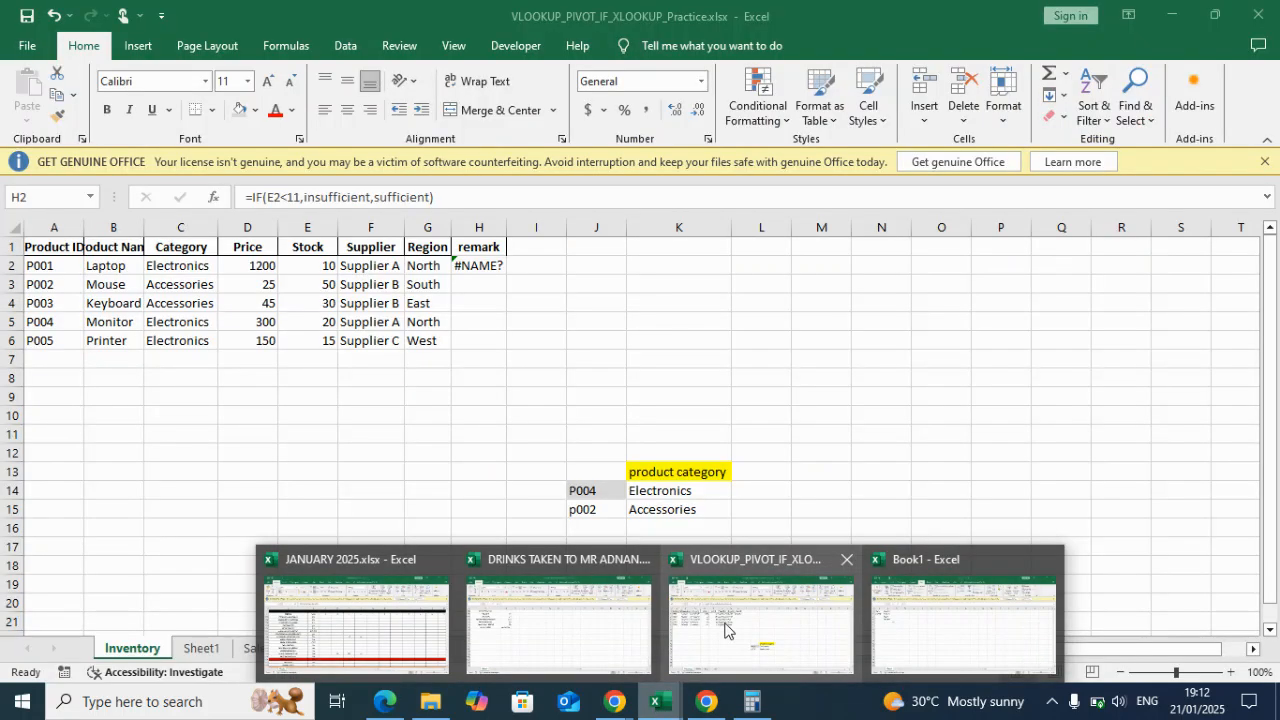
click(726, 628)
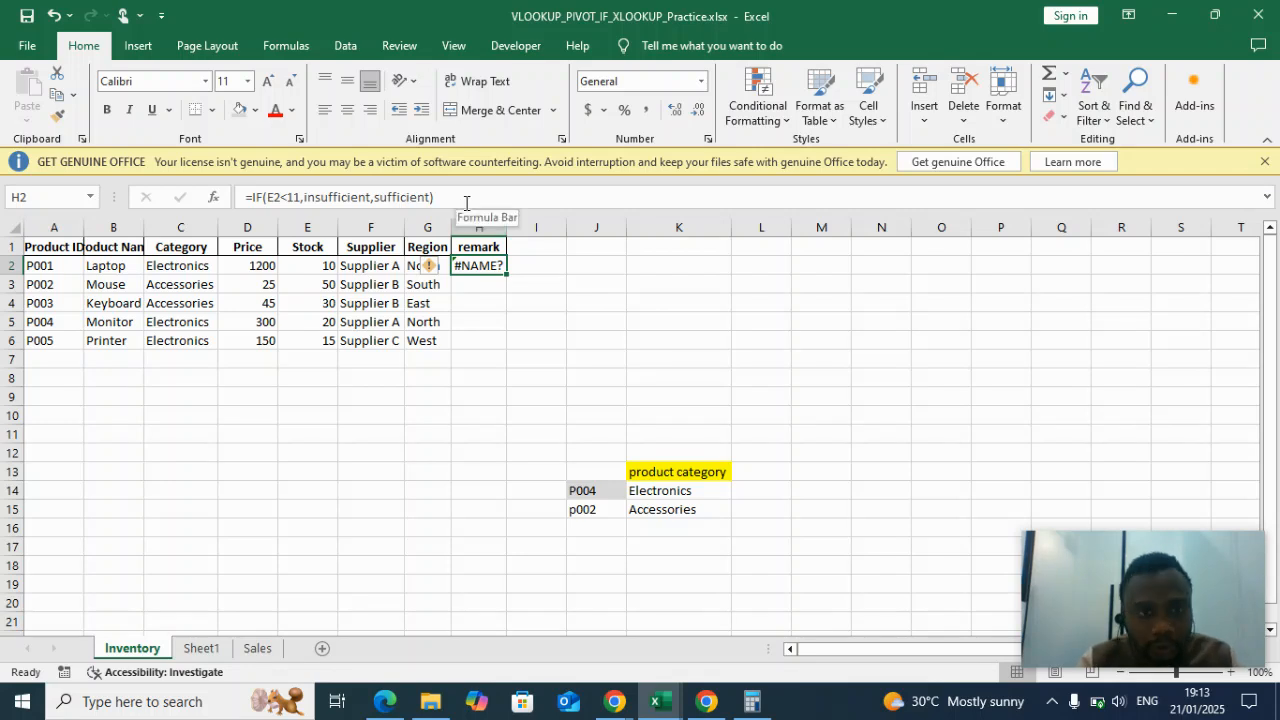
Enclose insufficient and sufficient in double quotation marks in H2's IF formula and commit it.
click(370, 196)
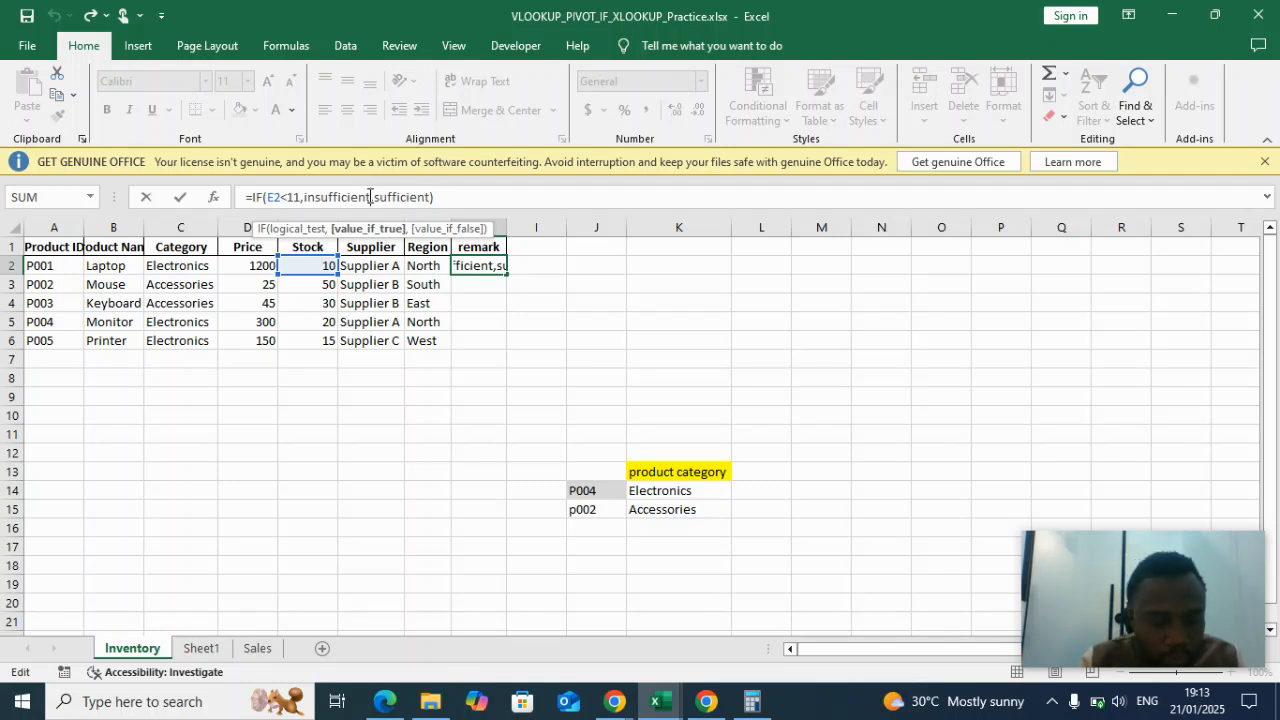
text(")
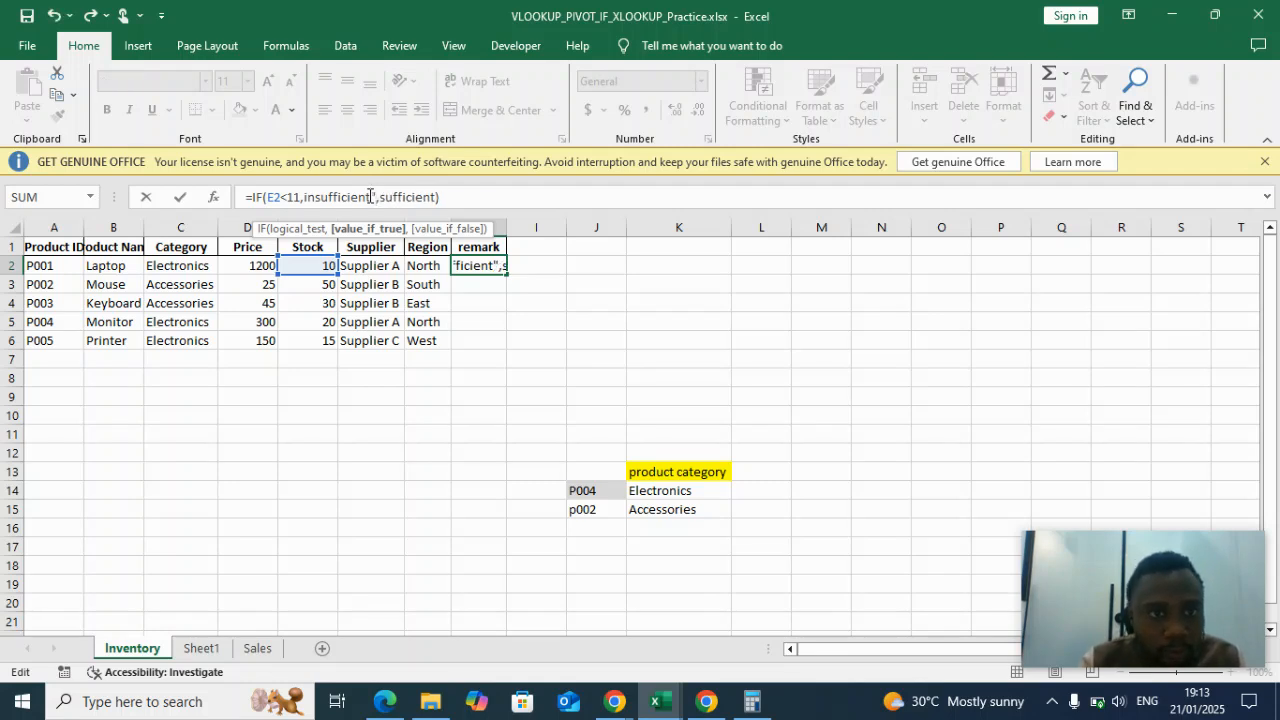
click(306, 197)
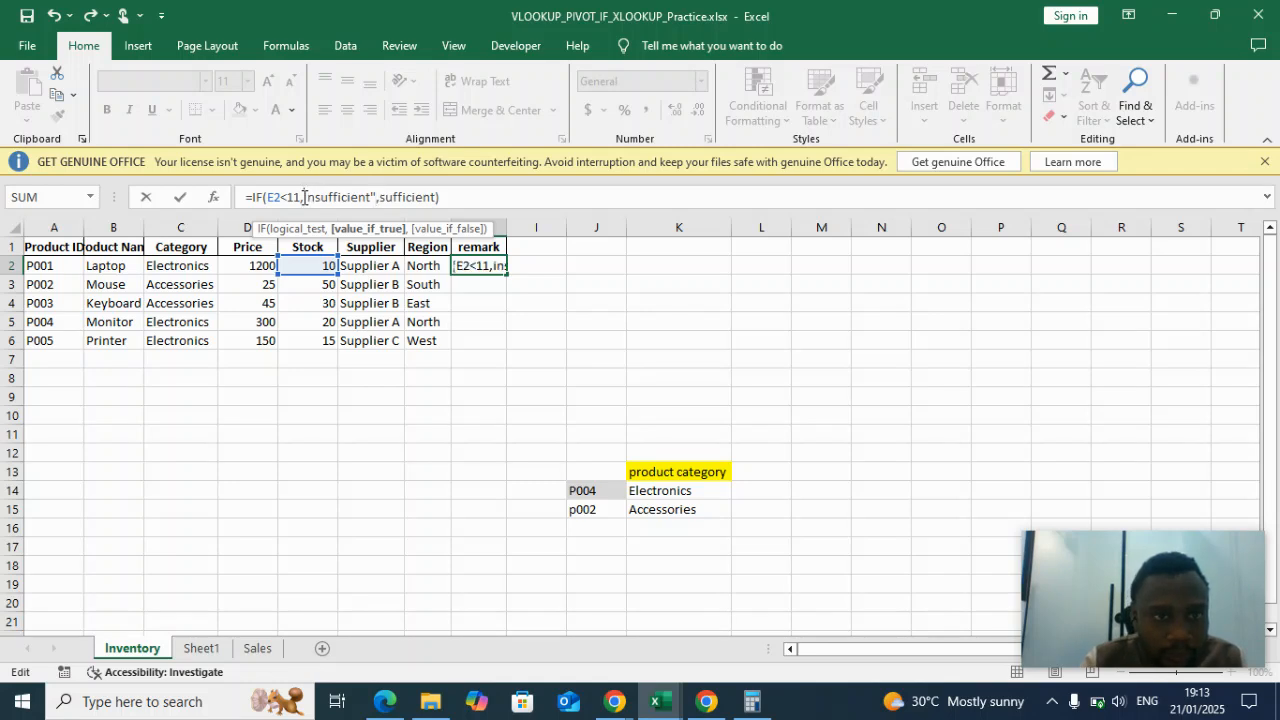
text(")
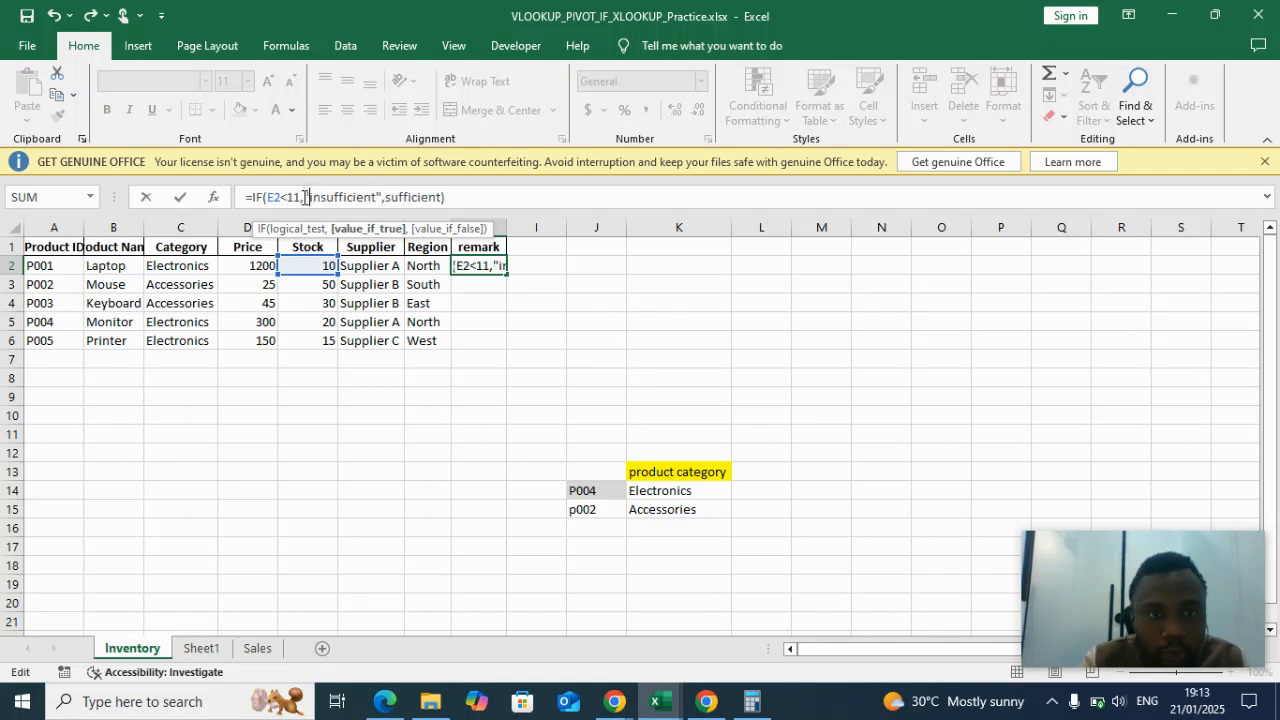
click(387, 197)
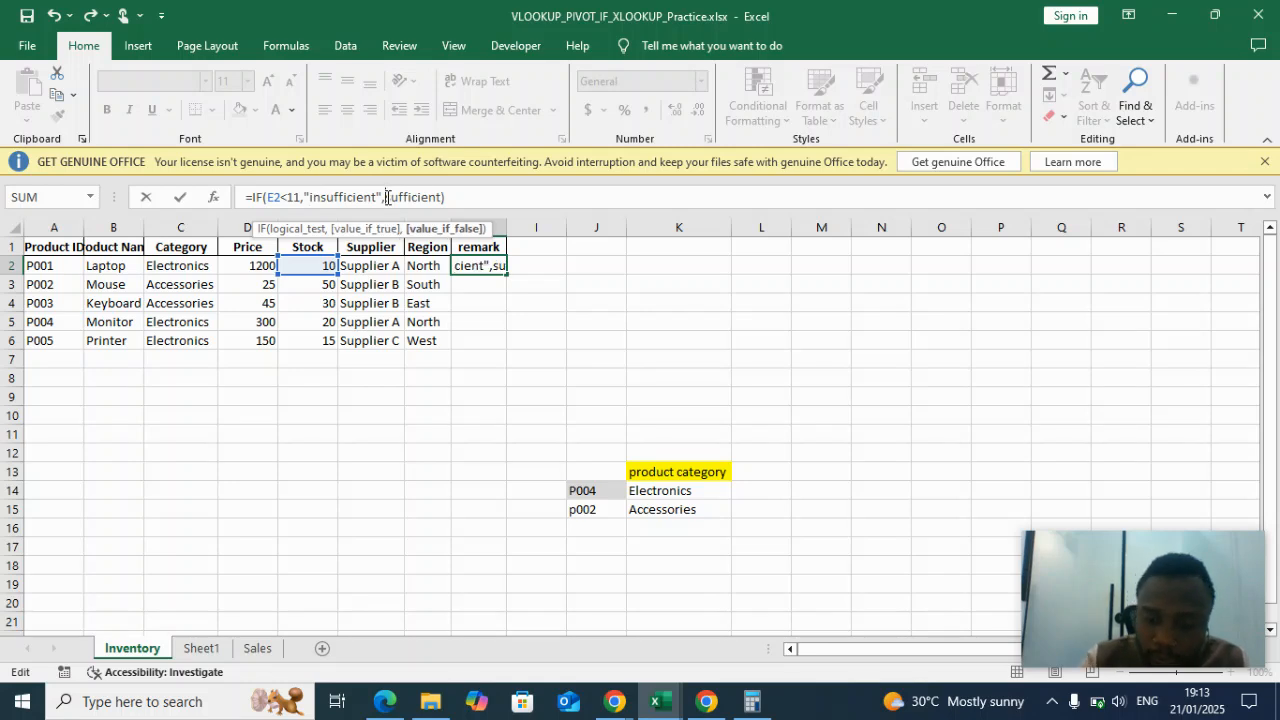
text(")
click(447, 197)
text(")
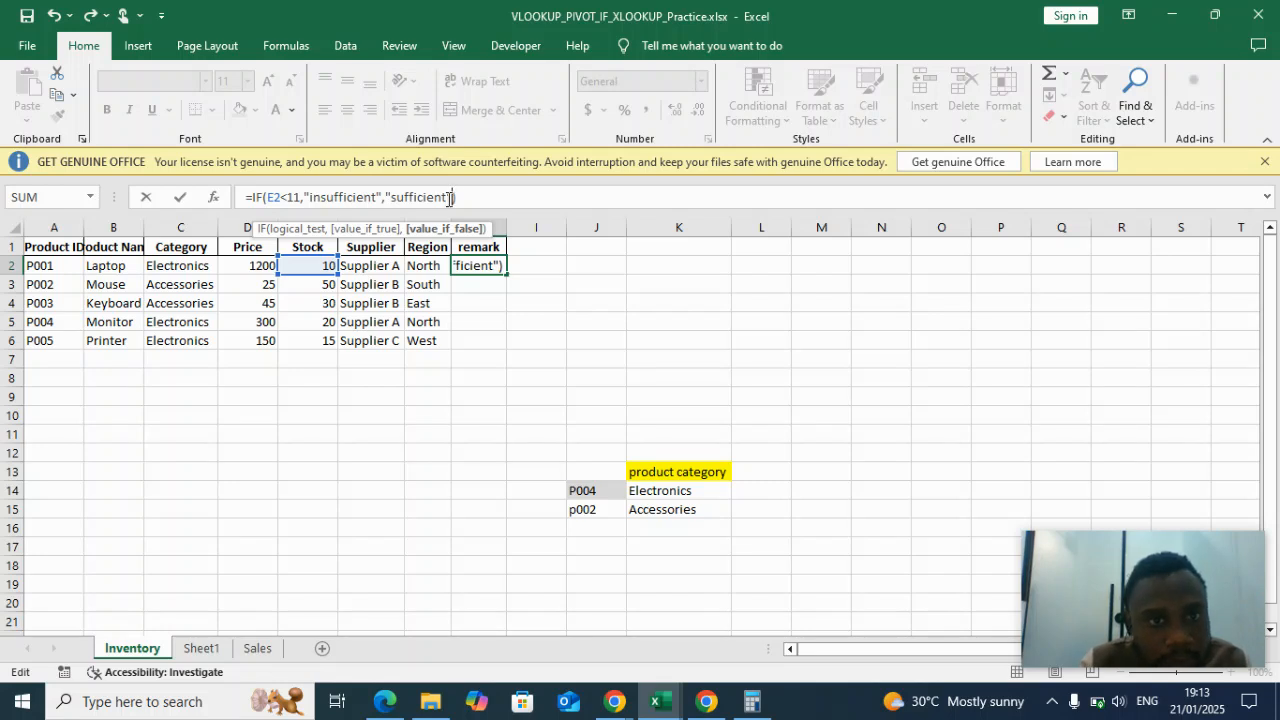
key(Return)
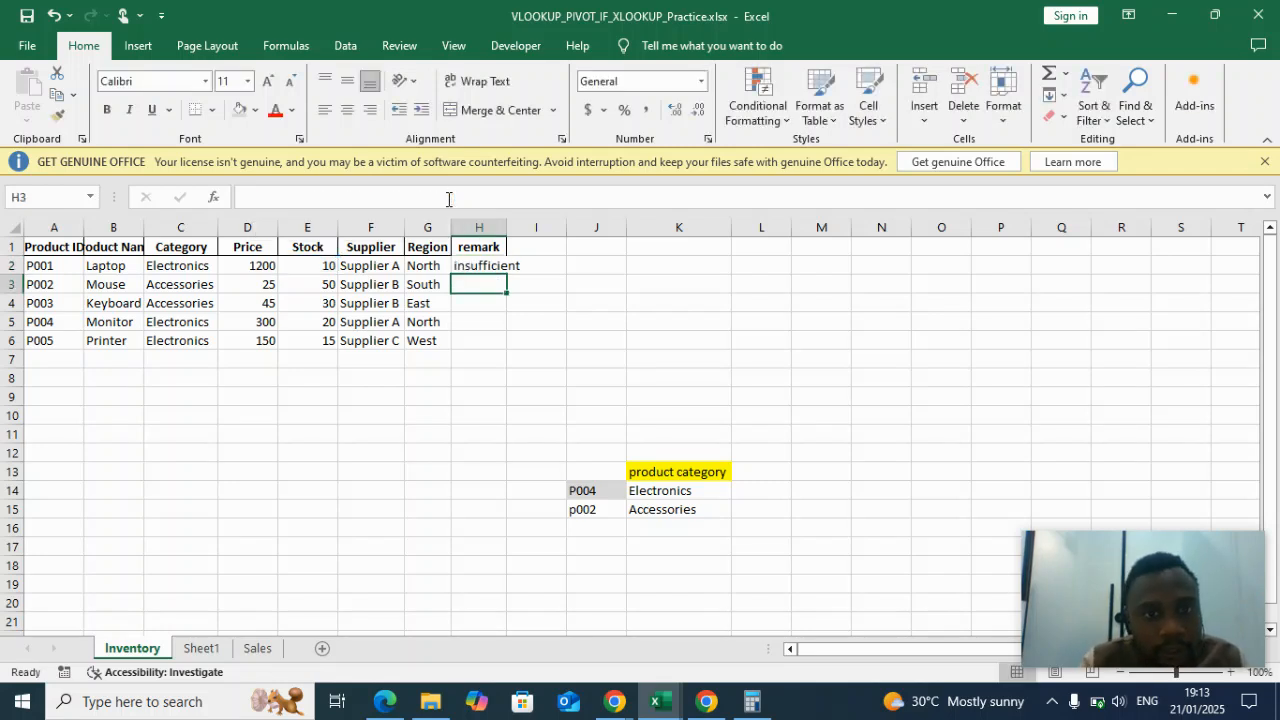
Autofit the remark column's width to its contents.
click(490, 266)
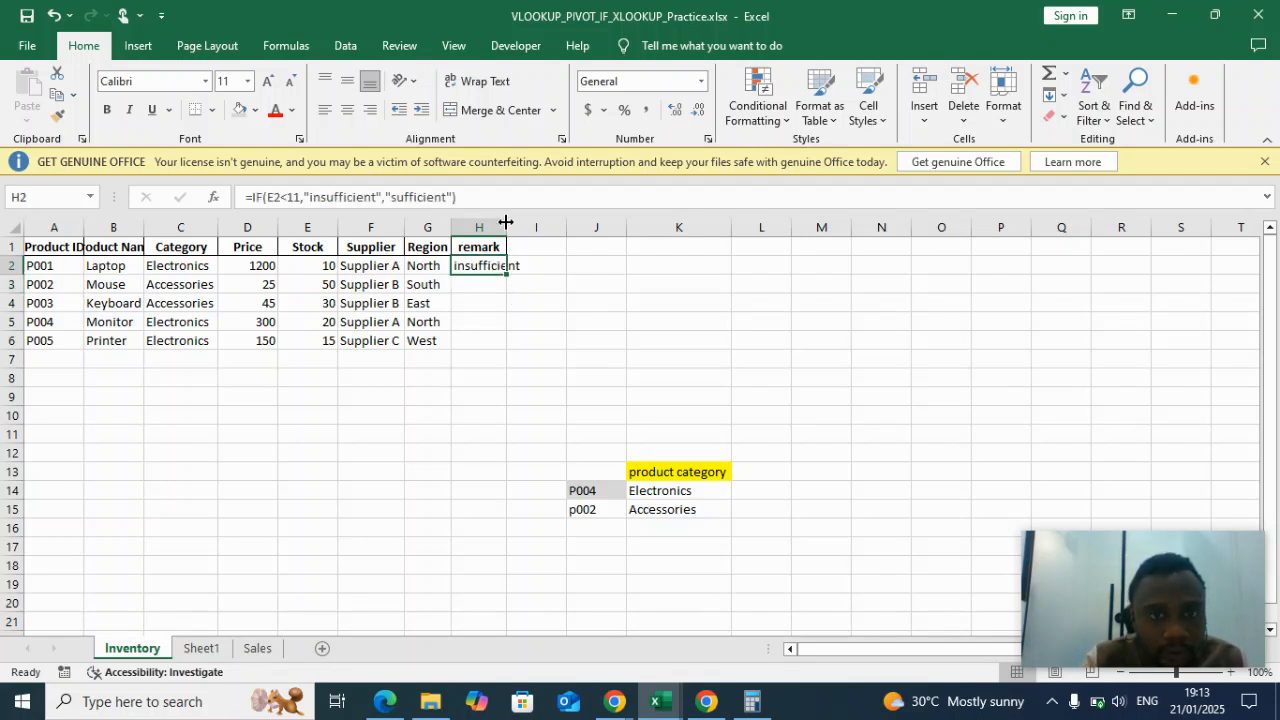
double_click(506, 227)
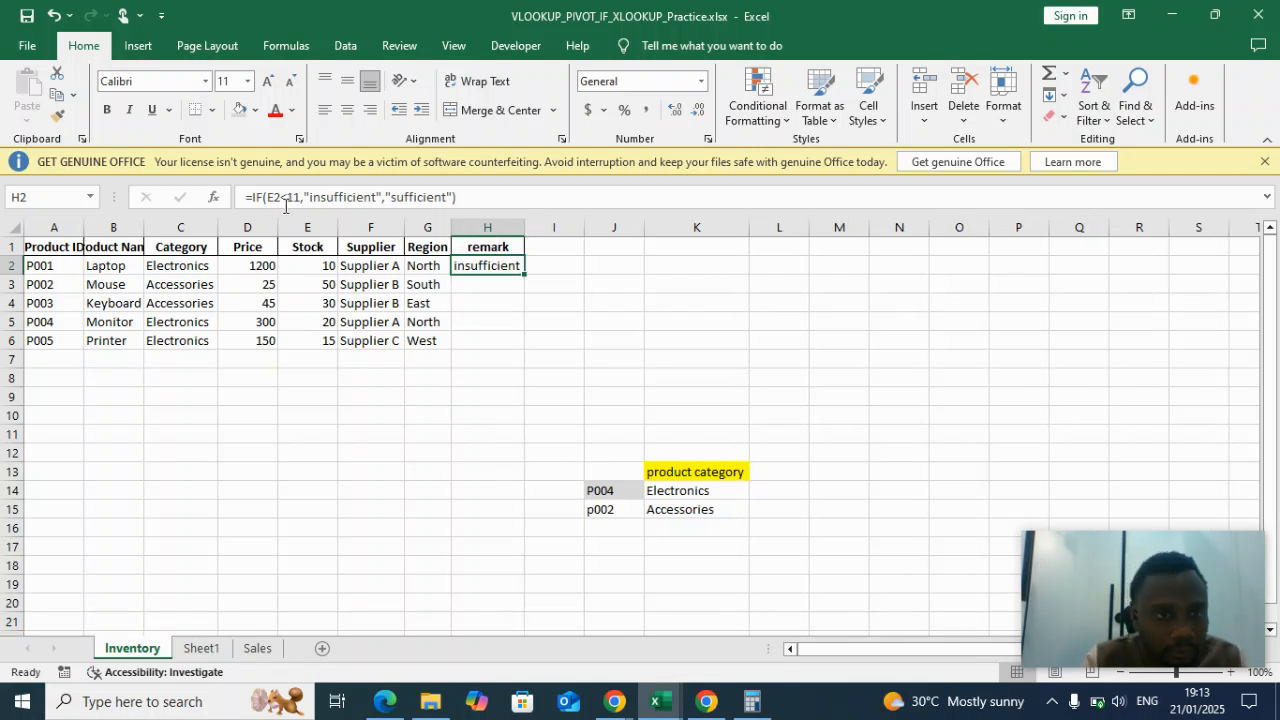
Change the stock threshold in H2's IF formula to 16 and fill the formula down through H6.
double_click(502, 265)
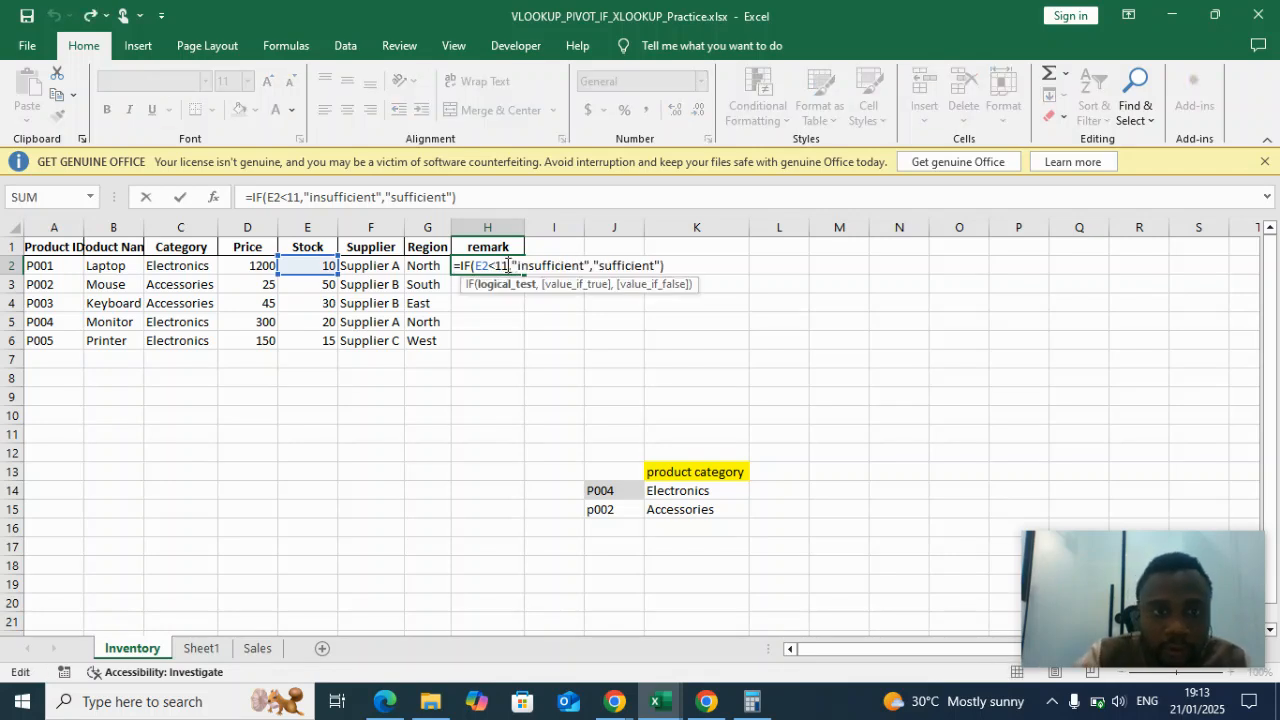
key(BackSpace)
text(6)
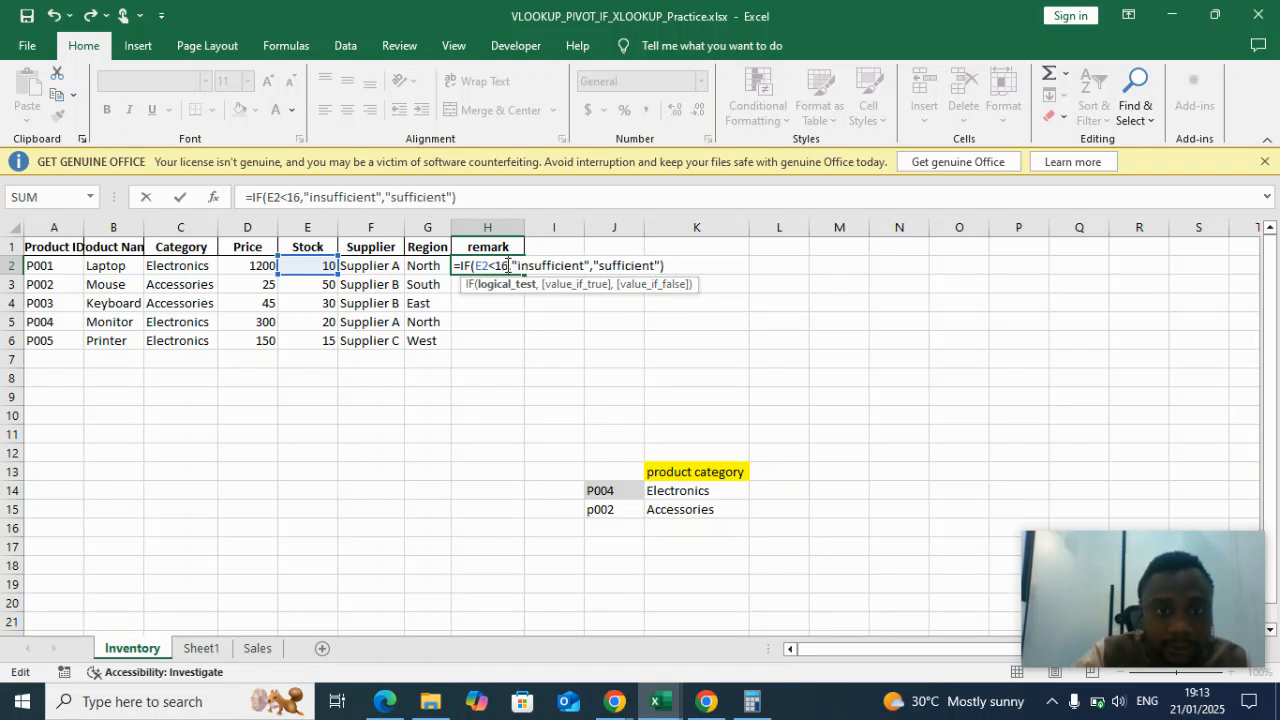
key(Return)
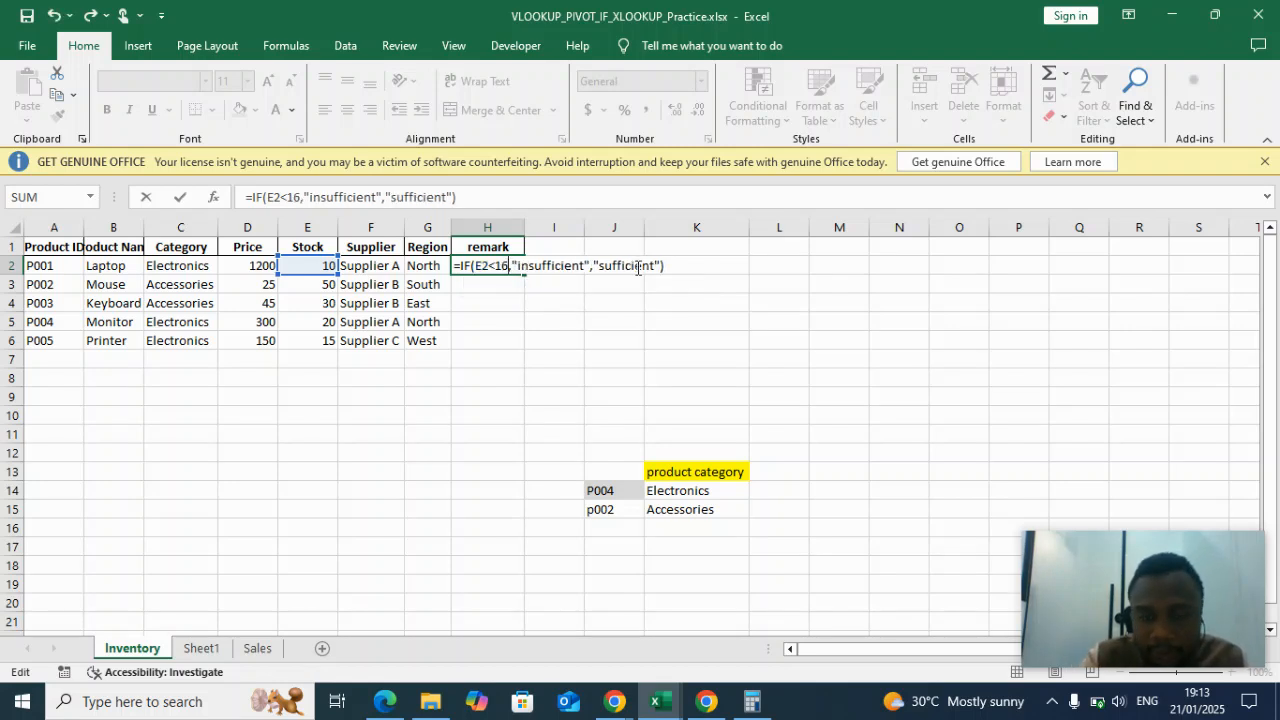
click(488, 264)
double_click(525, 274)
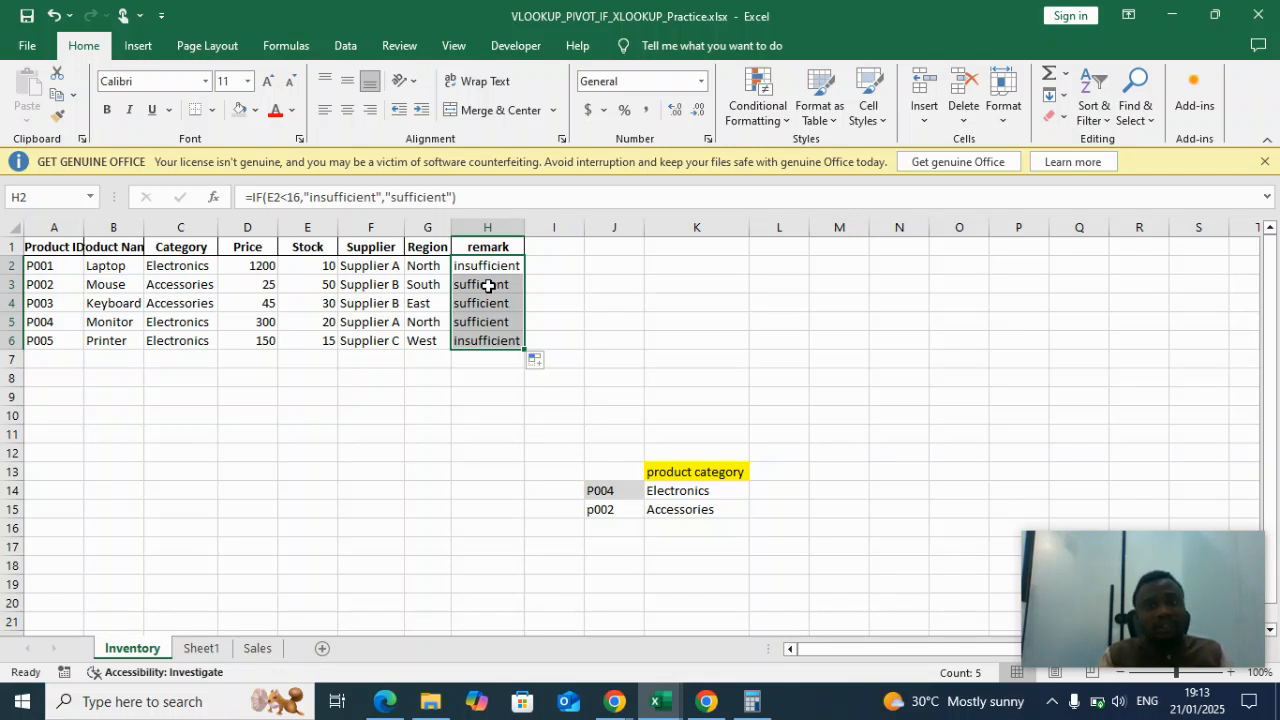
Select the inventory table A1:H6 and start a Less Than conditional formatting rule for it.
click(311, 222)
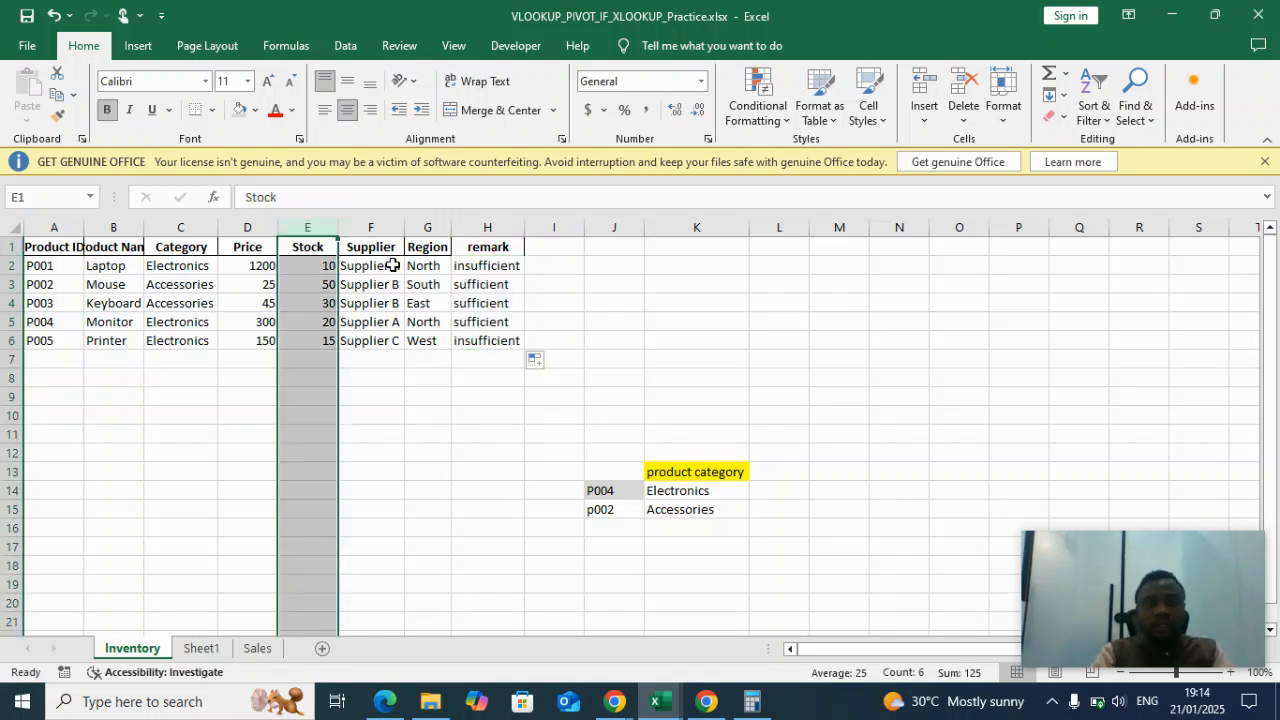
drag(50, 247, 511, 340)
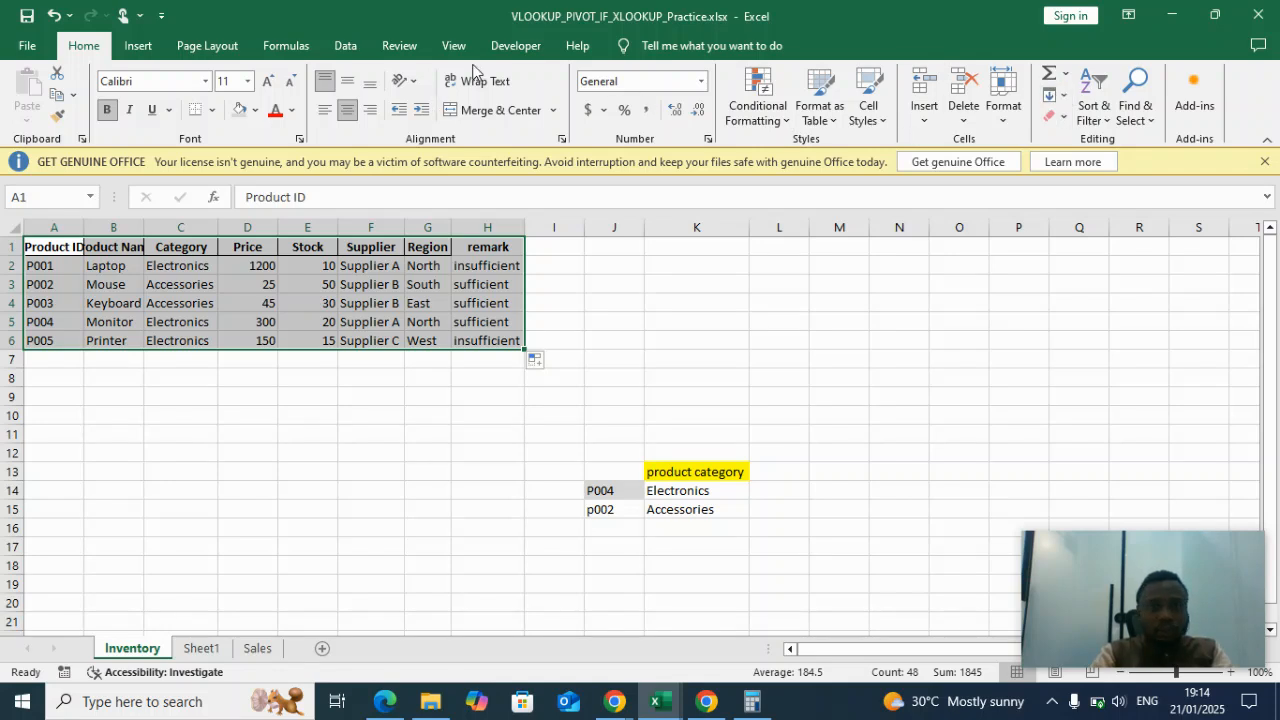
click(330, 48)
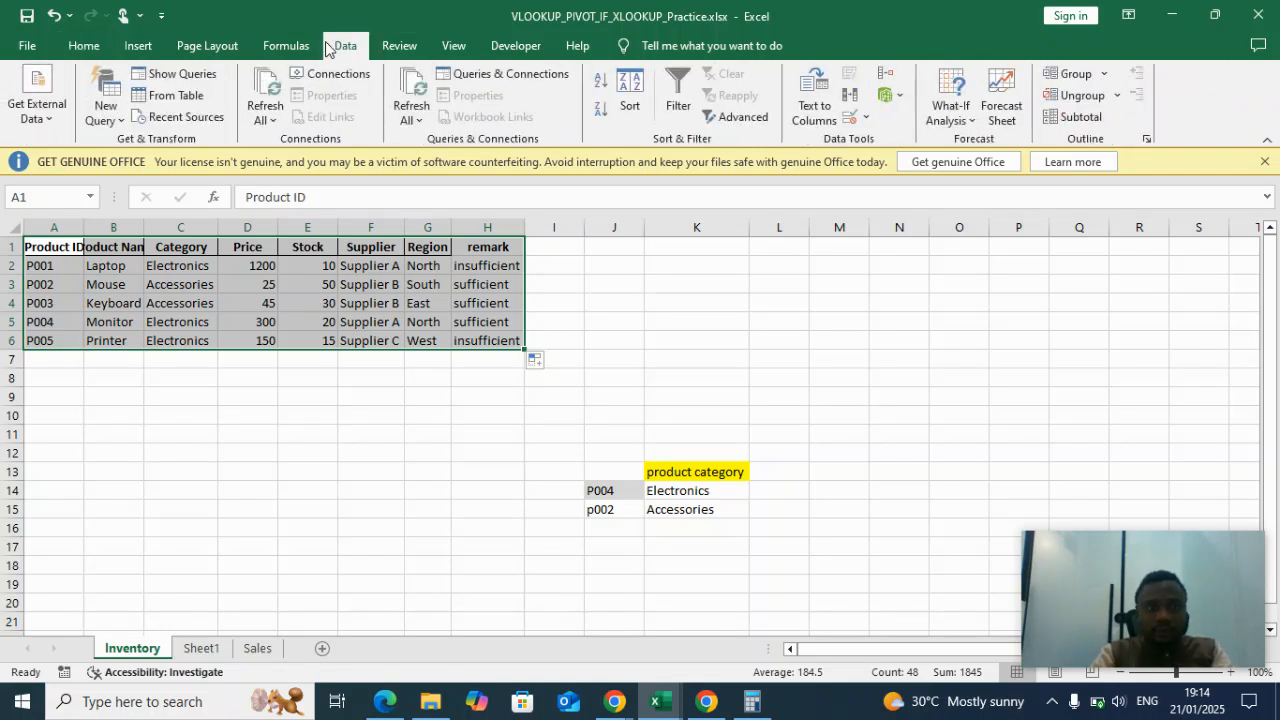
click(45, 46)
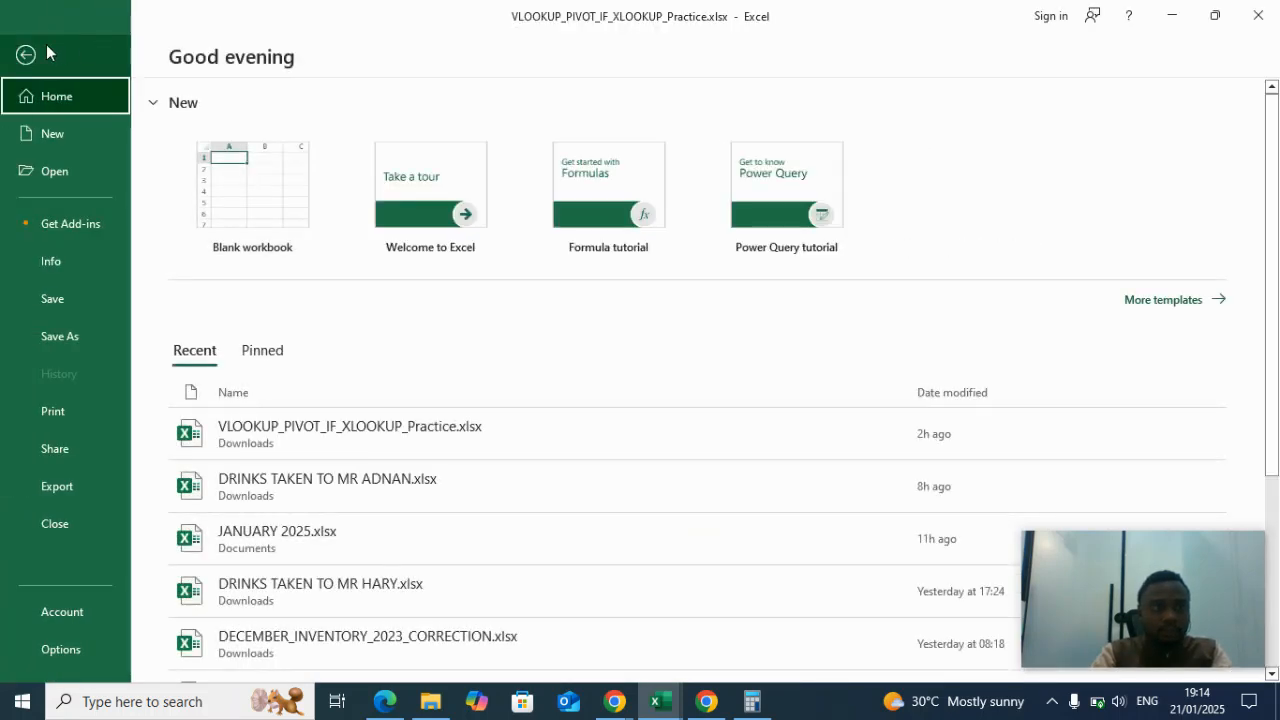
click(46, 48)
click(84, 48)
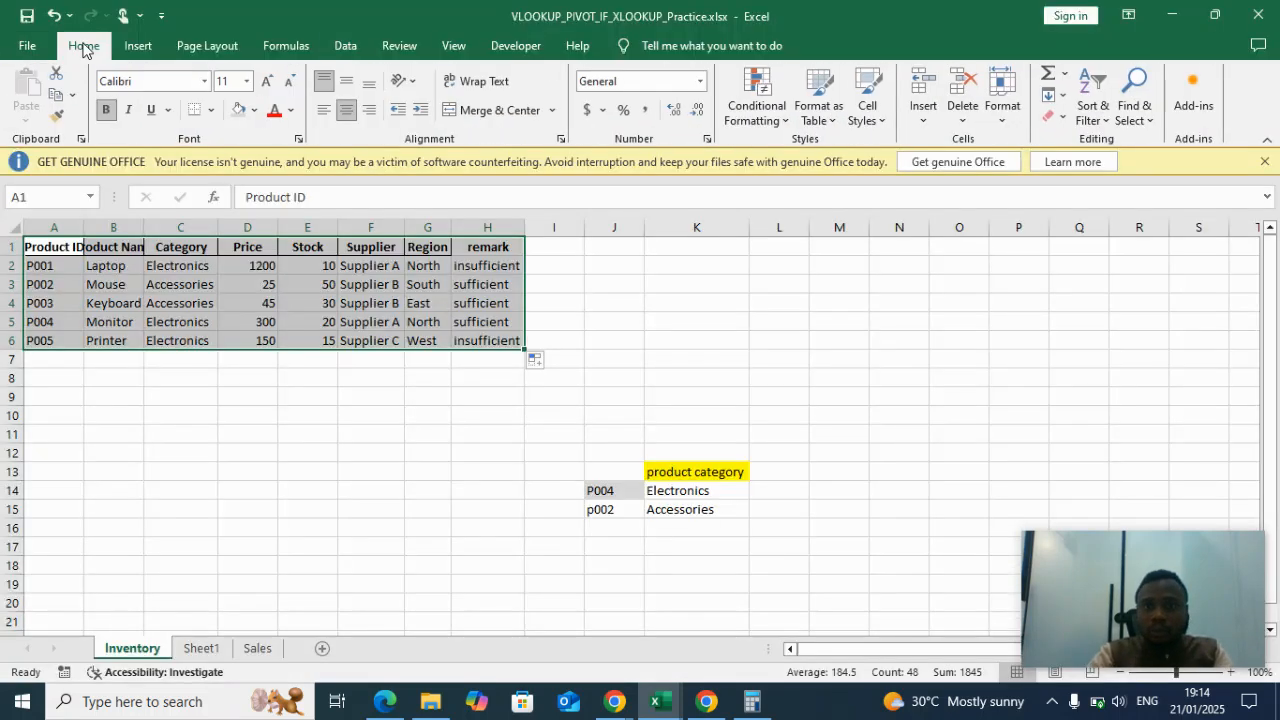
click(762, 110)
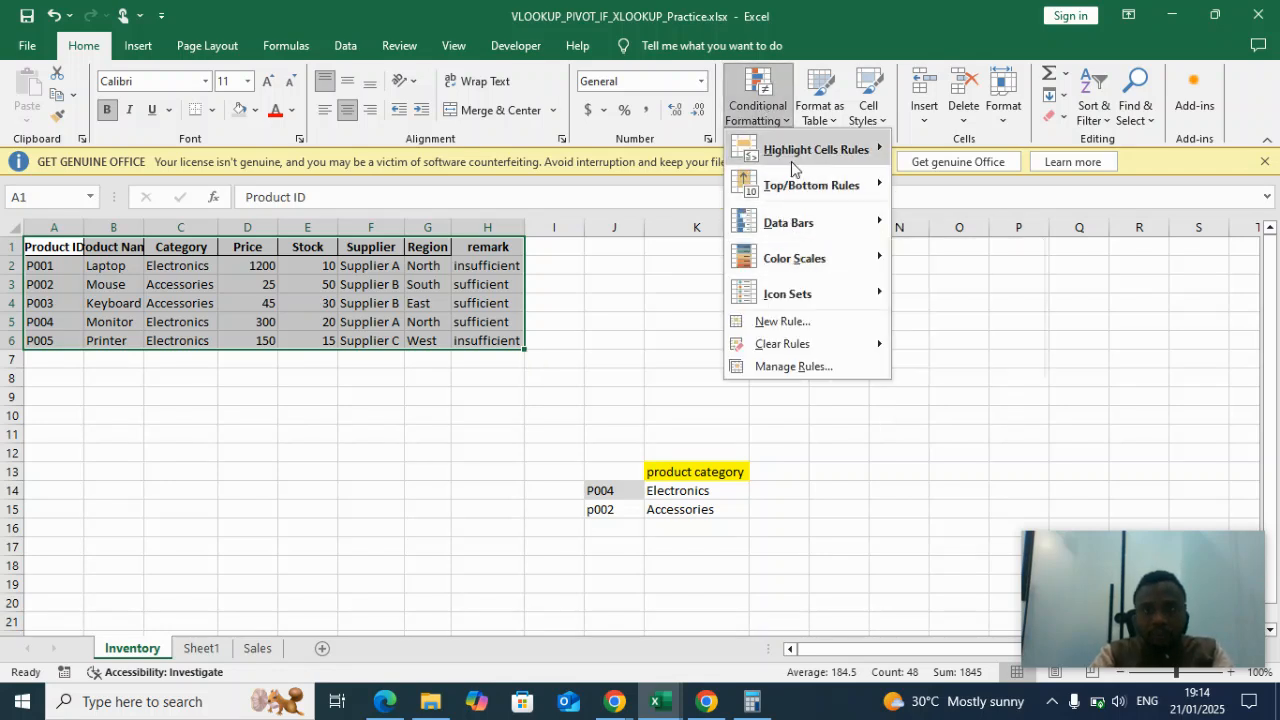
mouse_move(802, 160)
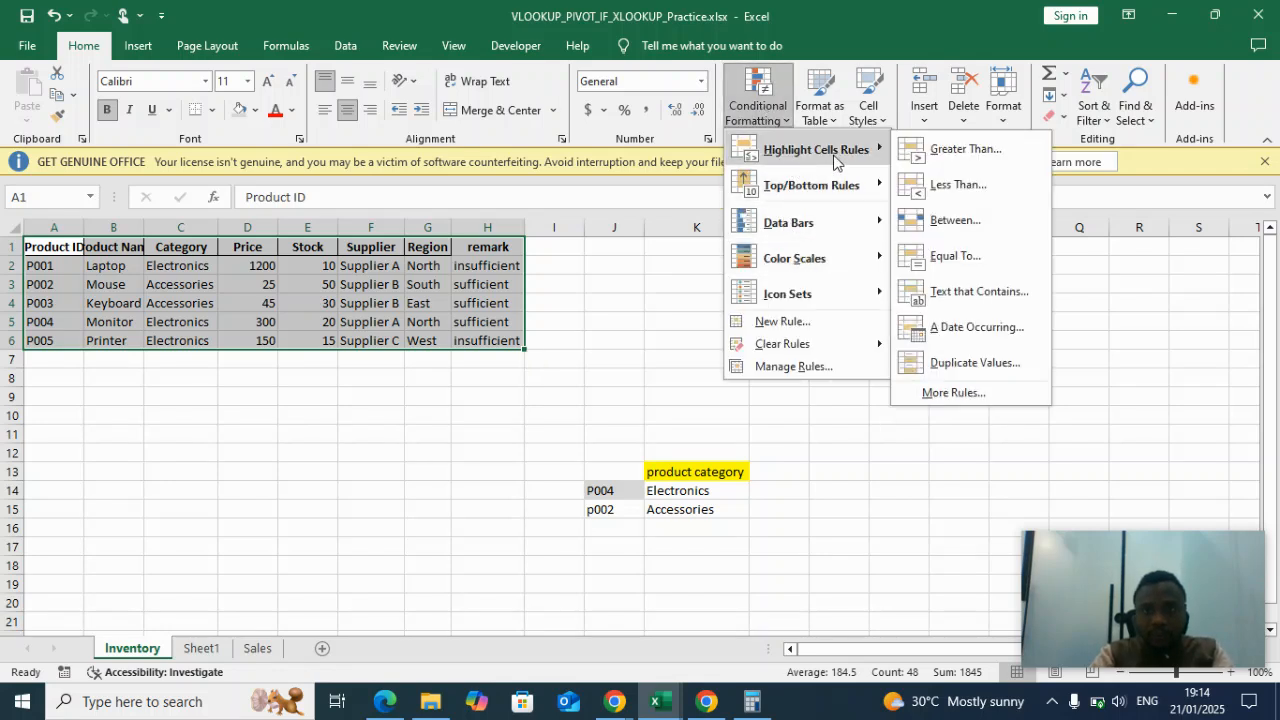
click(953, 186)
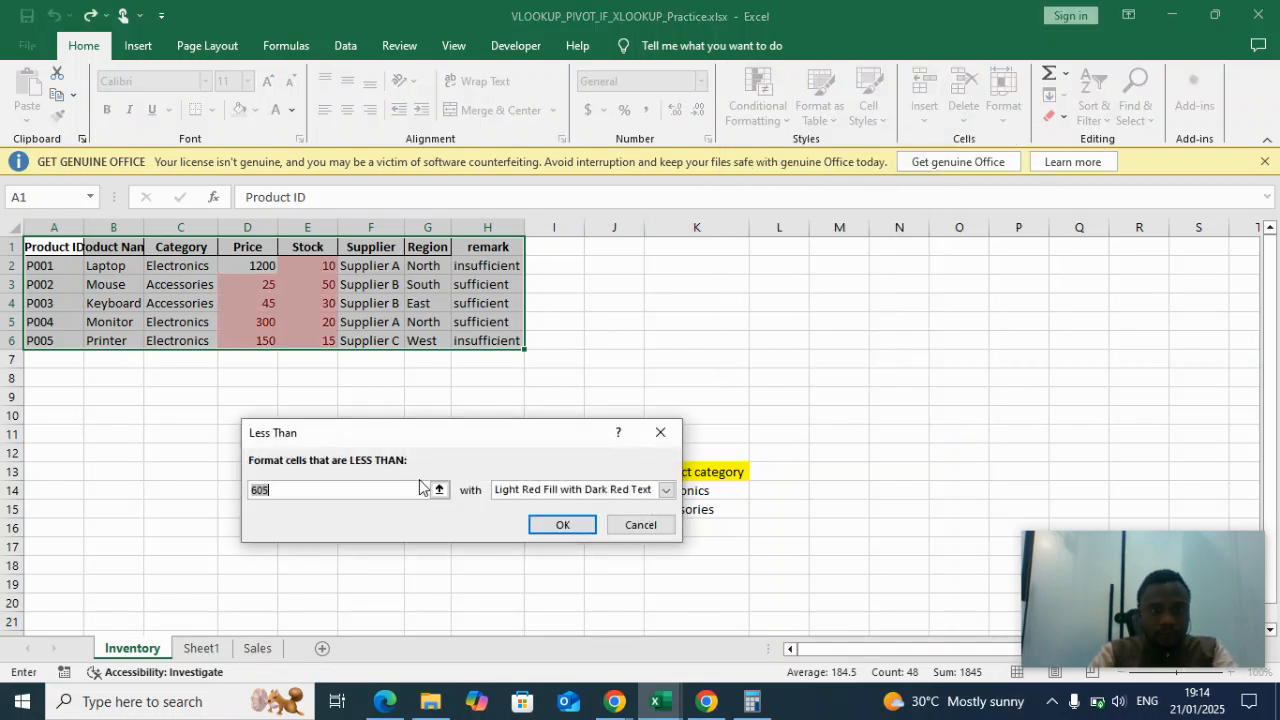
Replace the suggested Less Than value with the condition =$E$2:$E$6< 16, covering the stock cells.
key(BackSpace)
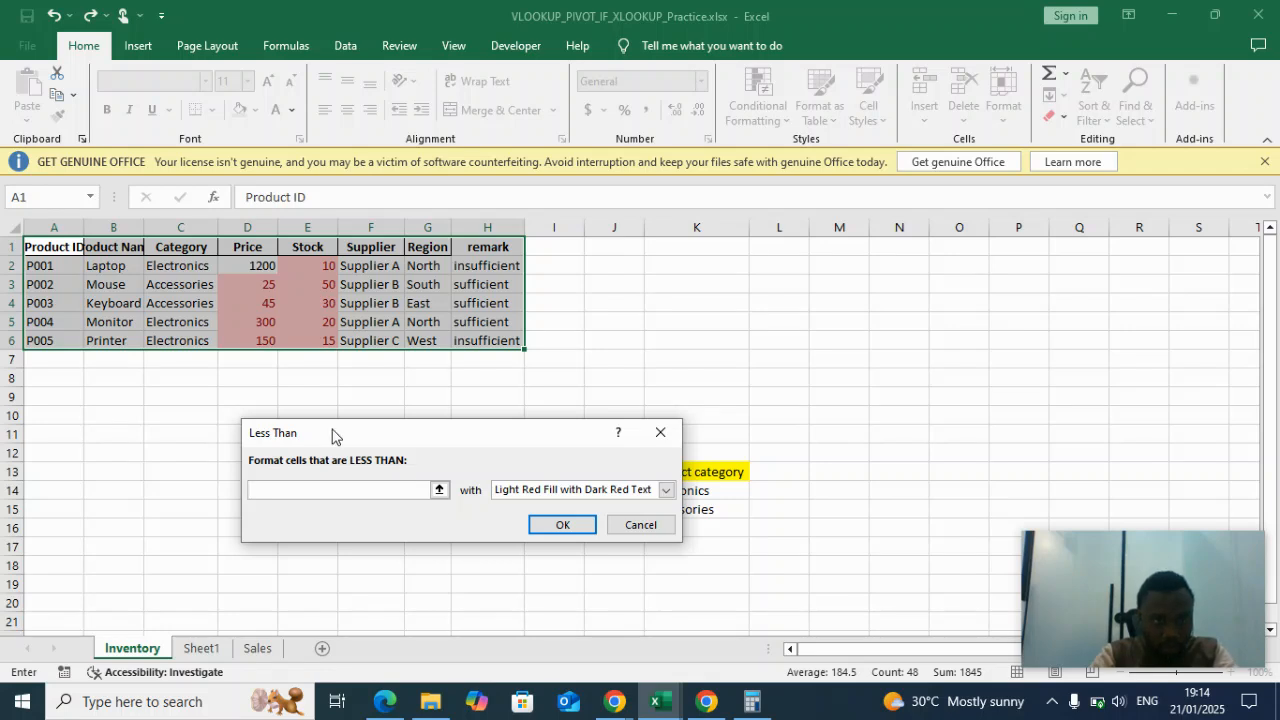
click(300, 305)
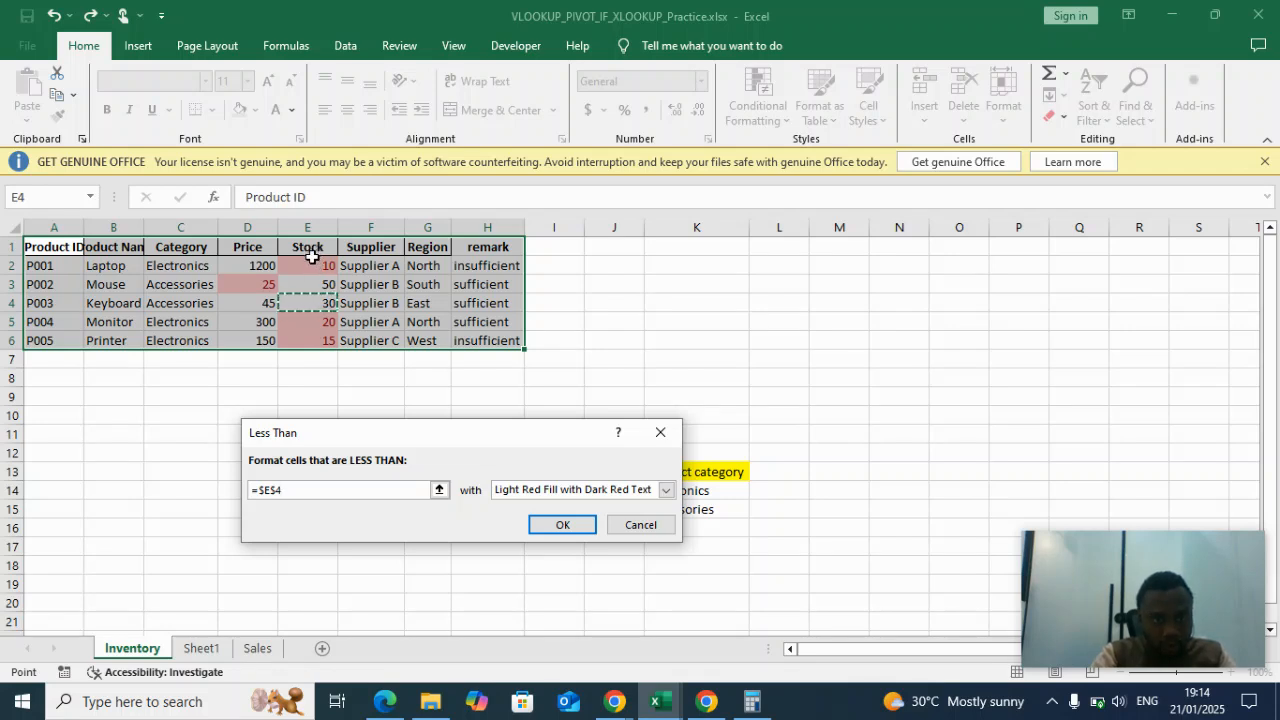
drag(311, 260, 318, 340)
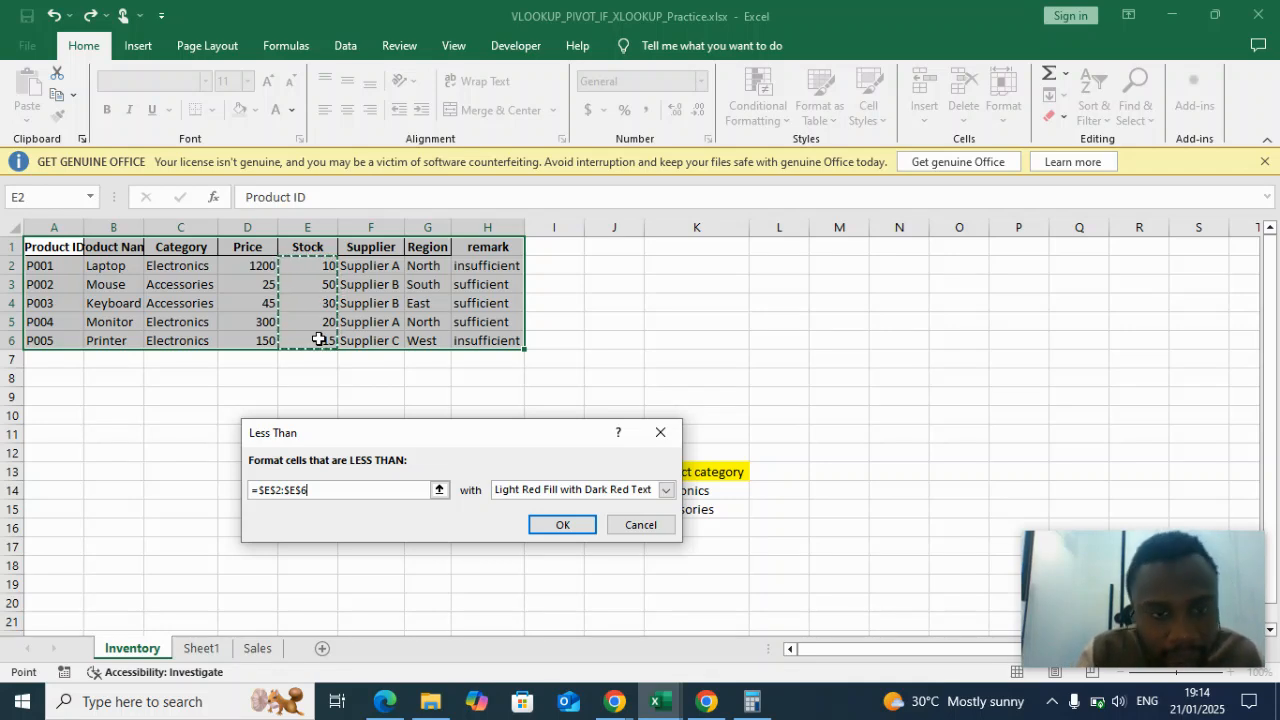
text(<)
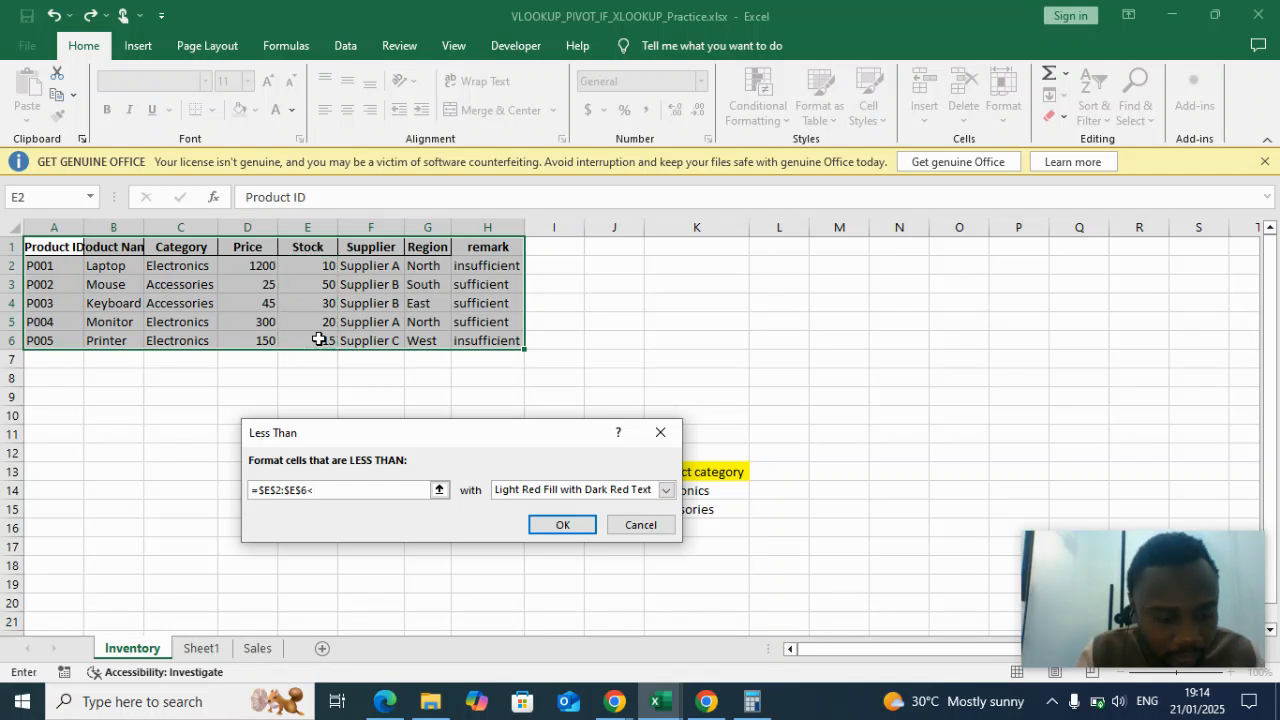
text( 16)
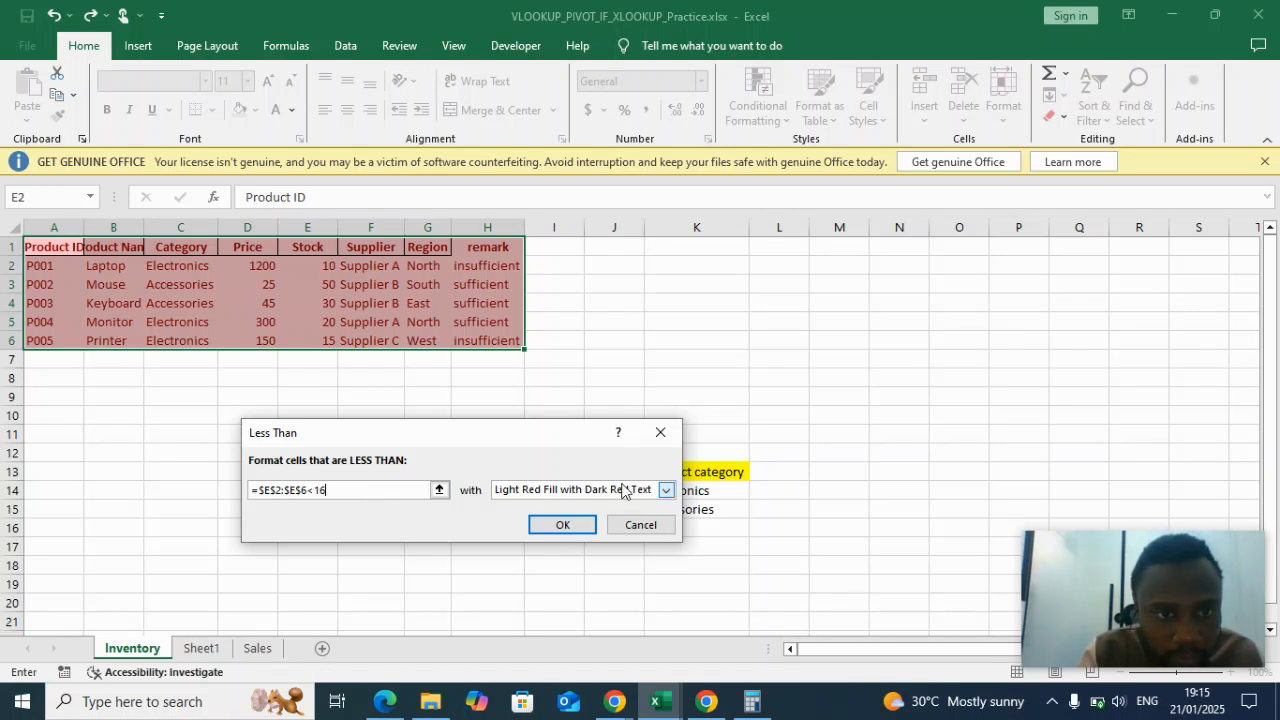
Choose Yellow Fill with Dark Yellow Text as the rule's format and apply the rule to the table.
click(666, 490)
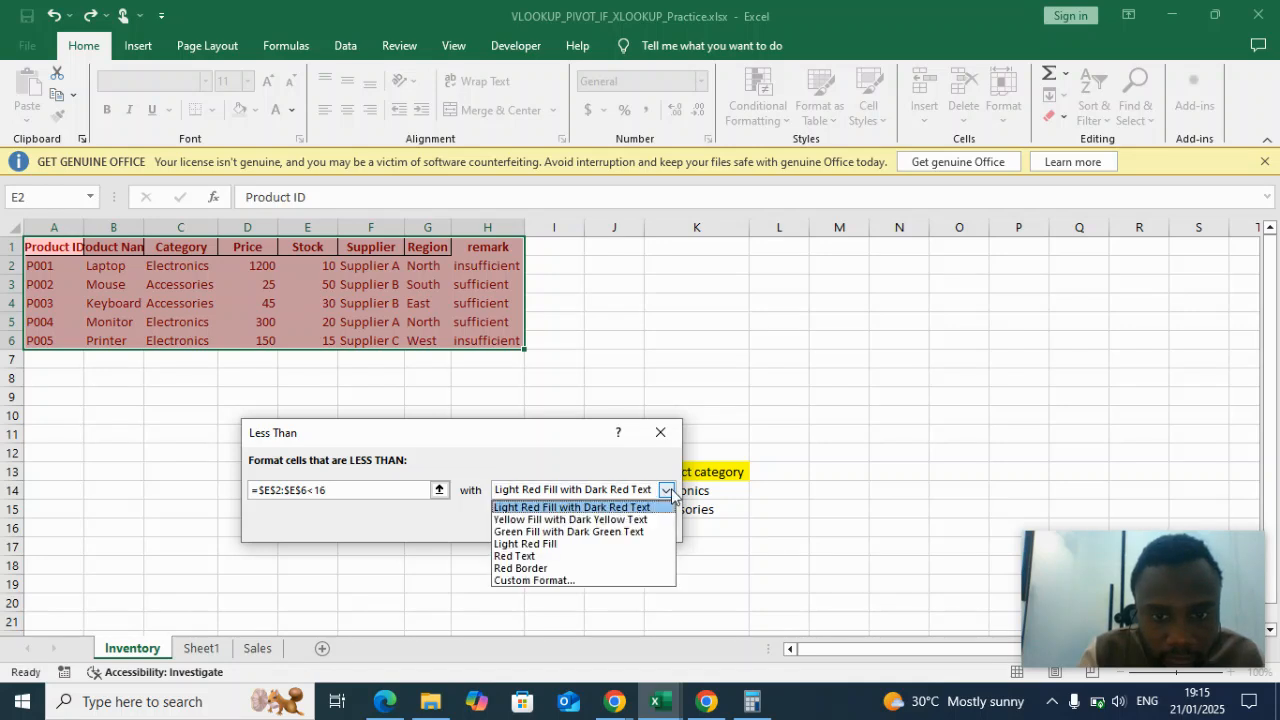
click(595, 544)
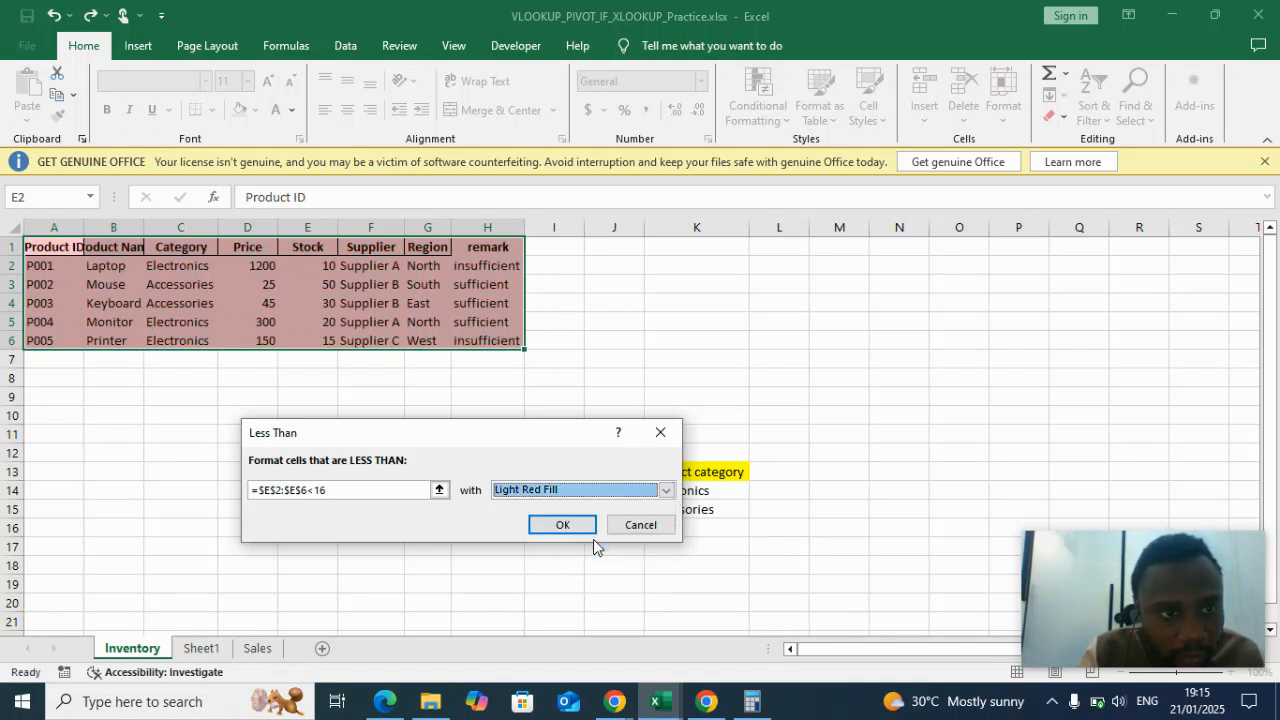
click(666, 491)
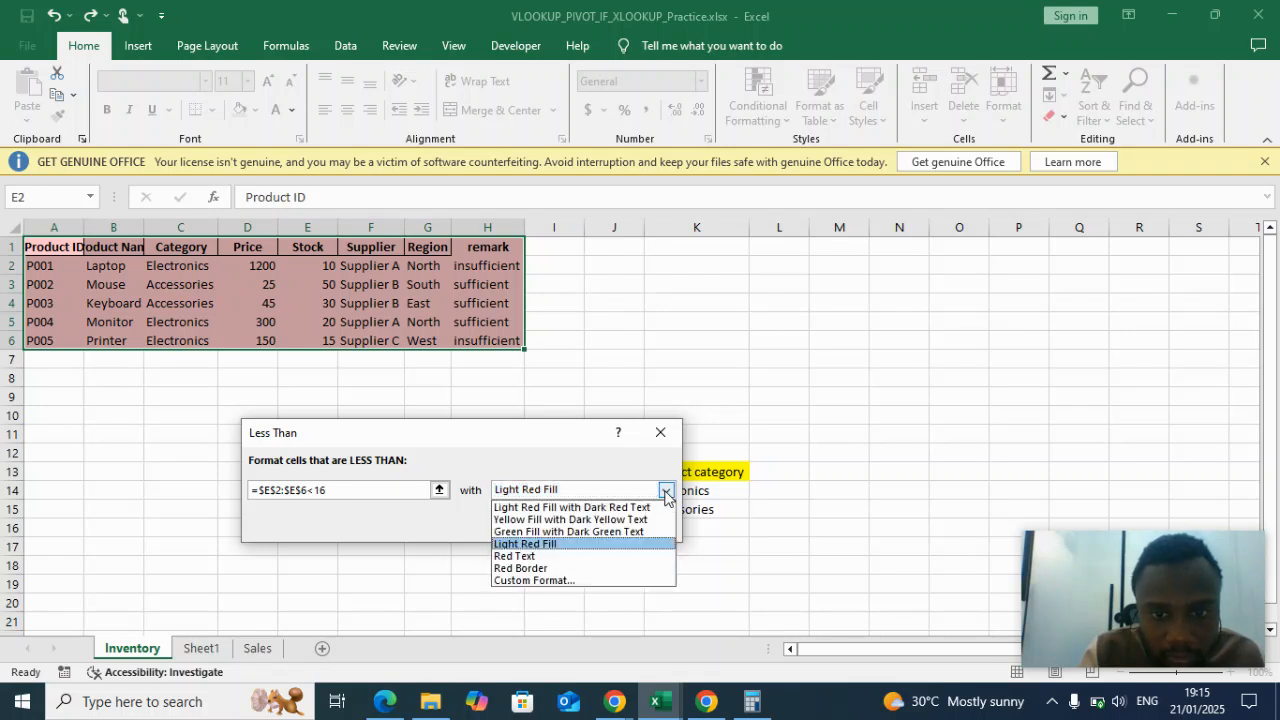
click(608, 520)
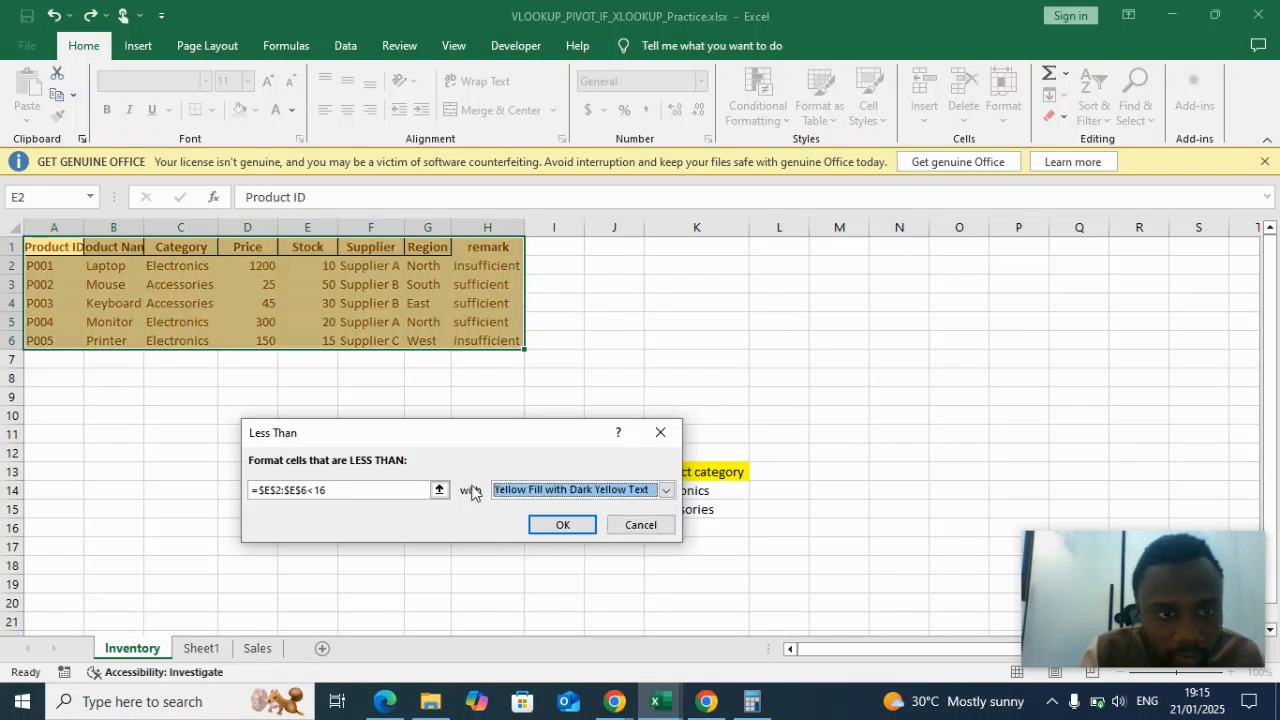
click(326, 490)
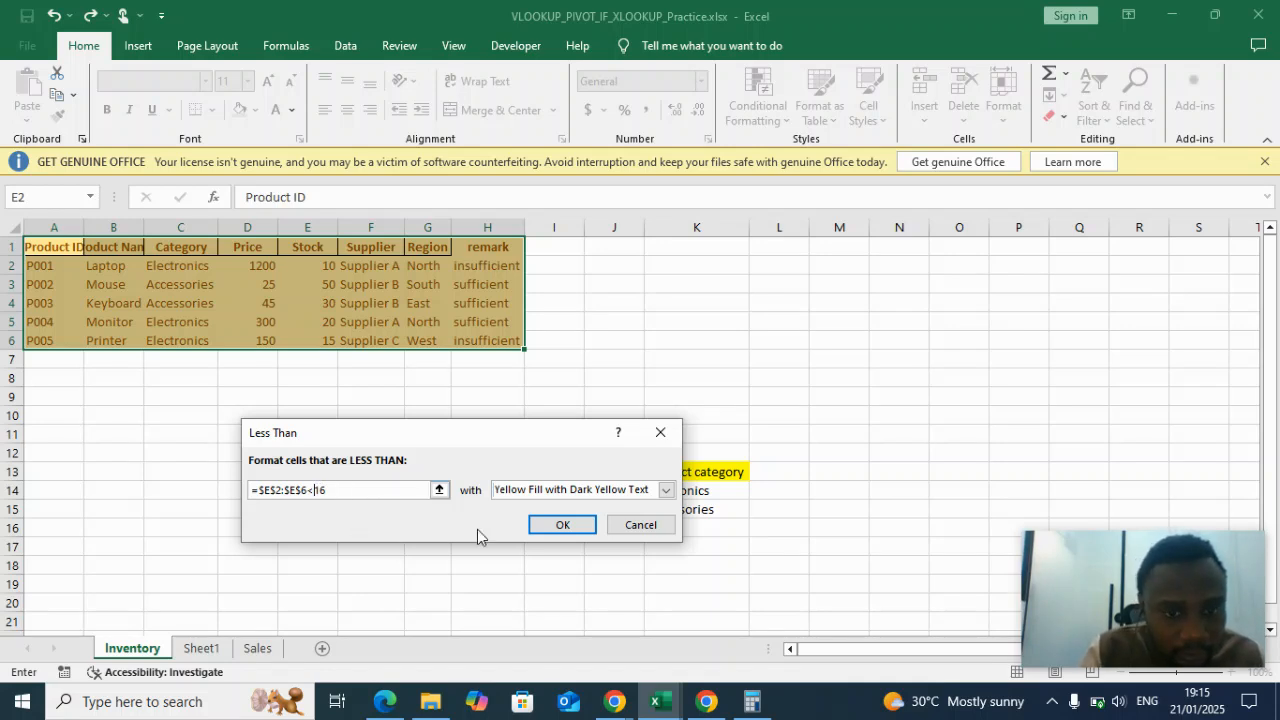
click(560, 528)
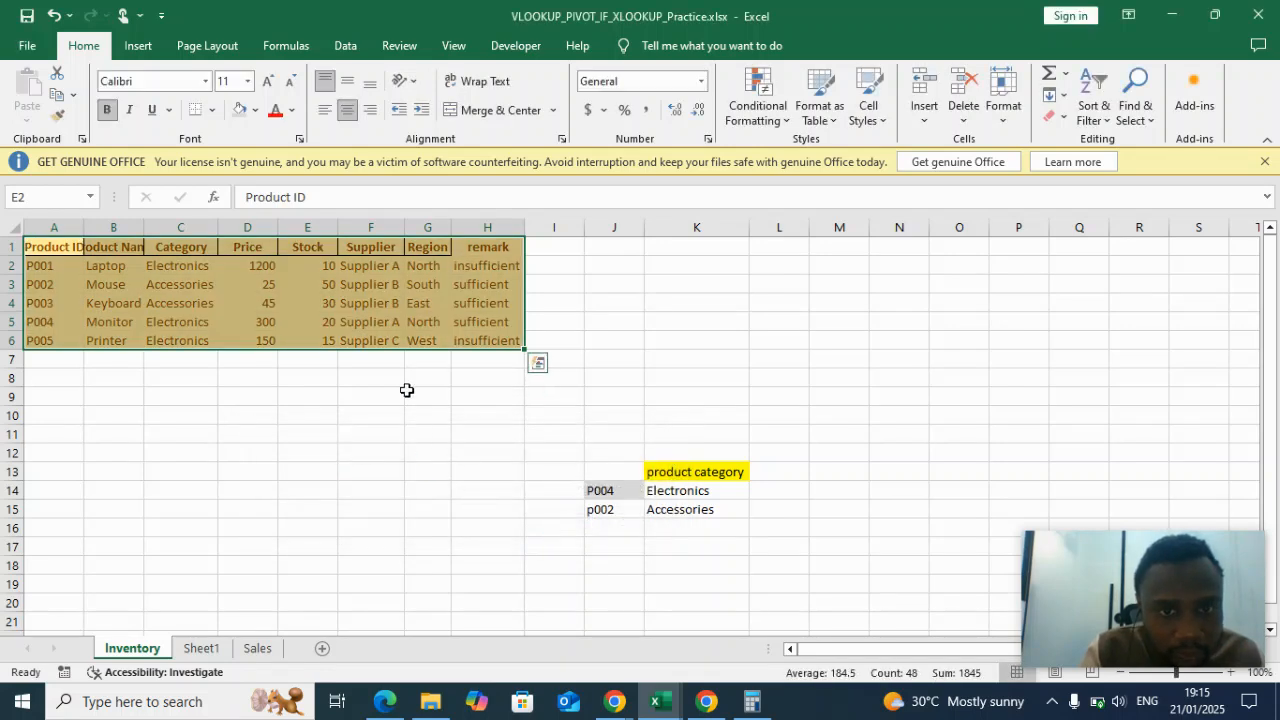
Undo the conditional formatting applied to the inventory table.
click(407, 390)
key(Home)
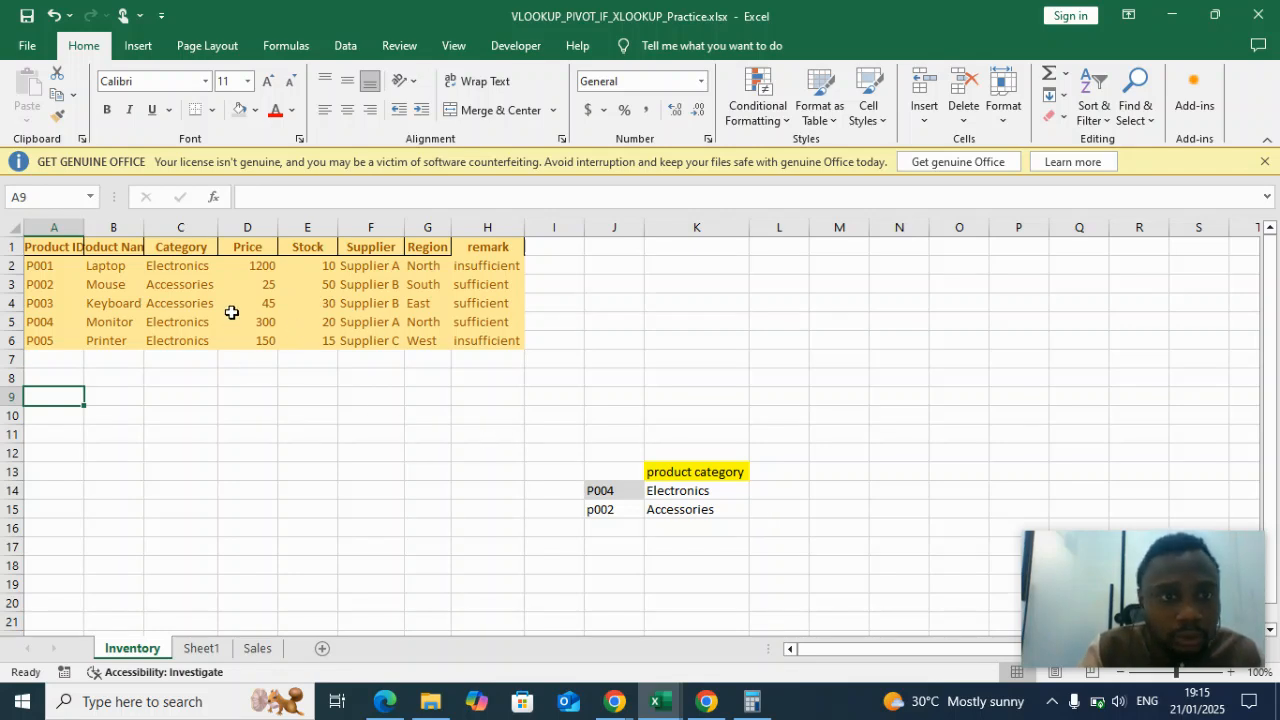
key(ctrl+z)
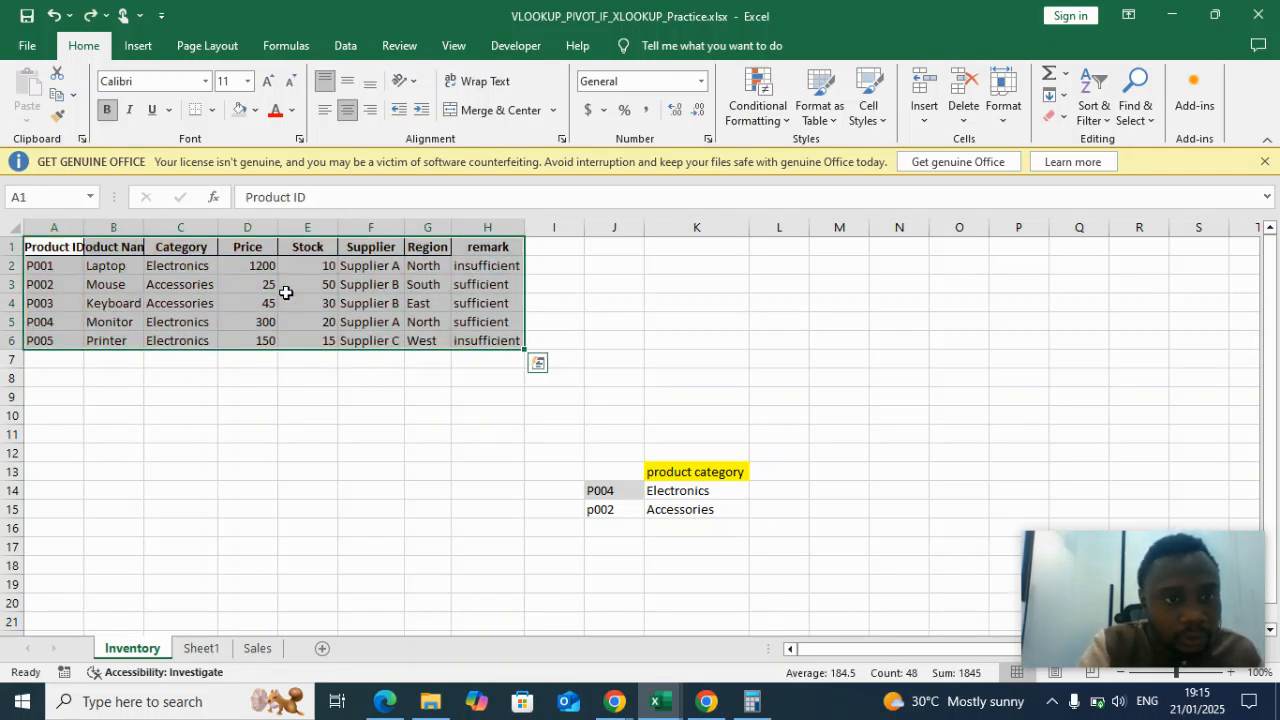
Apply a Less Than 16 highlight rule with Light Red Fill with Dark Red Text to the whole Stock column.
click(307, 227)
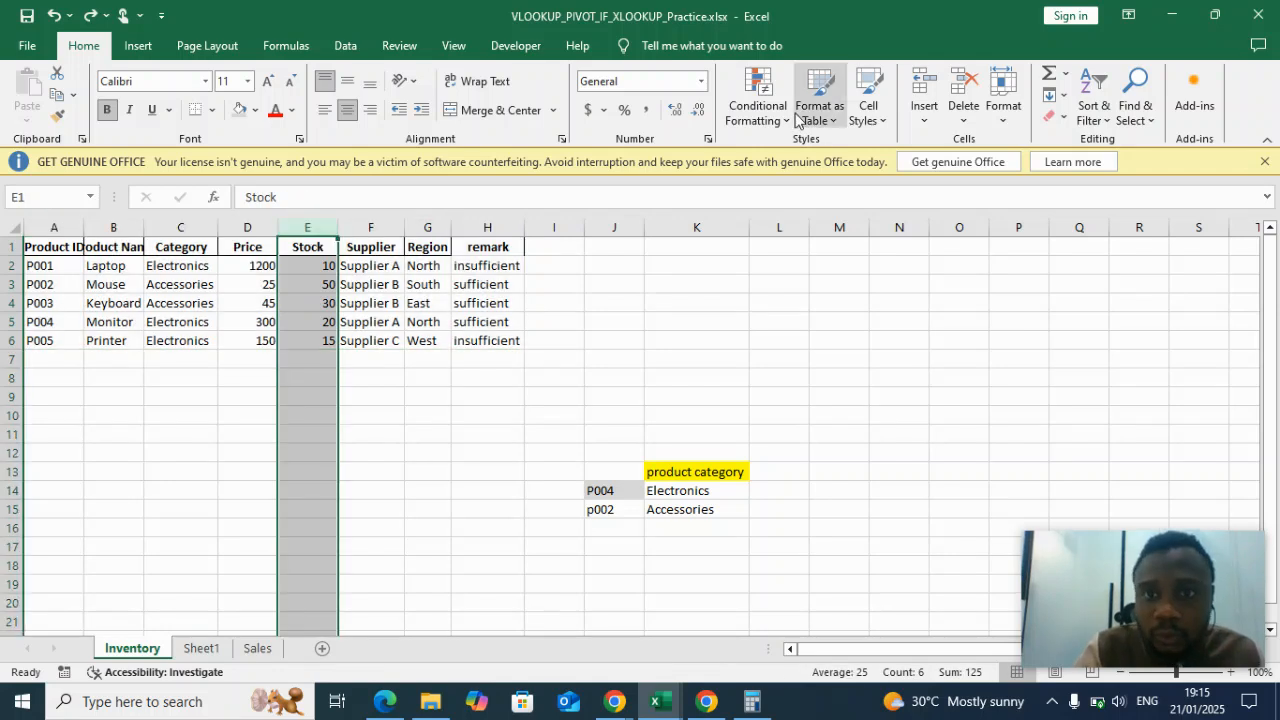
click(785, 115)
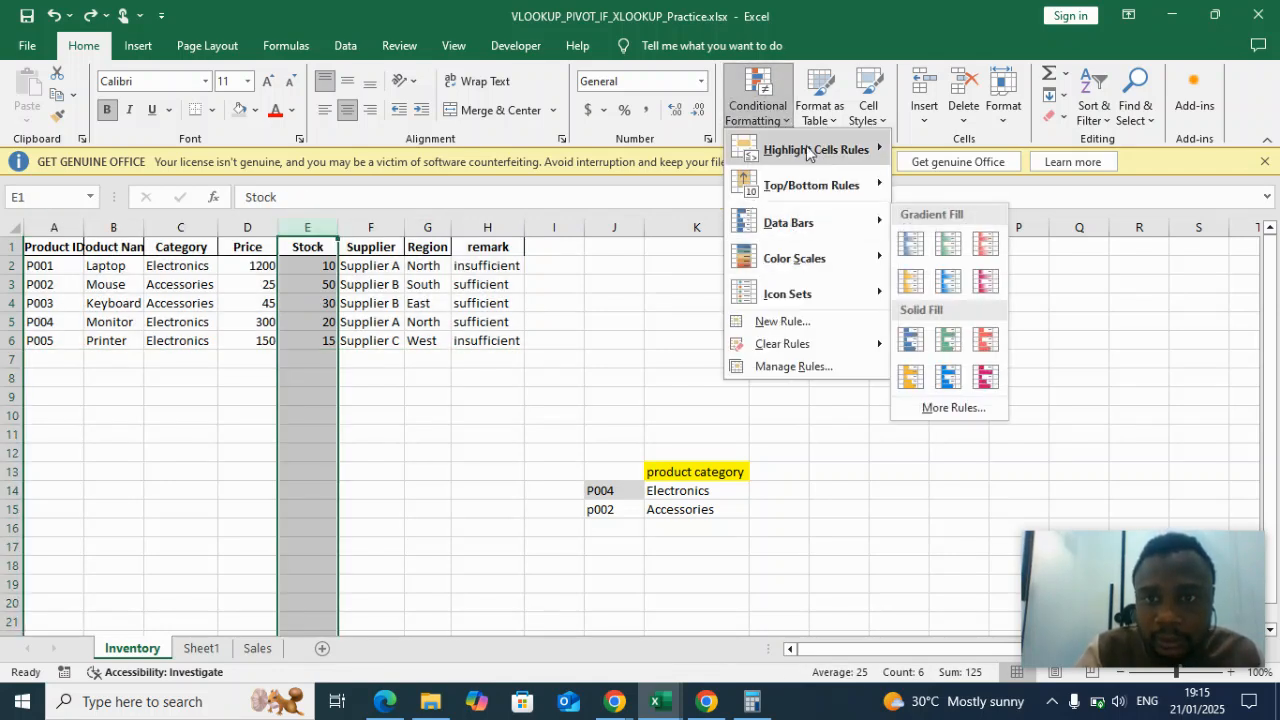
mouse_move(808, 152)
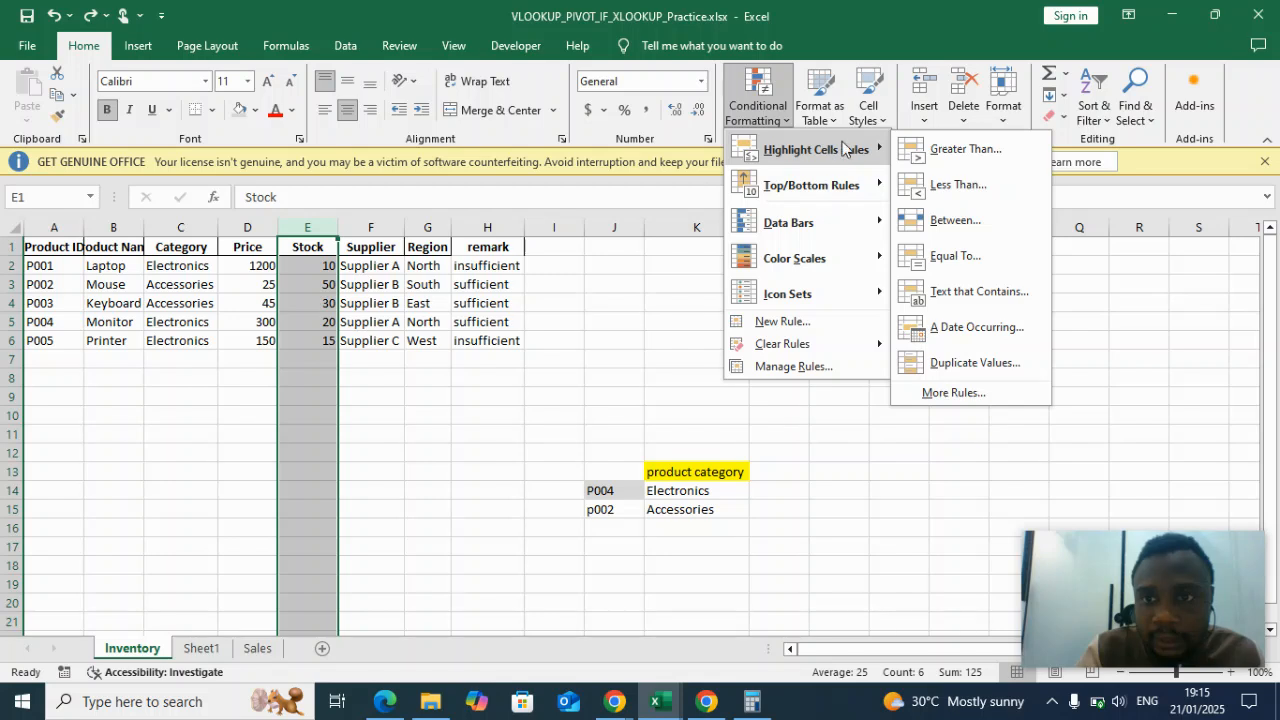
click(955, 184)
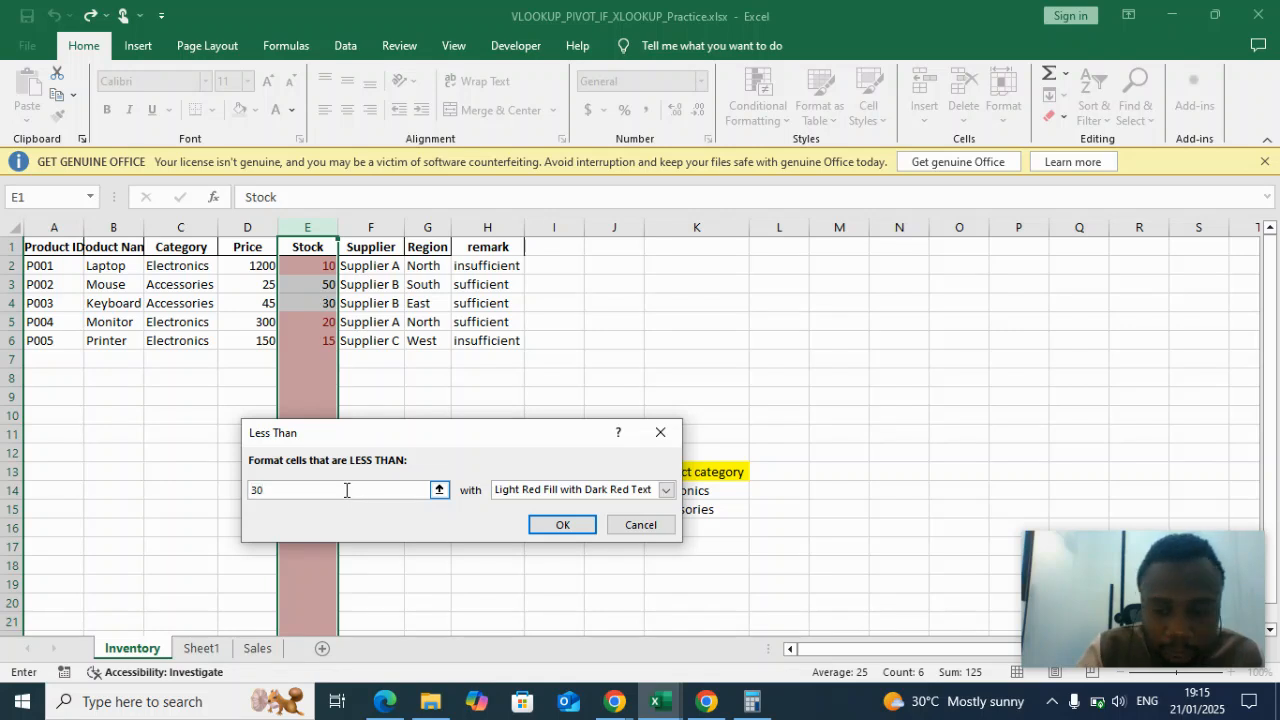
key(BackSpace)
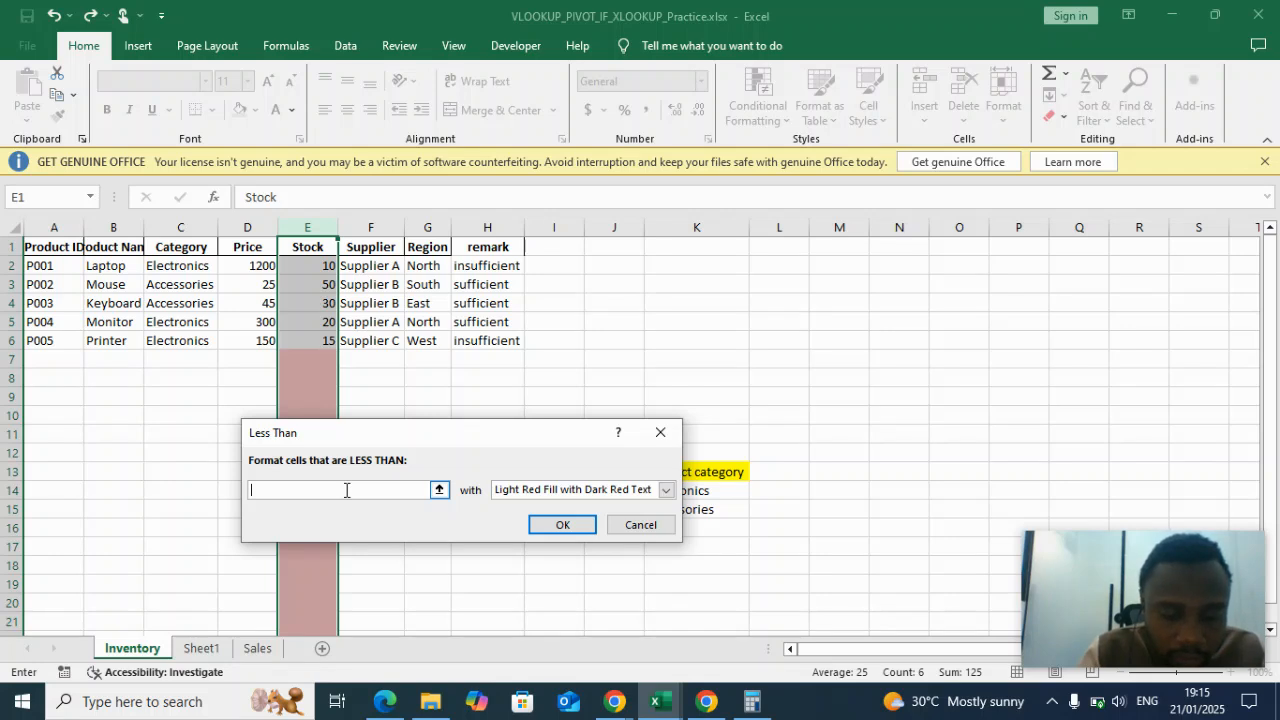
text(6)
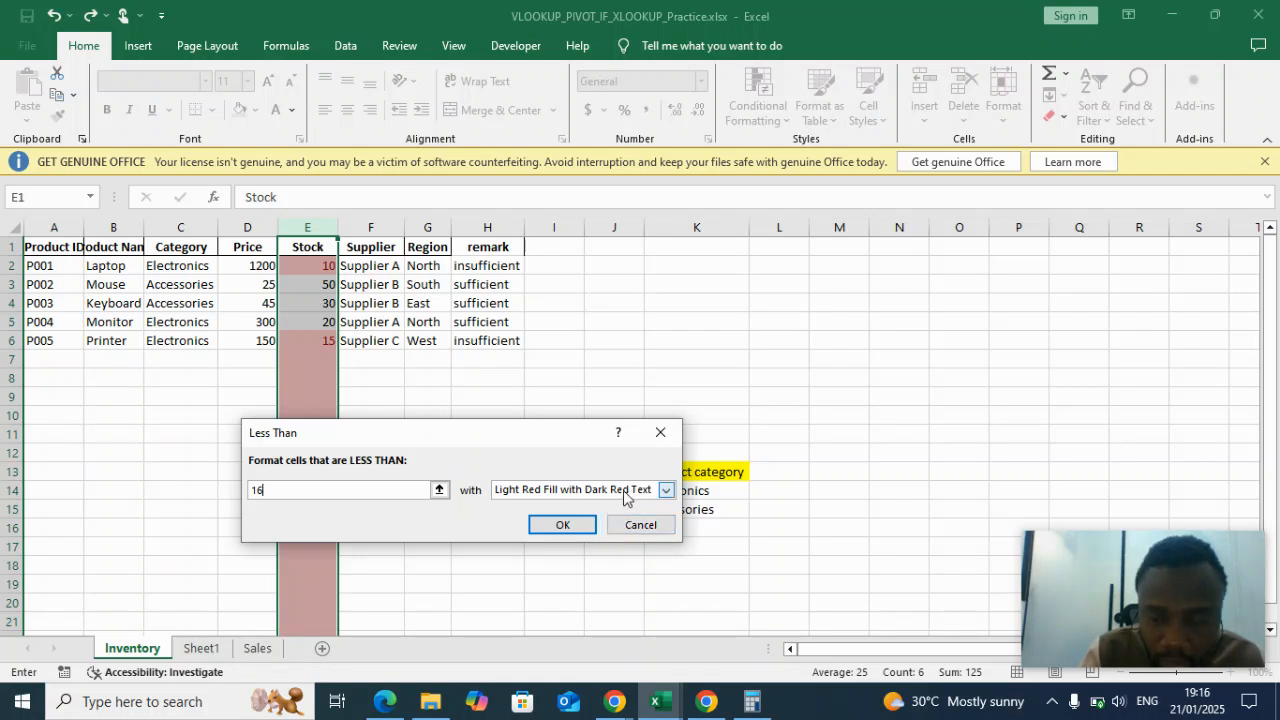
key(Return)
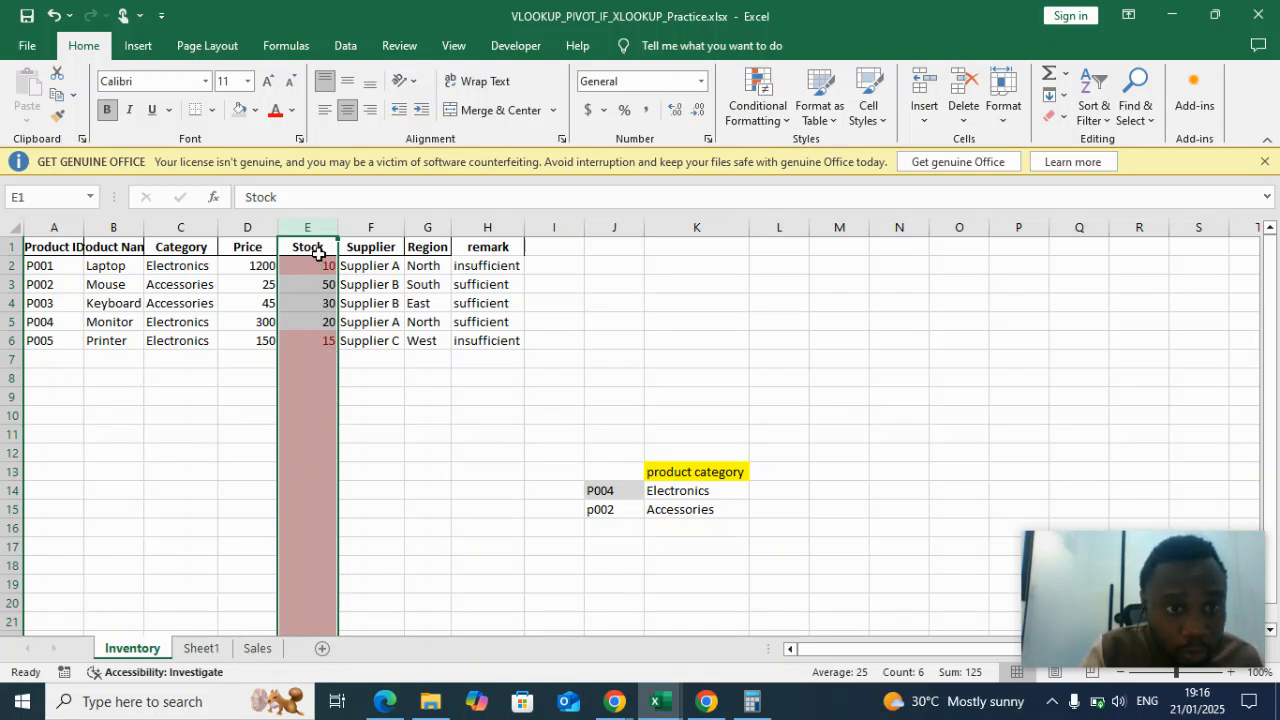
Clear the conditional formatting rules from the entire Inventory sheet.
drag(317, 246, 314, 302)
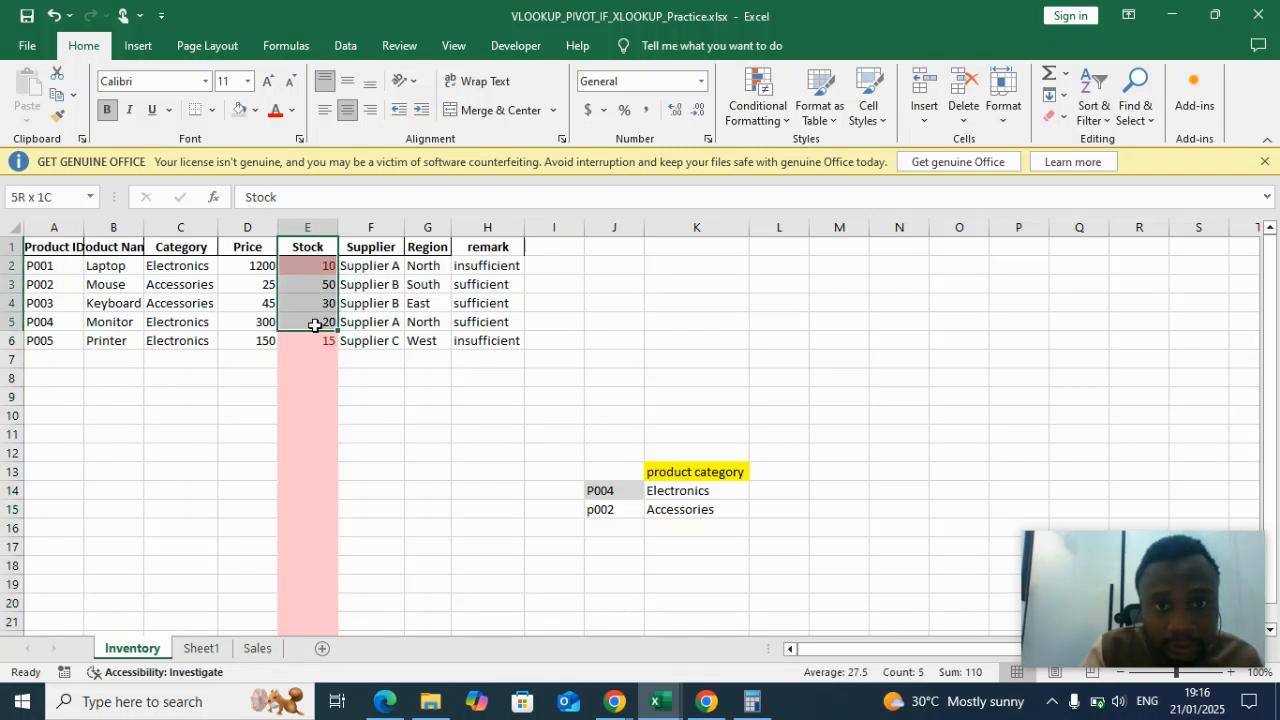
click(490, 410)
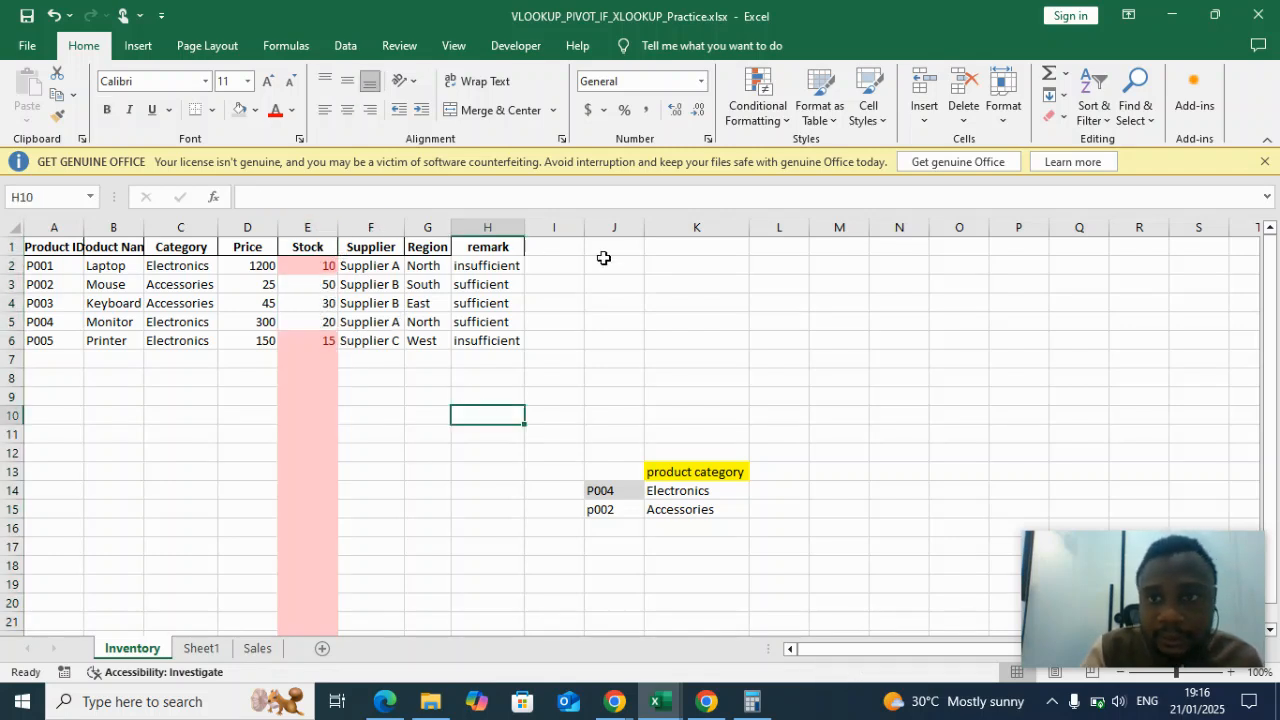
click(768, 118)
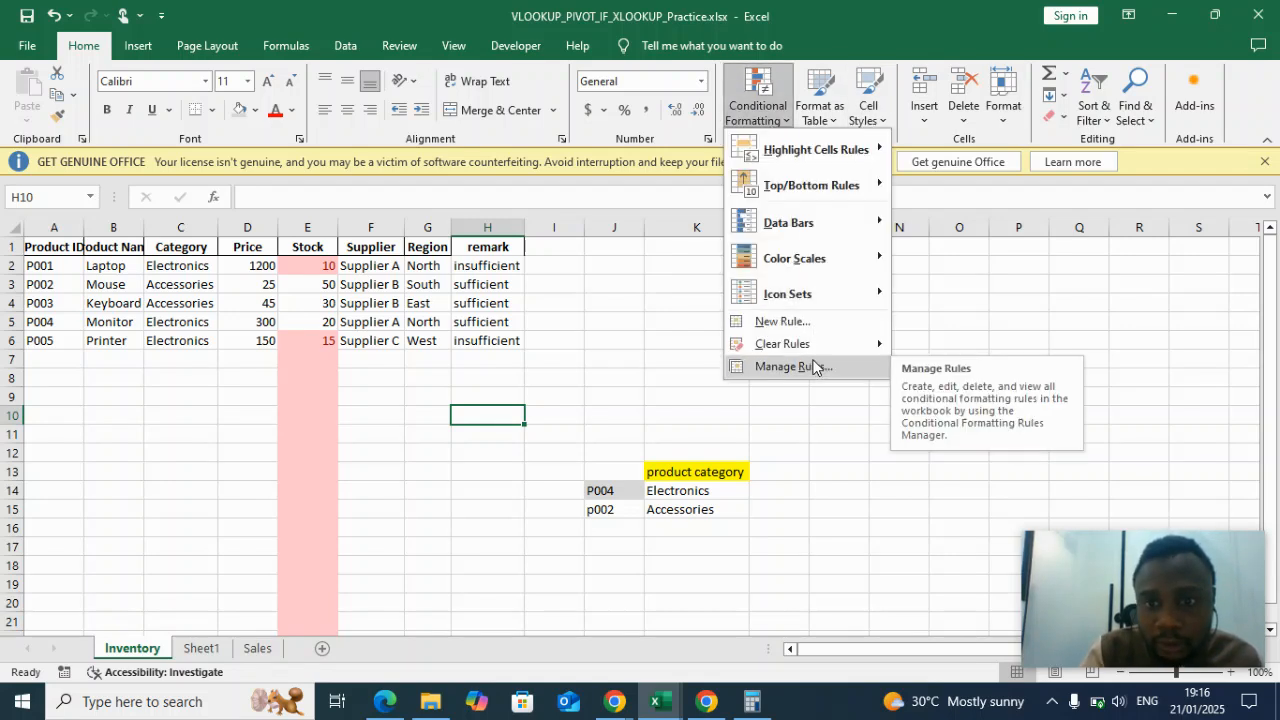
mouse_move(809, 346)
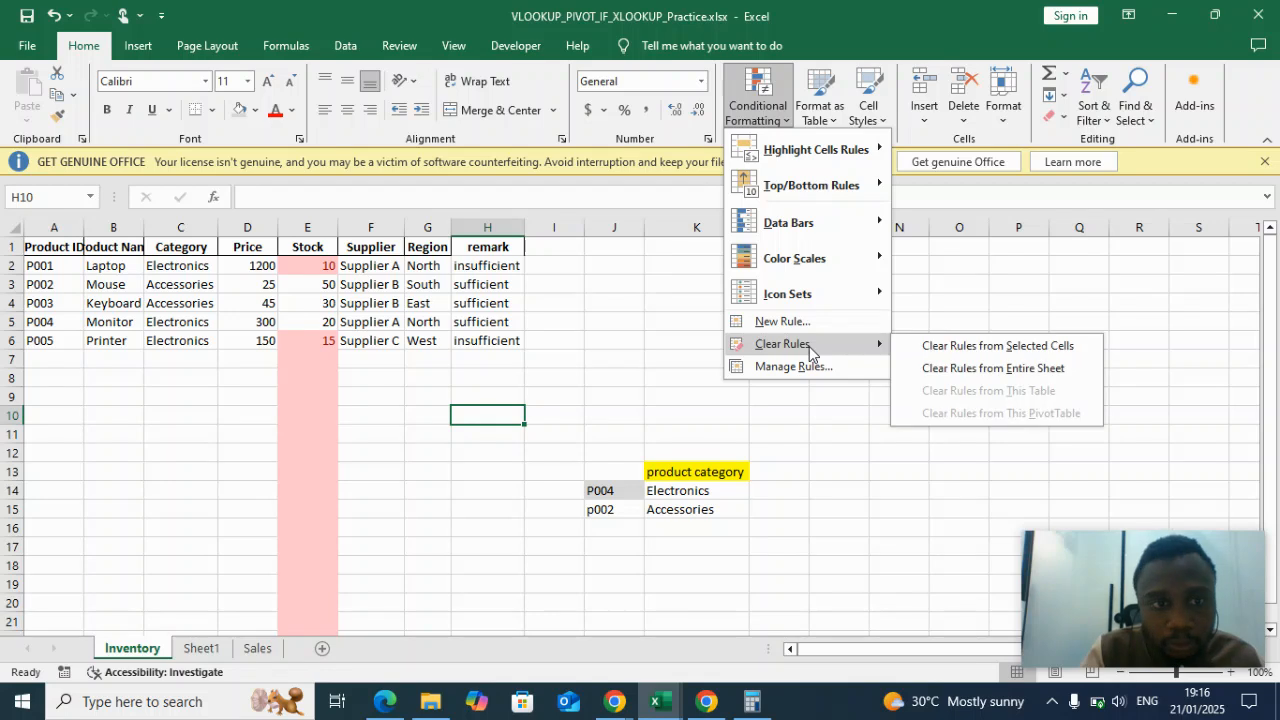
click(993, 346)
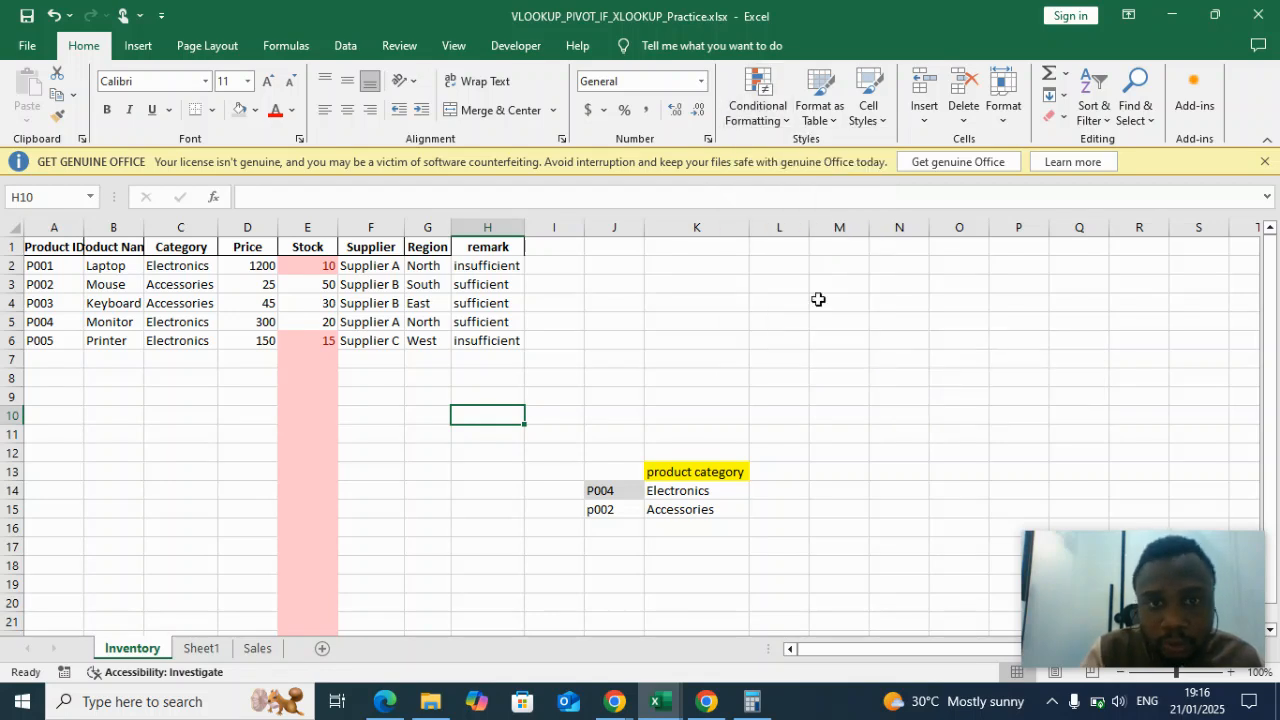
click(771, 127)
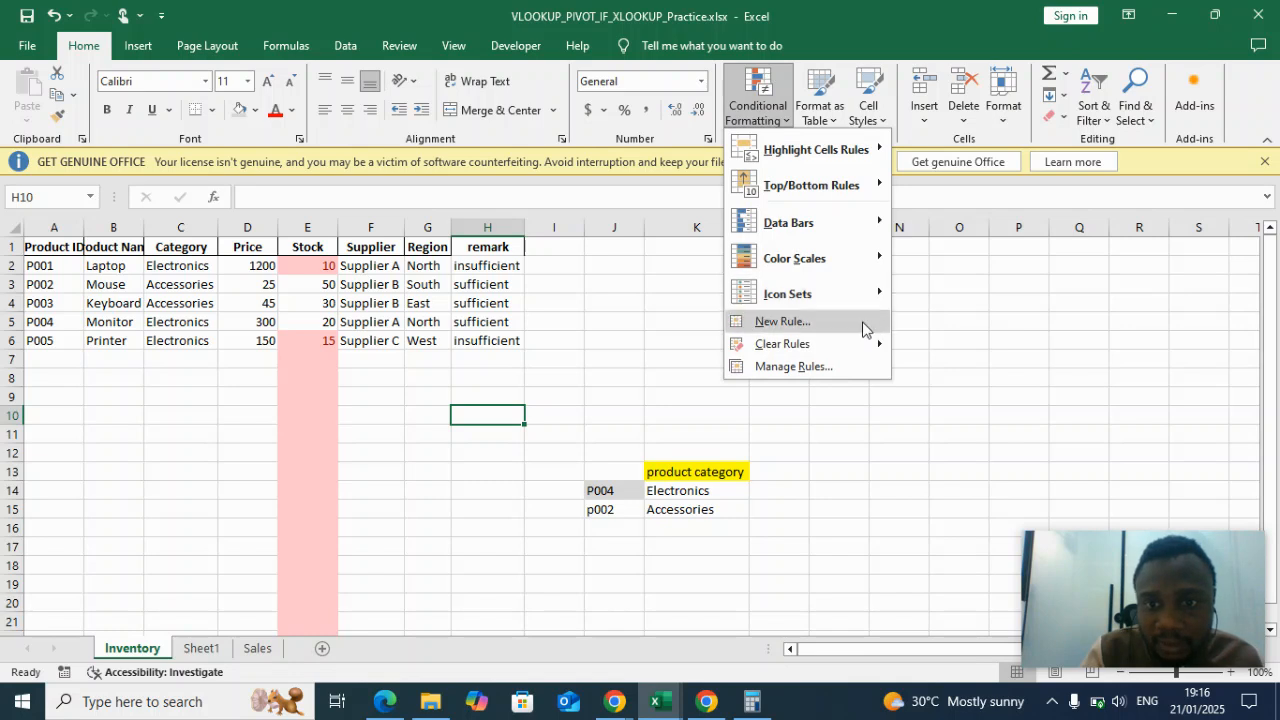
mouse_move(853, 357)
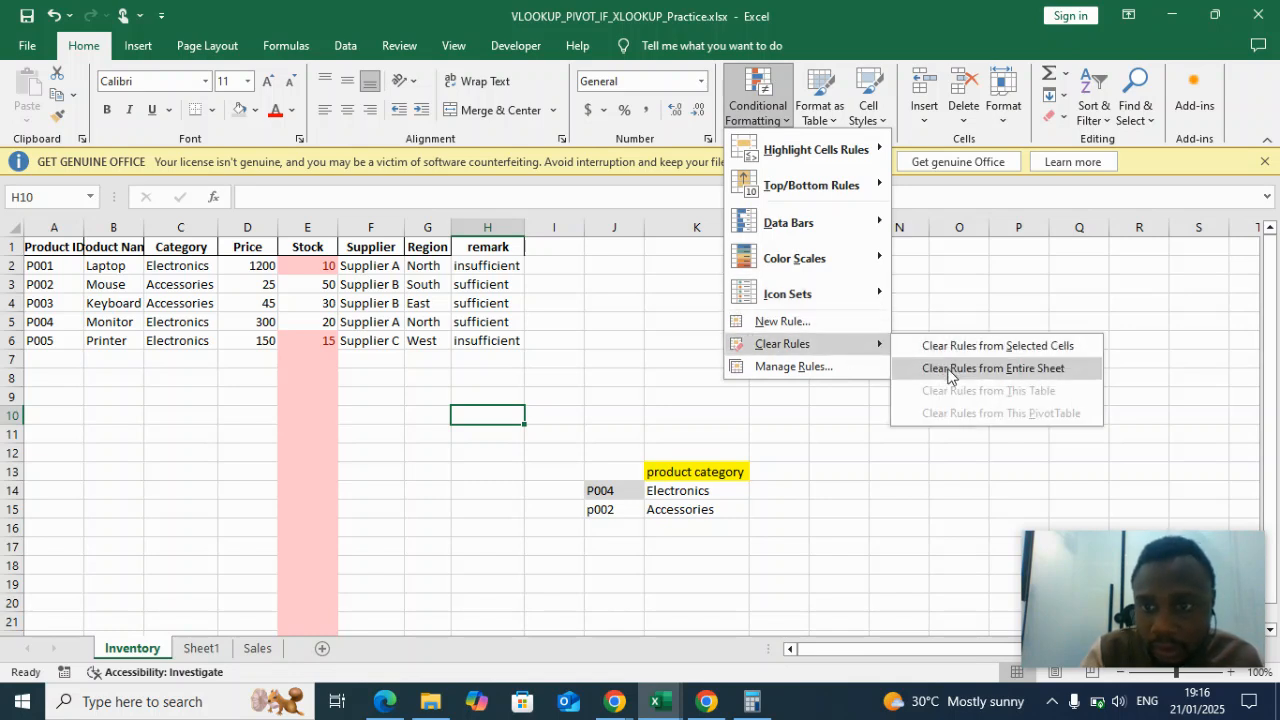
click(993, 368)
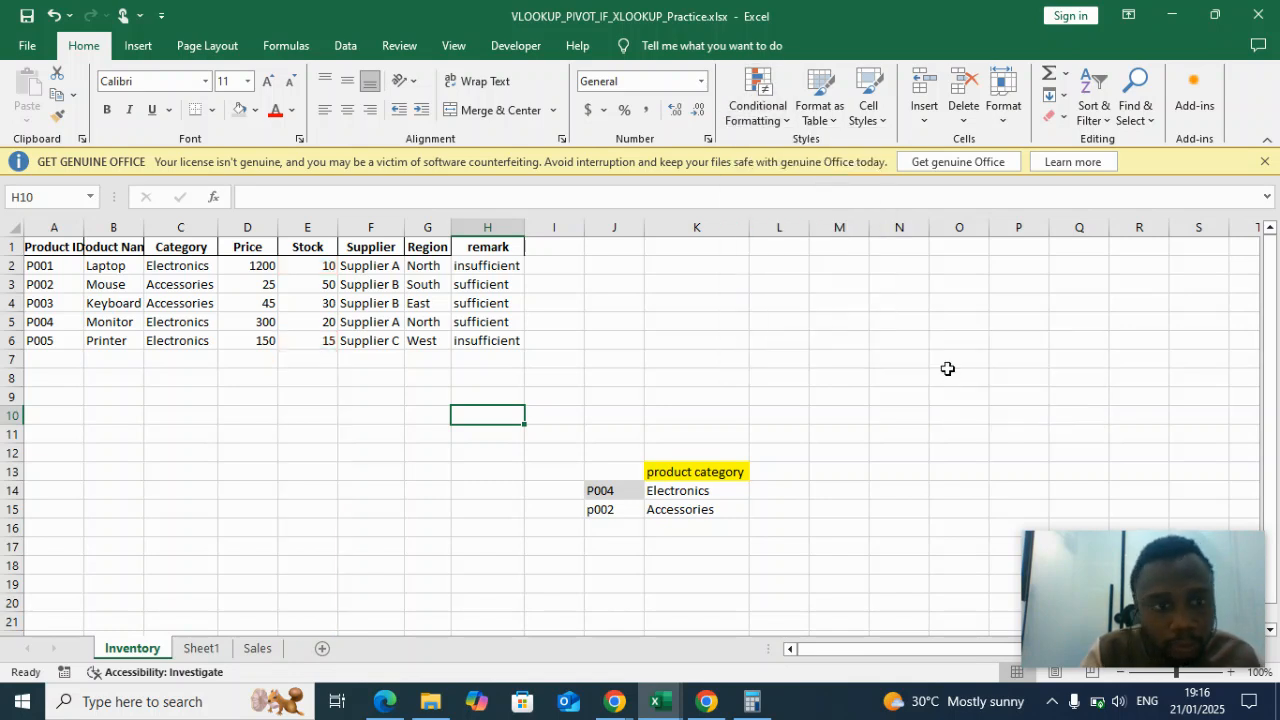
Select the Stock header and its values in E1:E6.
click(312, 248)
drag(312, 248, 321, 342)
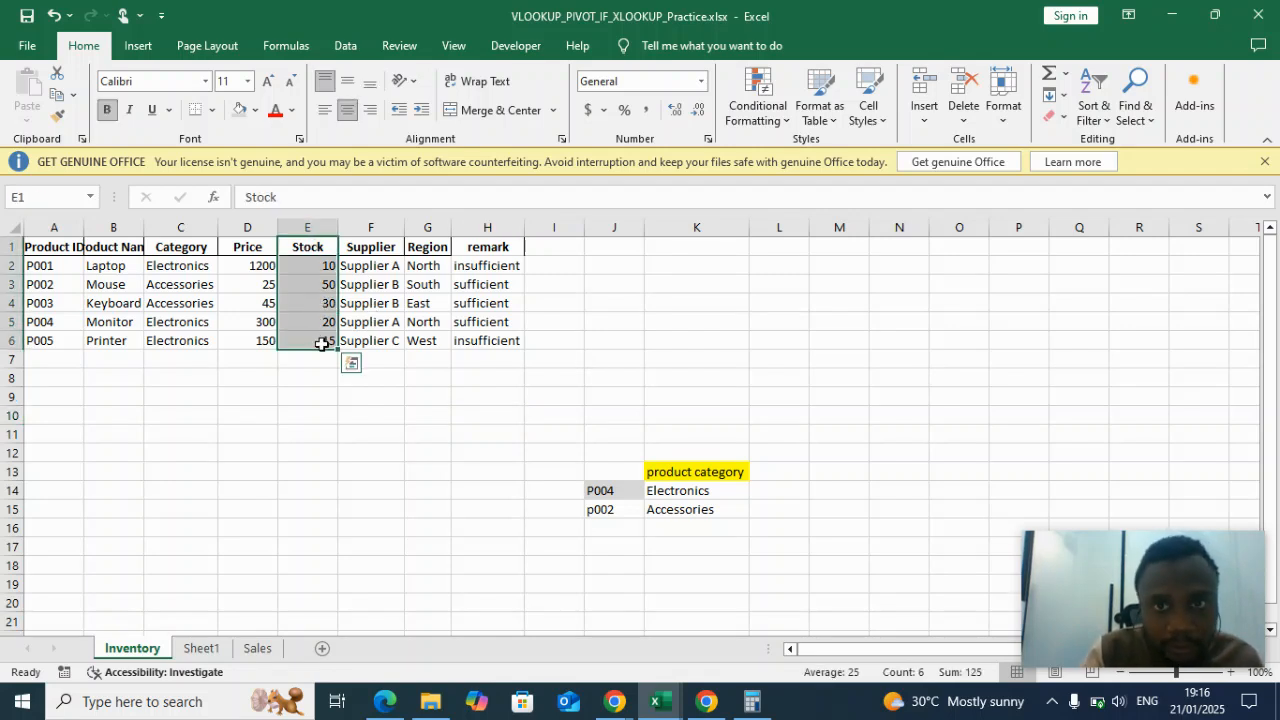
click(757, 122)
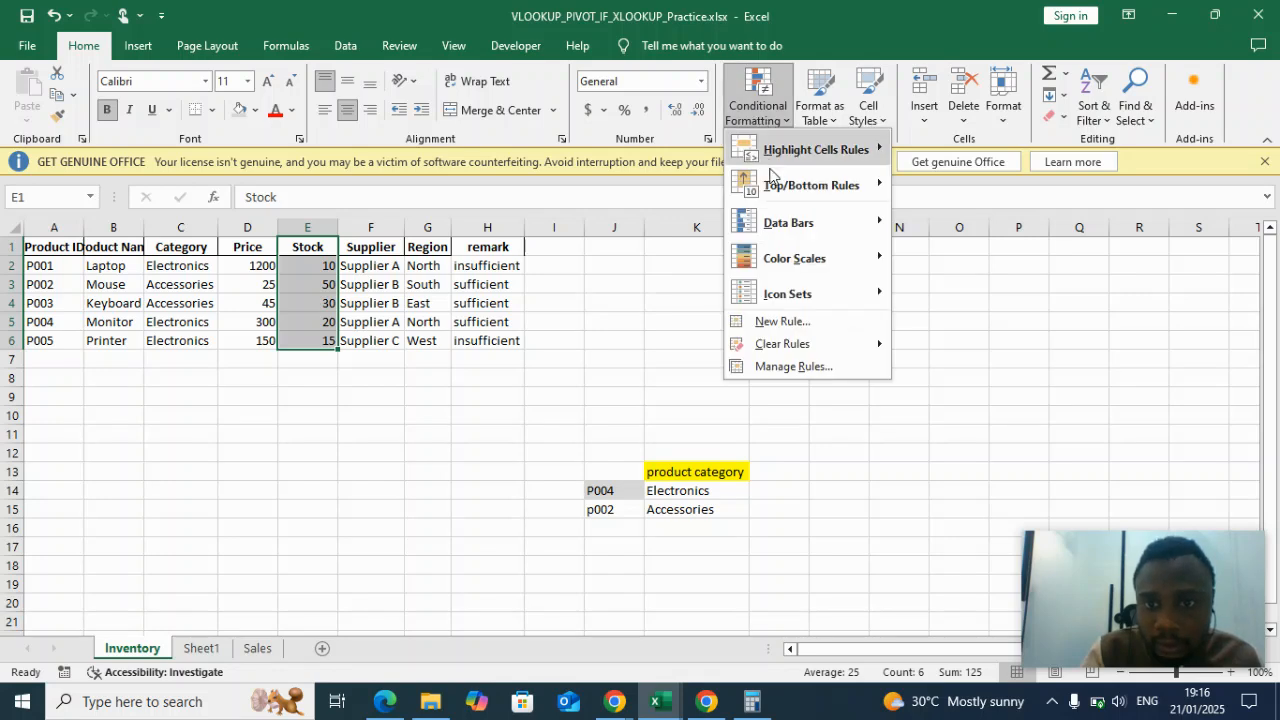
mouse_move(800, 155)
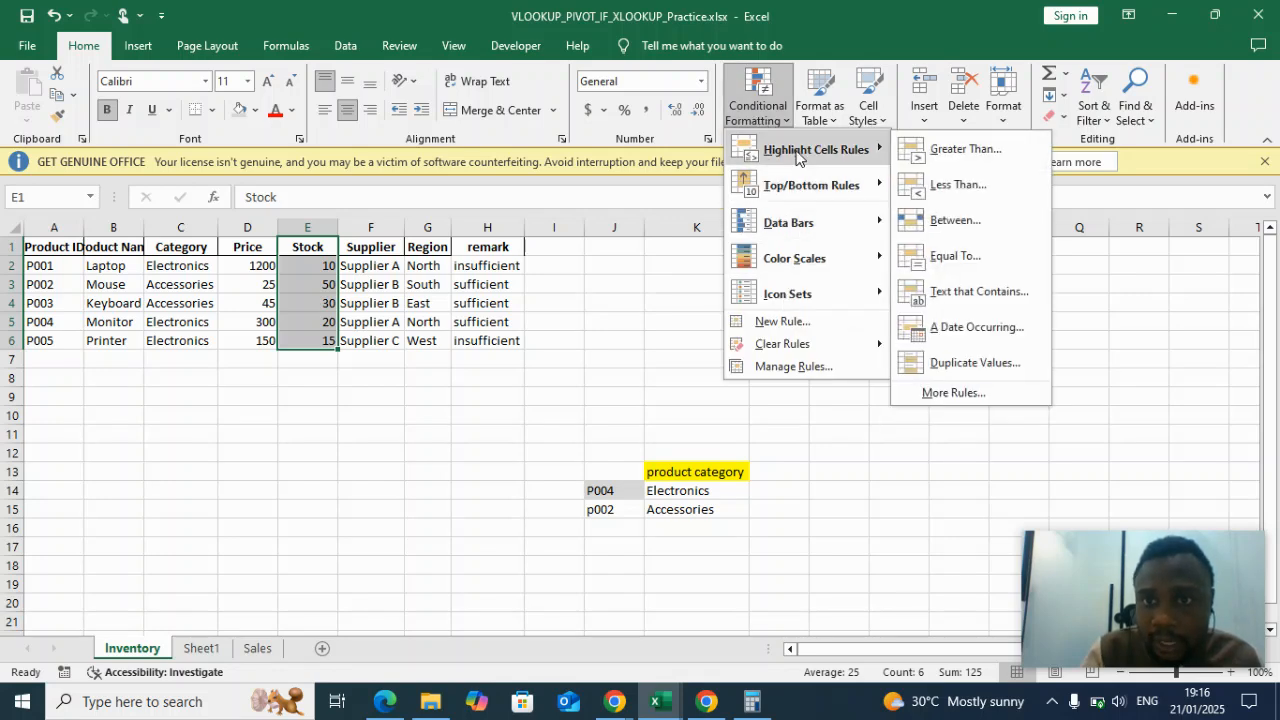
click(945, 149)
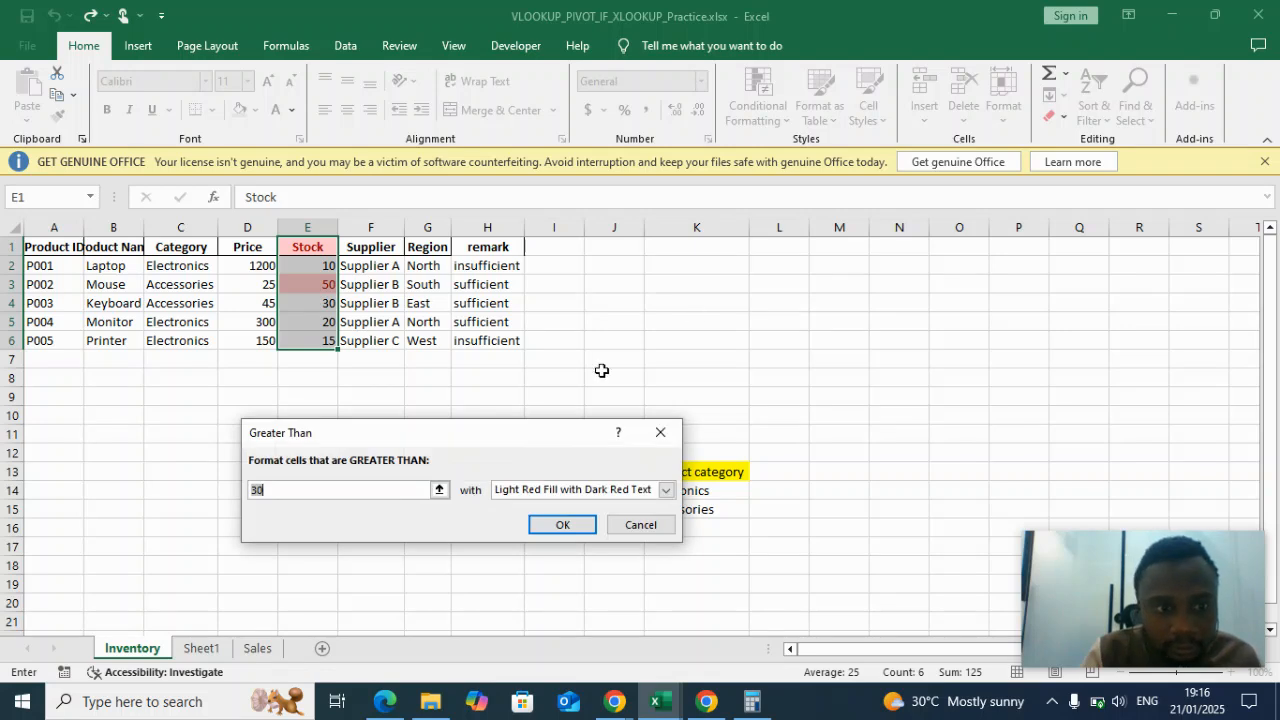
key(BackSpace)
click(660, 432)
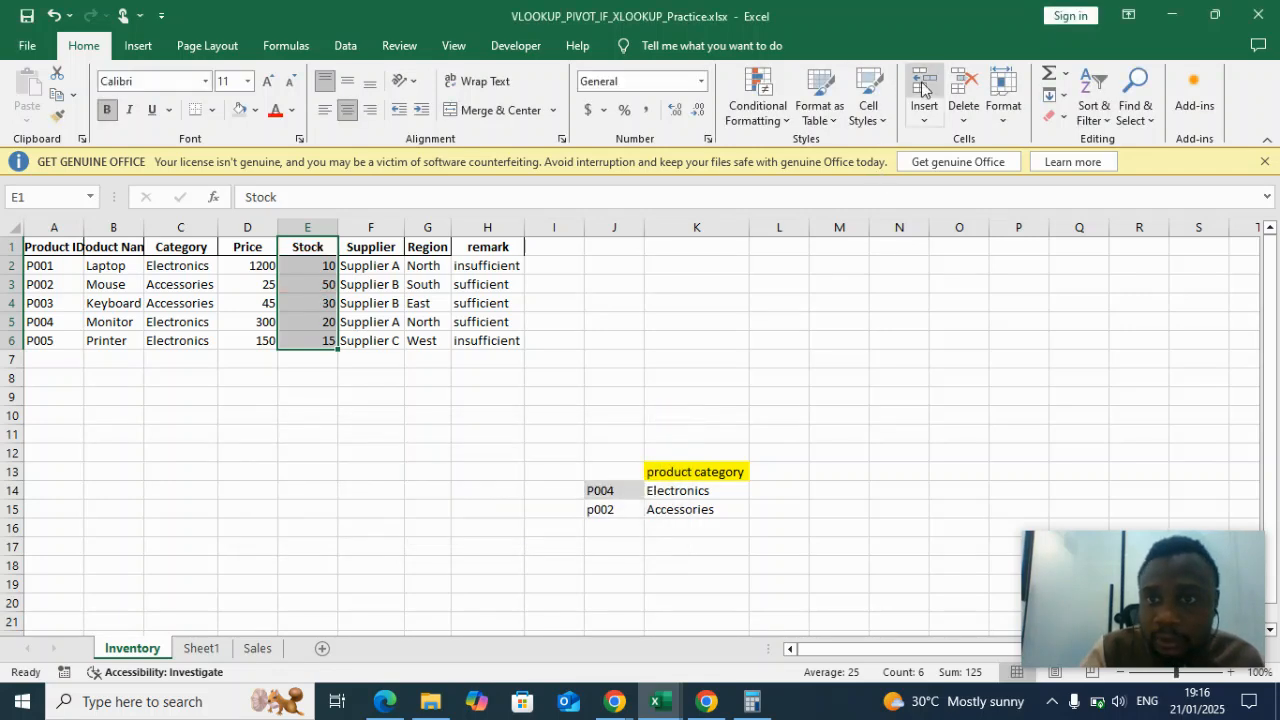
Apply a Less Than 16 highlight rule with Light Red Fill with Dark Red Text to the selected Stock cells.
click(755, 128)
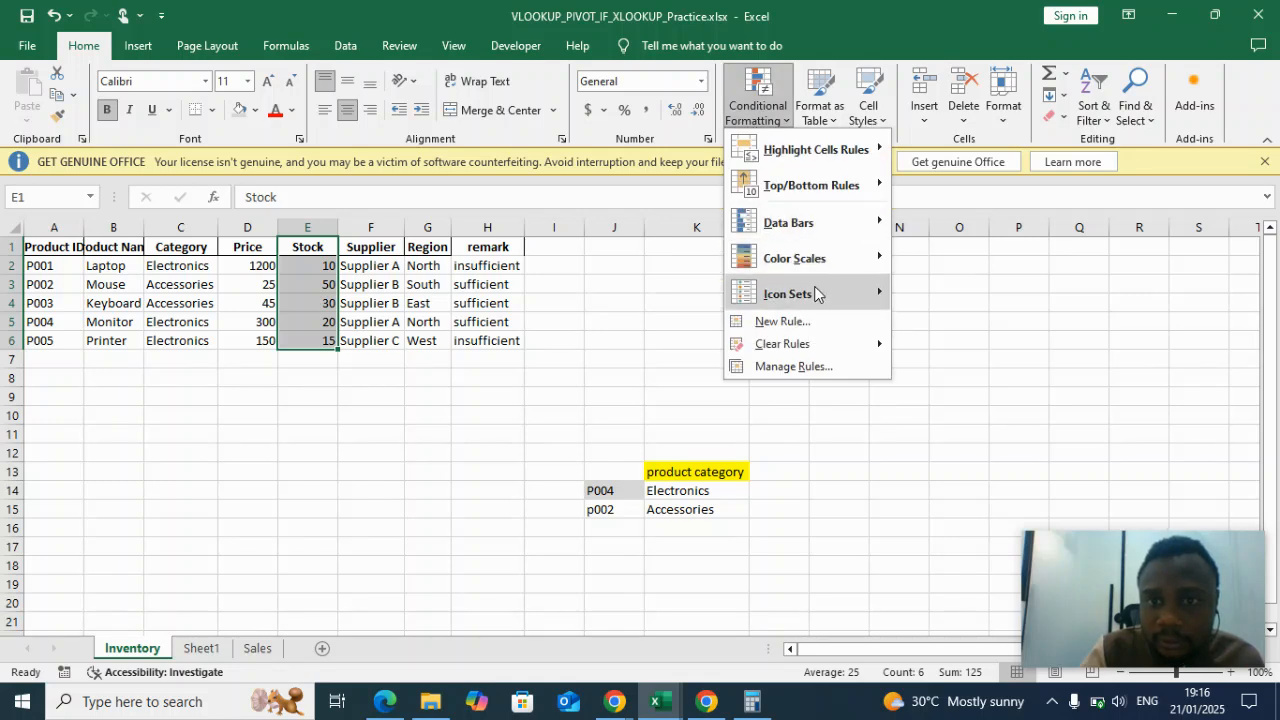
mouse_move(824, 153)
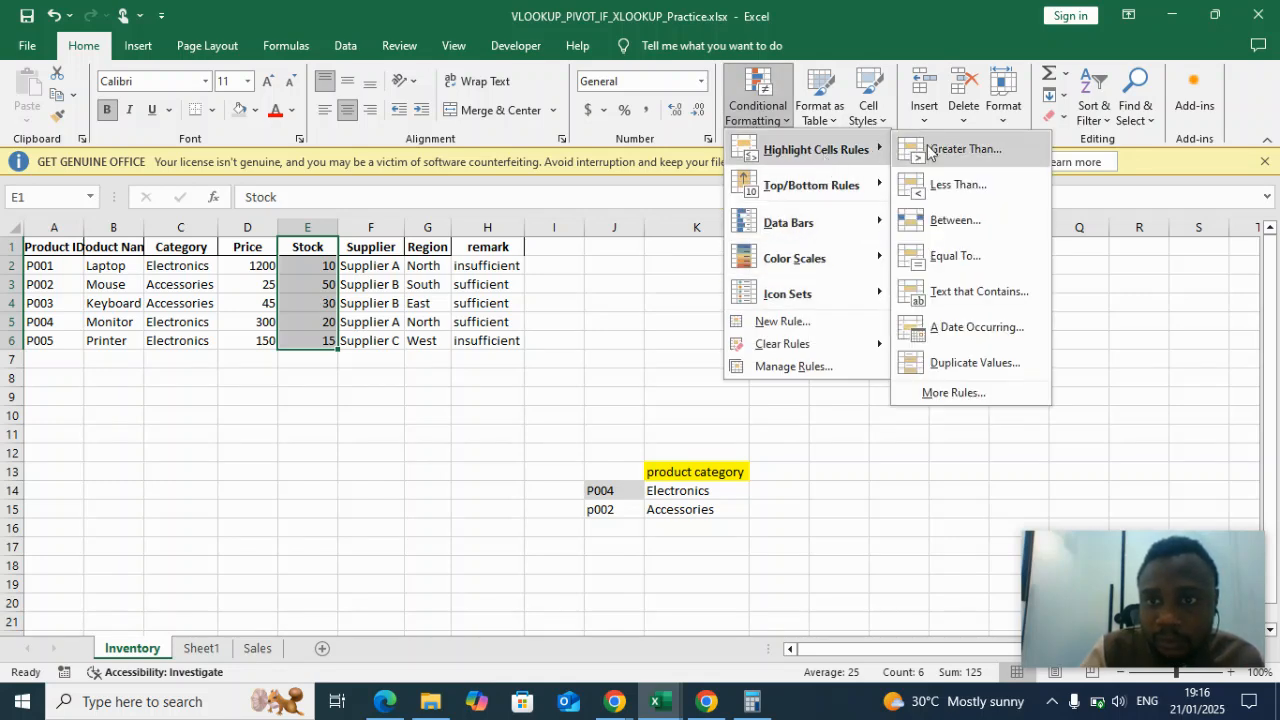
click(942, 184)
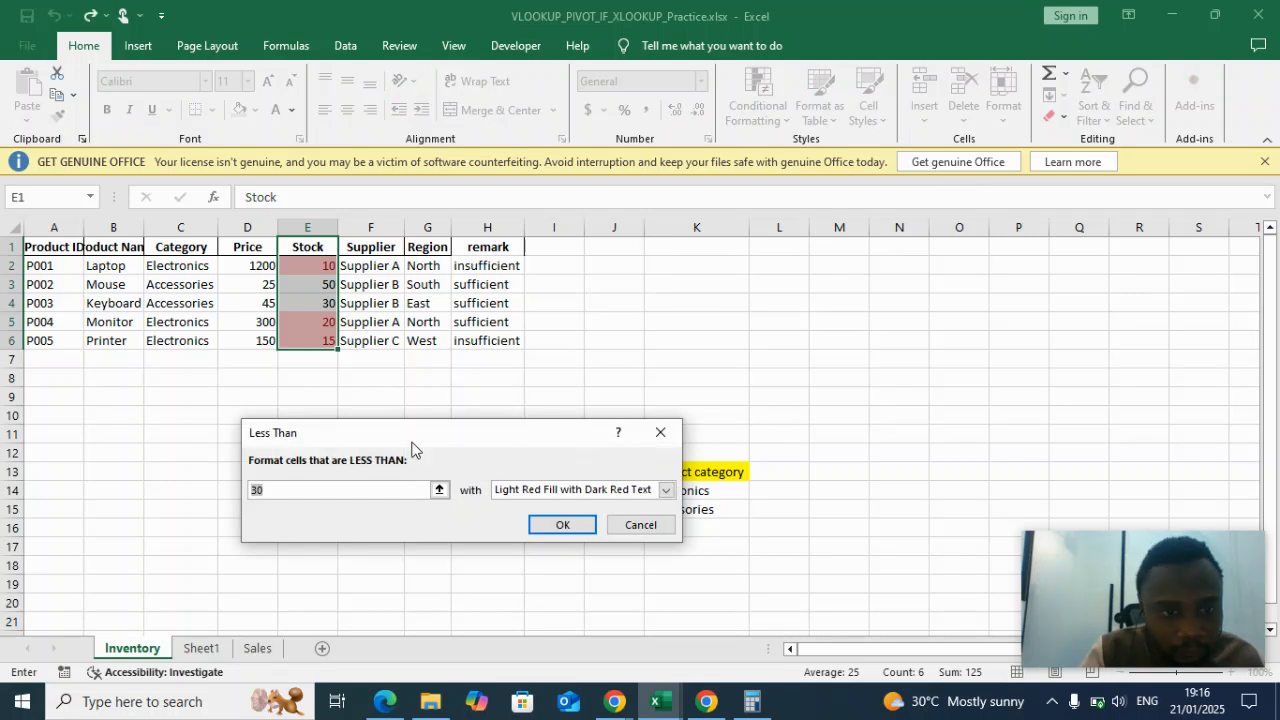
click(326, 492)
key(BackSpace)
key(BackSpace)
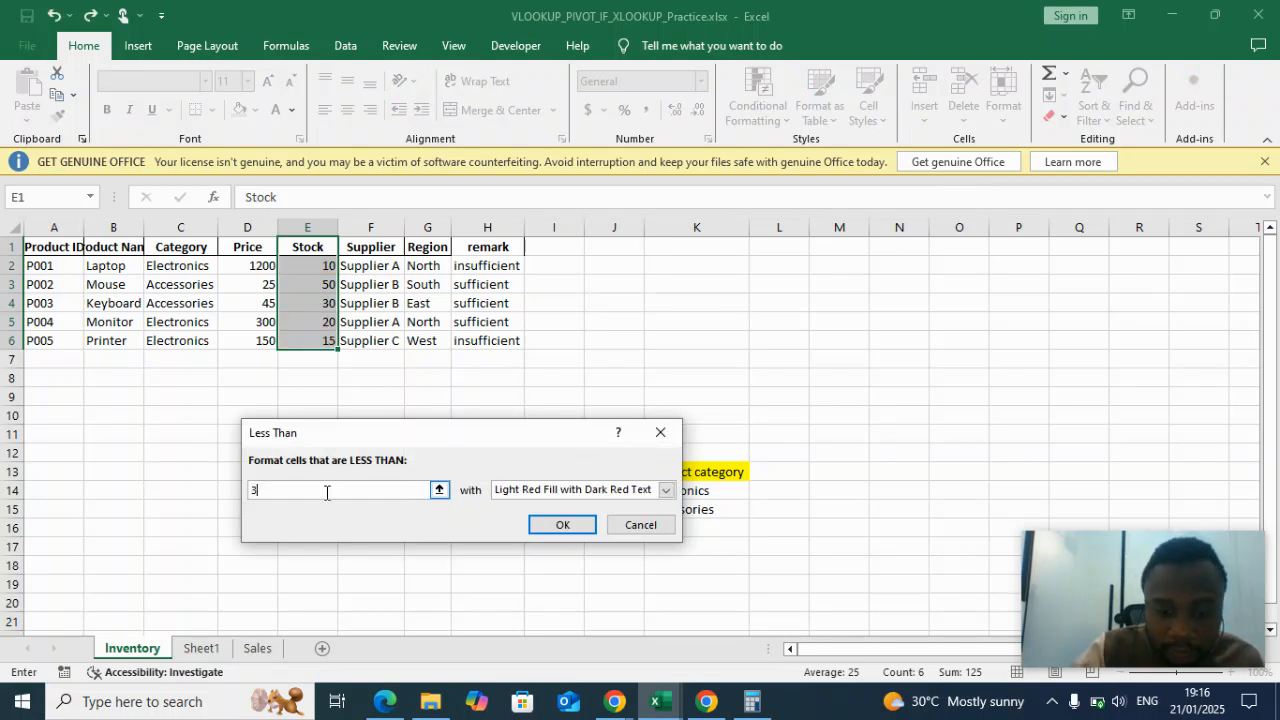
text(16)
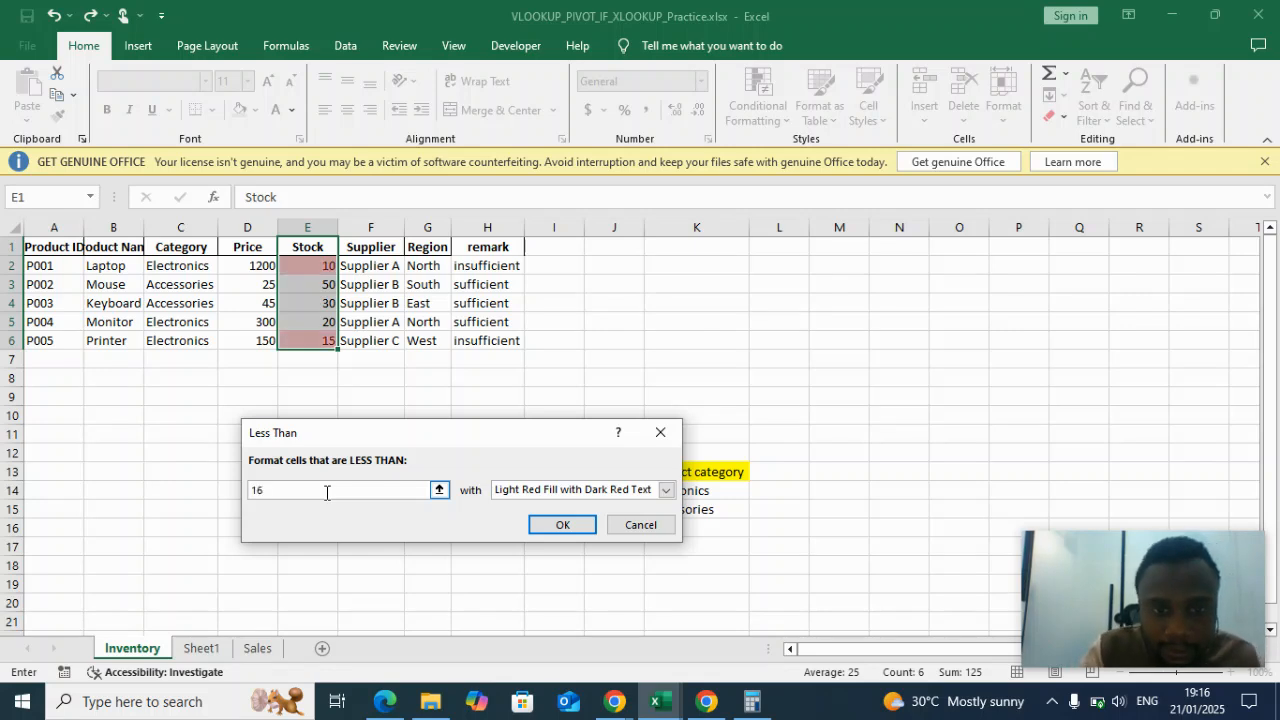
click(562, 526)
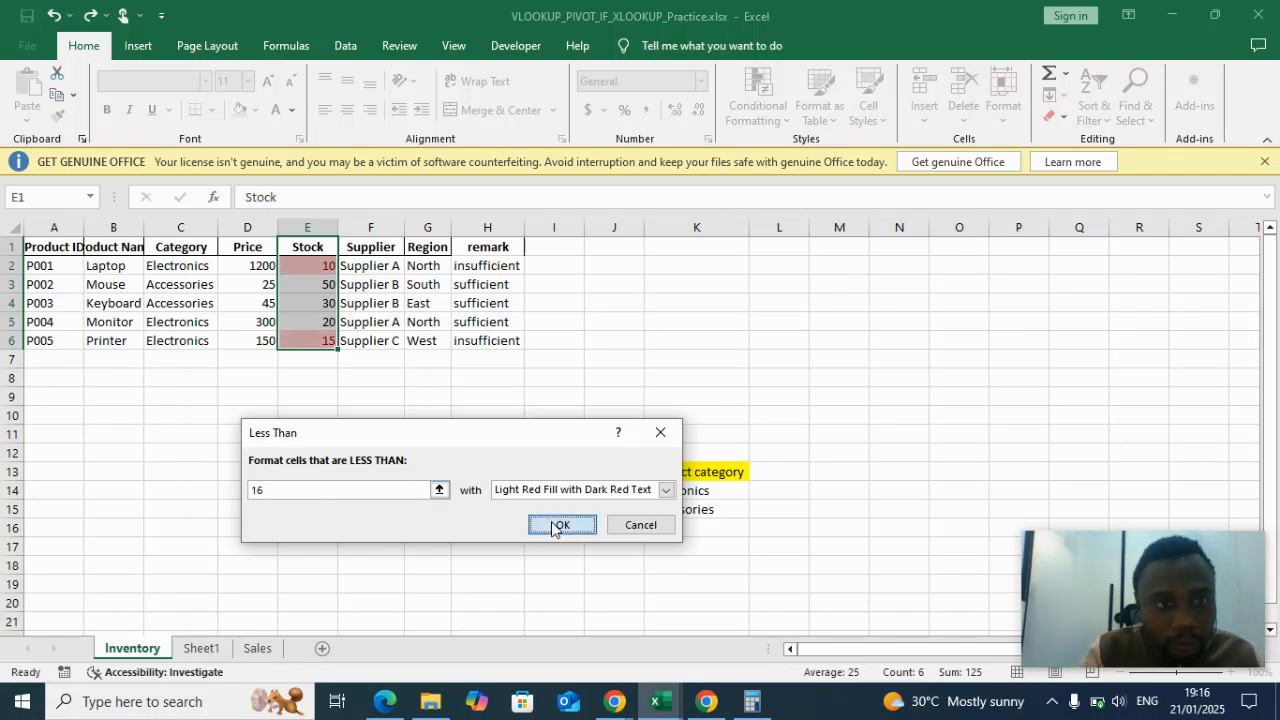
click(587, 302)
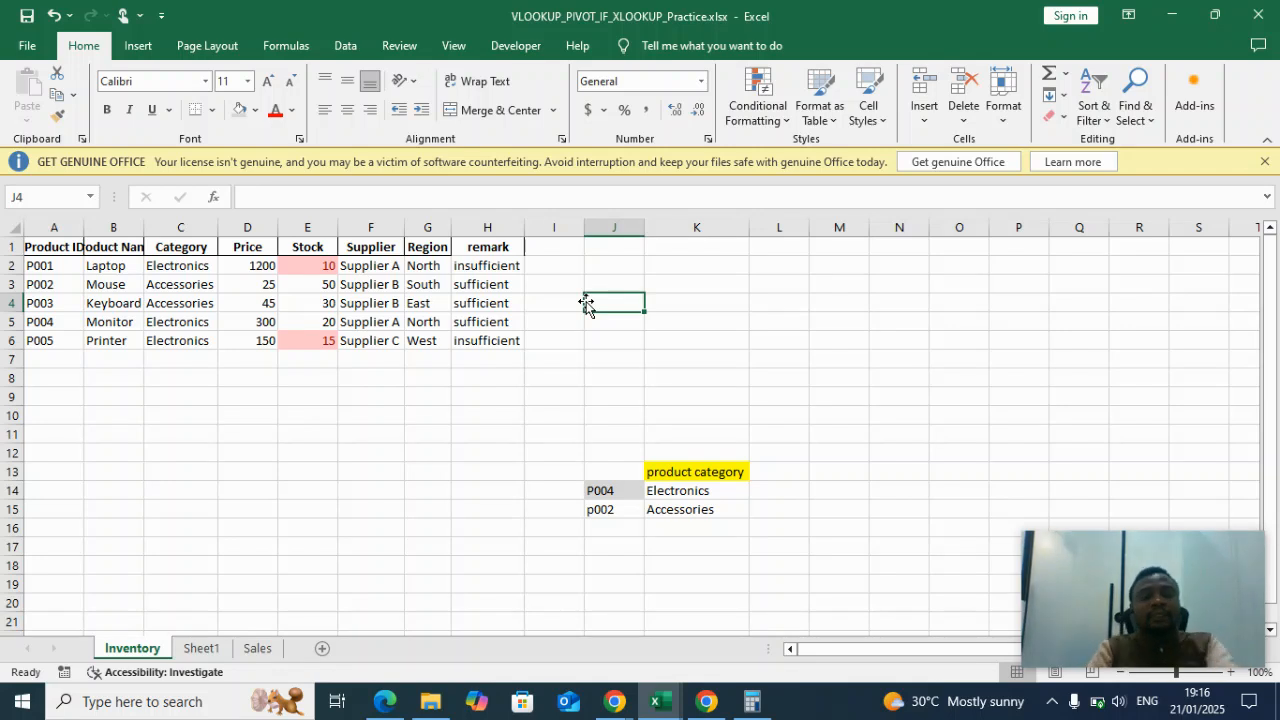
Copy the P003 Keyboard row and paste it into row 7 below the table.
click(325, 361)
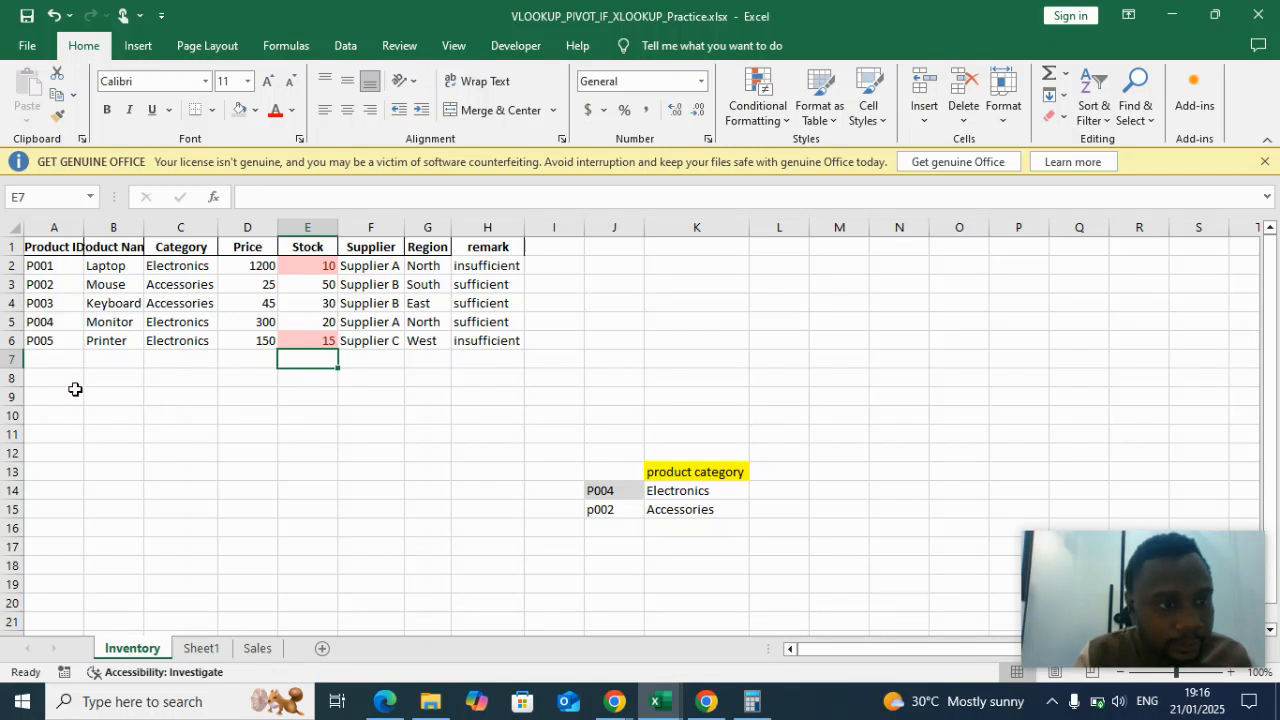
click(13, 303)
key(ctrl+c)
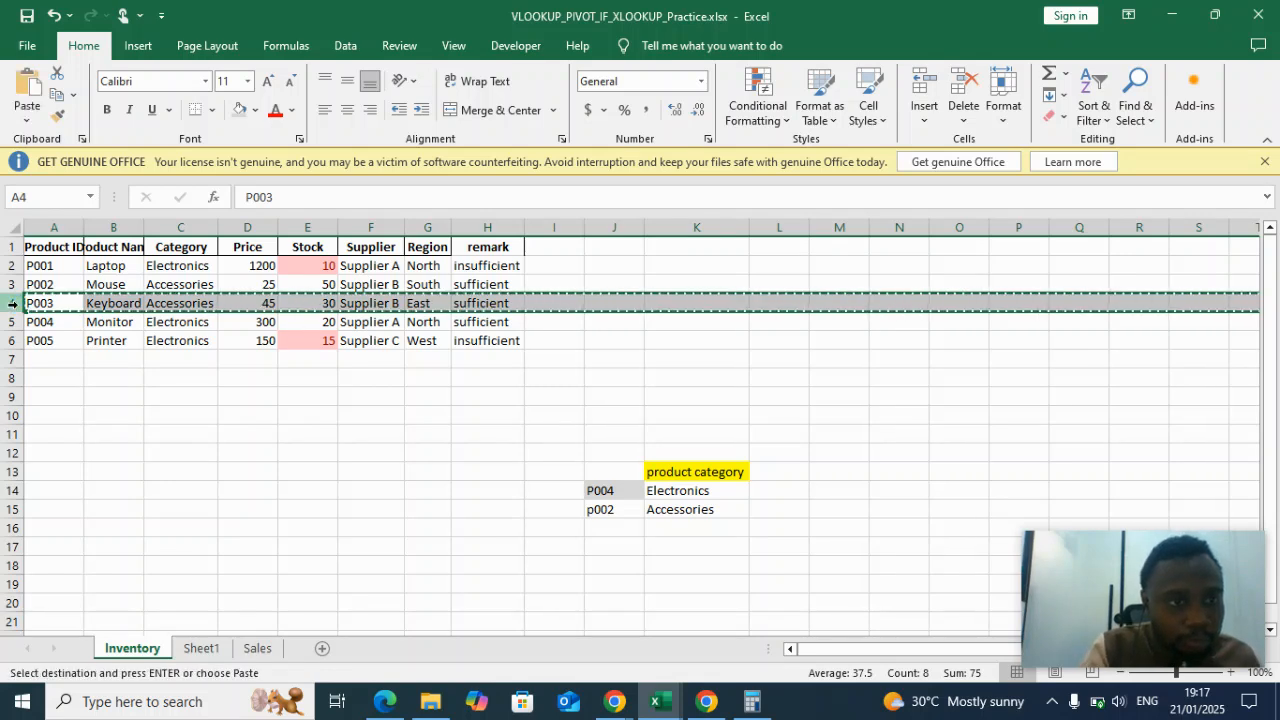
click(10, 359)
key(ctrl+v)
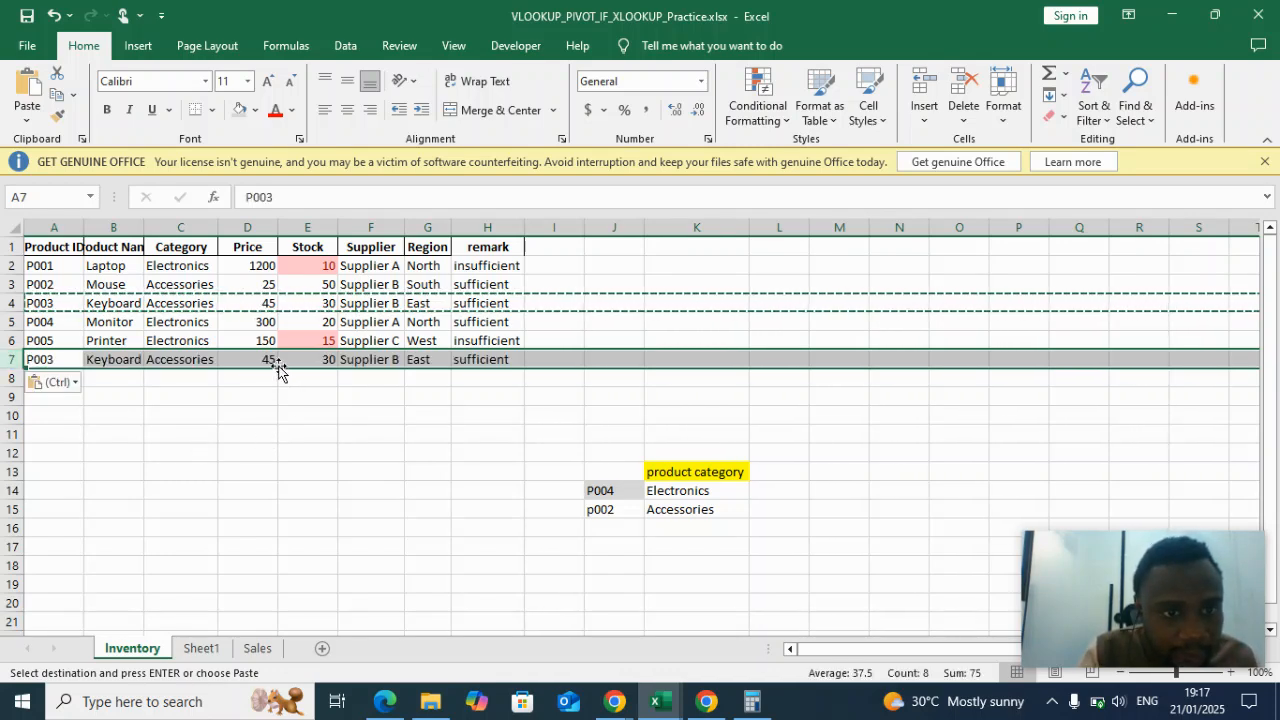
Set the stock of the pasted Keyboard row in E7 to 5.
click(328, 358)
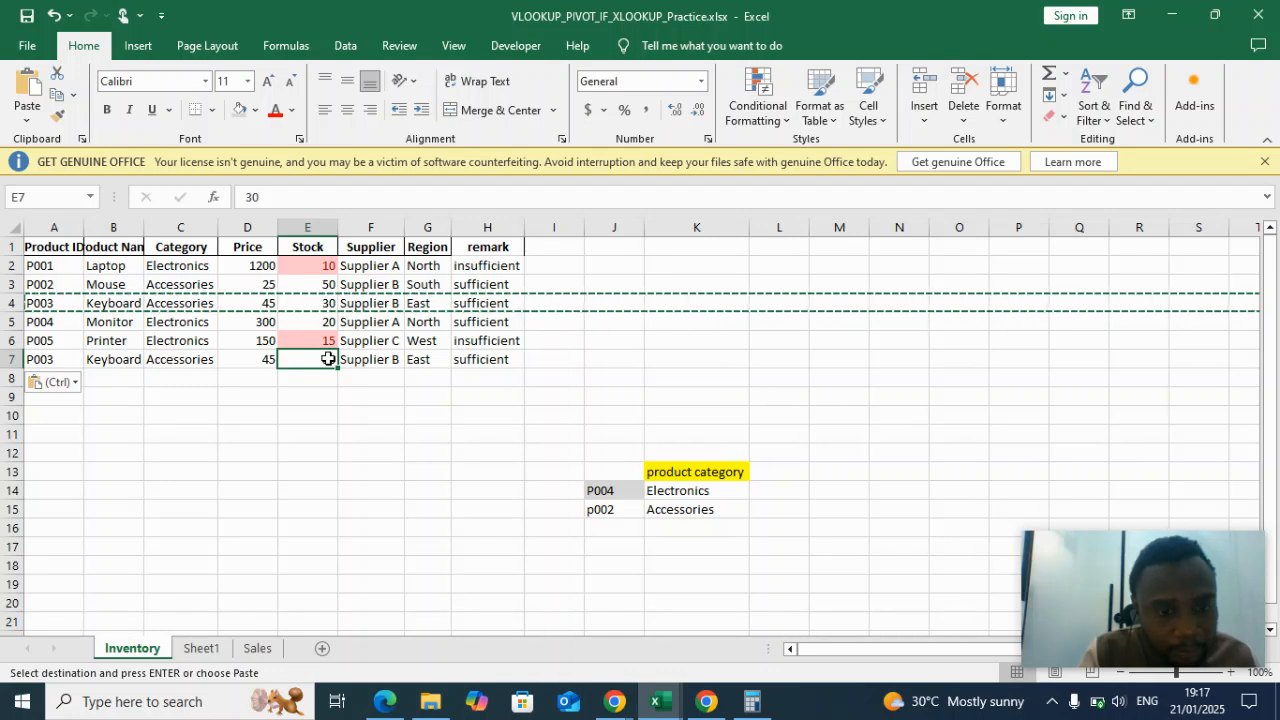
text(5)
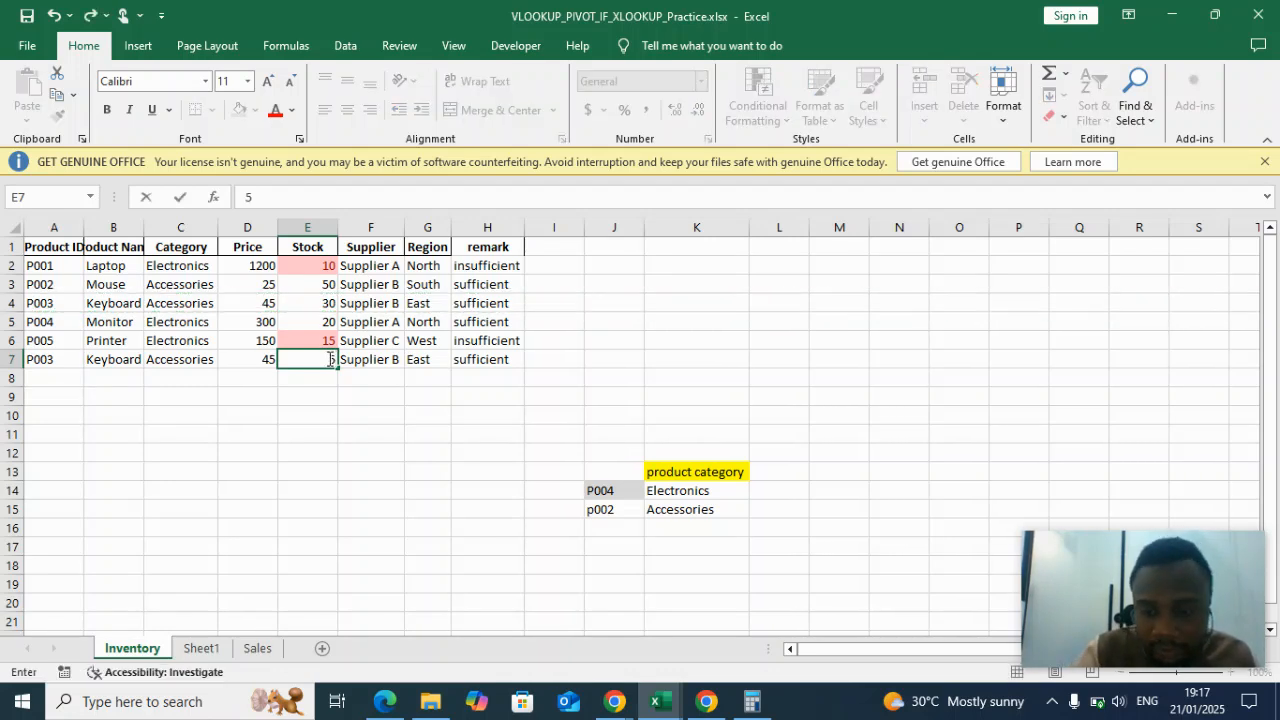
key(Return)
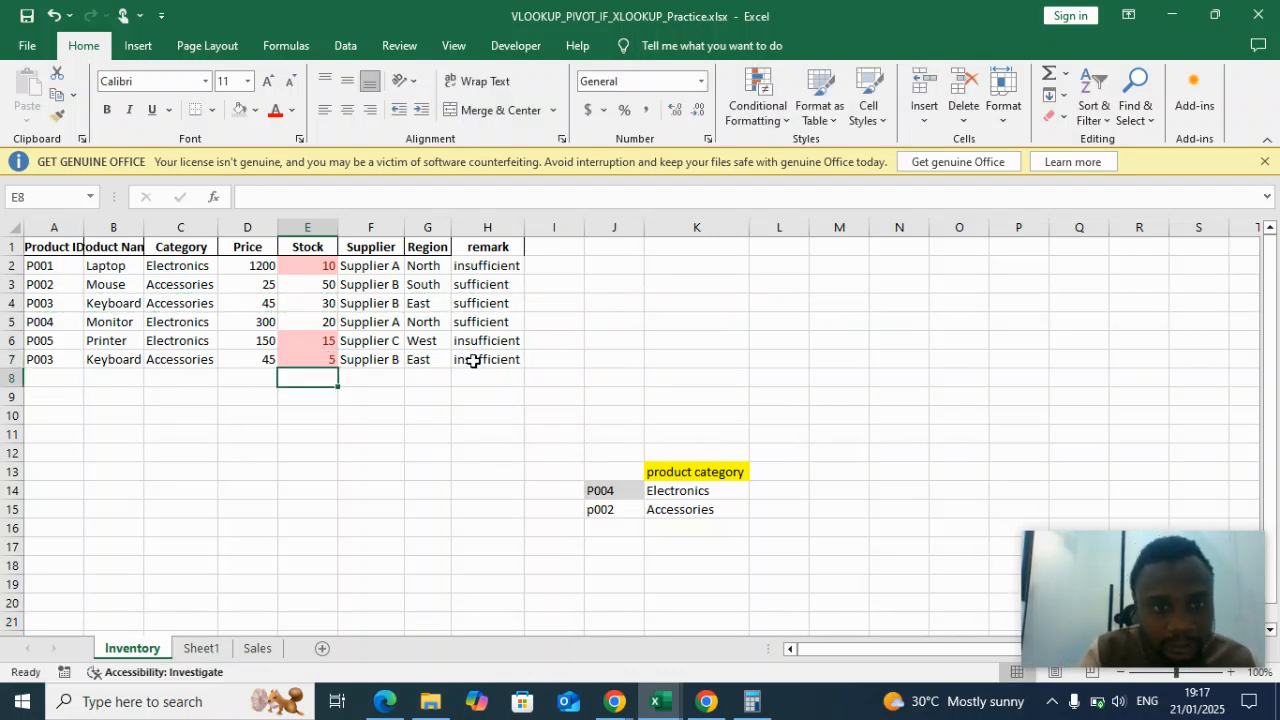
Change the product ID of the pasted Keyboard row in A7 to P006.
click(331, 305)
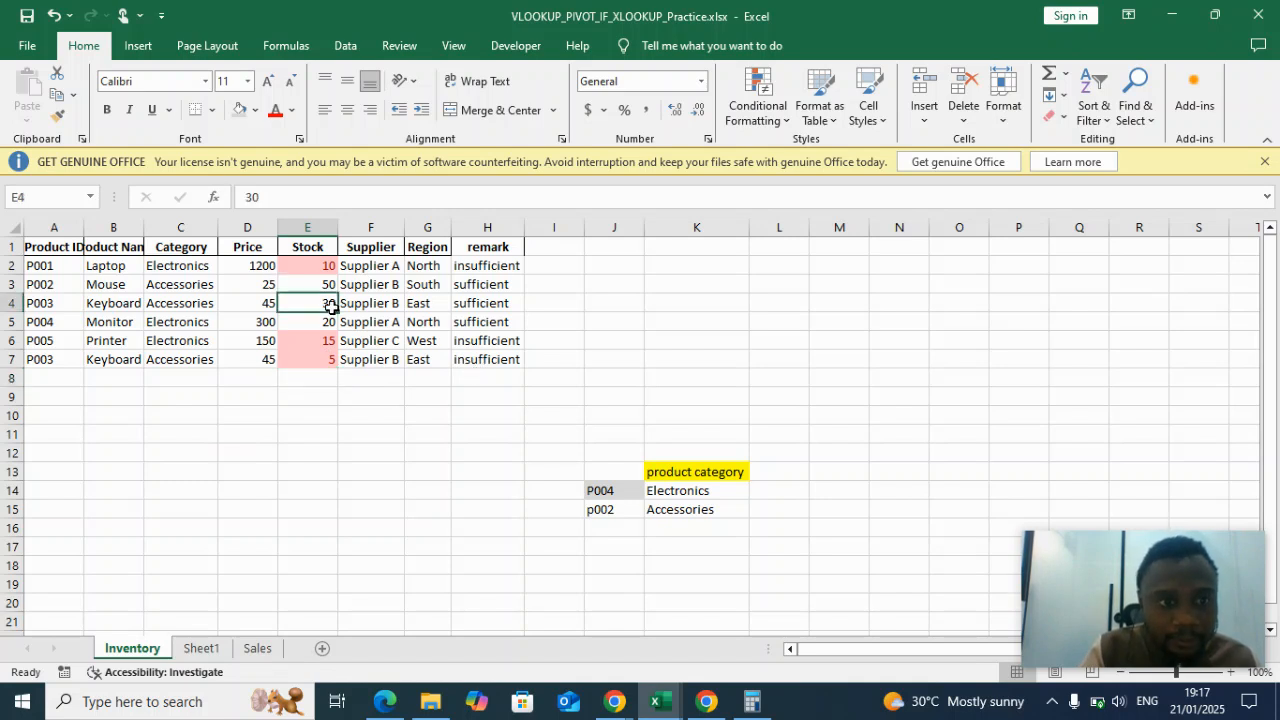
click(66, 364)
double_click(66, 364)
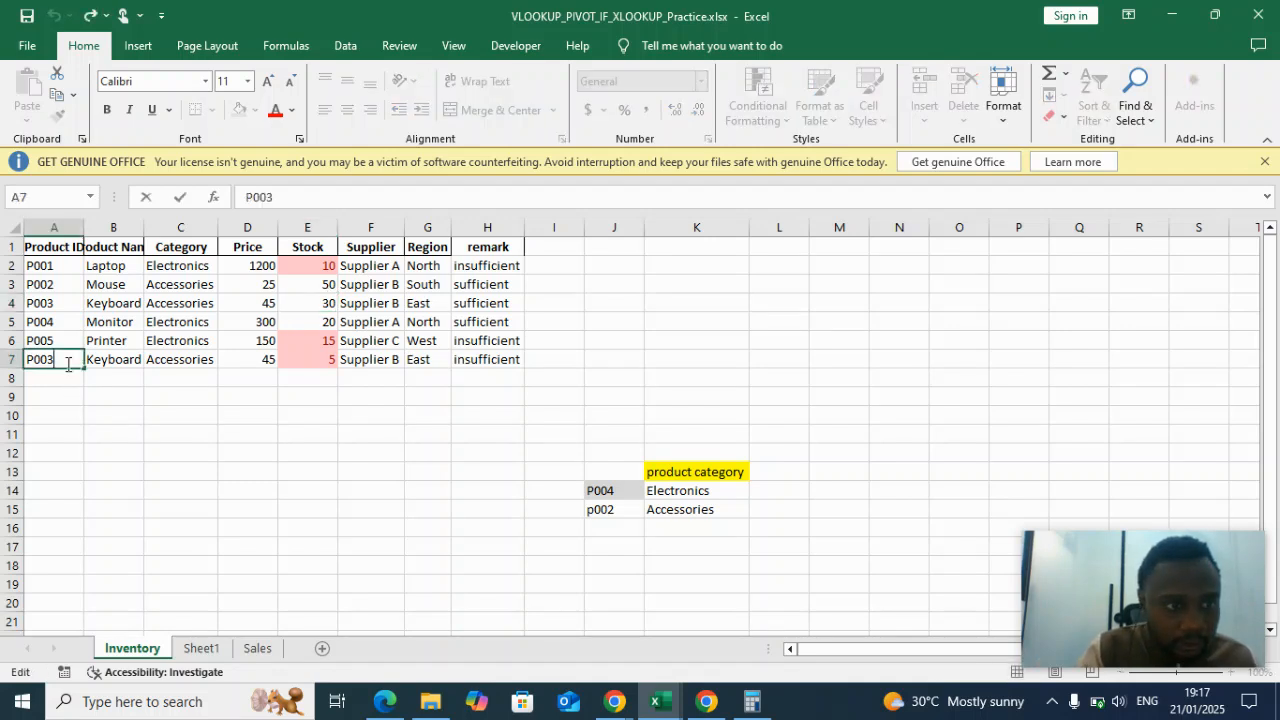
key(BackSpace)
text(6)
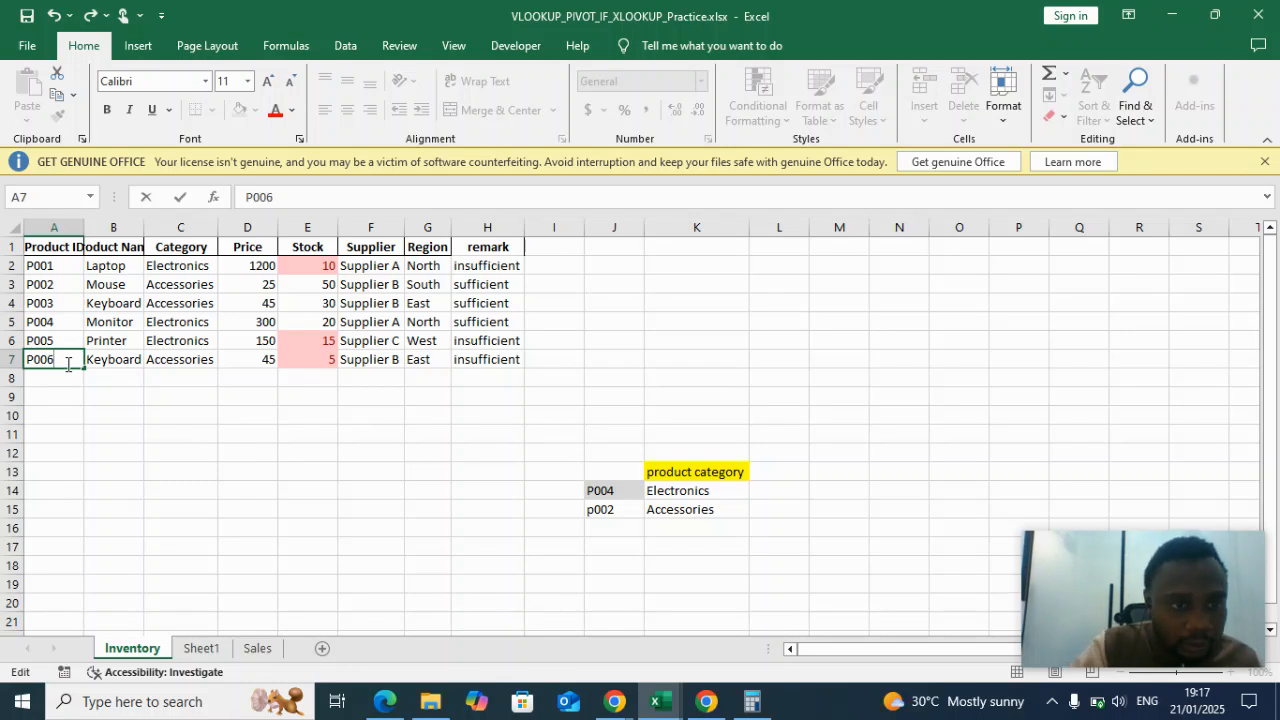
click(224, 402)
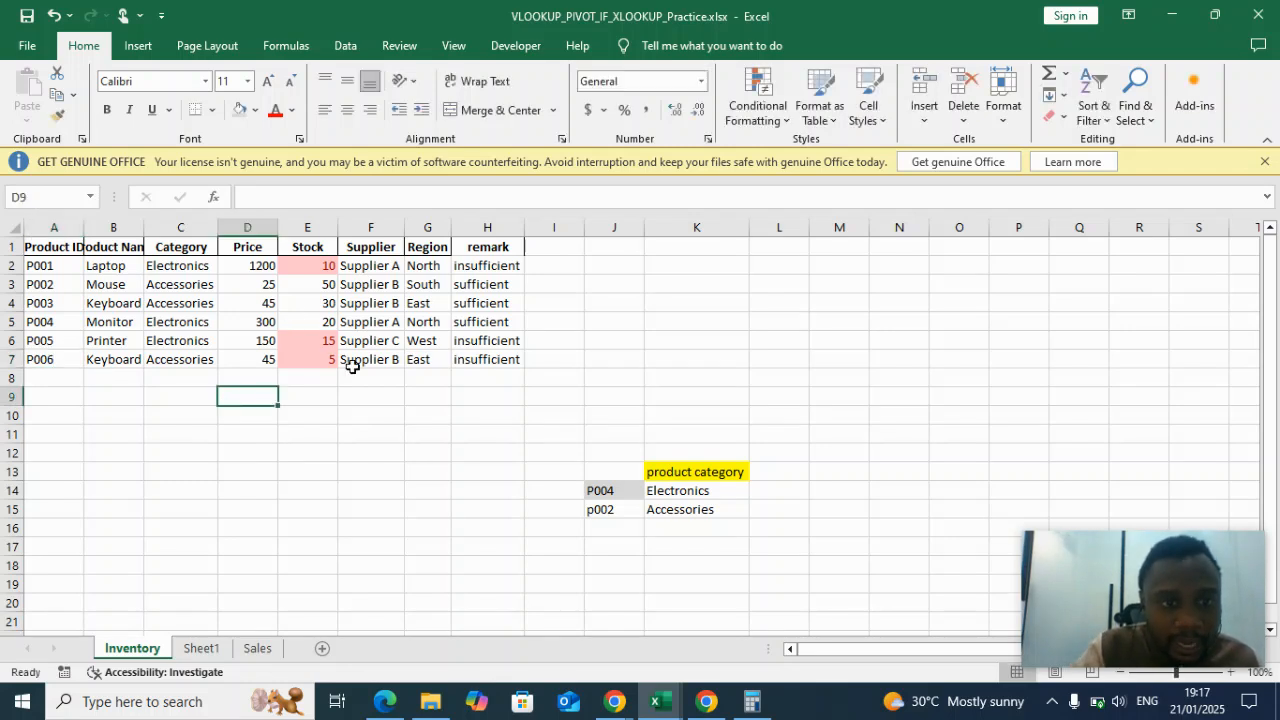
Set the stock of product P006 in E7 to 50.
click(322, 364)
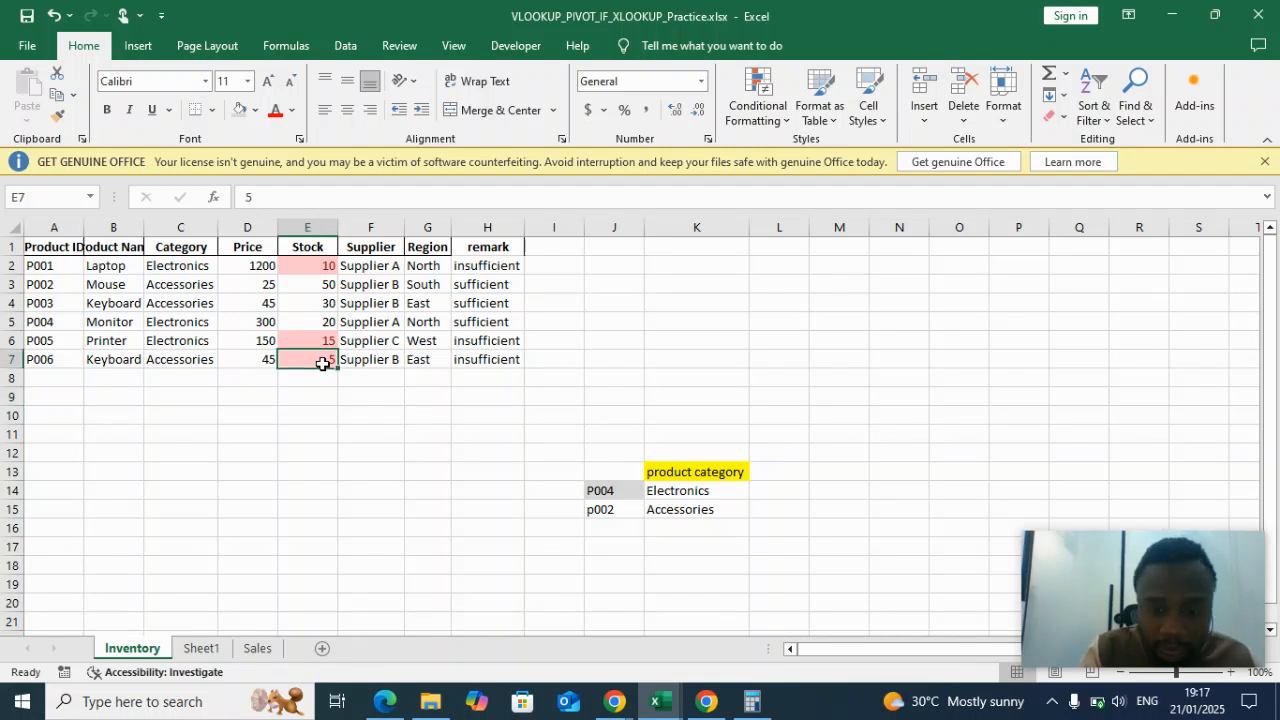
text(50)
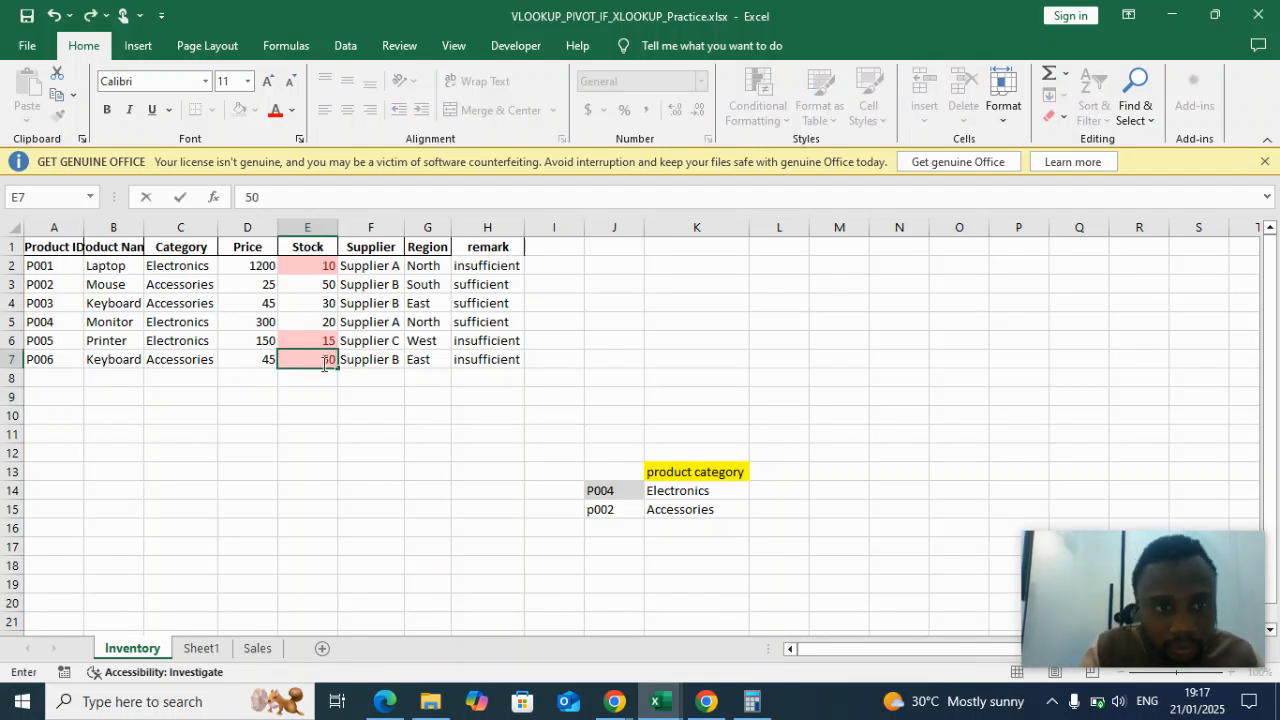
key(Return)
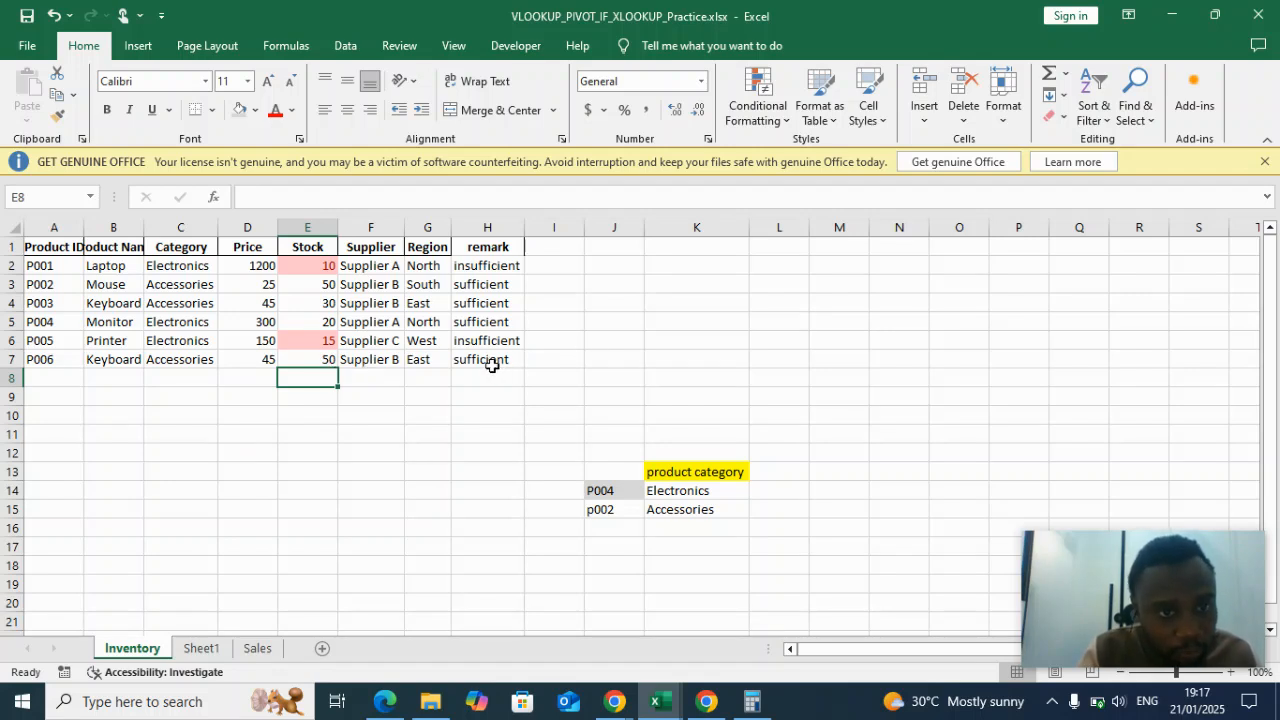
Set the stock of product P003 in E4 to 7.
click(328, 304)
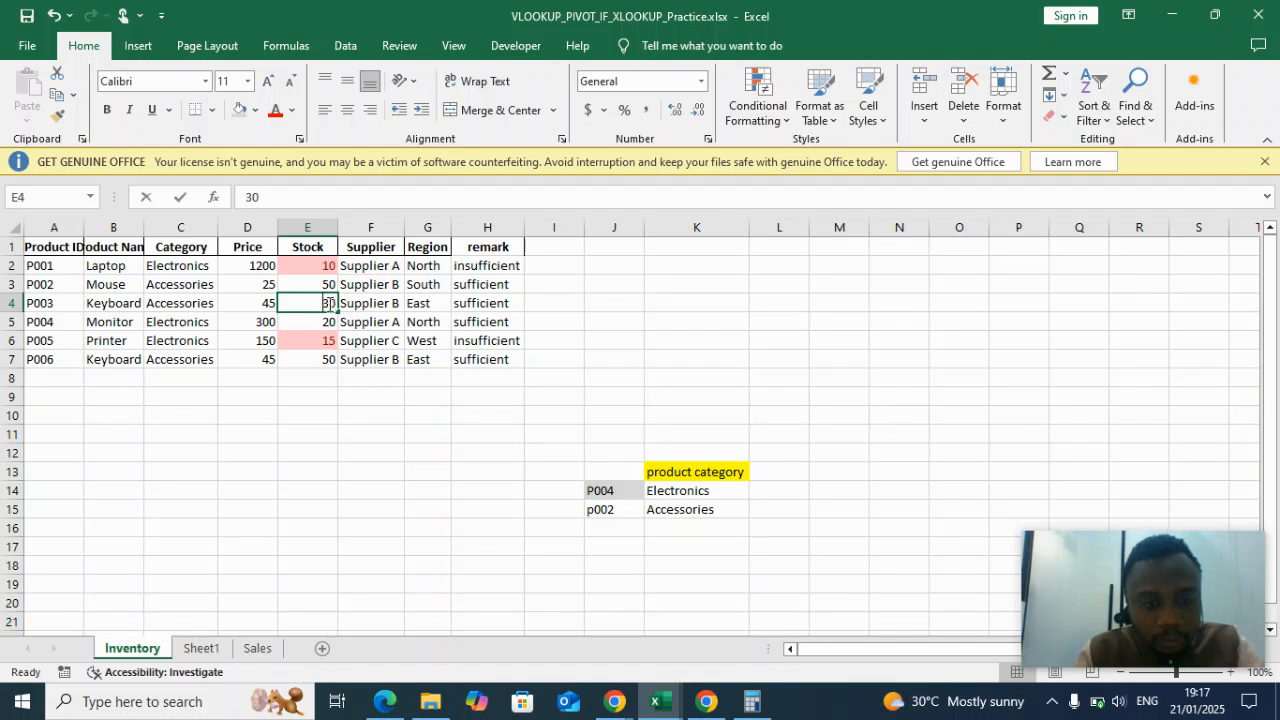
text(7)
key(Return)
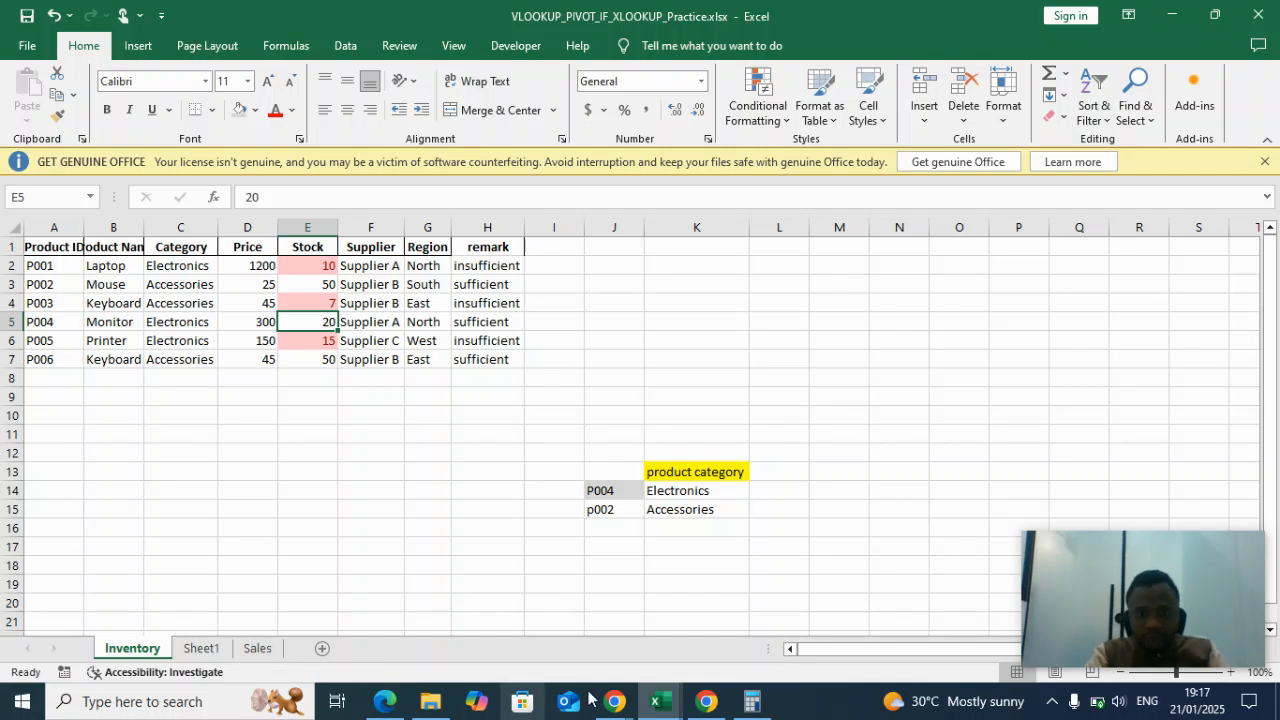
mouse_move(716, 708)
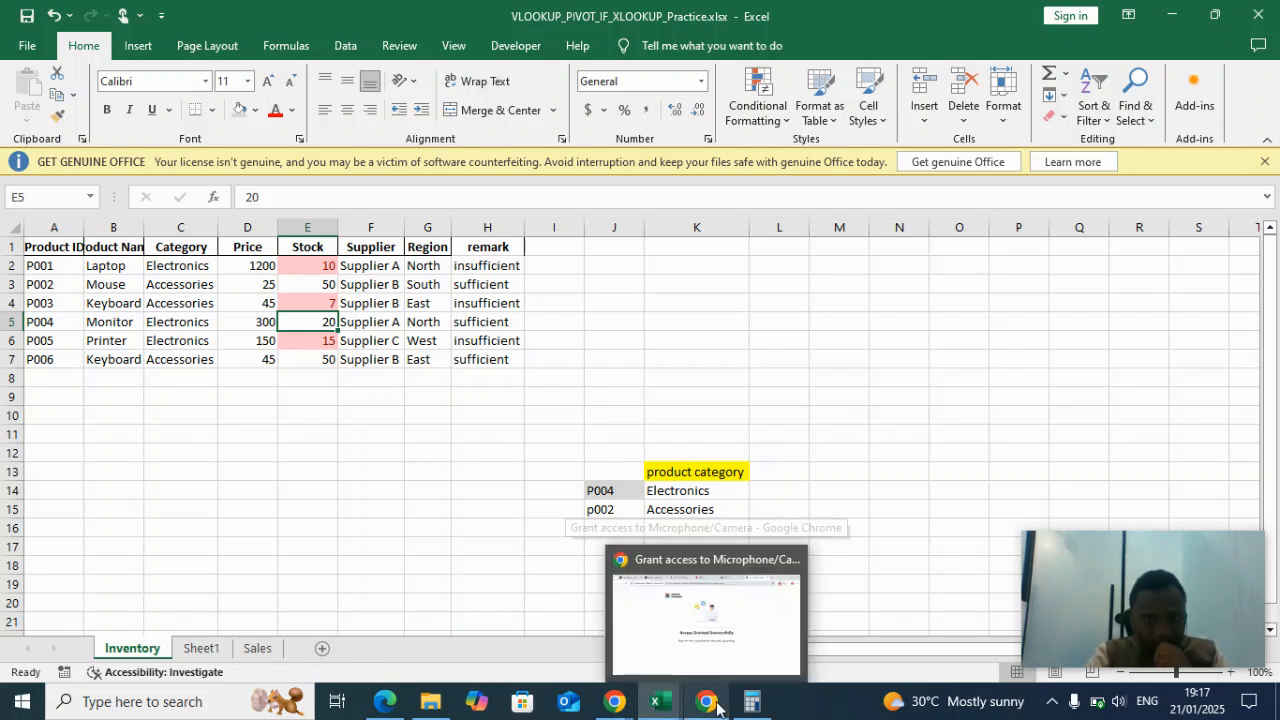
click(722, 640)
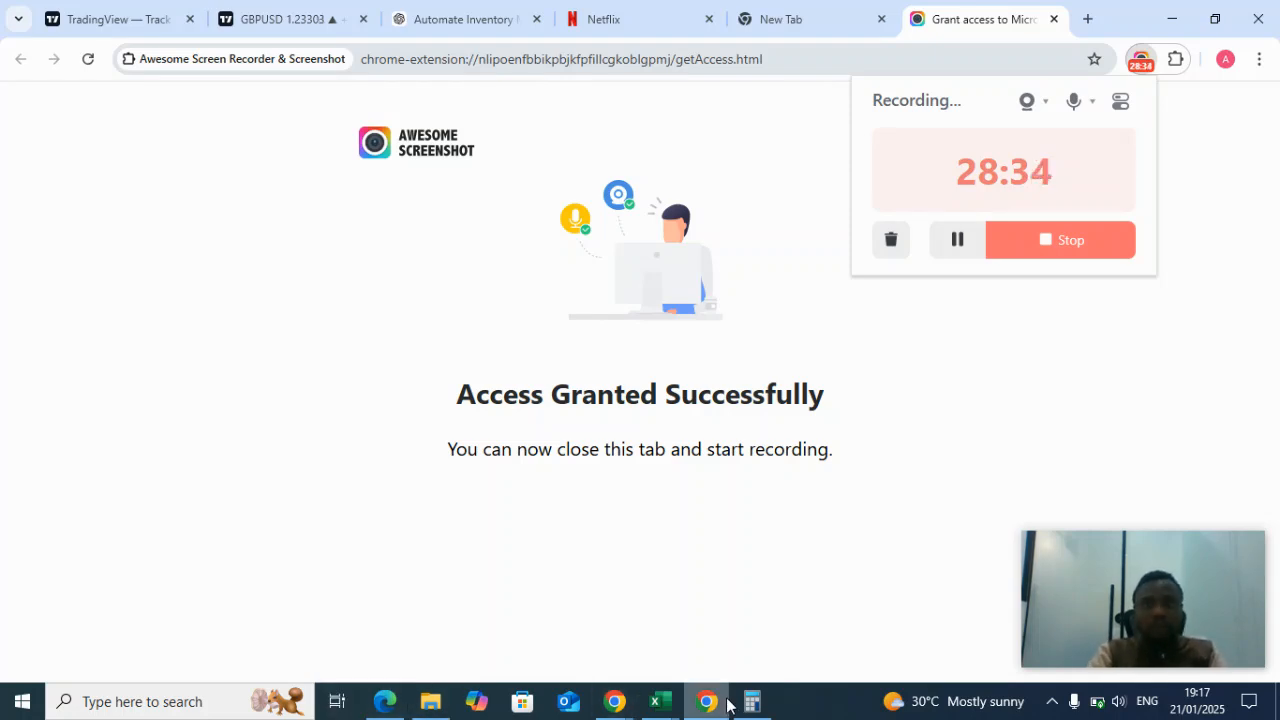
mouse_move(657, 702)
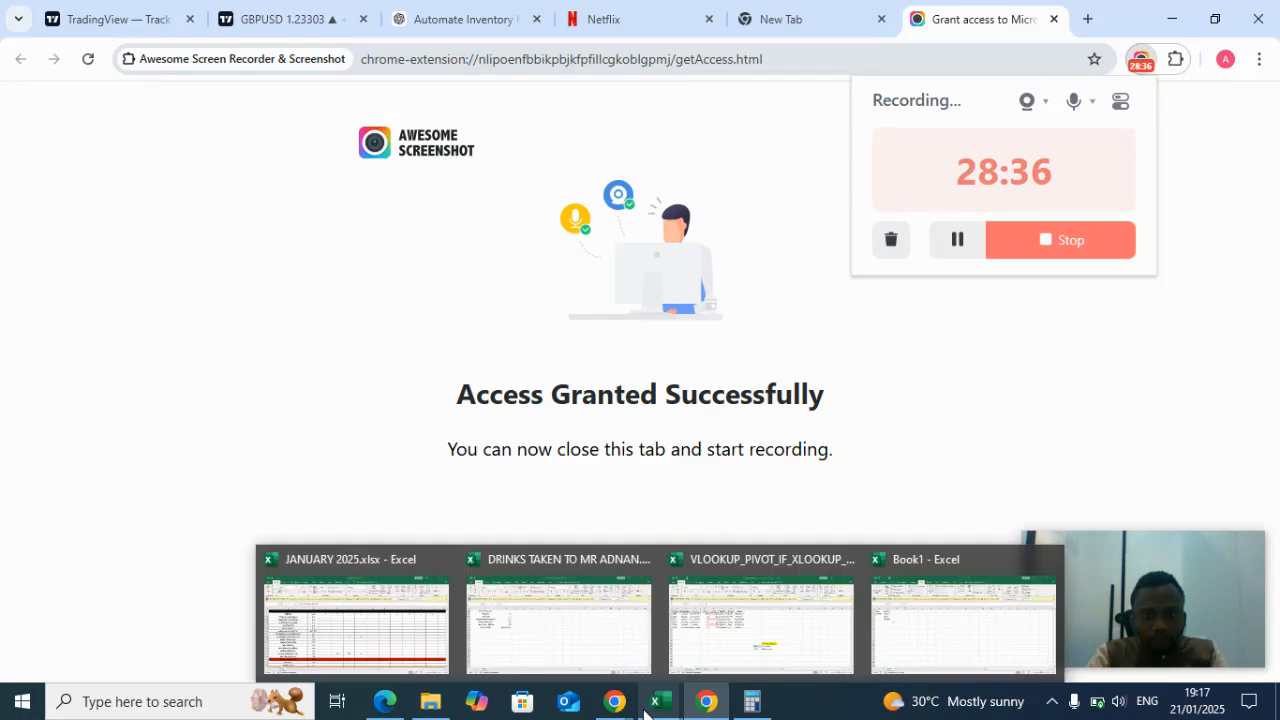
mouse_move(727, 657)
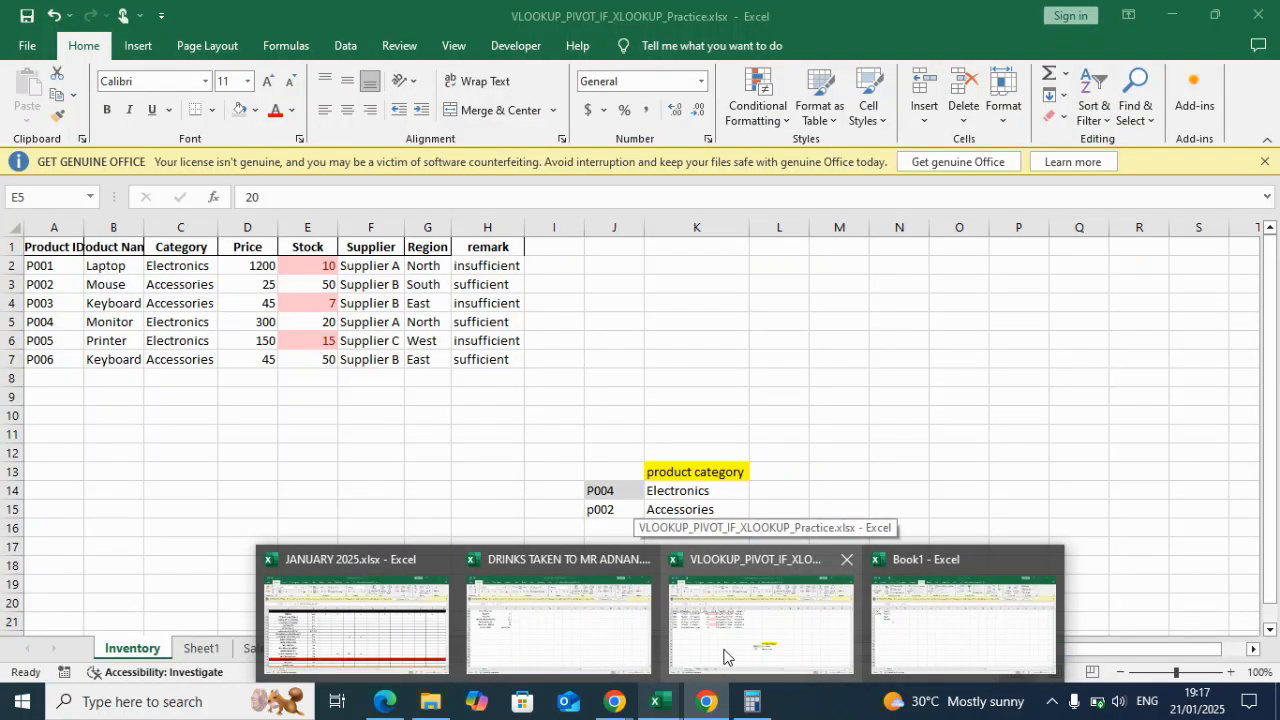
mouse_move(908, 652)
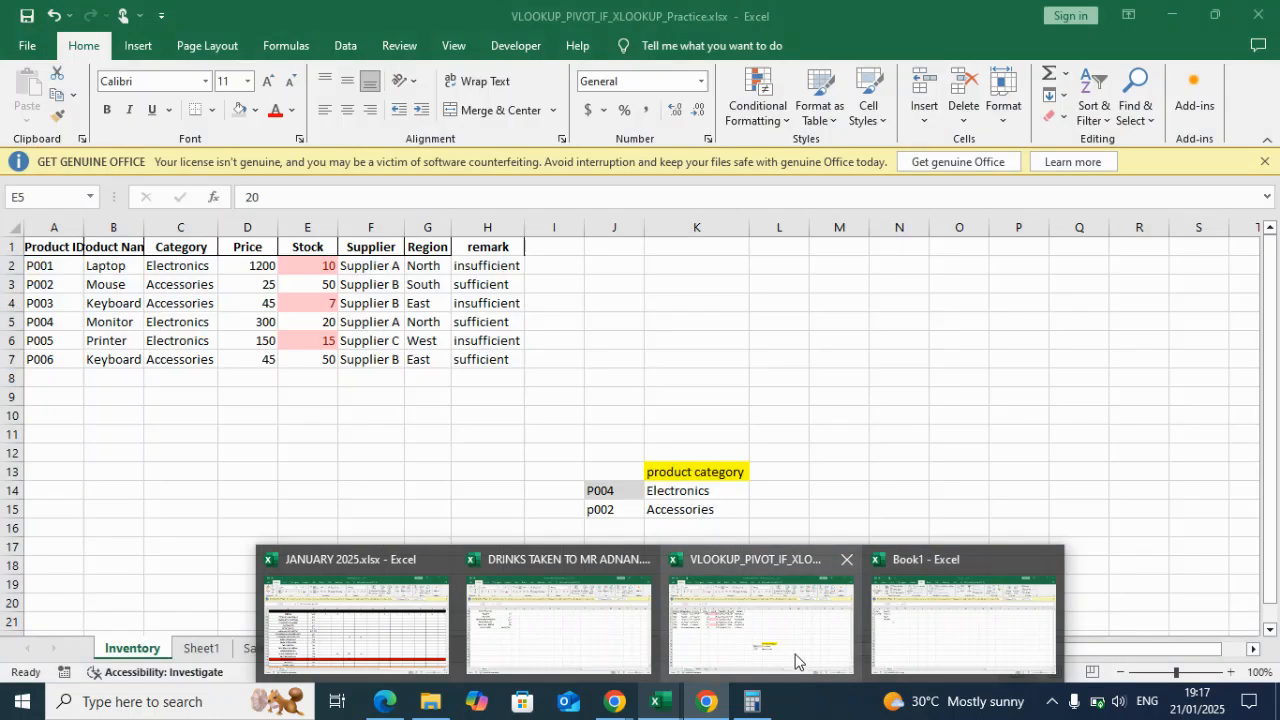
click(795, 655)
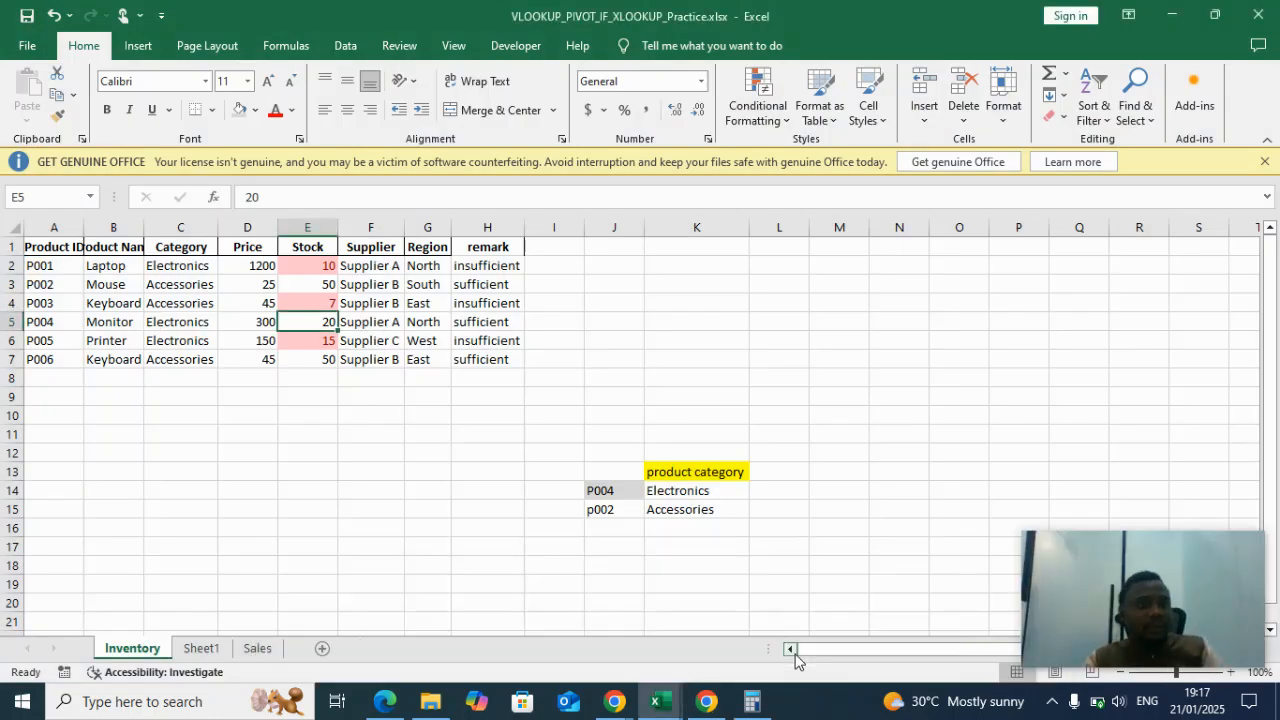
click(415, 453)
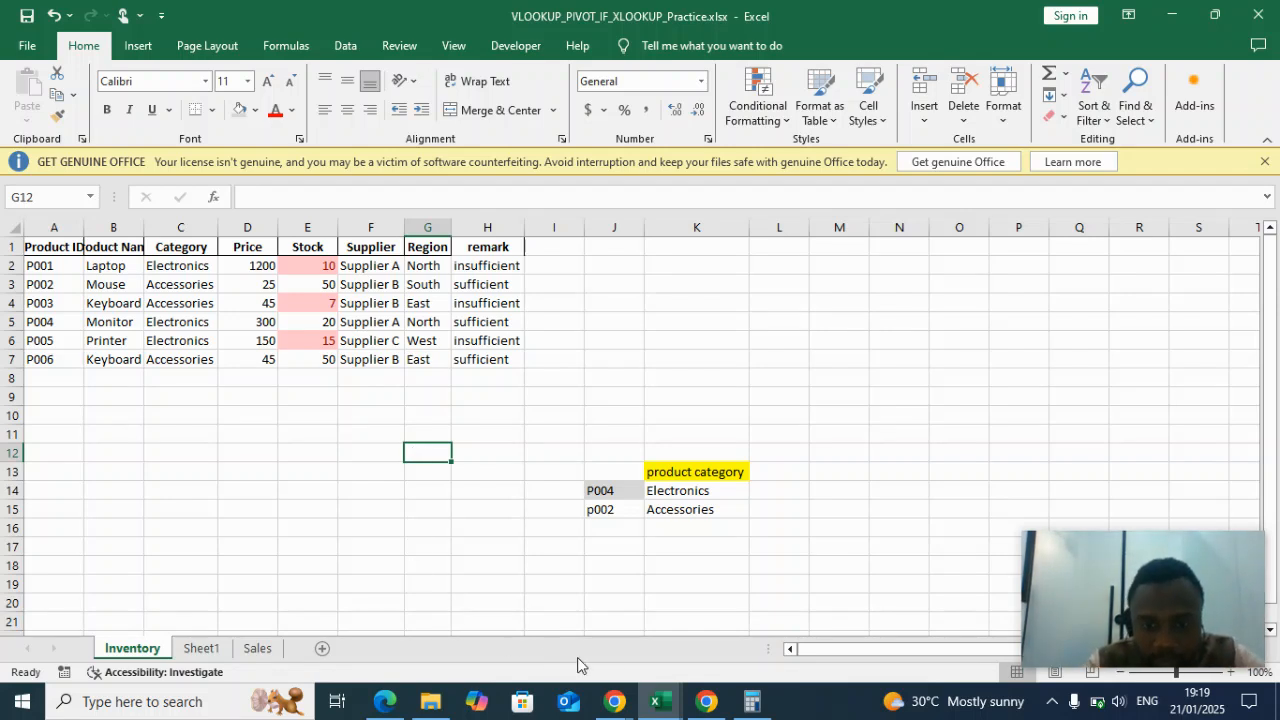
click(692, 706)
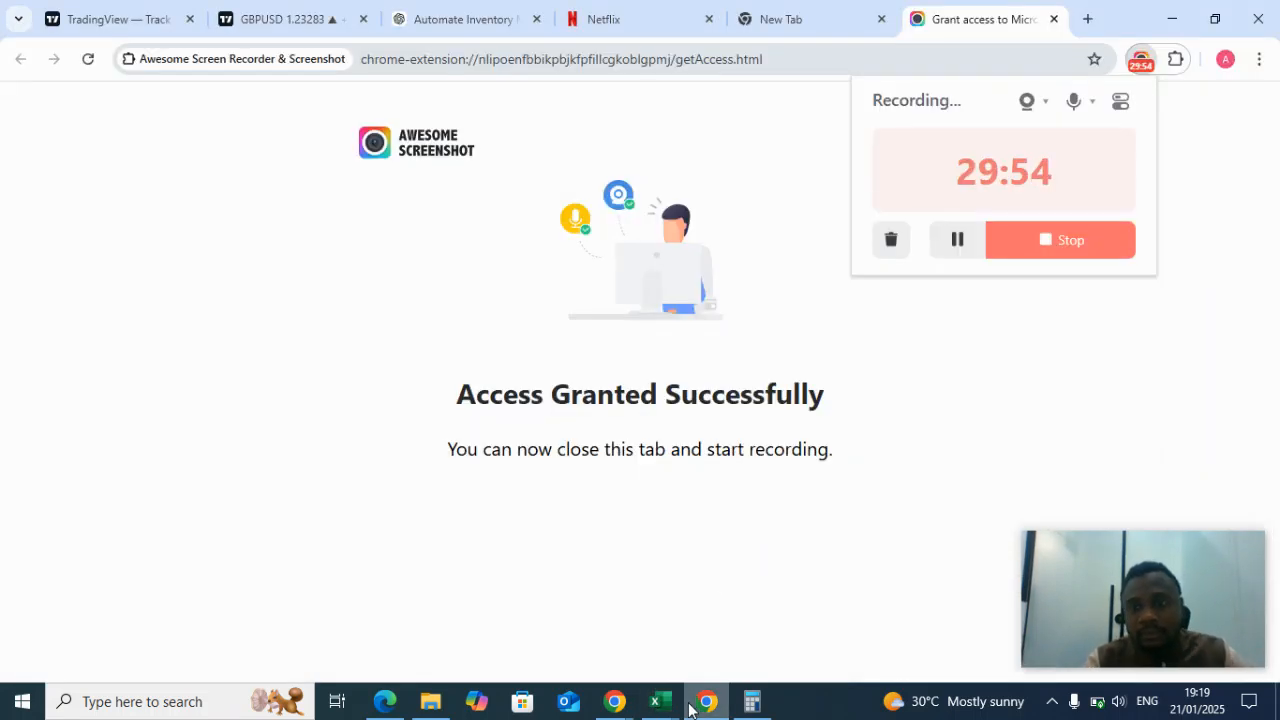